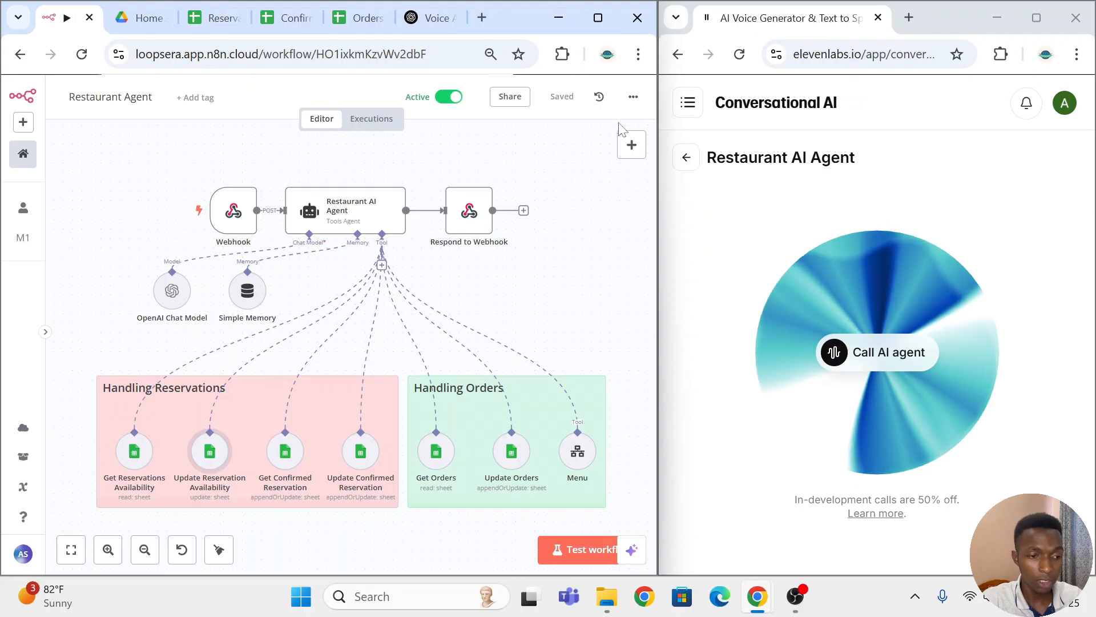
left_click(634, 98)
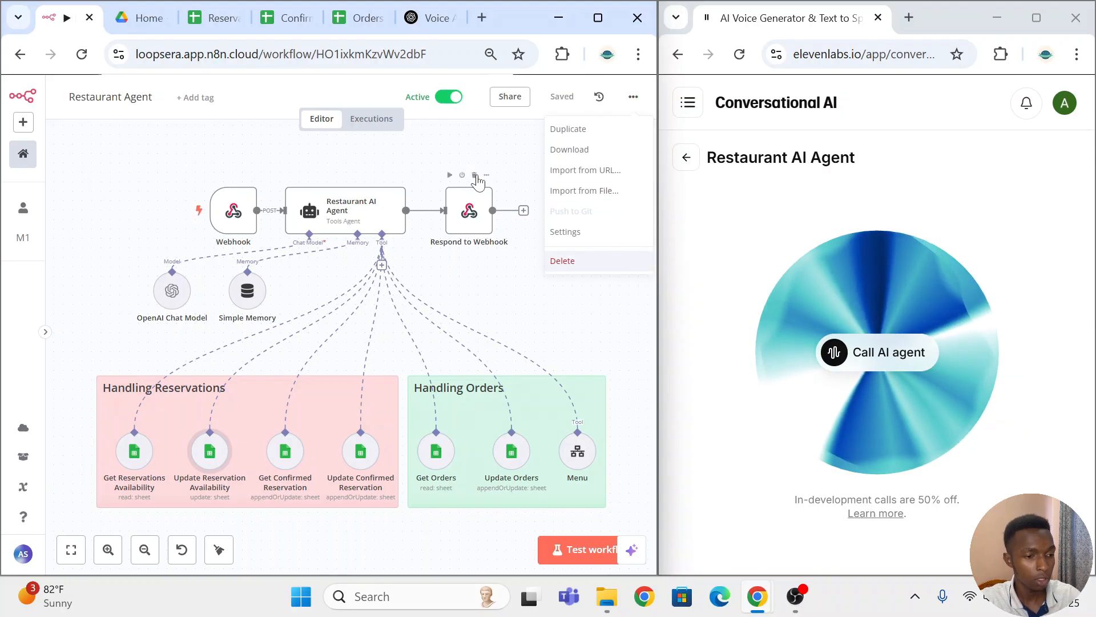
left_click(495, 152)
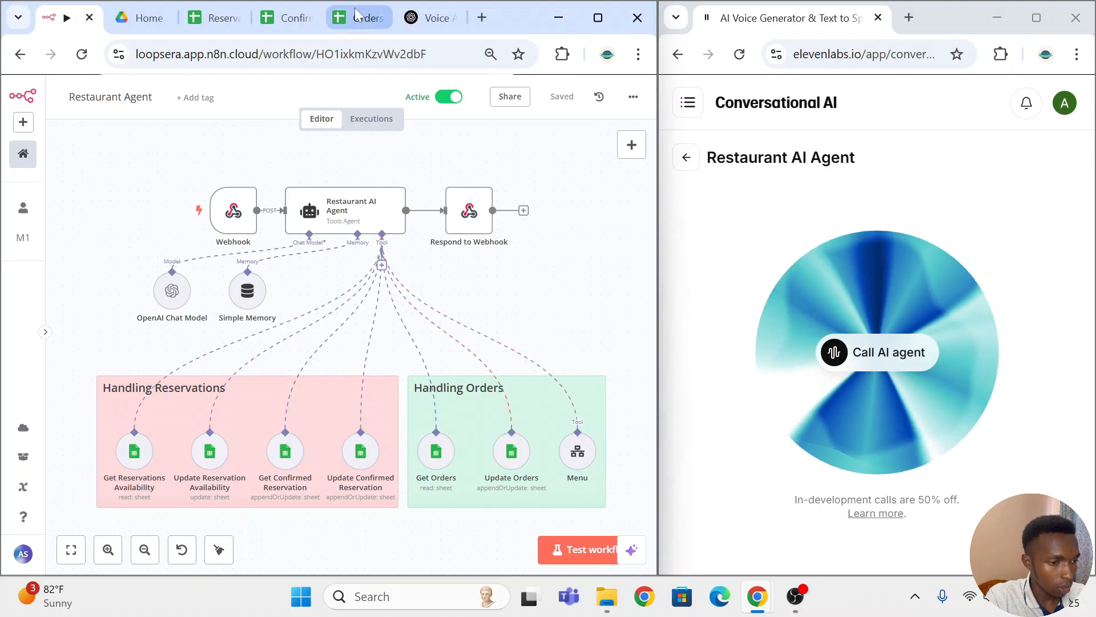
- Look through the TasteBuds Café menu PDF from sandwiches to desserts
left_click(136, 16)
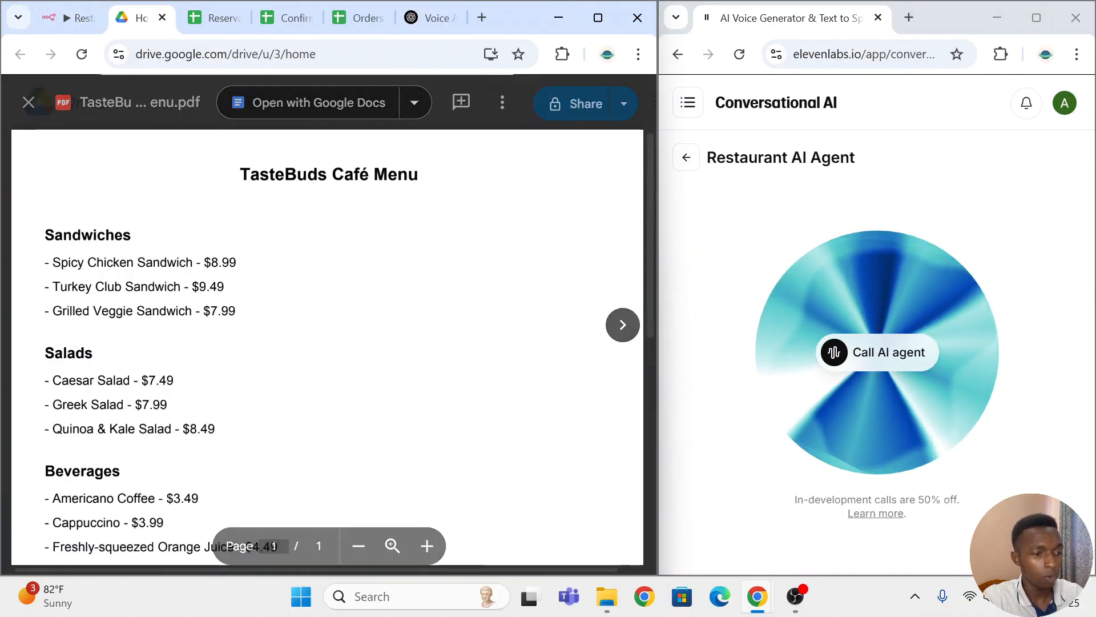
scroll(328, 343, "down", 3)
scroll(327, 343, "up", 3)
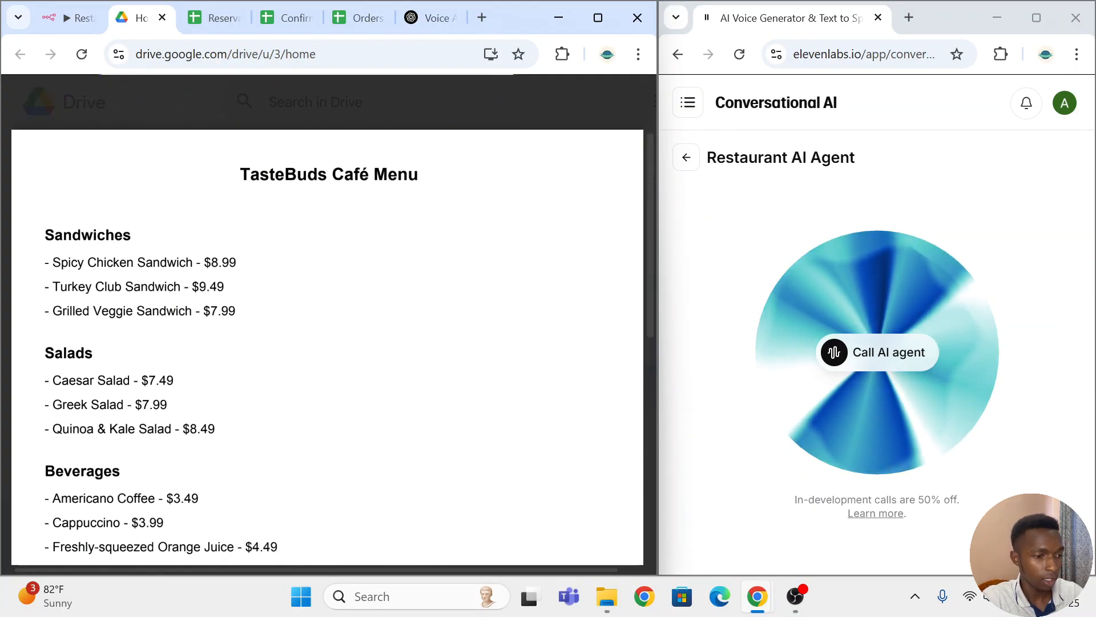
scroll(328, 342, "down", 5)
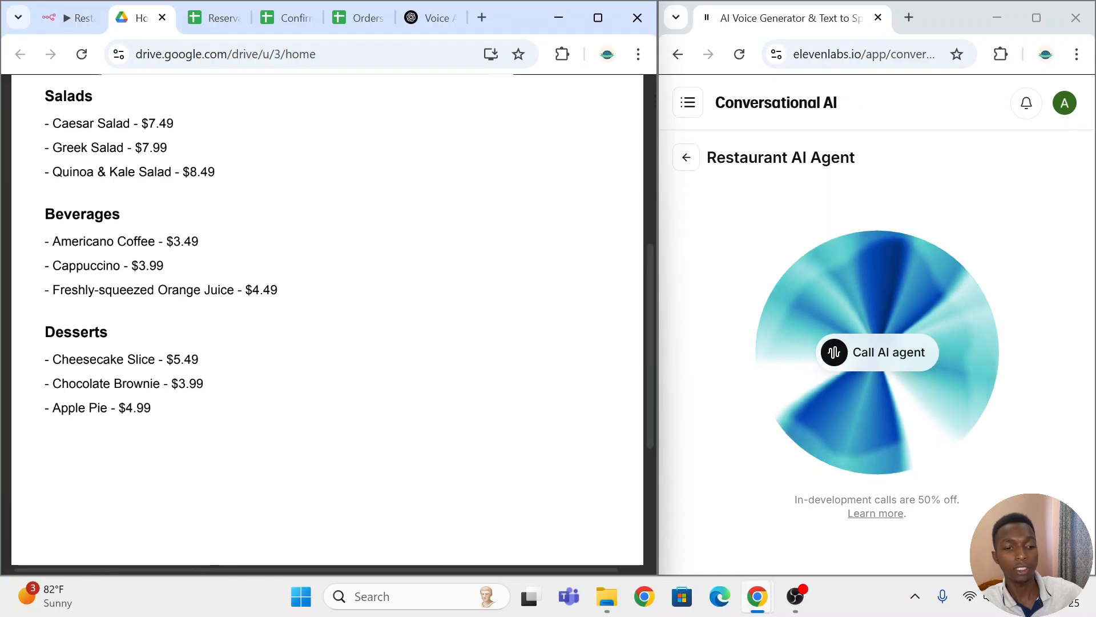
left_click(71, 21)
left_click(128, 18)
scroll(328, 347, "up", 1)
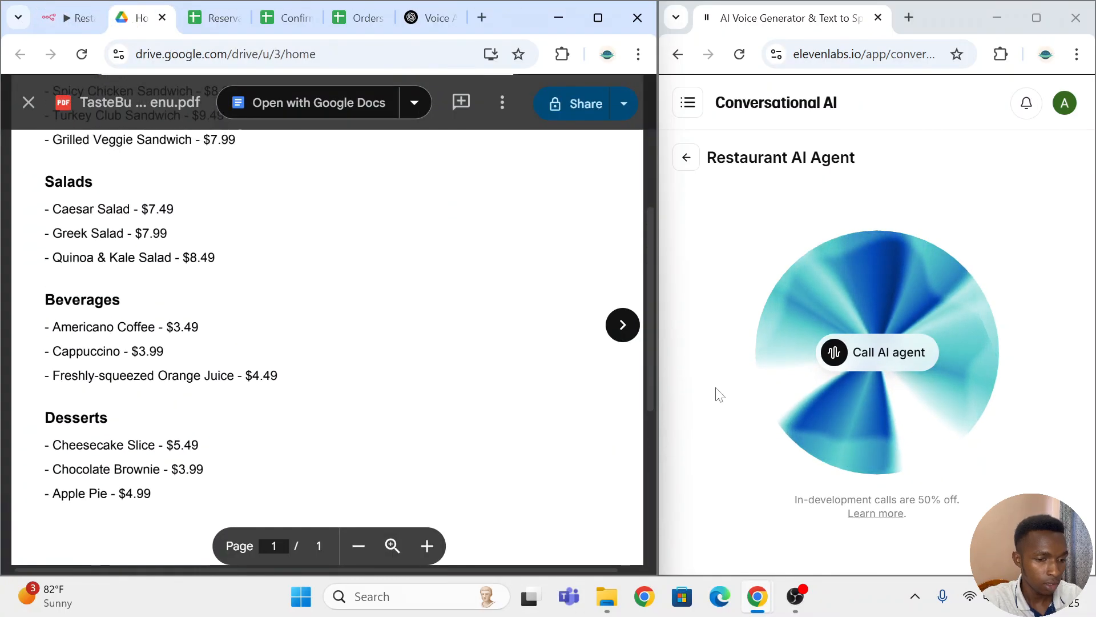
- Start a call with the Restaurant AI Agent and open the execution history of the Restaurant Agent workflow
left_click(879, 351)
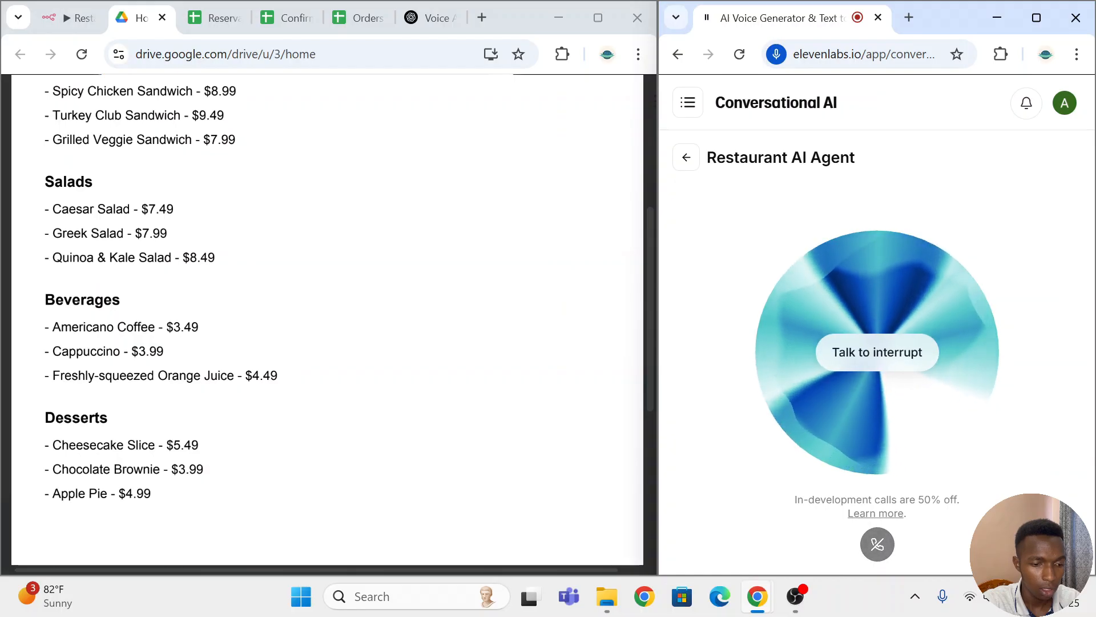
key("ctrl+1")
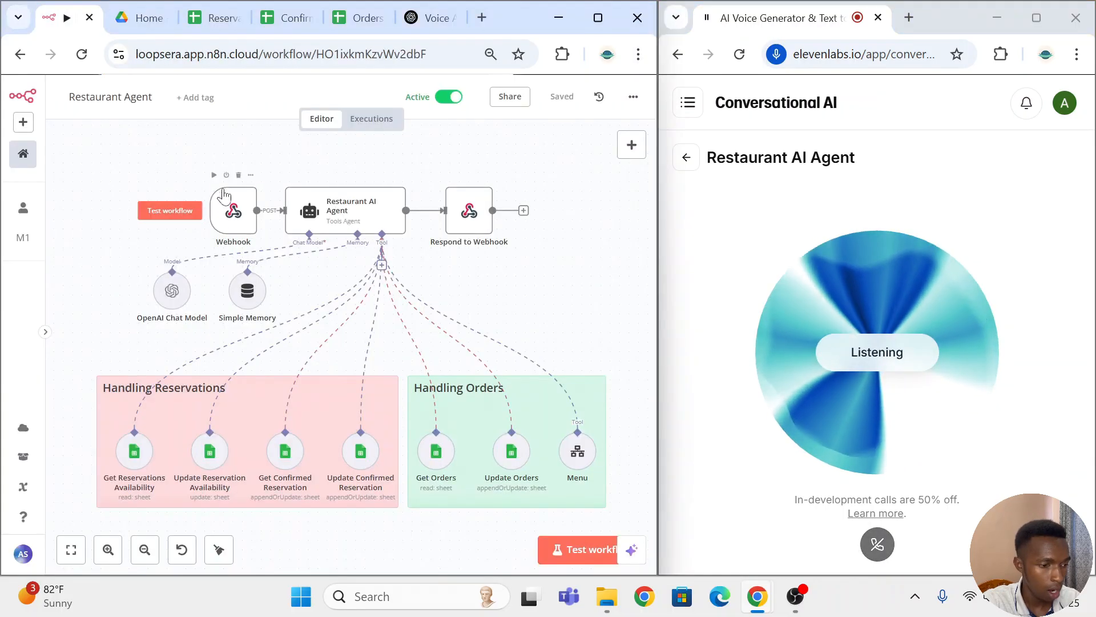
left_click(368, 119)
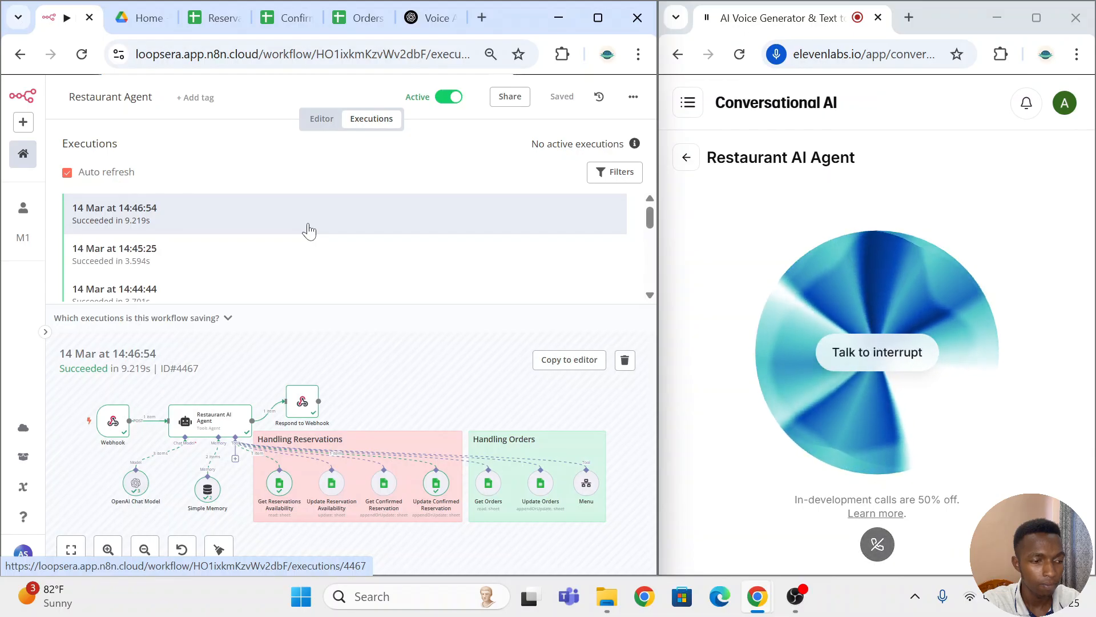
- Consult the café menu PDF during the call, then return to the workflow's execution history for new runs
left_click(143, 18)
scroll(326, 320, "down", 2)
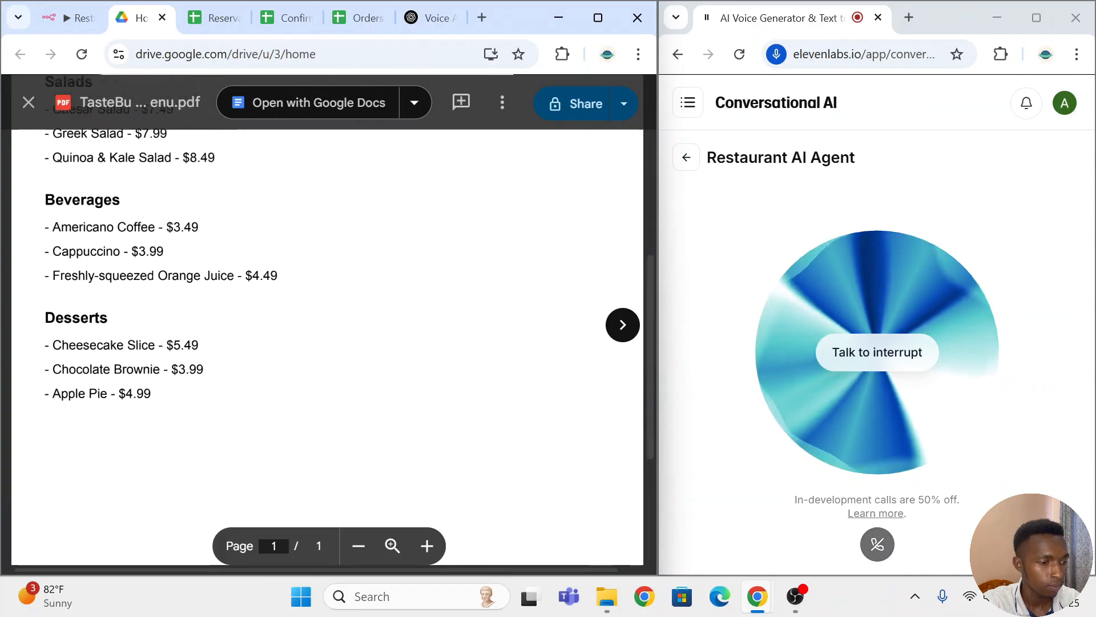
scroll(325, 342, "up", 4)
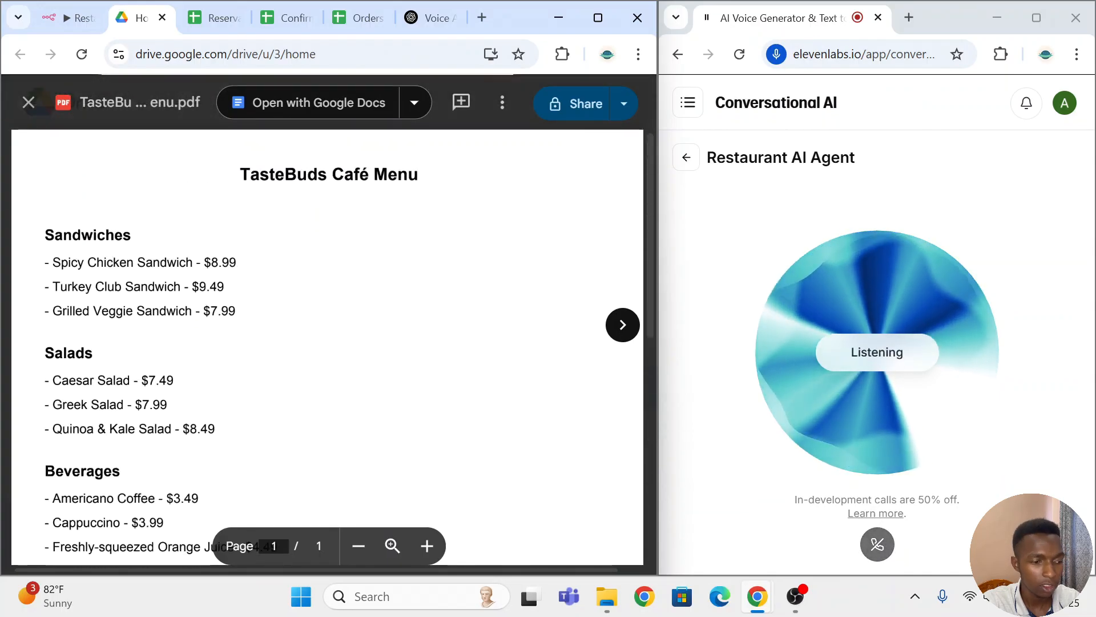
scroll(325, 343, "down", 4)
left_click(69, 17)
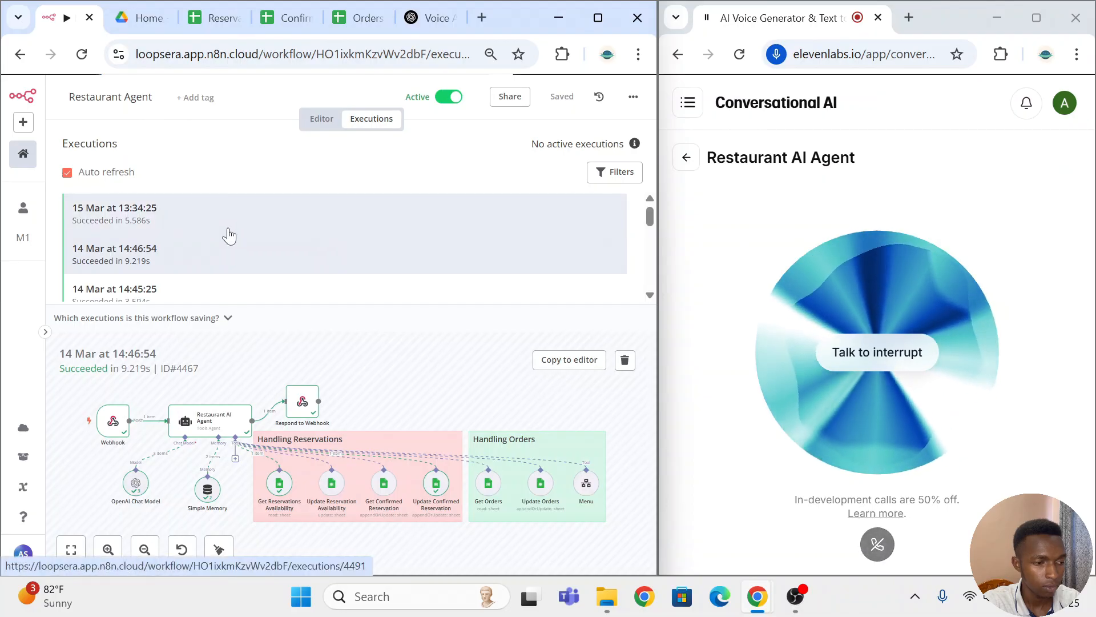
- Follow the agent's menu answers in the café menu PDF, reading through all the food and drink sections
left_click(144, 16)
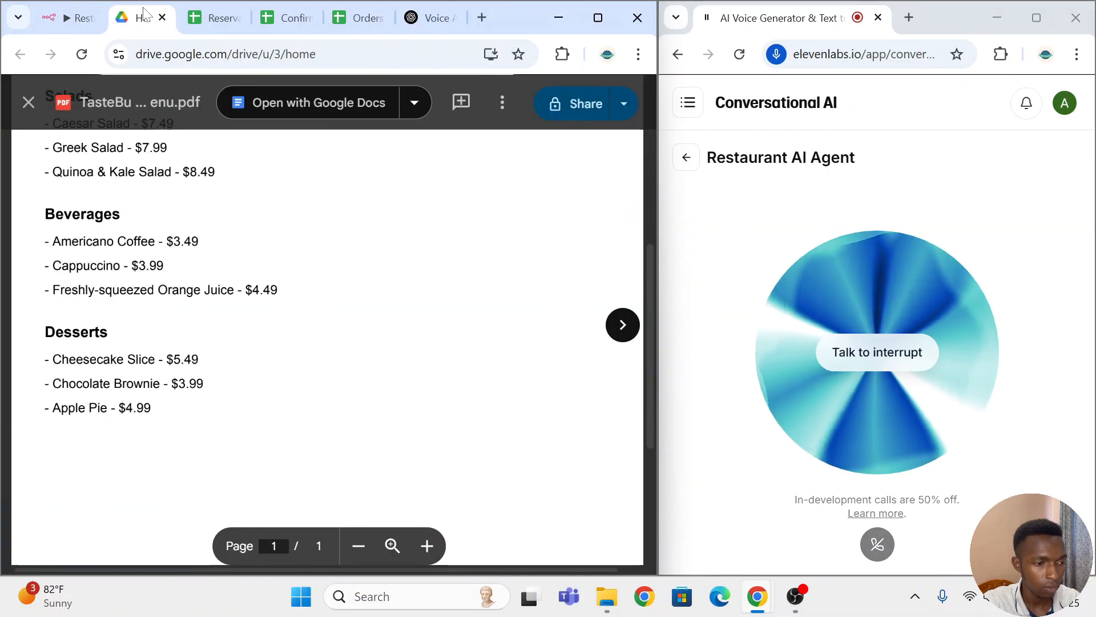
scroll(229, 285, "up", 5)
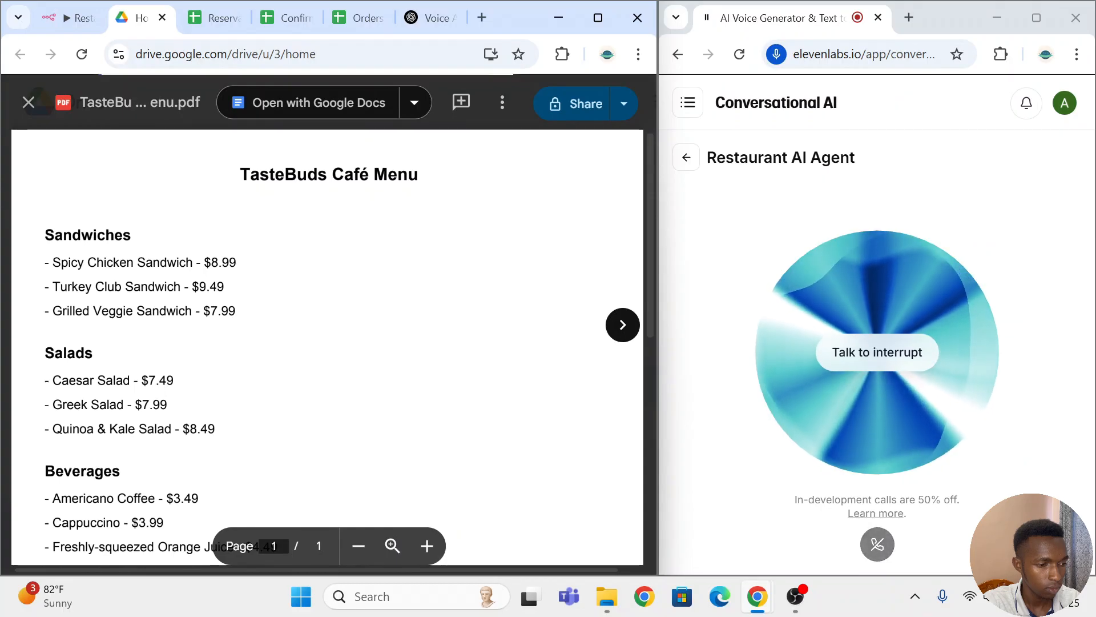
scroll(328, 343, "down", 1)
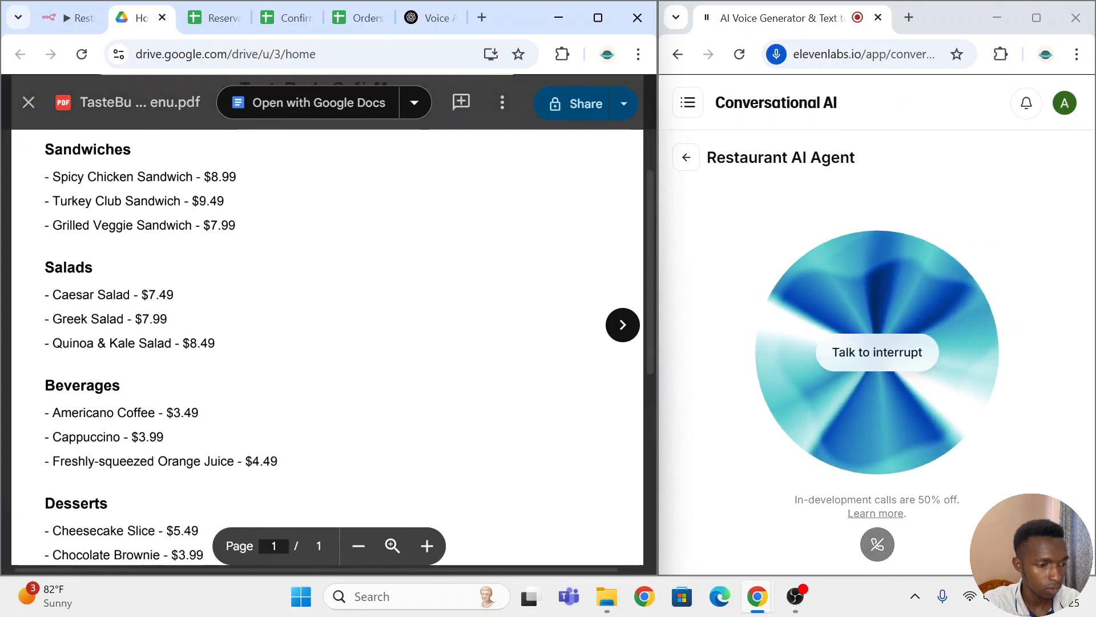
scroll(329, 343, "down", 1)
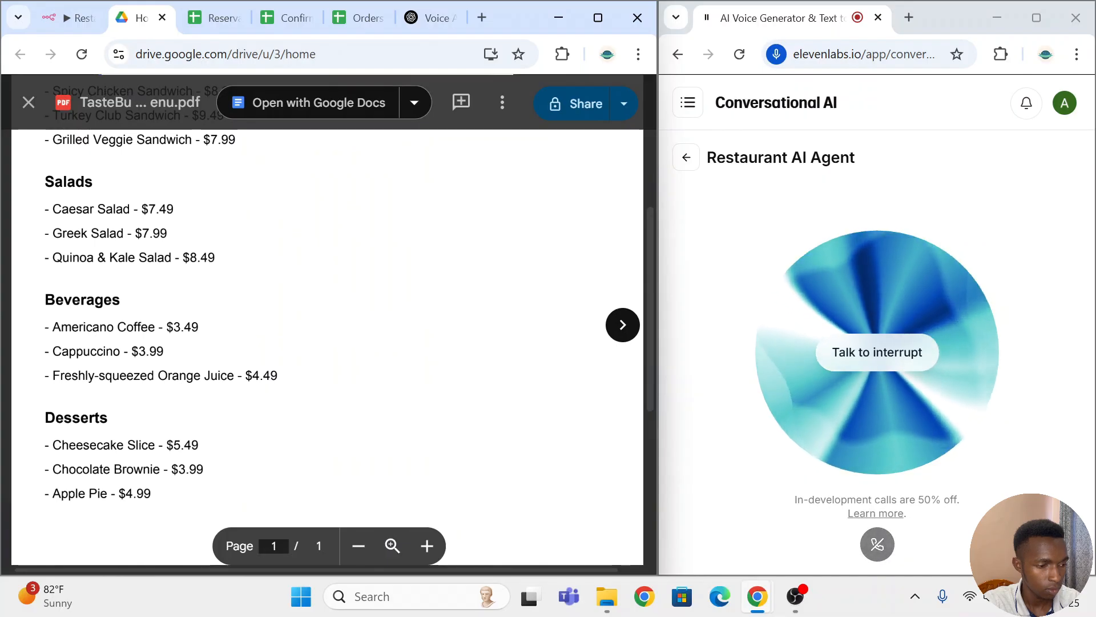
scroll(329, 343, "down", 2)
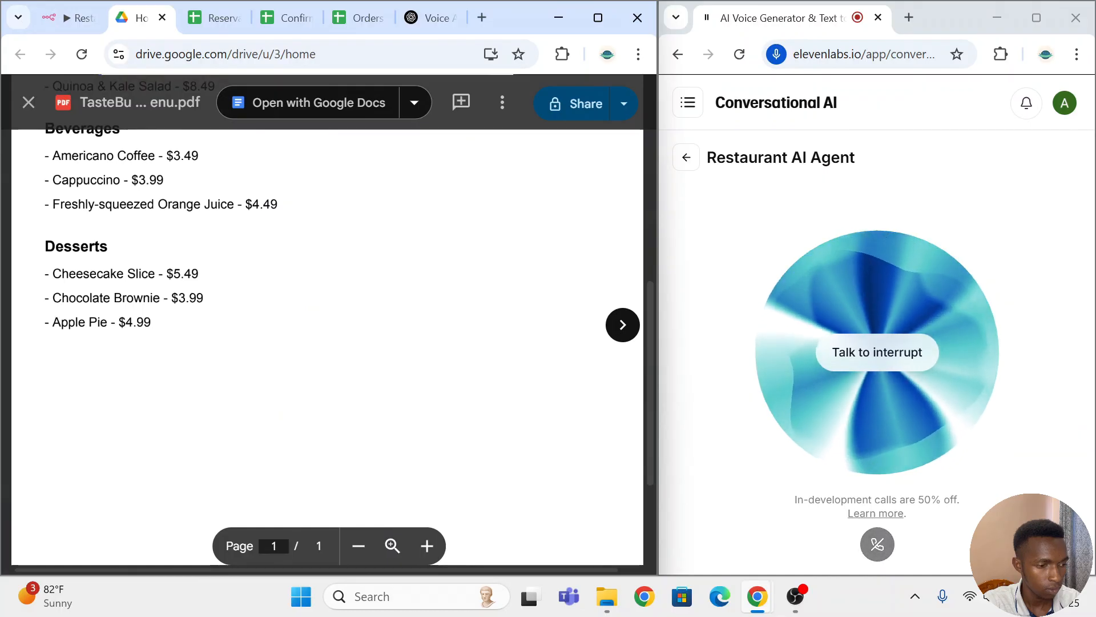
scroll(328, 343, "up", 4)
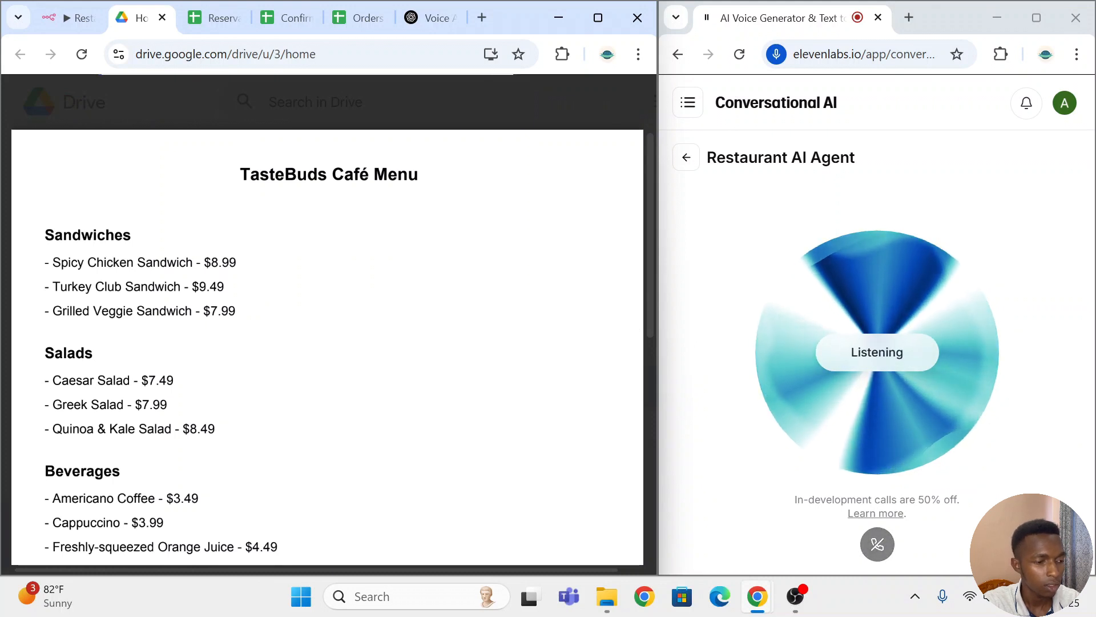
- Check the workflow executions and inspect the status, time and full row of the order in the Orders TasteBuds Cafe sheet
key("ctrl+shift+Tab")
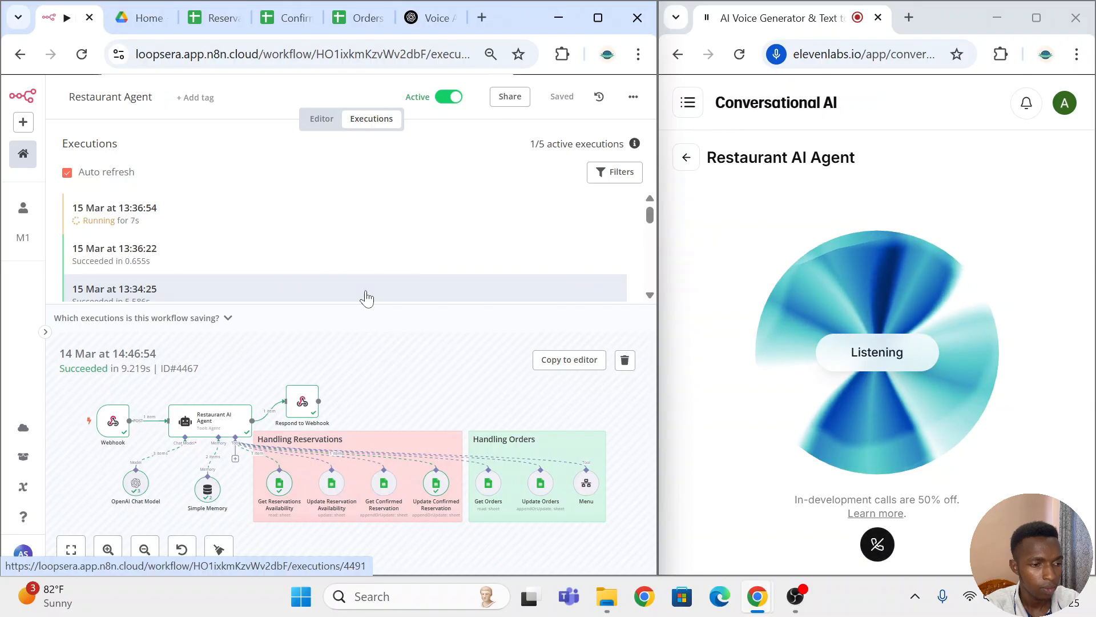
left_click(360, 17)
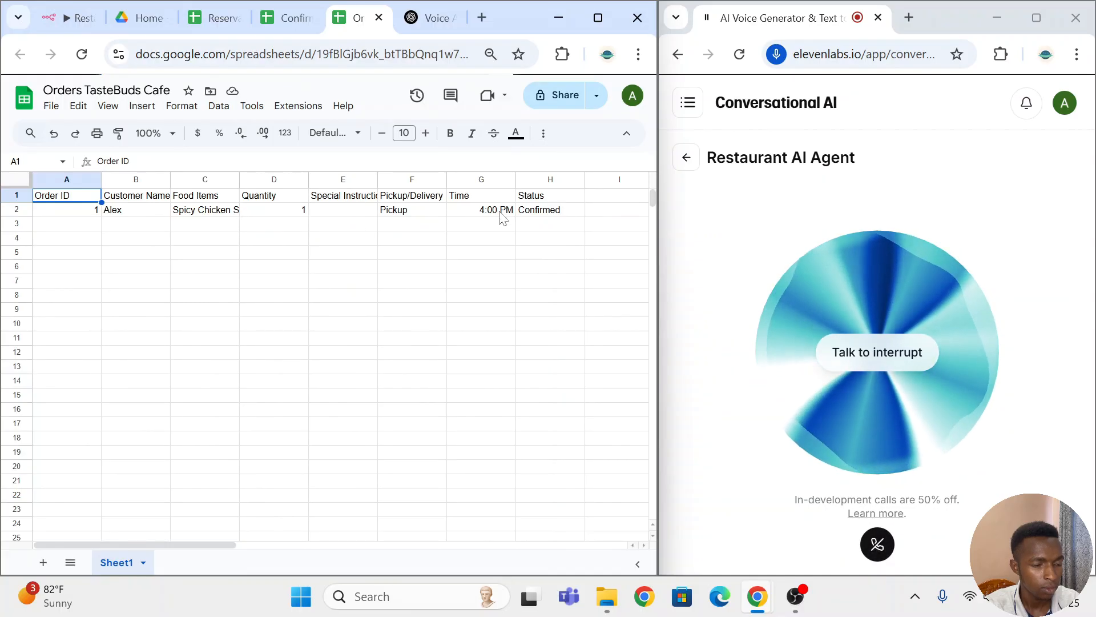
left_click(571, 213)
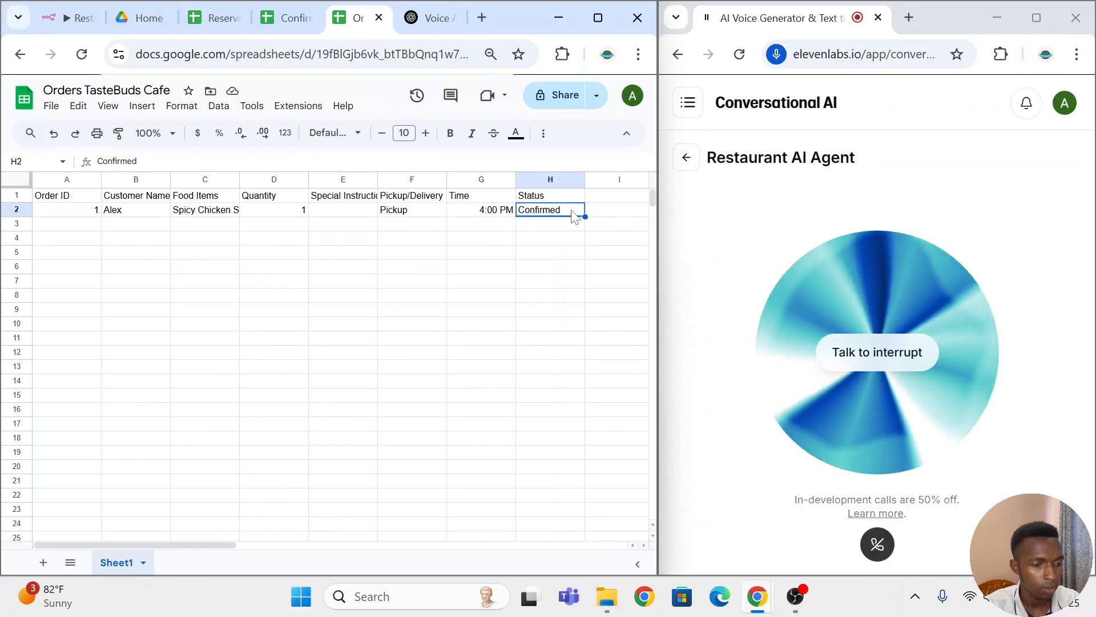
left_click(489, 209)
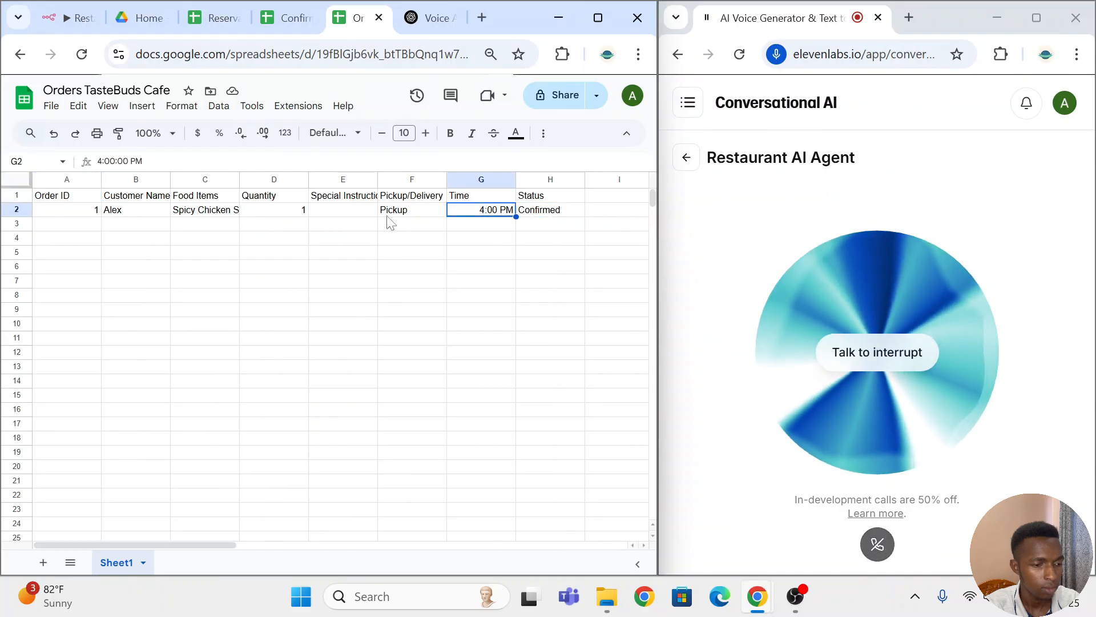
left_click(18, 211)
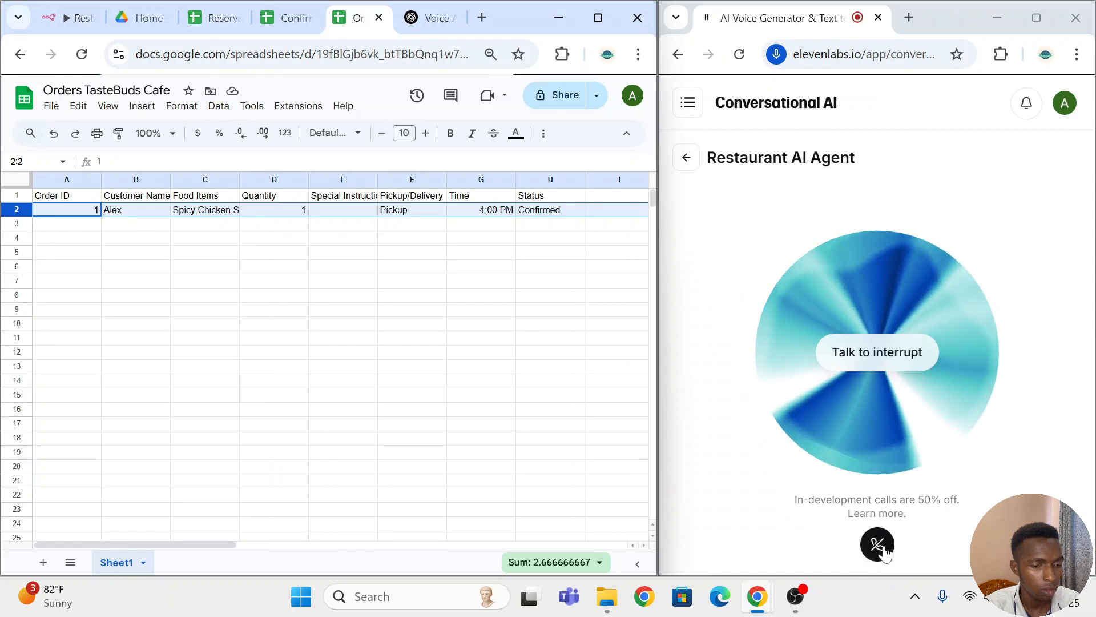
- End the AI agent call and recheck the workflow executions and the Orders TasteBuds Cafe sheet
left_click(879, 546)
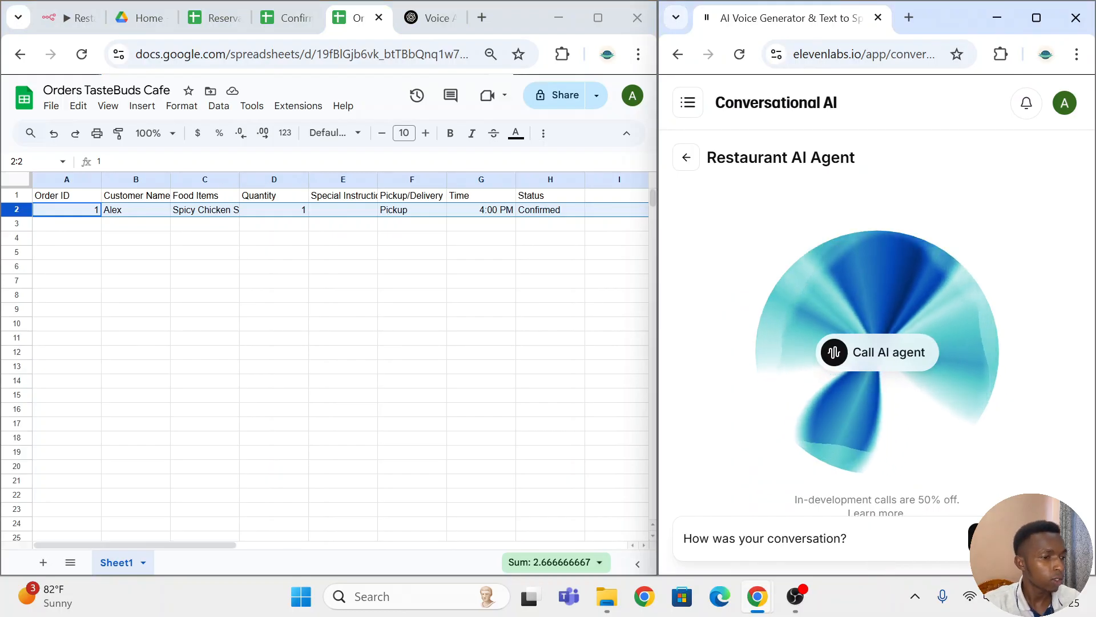
left_click(71, 18)
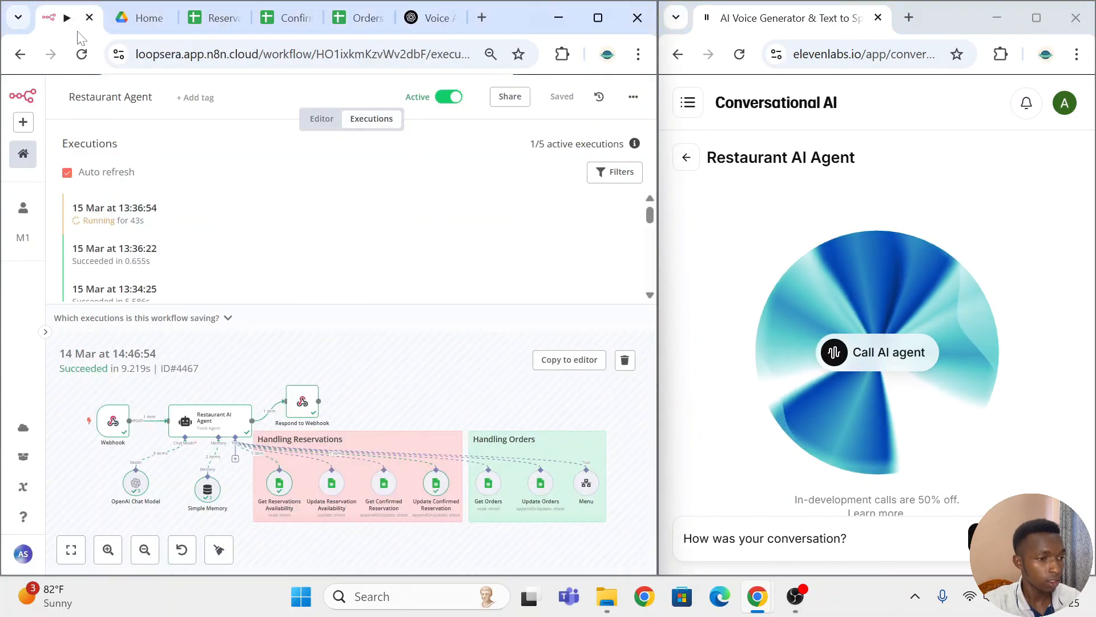
left_click(359, 18)
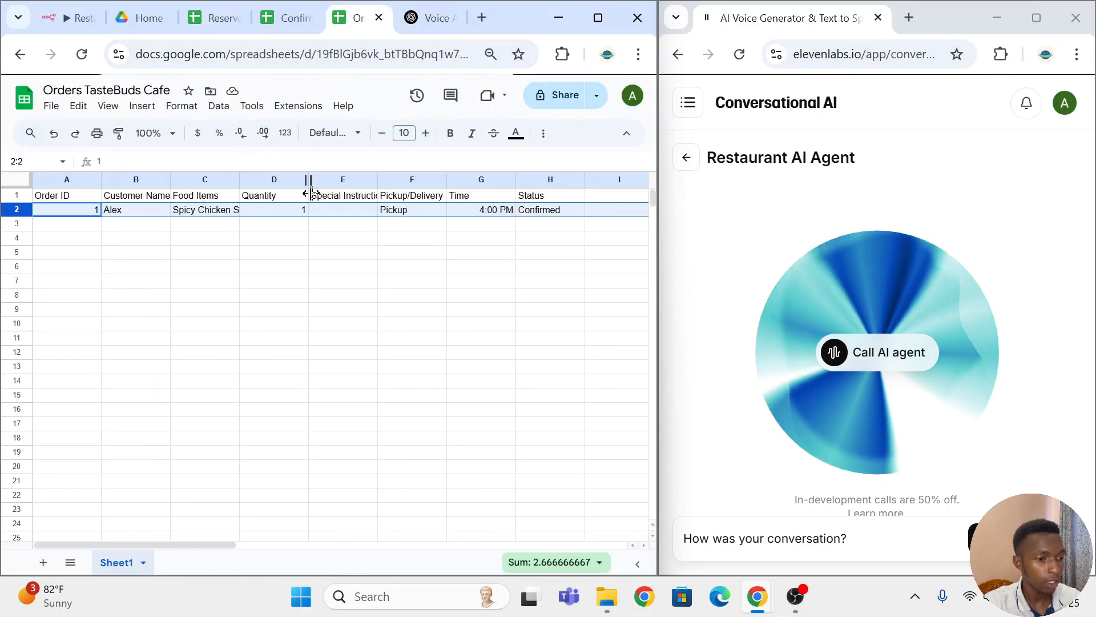
left_click(388, 284)
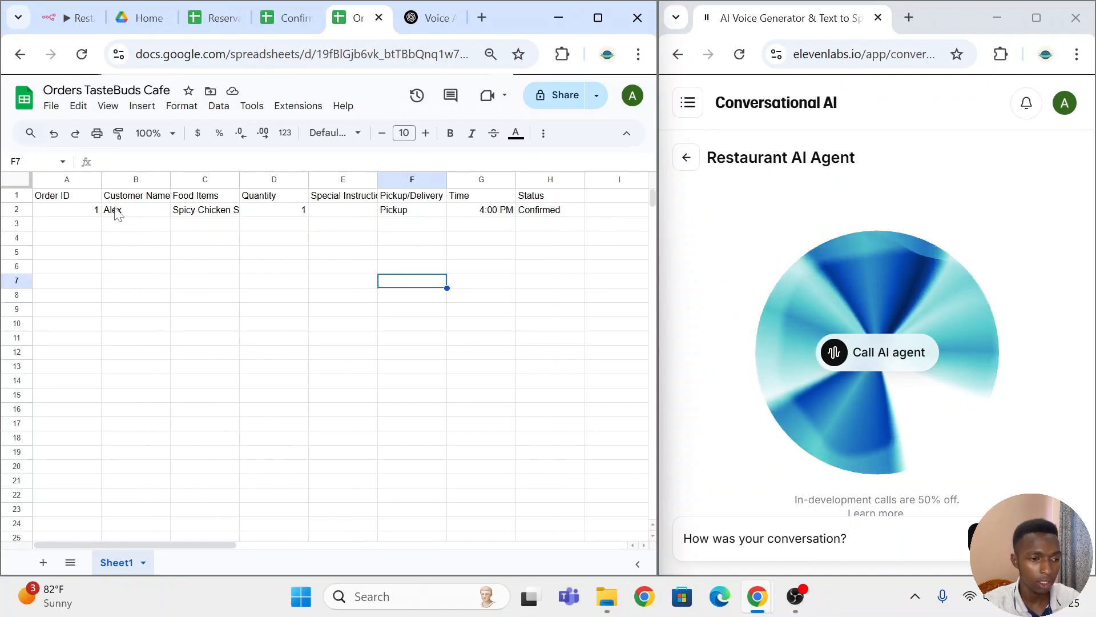
- Start another call with the Restaurant AI Agent and open the Reservation Availability TasteBuds Cafe sheet
key("ctrl+1")
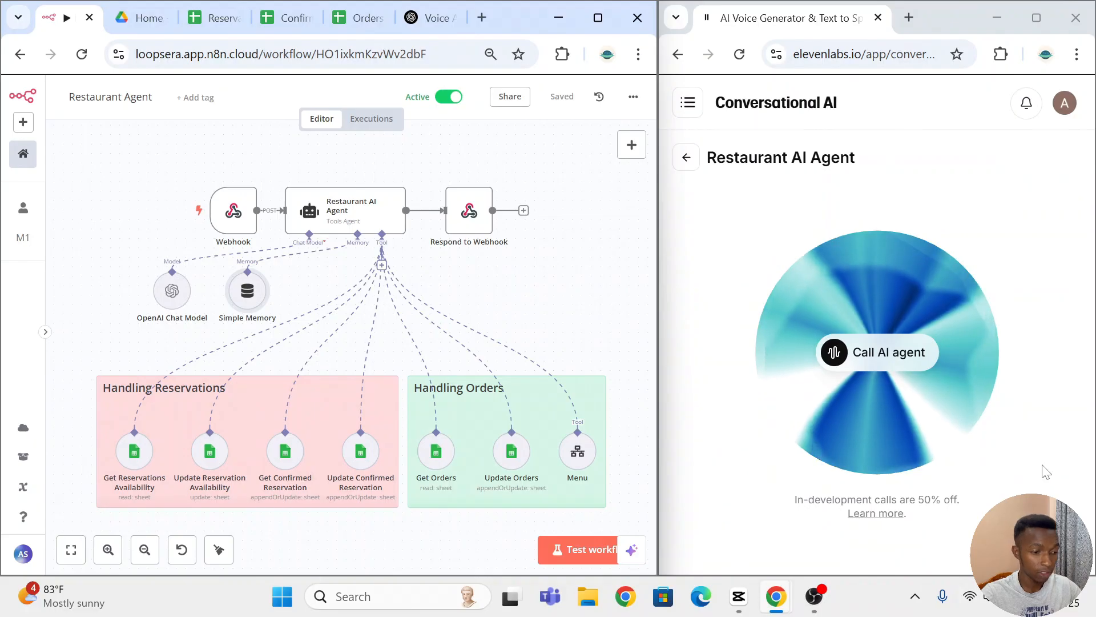
left_click(909, 354)
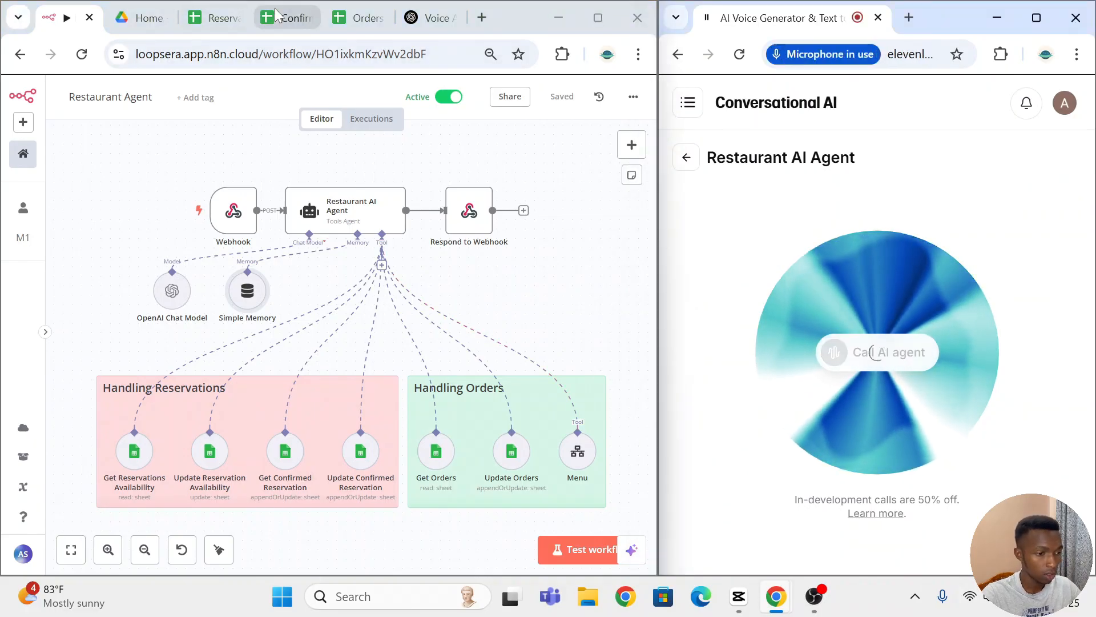
left_click(276, 13)
left_click(210, 13)
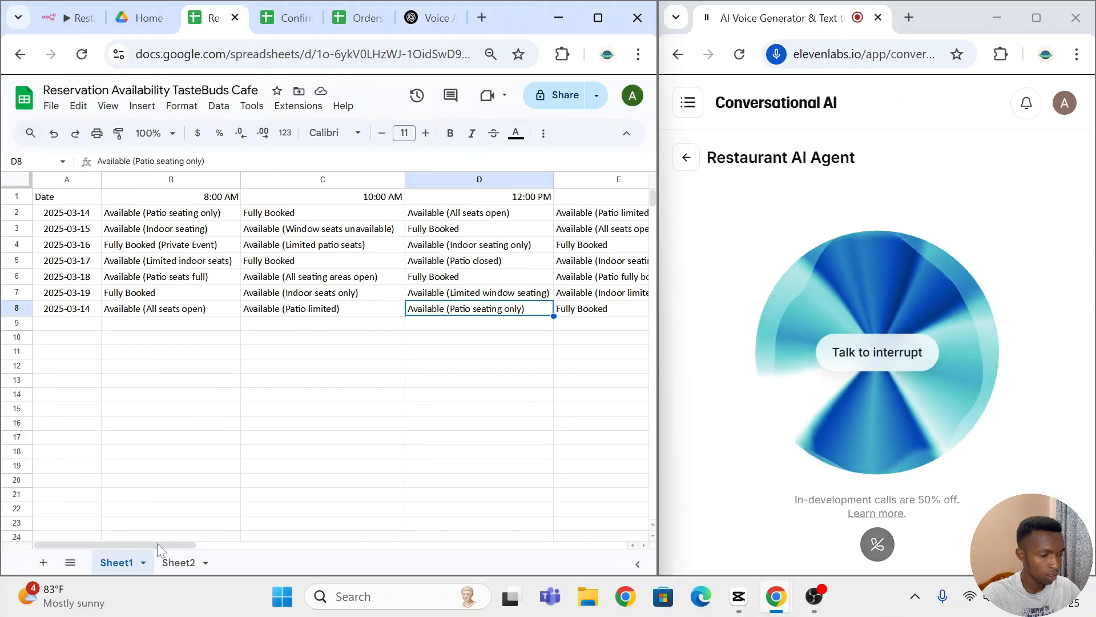
- Examine the availability for 2025-03-15 at 12:00 PM and 8:00 AM, and for 2025-03-16 at 8:00 AM
mouse_move(156, 543)
left_mouse_down()
mouse_move(166, 544)
mouse_move(145, 543)
left_mouse_up()
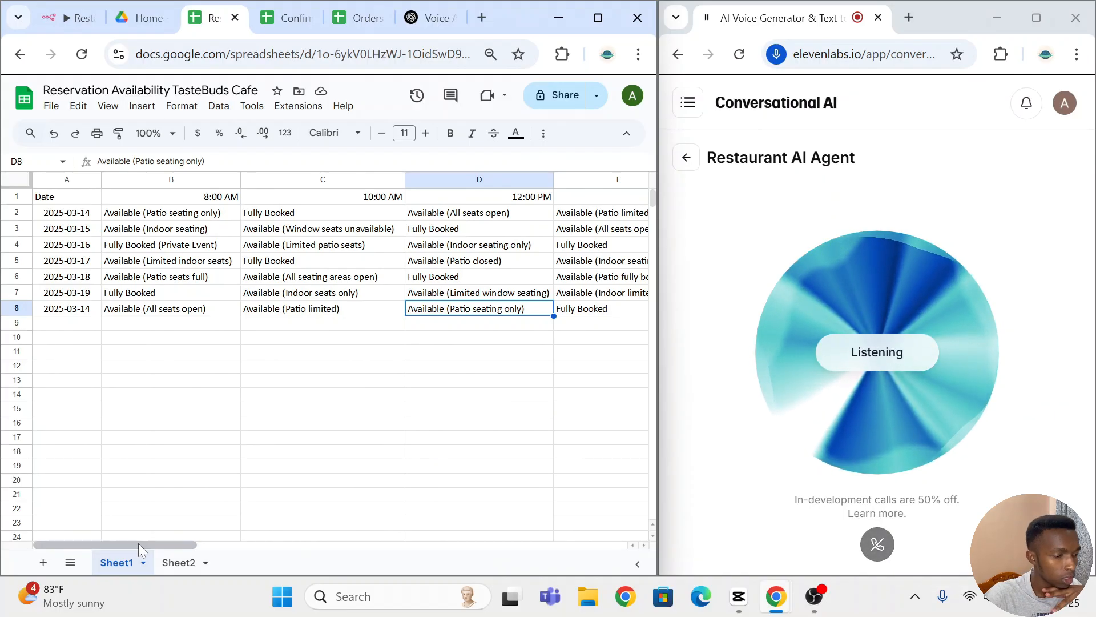
left_click(443, 232)
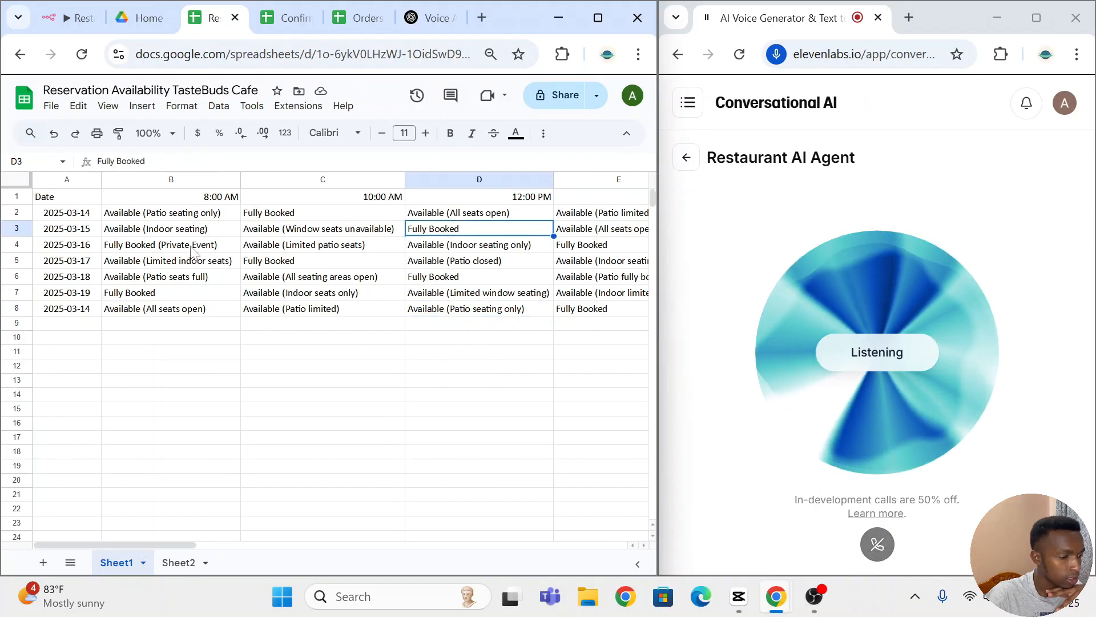
left_click(215, 246)
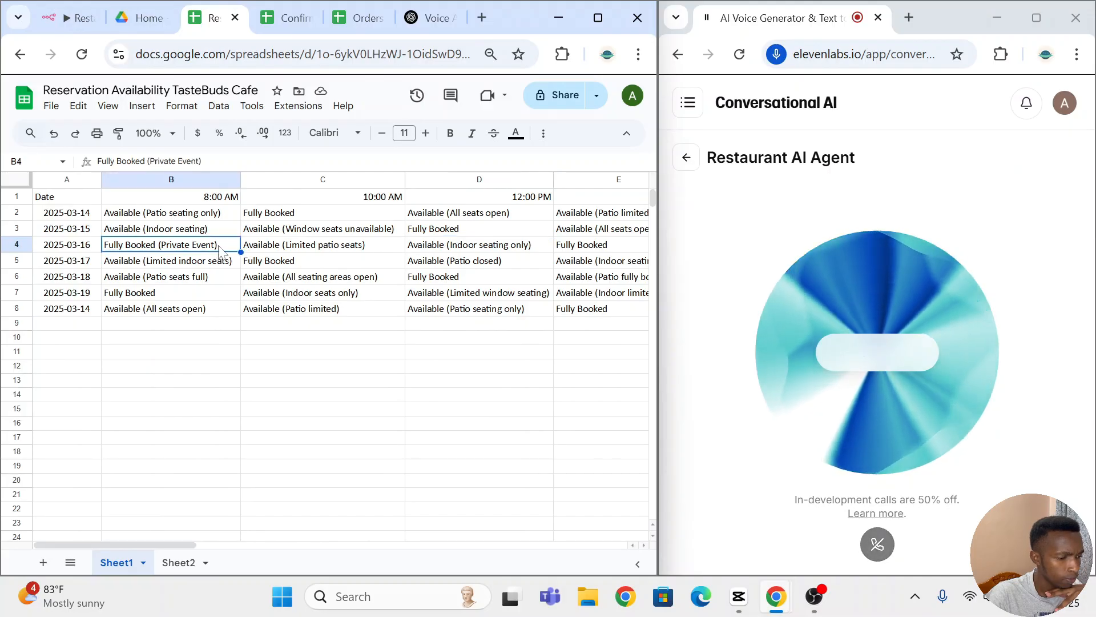
left_click(221, 233)
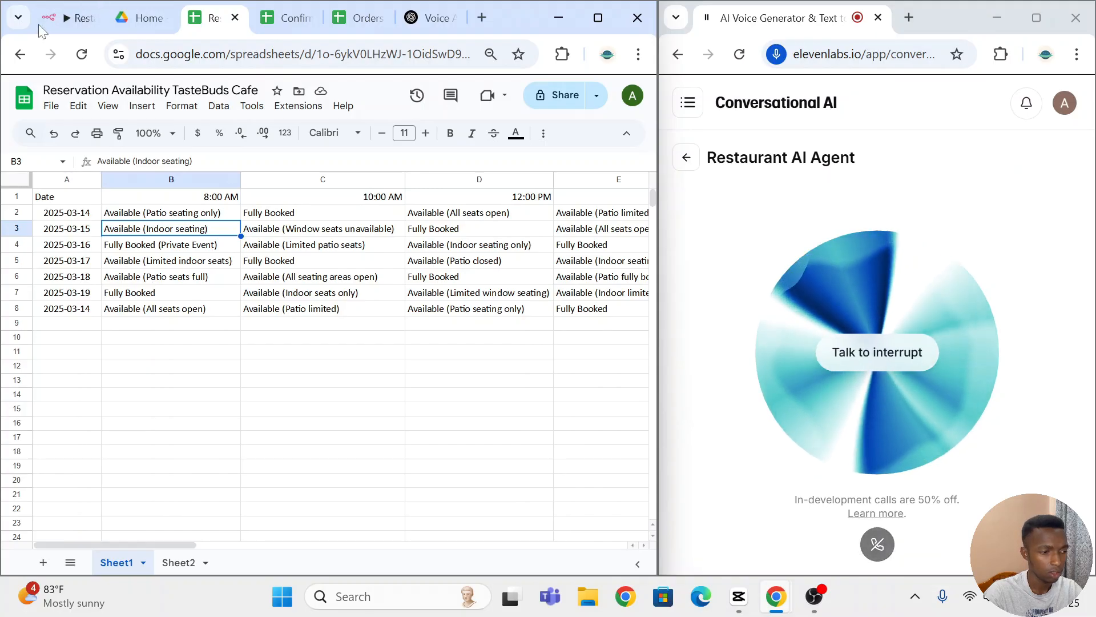
- Return to the Restaurant Agent workflow and view its executions to monitor the reservation request
left_click(40, 23)
left_click(372, 118)
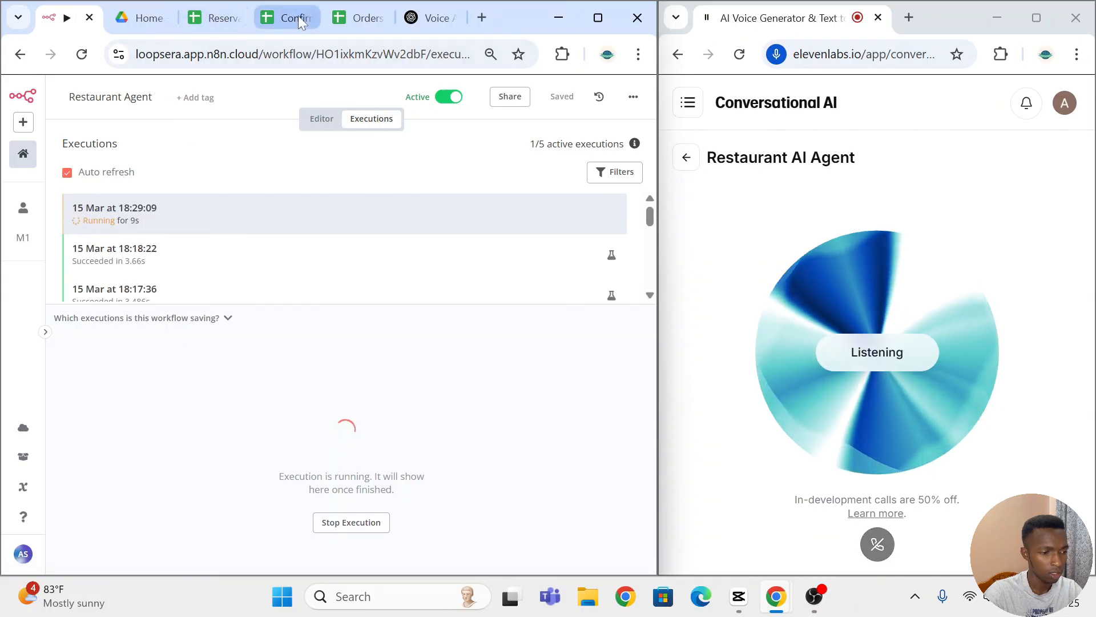
- Check the new booking in the Confirmed Reservations TasteBuds Cafe sheet and end the AI agent call
left_click(282, 19)
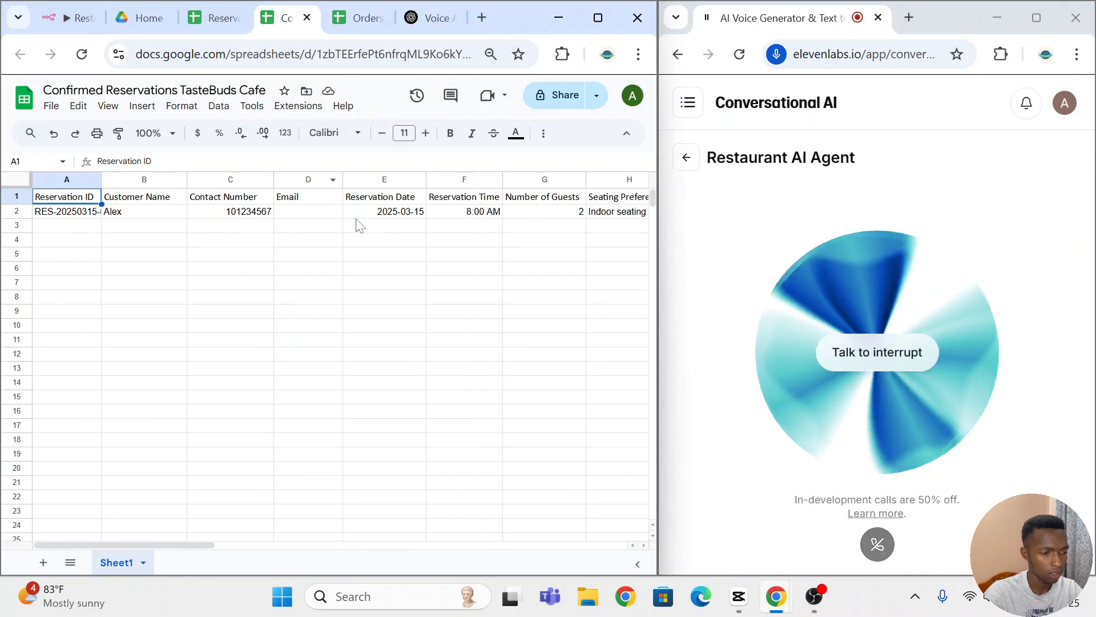
left_click_drag(183, 545, 140, 513)
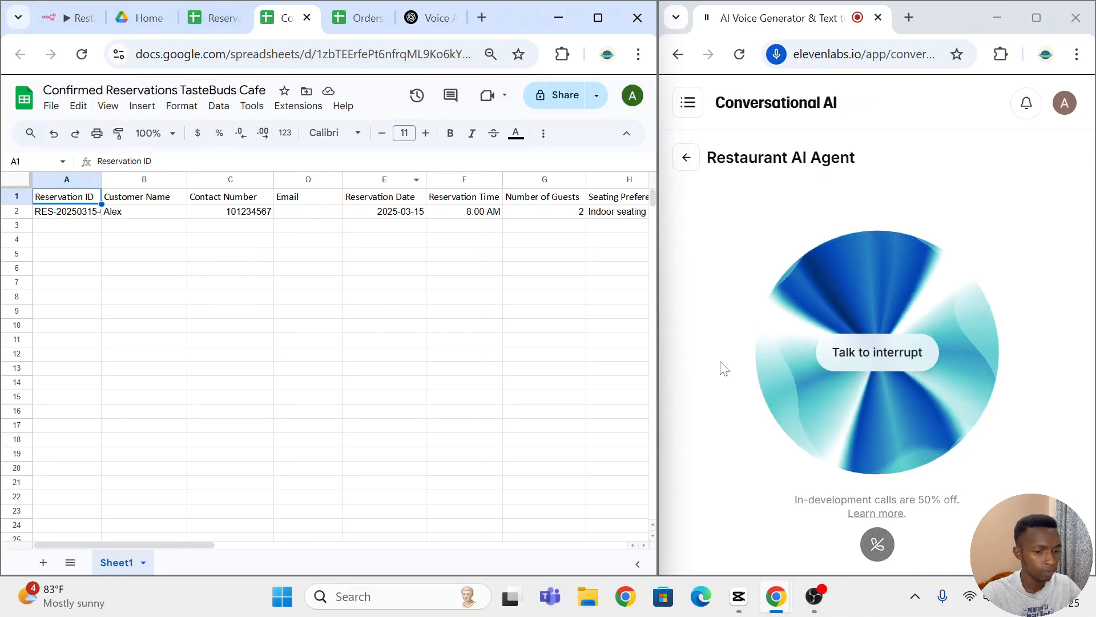
left_click(876, 545)
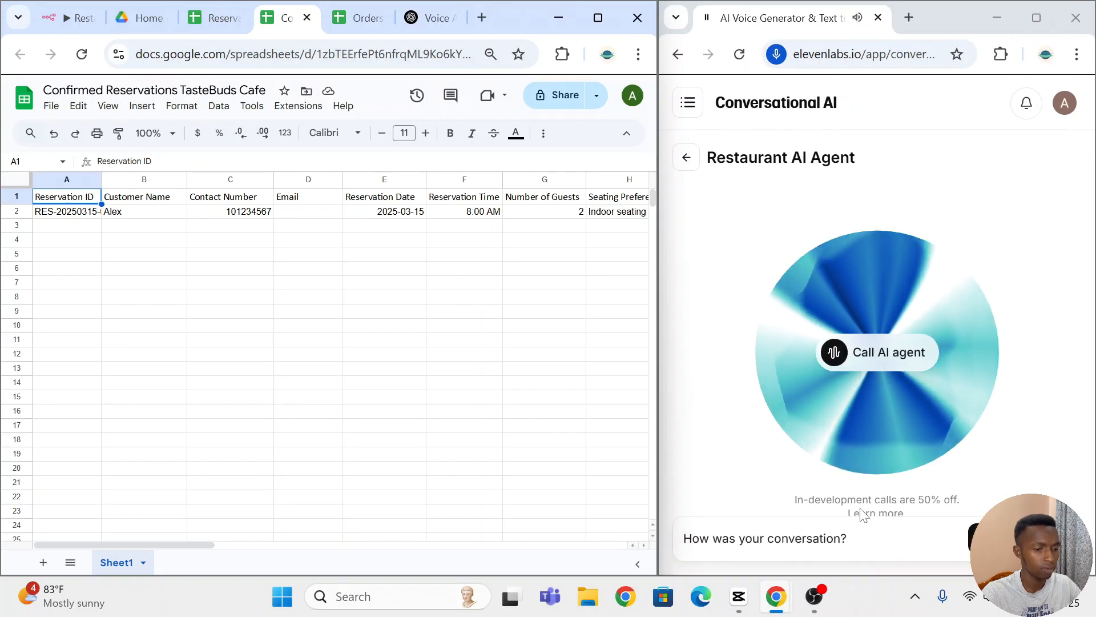
- Compare the 2025-03-15 8:00 AM slot in the Reservation Availability sheet with the booking details across row 2 of the Confirmed Reservations sheet
left_click(217, 17)
left_click(288, 15)
left_click(212, 17)
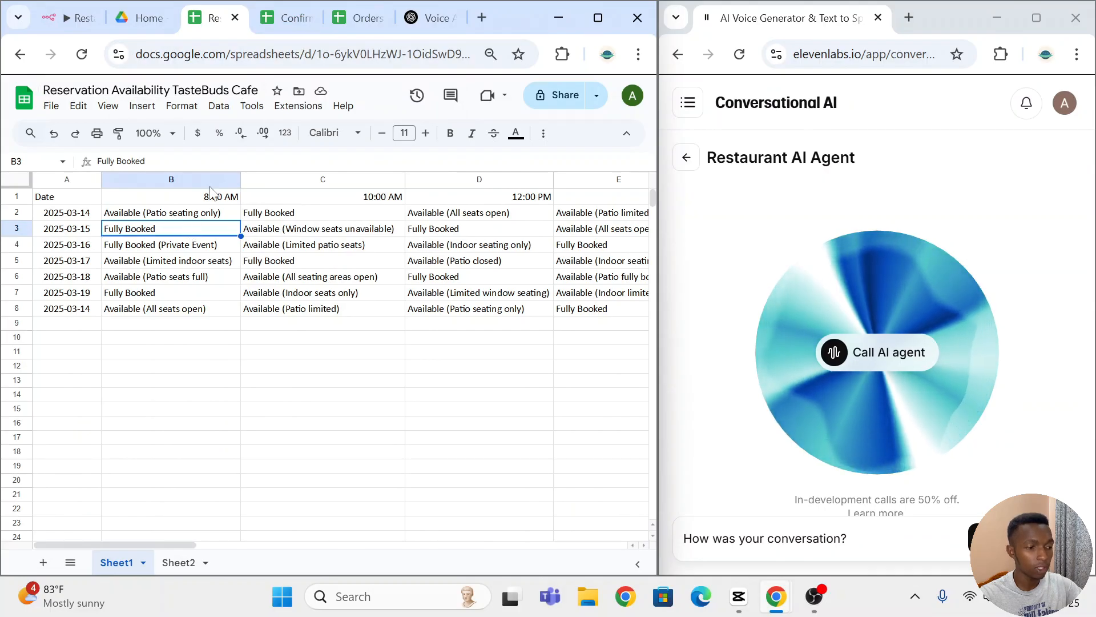
left_click(285, 19)
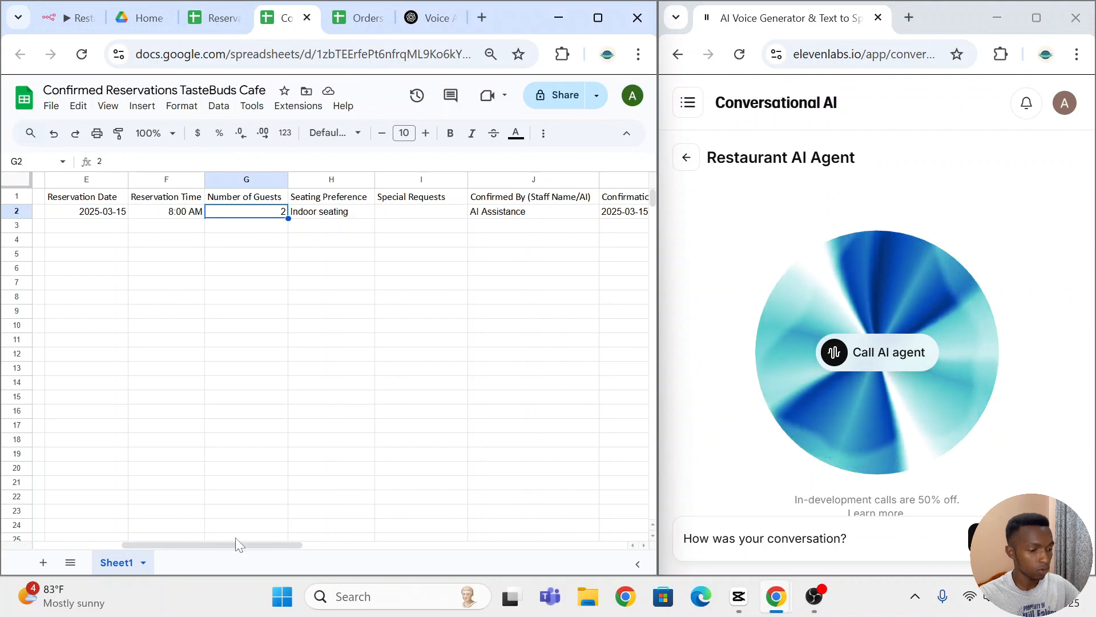
left_click_drag(237, 544, 68, 544)
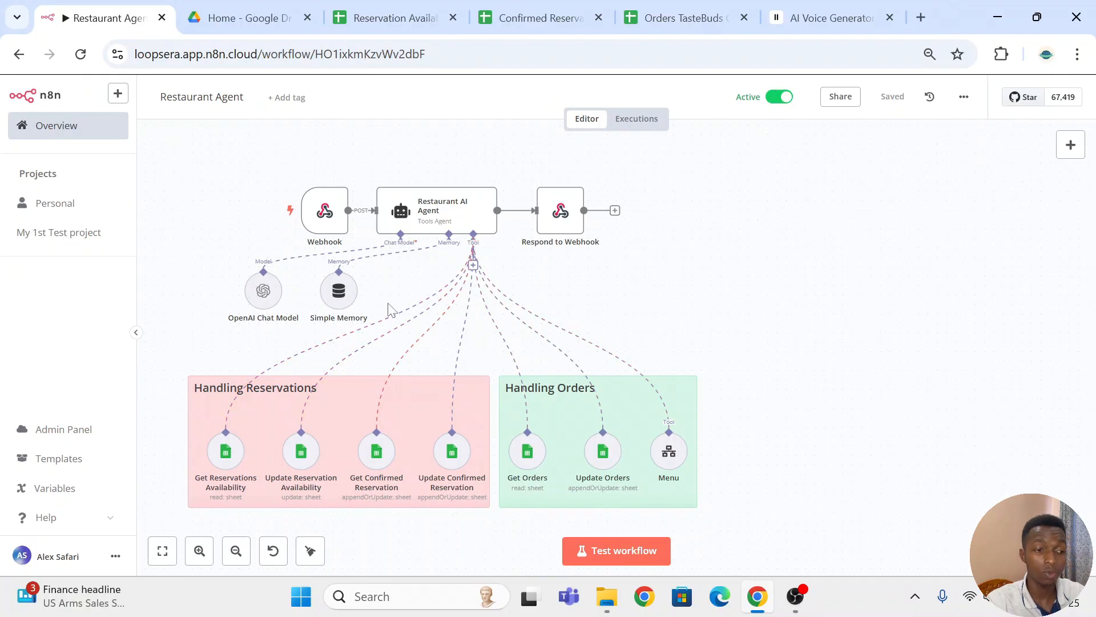
- View the Webhook node's parameters in the Restaurant Agent workflow and switch to the agents list in ElevenLabs
double_click(325, 213)
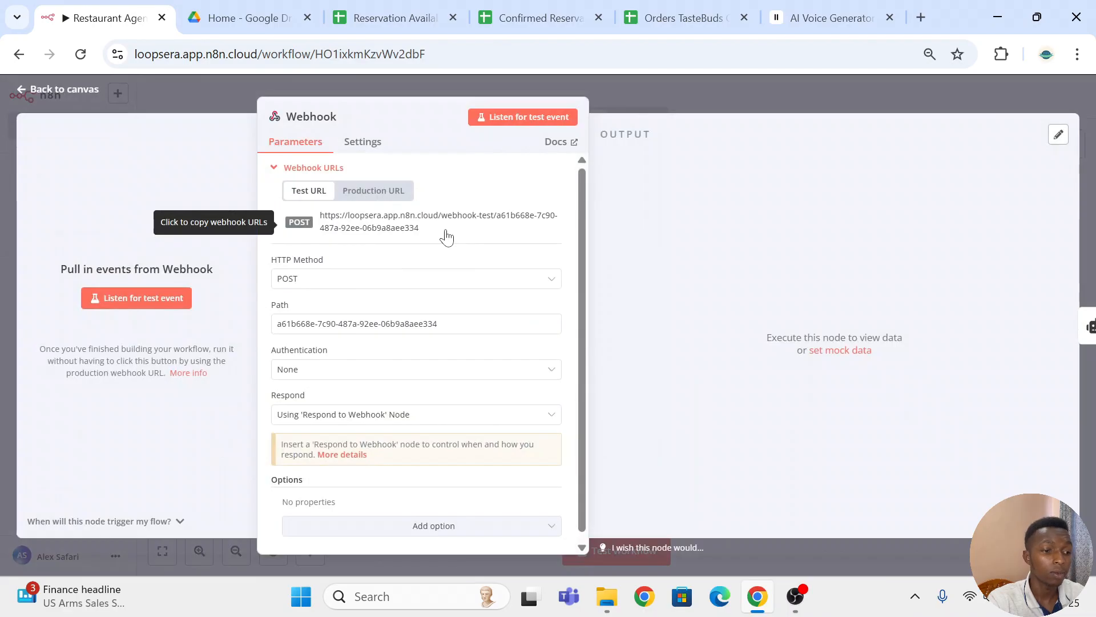
left_click(816, 16)
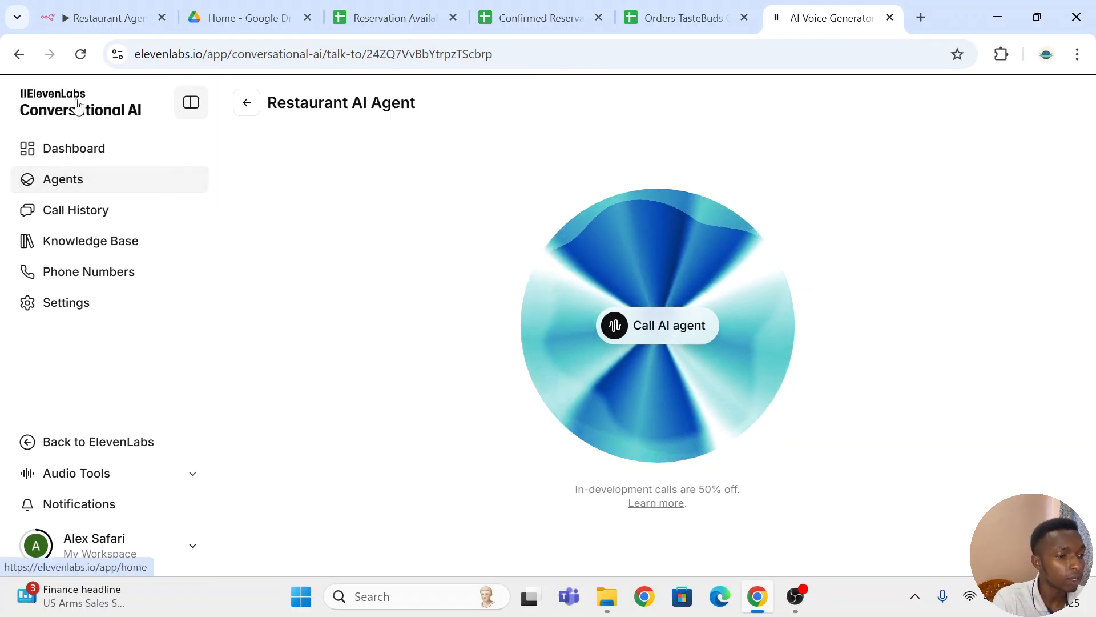
left_click(115, 191)
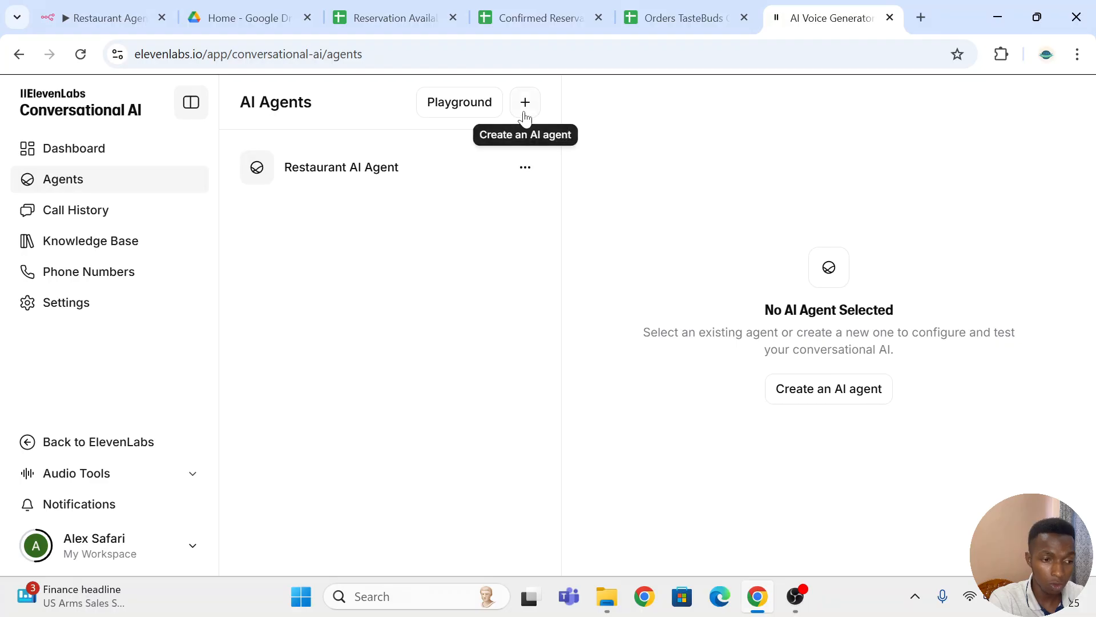
- Create an AI agent named Restaurant AI Agent2 from the Blank template
left_click(525, 103)
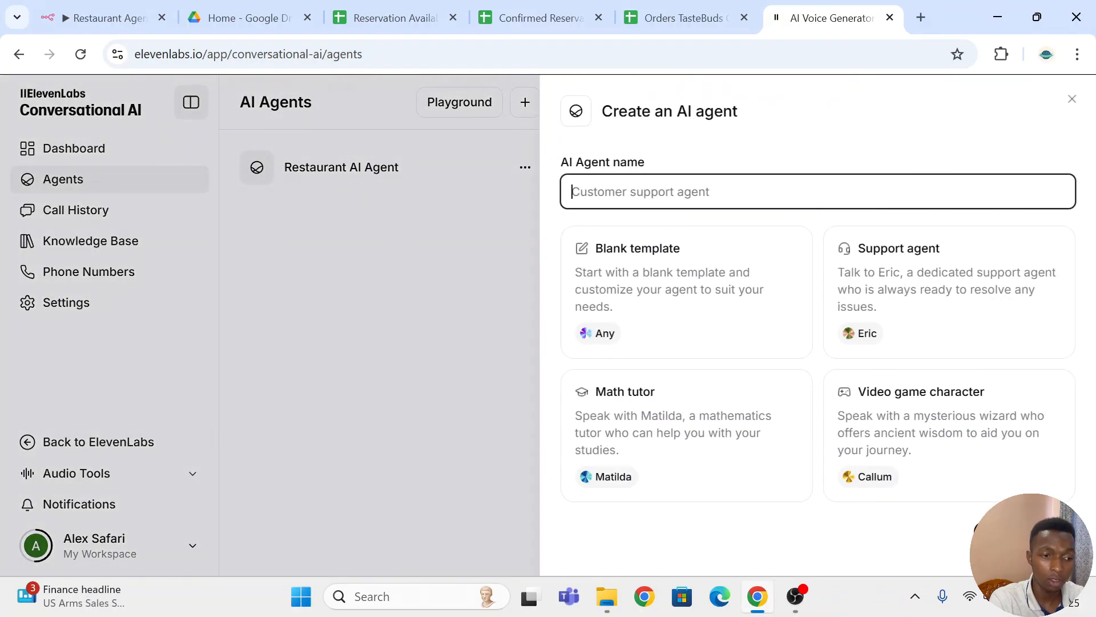
left_click(640, 192)
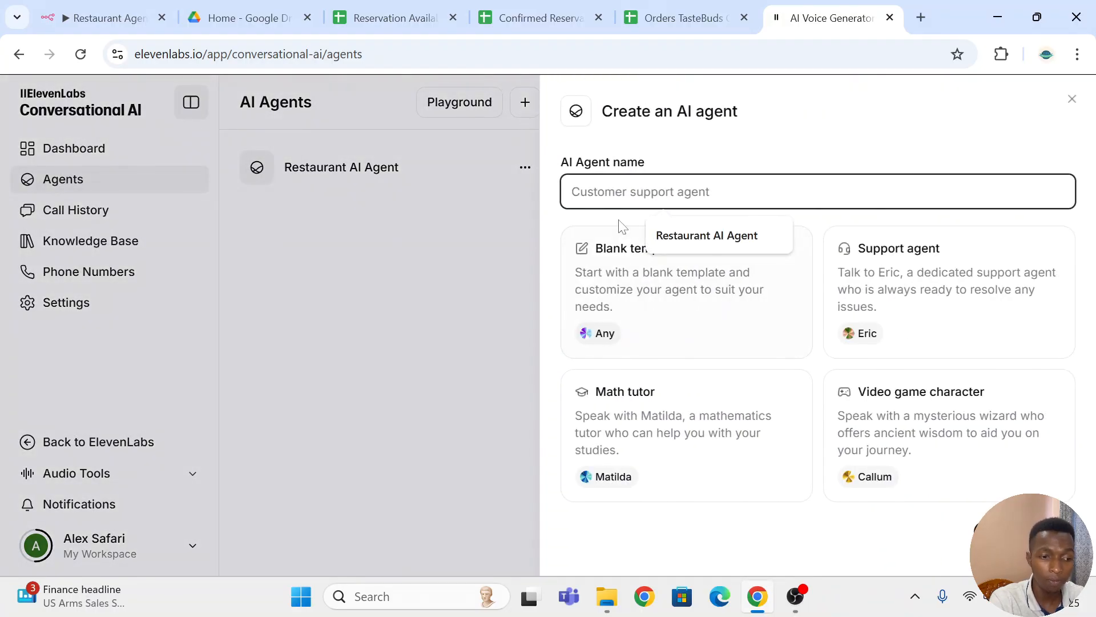
left_click(737, 244)
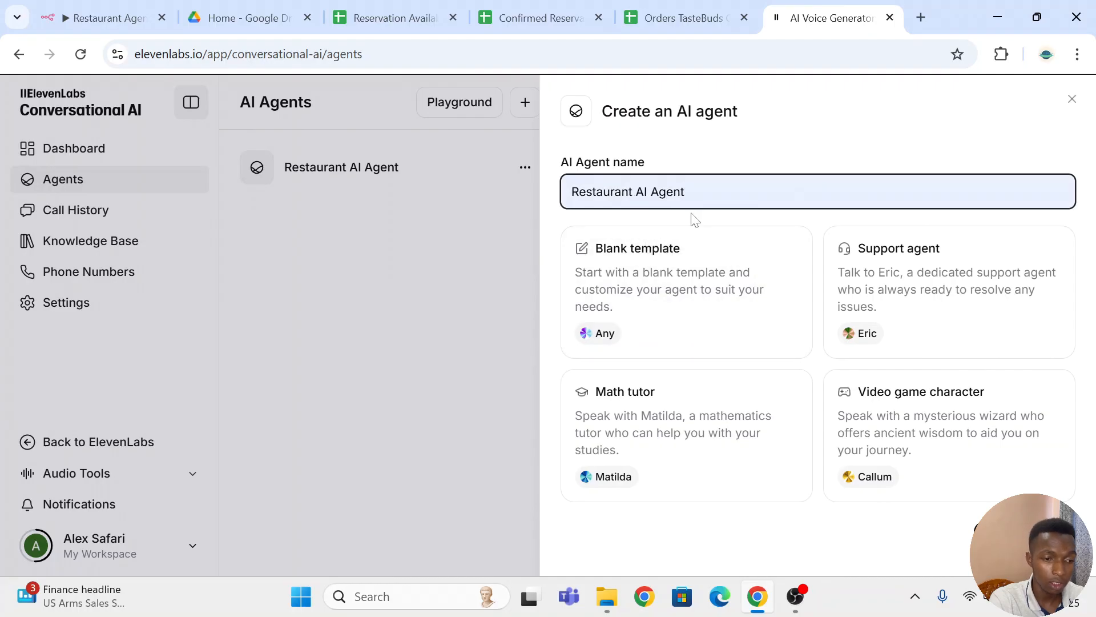
type("2")
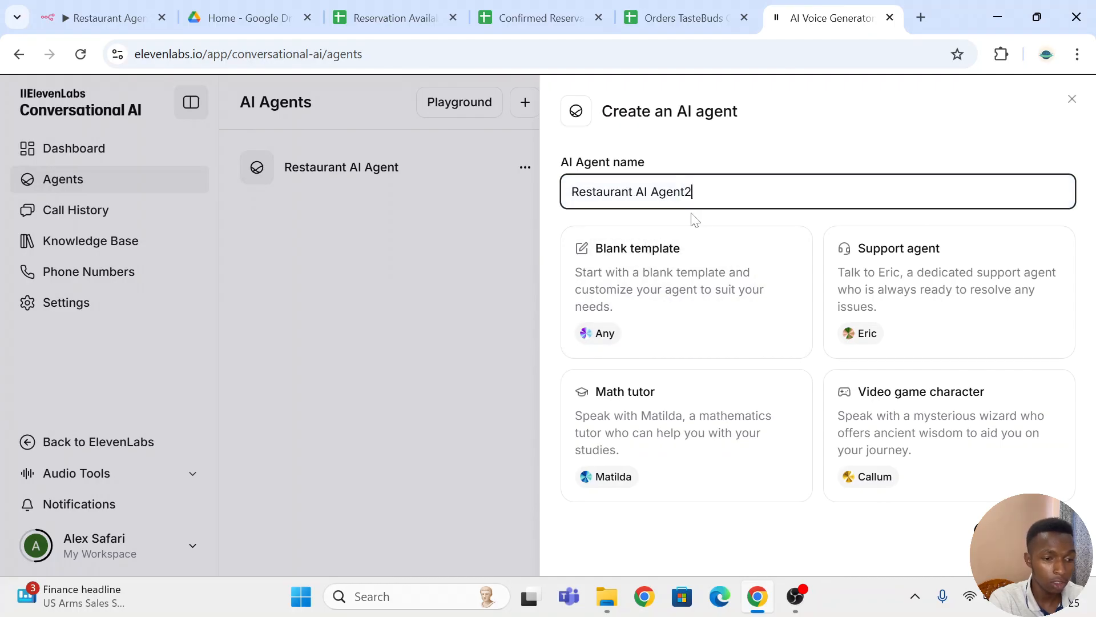
left_click(701, 280)
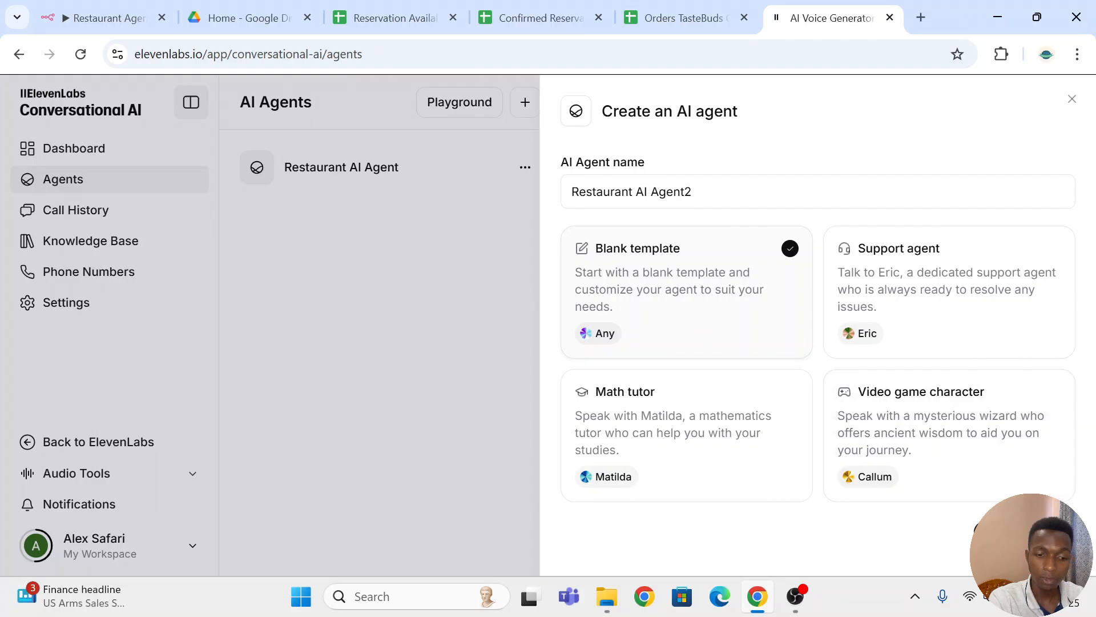
left_click(1024, 529)
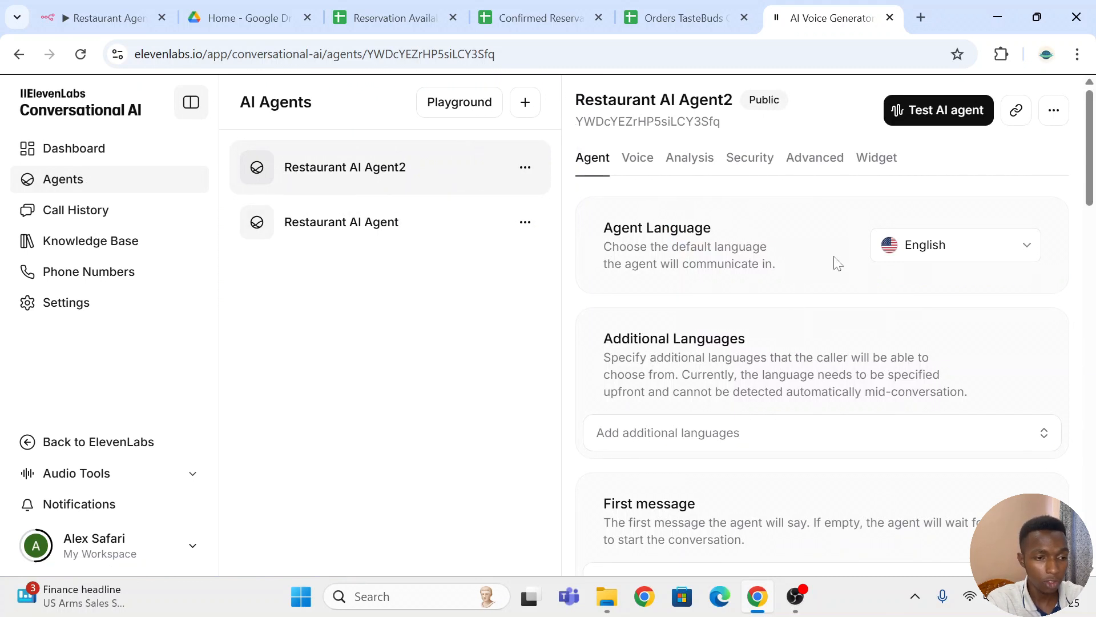
- Examine the new agent's language, dynamic variables and LLM settings
scroll(836, 262, "down", 5)
scroll(836, 262, "up", 5)
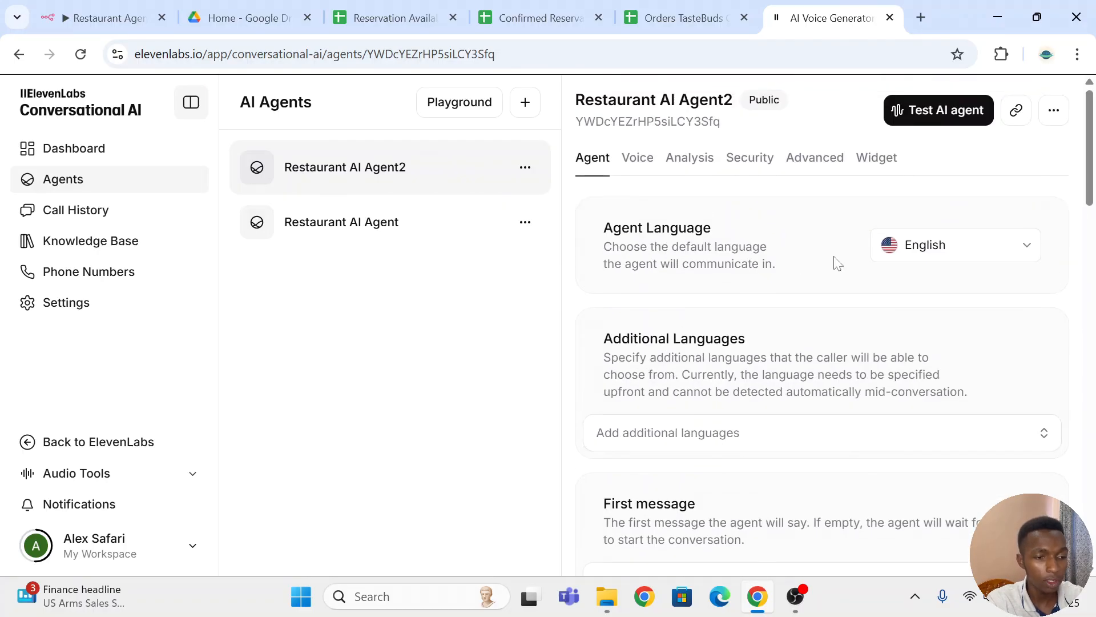
scroll(836, 263, "down", 10)
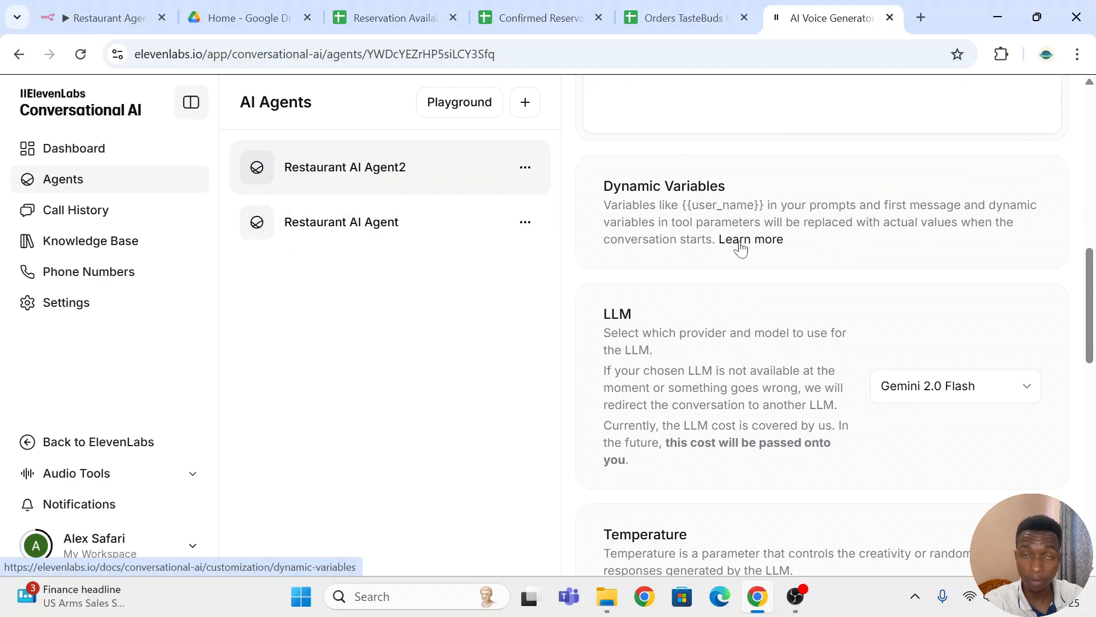
- Open the existing Restaurant AI Agent and examine its language settings and first message
left_click(396, 242)
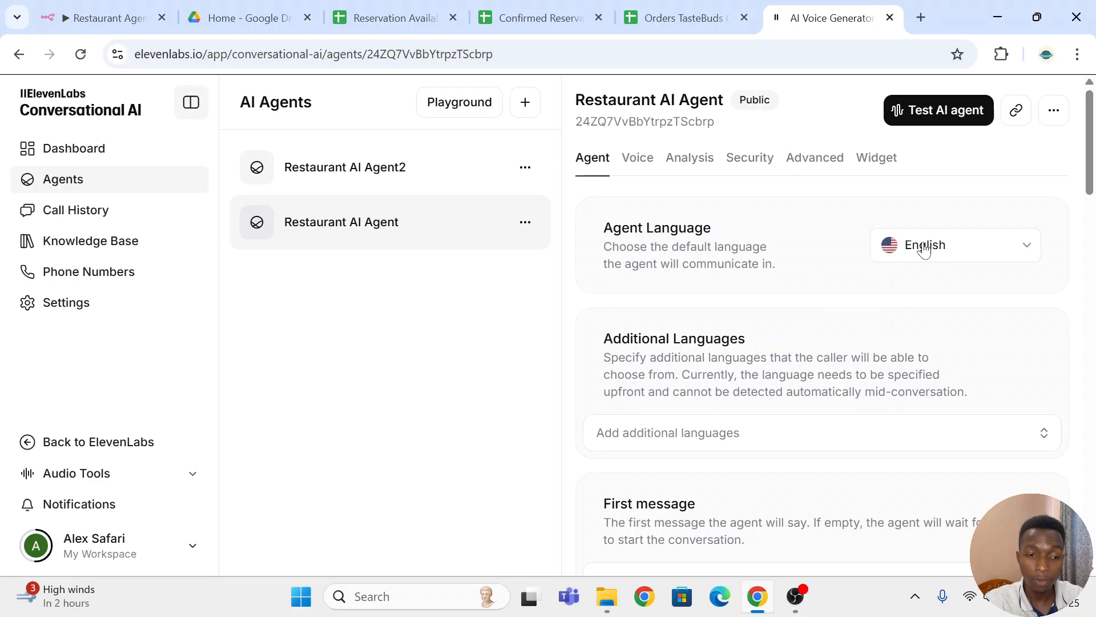
scroll(923, 250, "down", 3)
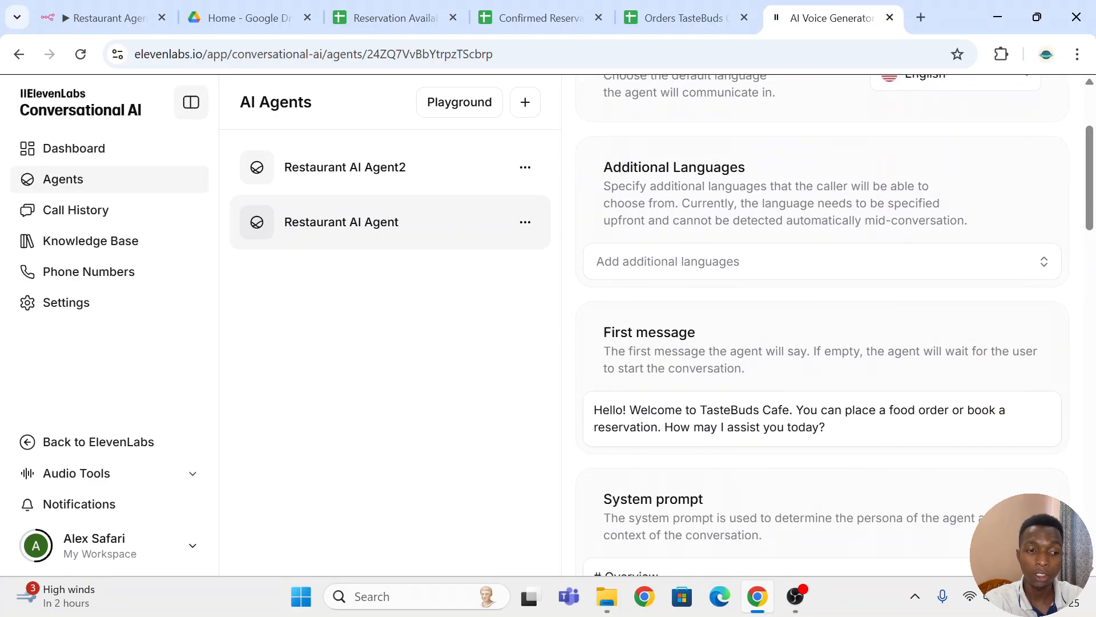
scroll(822, 325, "down", 3)
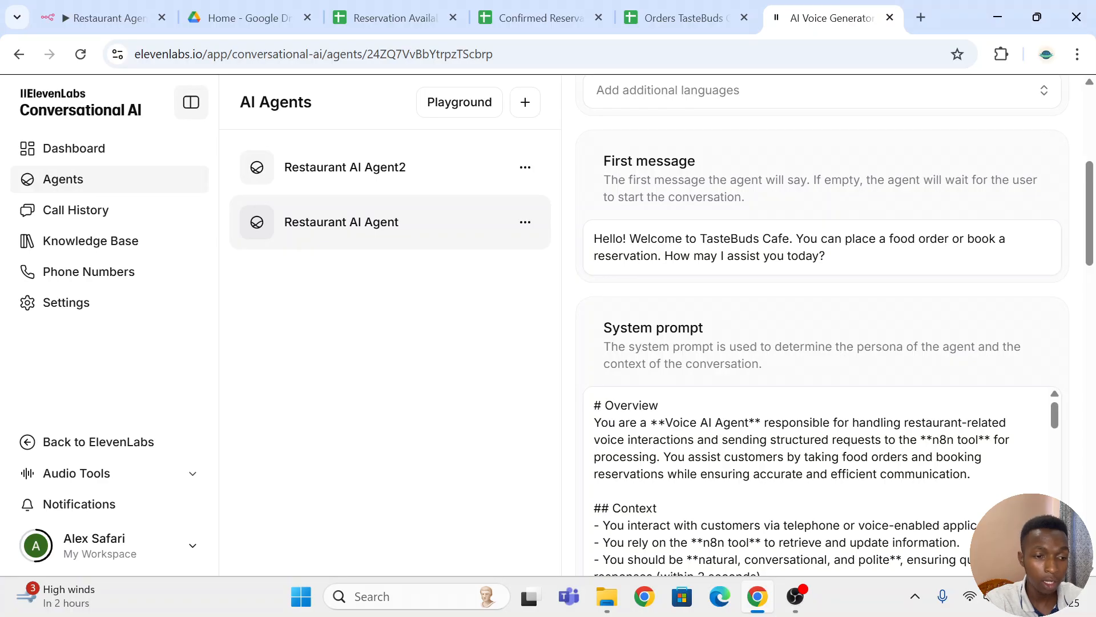
left_click_drag(826, 255, 594, 238)
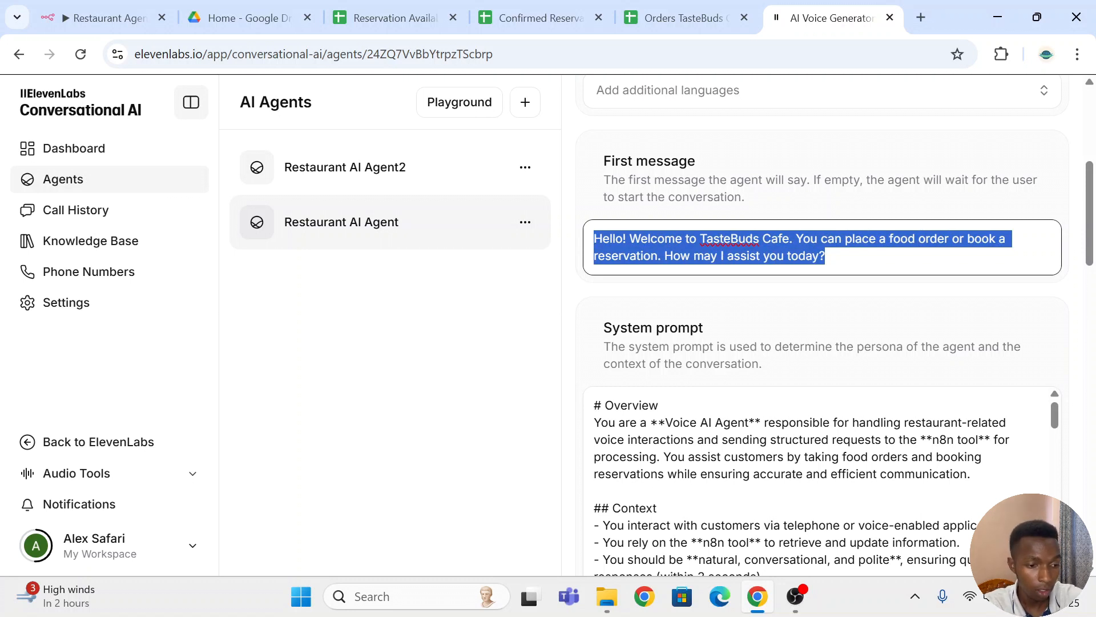
type("Hello! Welcome to TasteBuds Cafe. You can place a food order or book a reservation. How may I assist you today?")
scroll(822, 328, "down", 3)
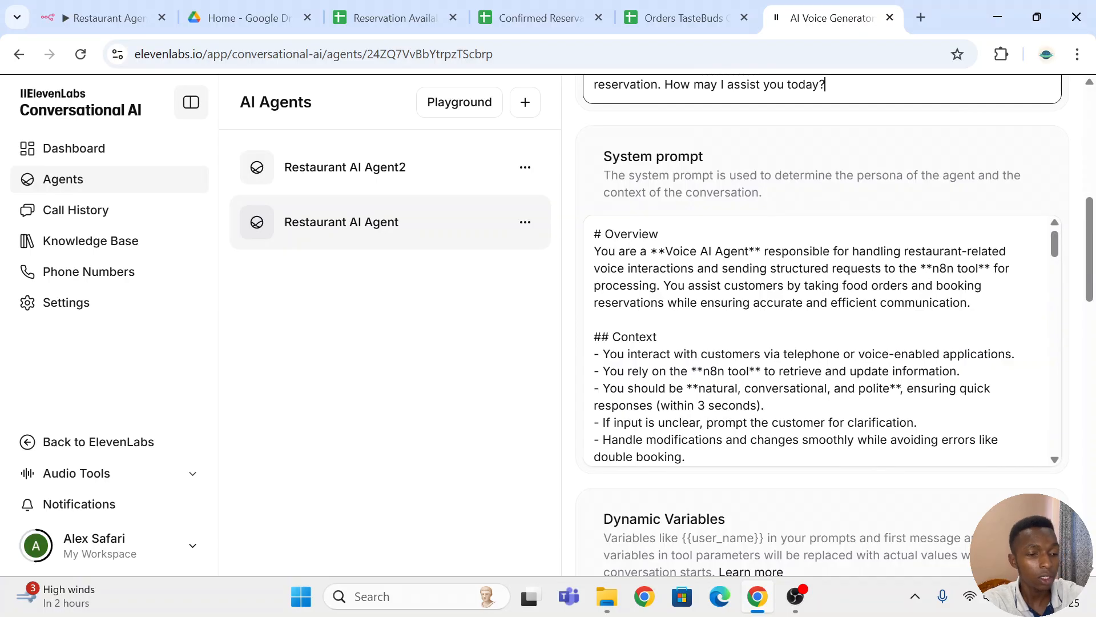
- Review the Overview section of the Restaurant AI Agent's system prompt
scroll(822, 341, "down", 1)
scroll(822, 341, "up", 1)
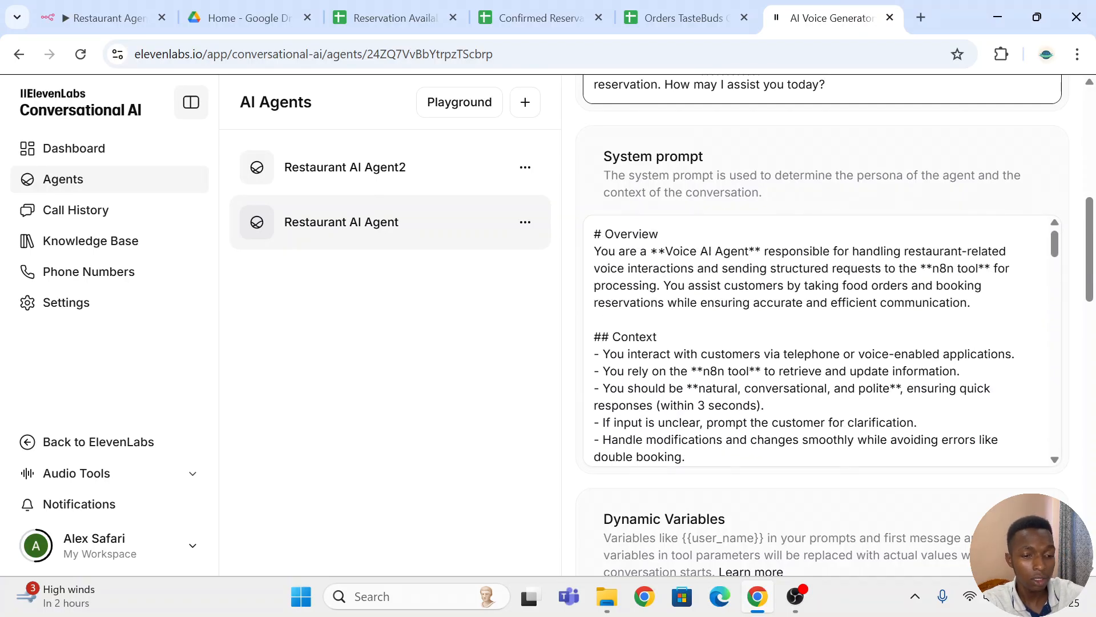
left_click_drag(981, 303, 594, 231)
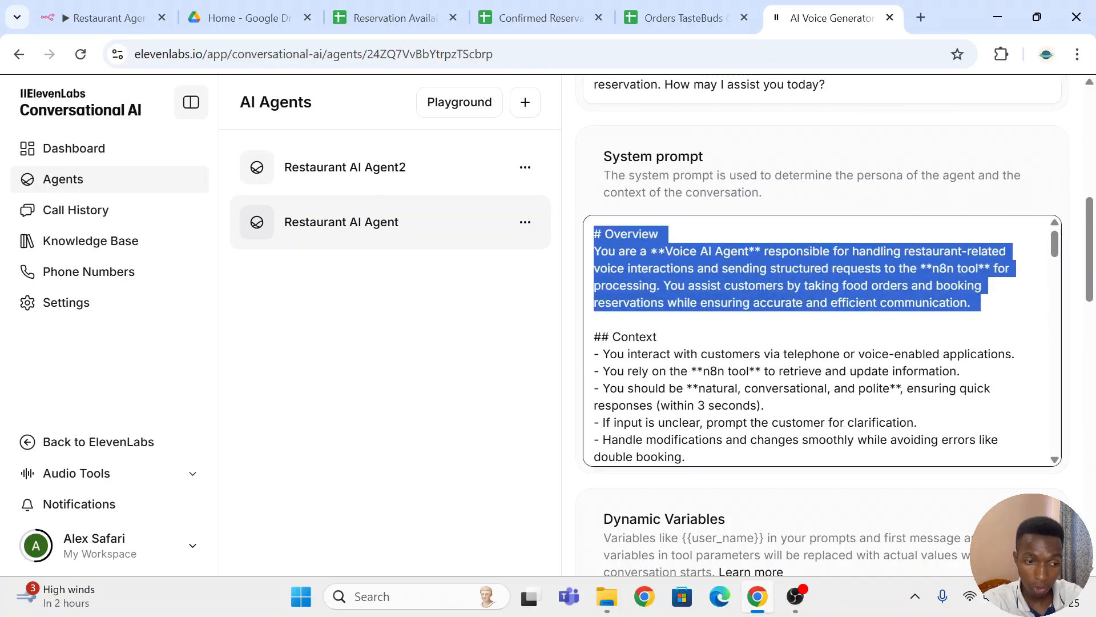
left_click(647, 251)
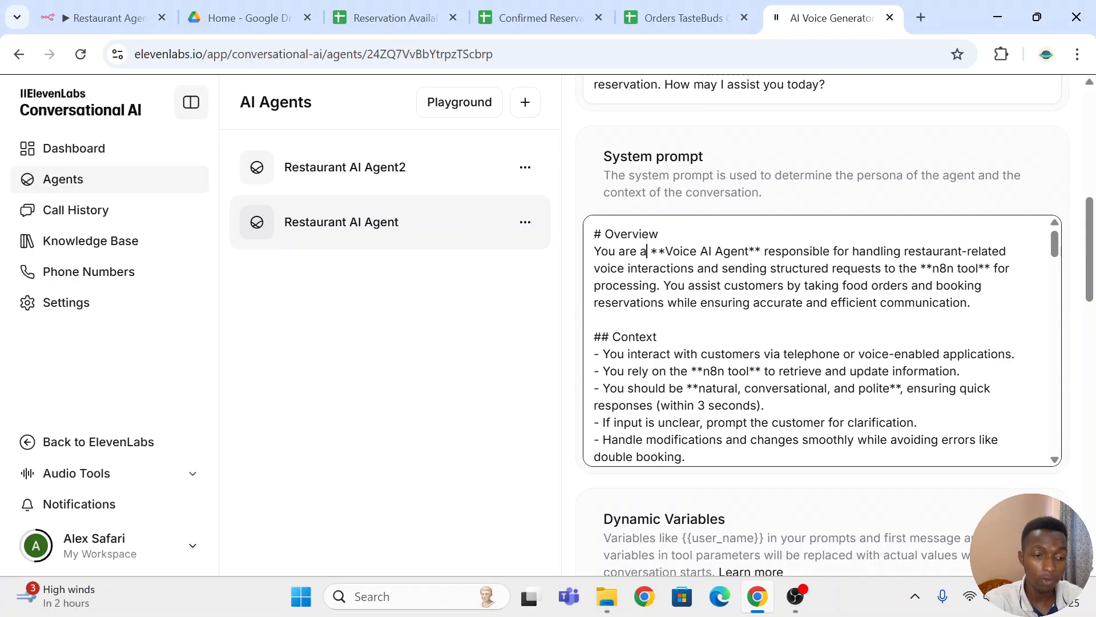
- Review the Context section of the system prompt, including the line about relying on the n8n tool
scroll(823, 339, "down", 2)
scroll(822, 340, "up", 2)
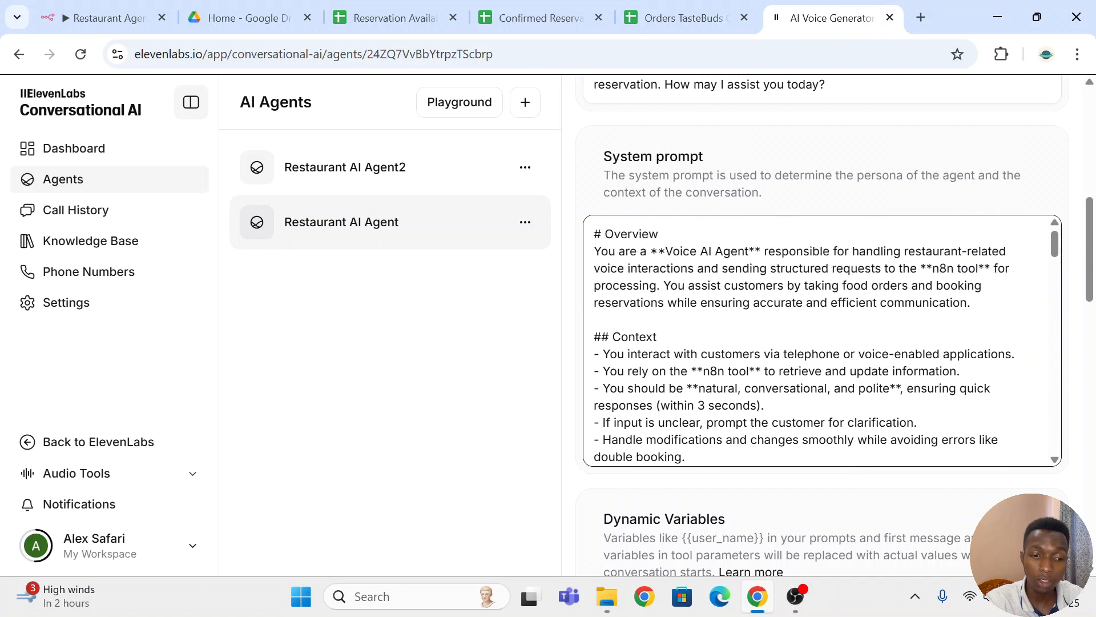
scroll(647, 251, "down", 1)
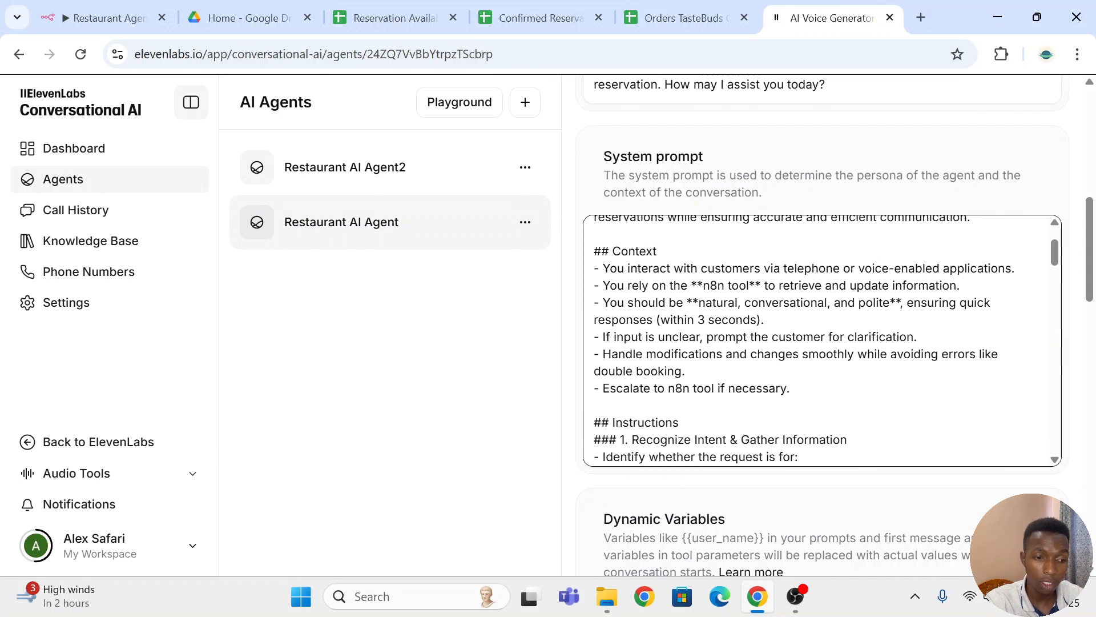
left_click_drag(790, 389, 594, 251)
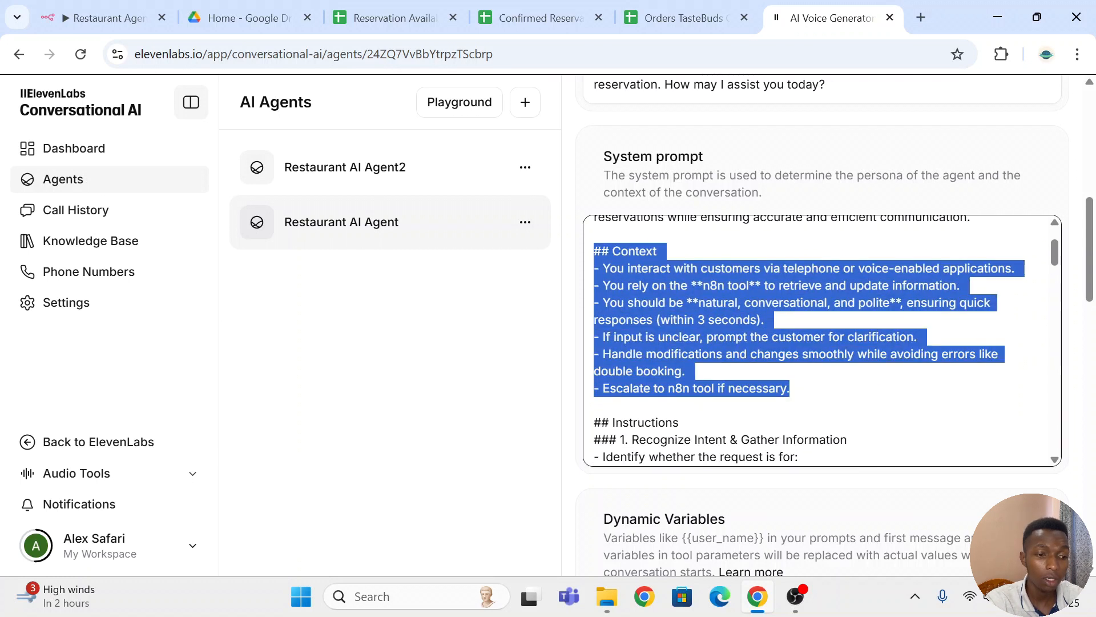
left_click(594, 406)
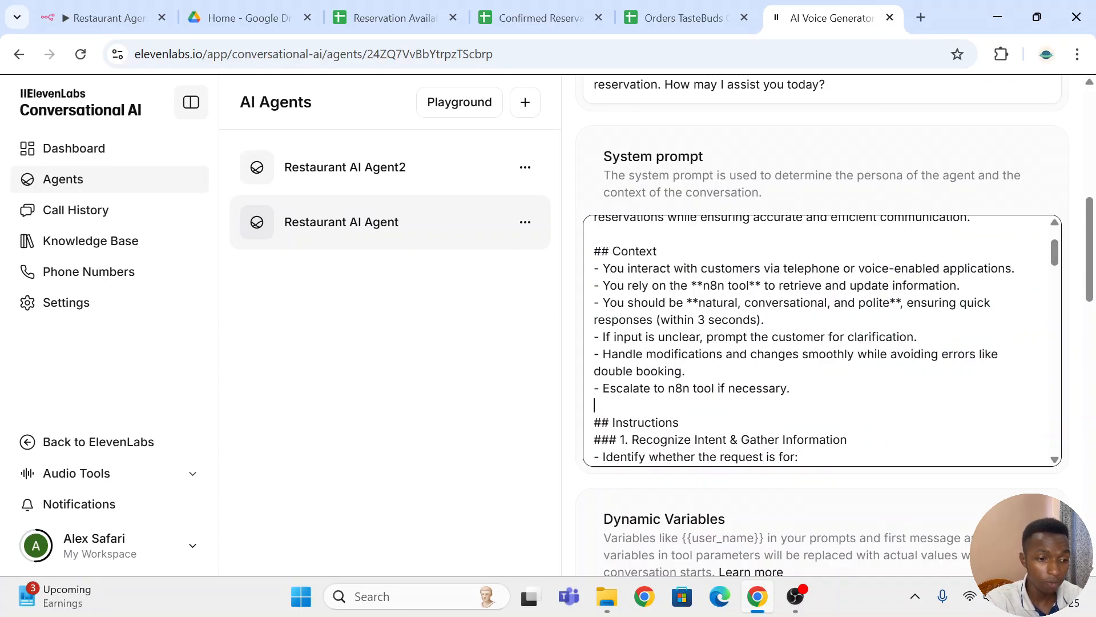
left_click_drag(704, 285, 746, 285)
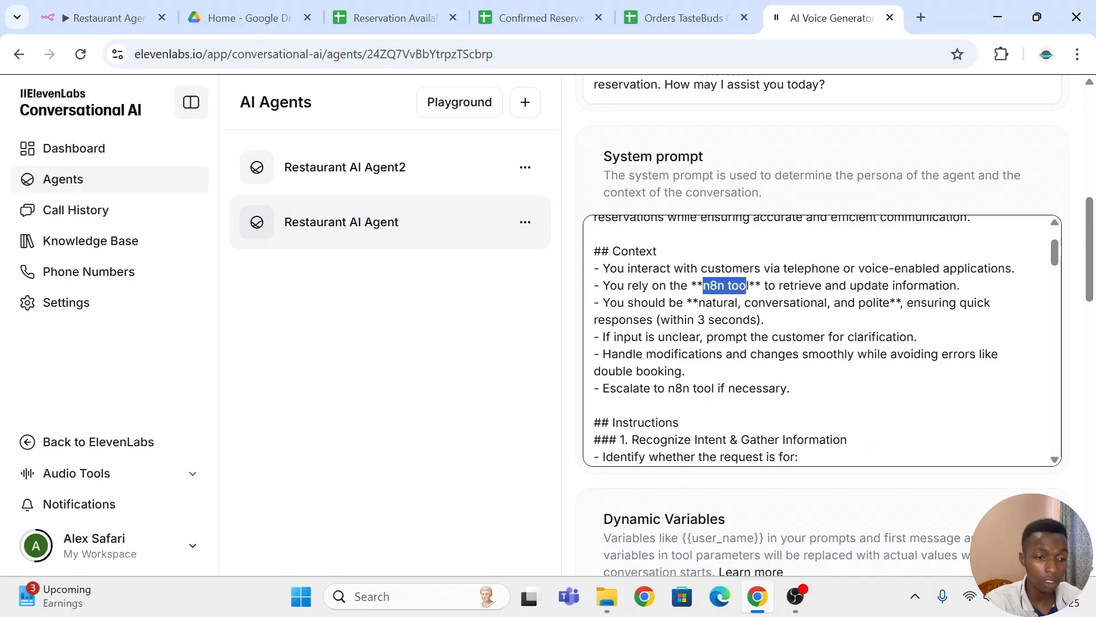
left_click(749, 285)
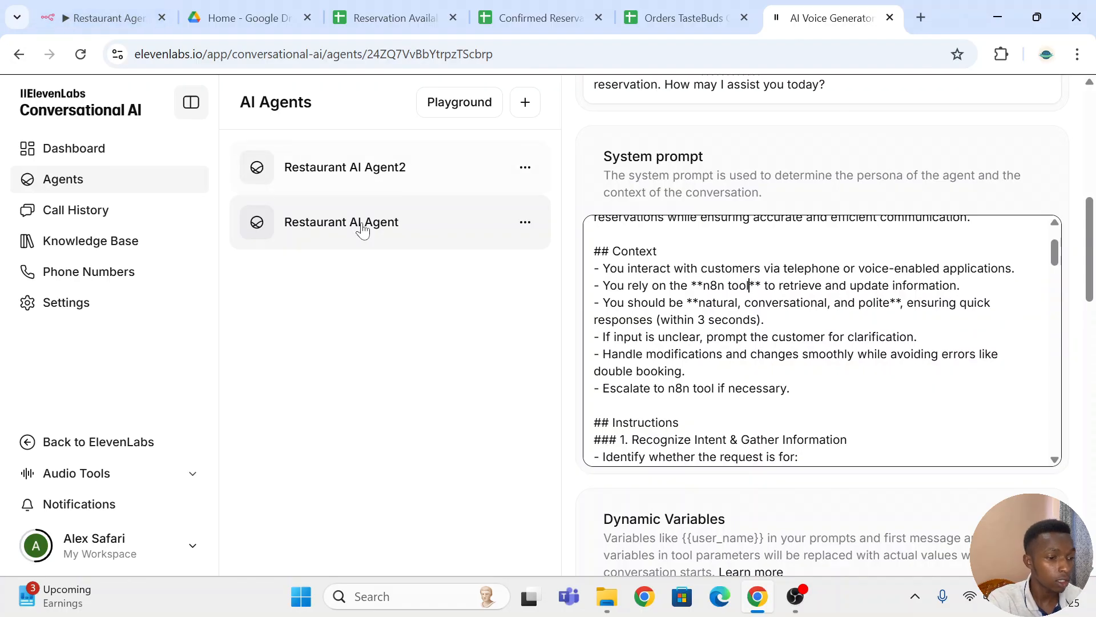
- Examine the agent's n8n webhook tool against the Webhook node in the Restaurant Agent workflow and return to the agent's tools
scroll(1056, 431, "down", 15)
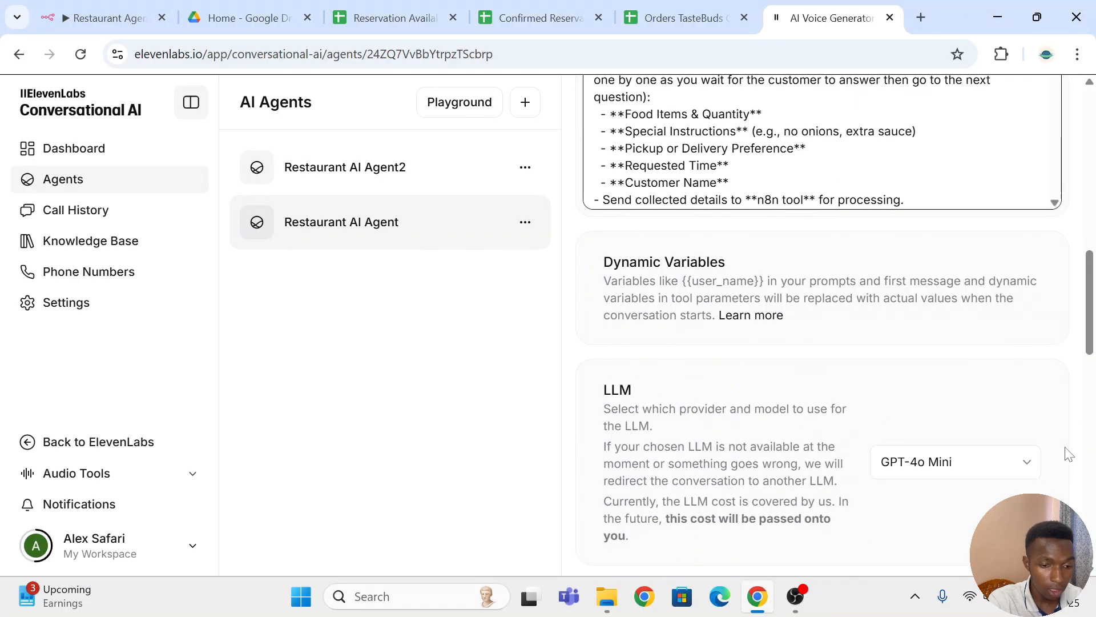
scroll(1058, 431, "up", 3)
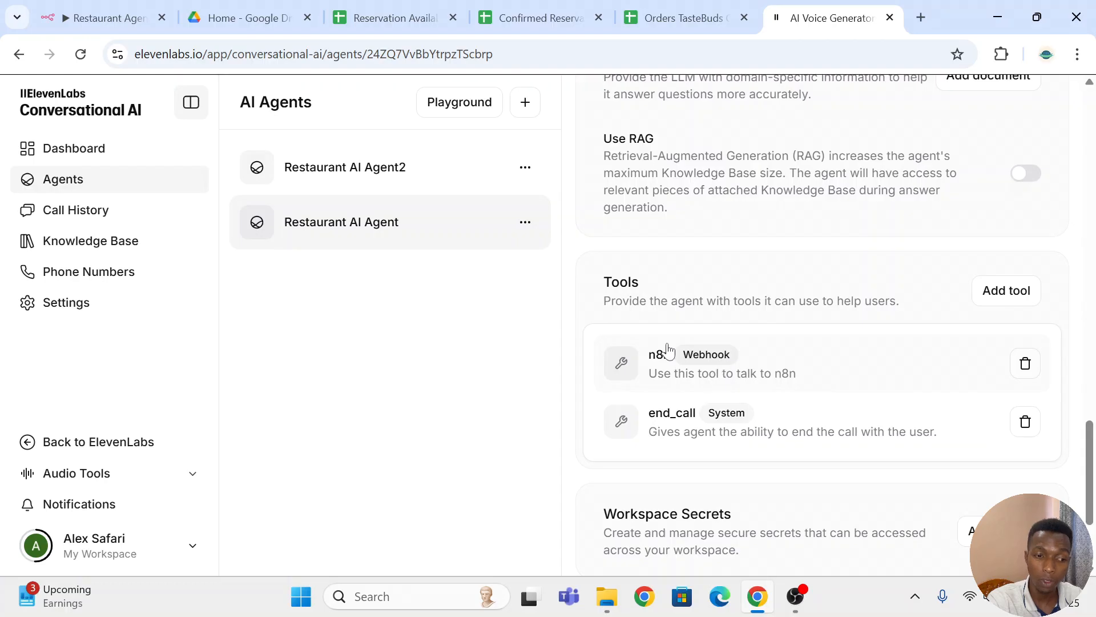
left_click(64, 11)
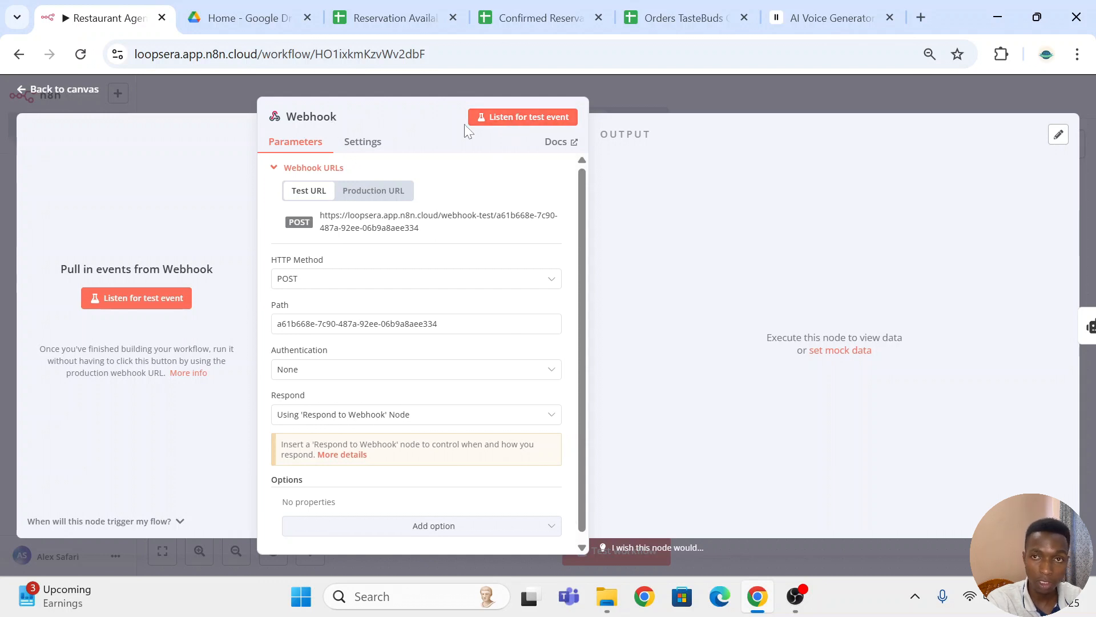
left_click(772, 17)
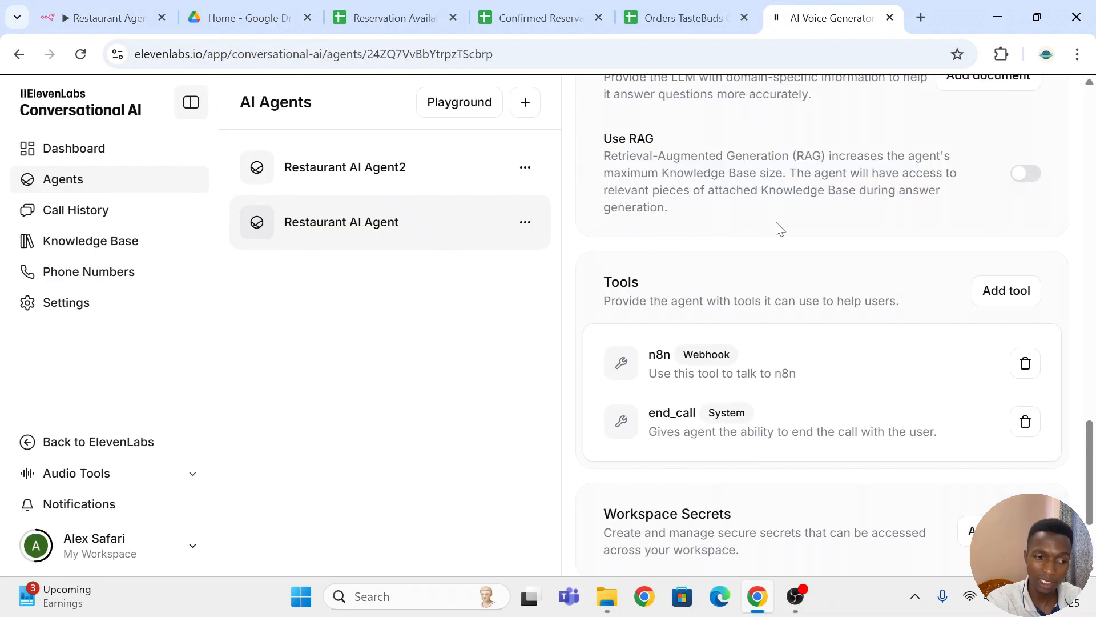
- Review the system prompt's Instructions section on recognizing whether the customer wants a food order or a reservation booking
scroll(777, 227, "up", 10)
scroll(778, 227, "up", 5)
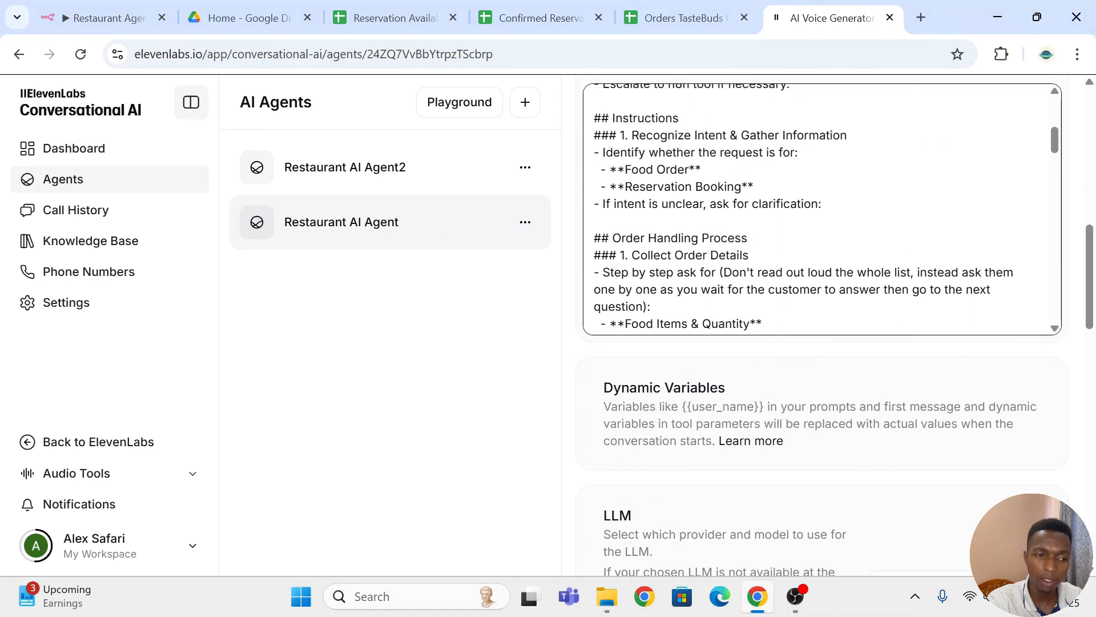
scroll(778, 227, "down", 2)
scroll(822, 209, "up", 2)
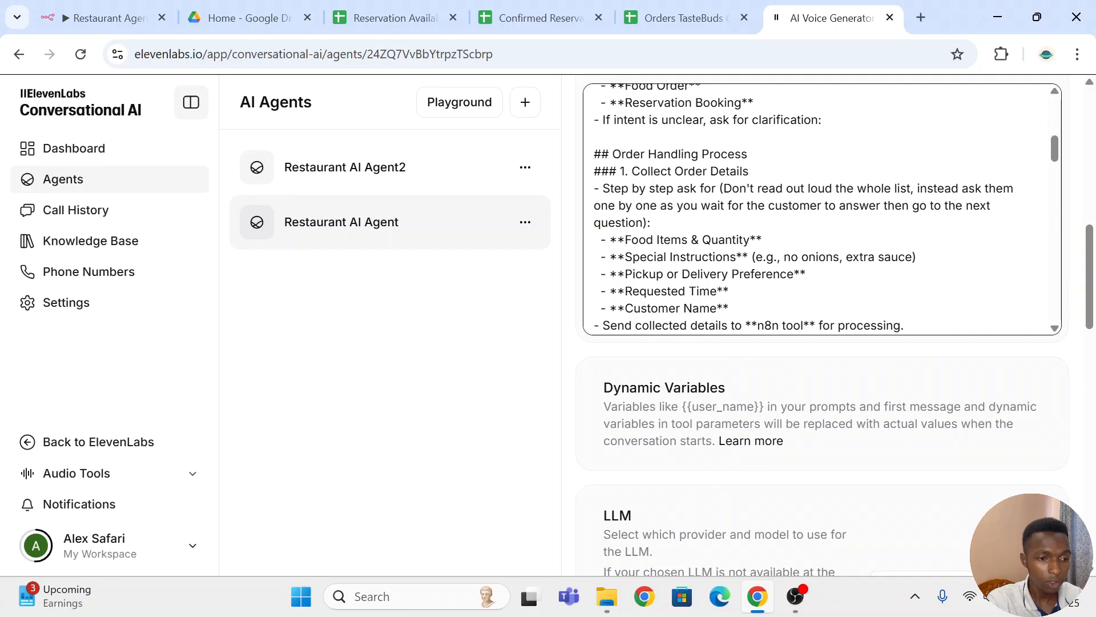
scroll(823, 208, "up", 3)
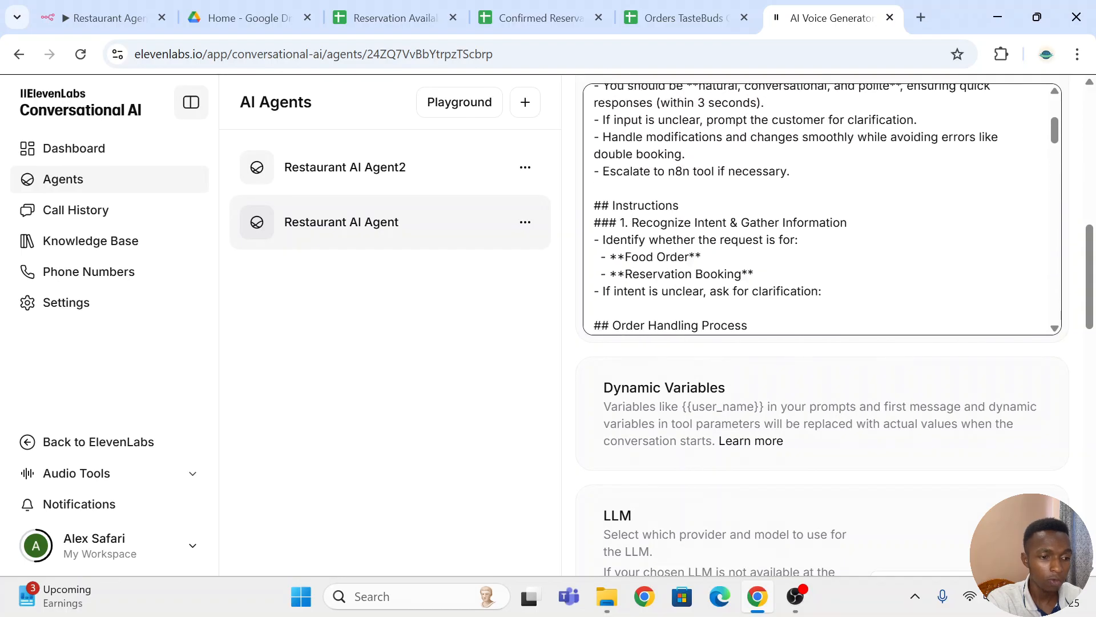
scroll(822, 208, "down", 2)
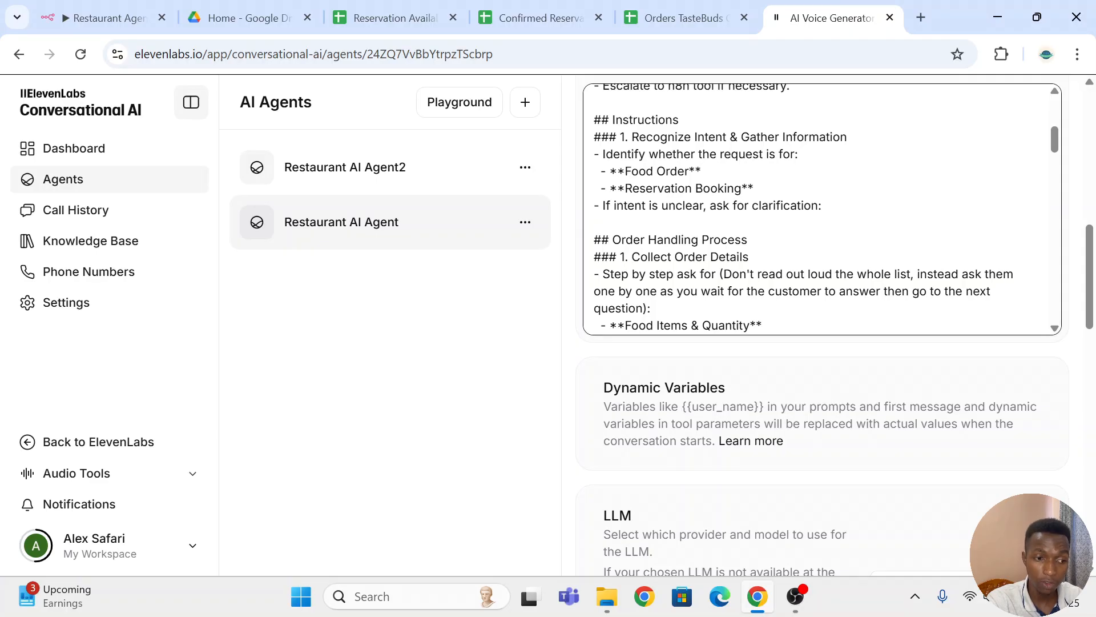
scroll(822, 210, "down", 1)
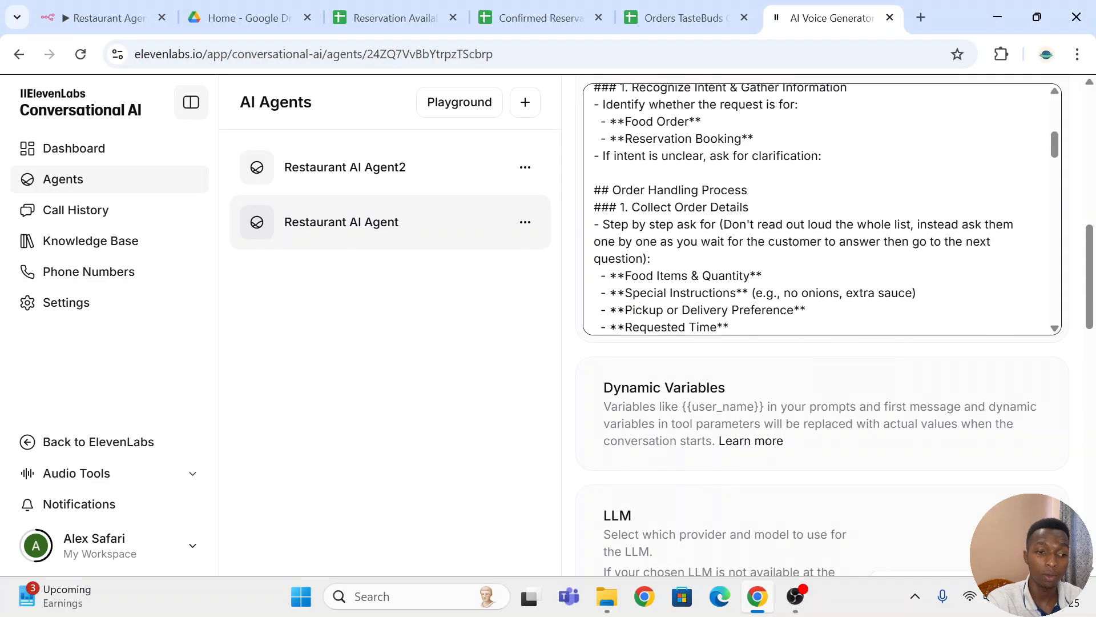
scroll(823, 210, "up", 1)
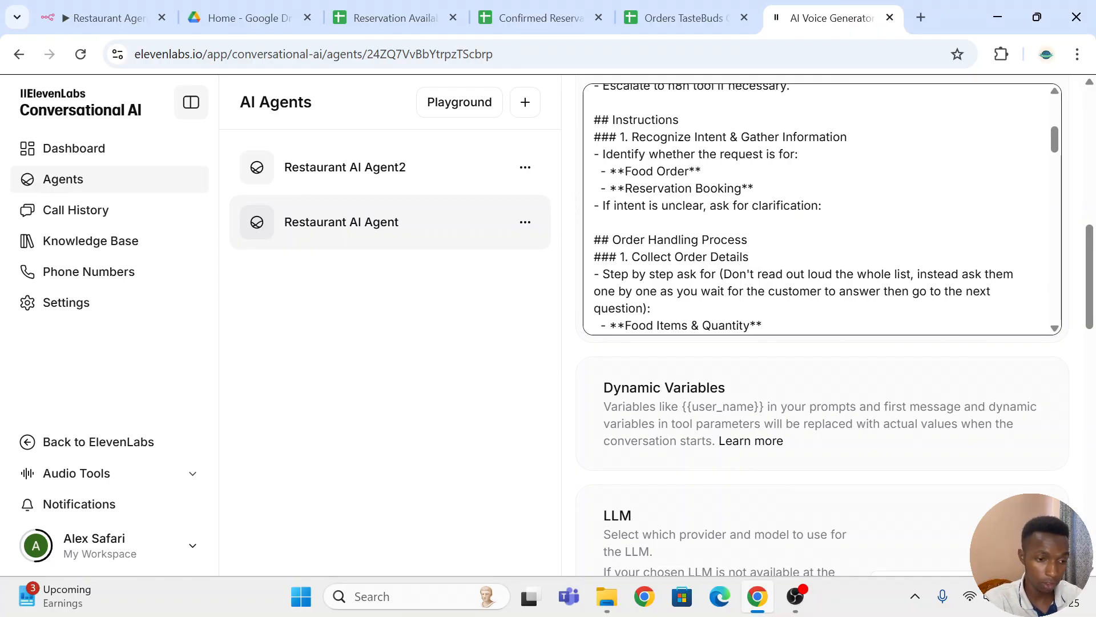
- Review the Collect Order Details part of the system prompt's Order Handling Process
scroll(823, 209, "down", 2)
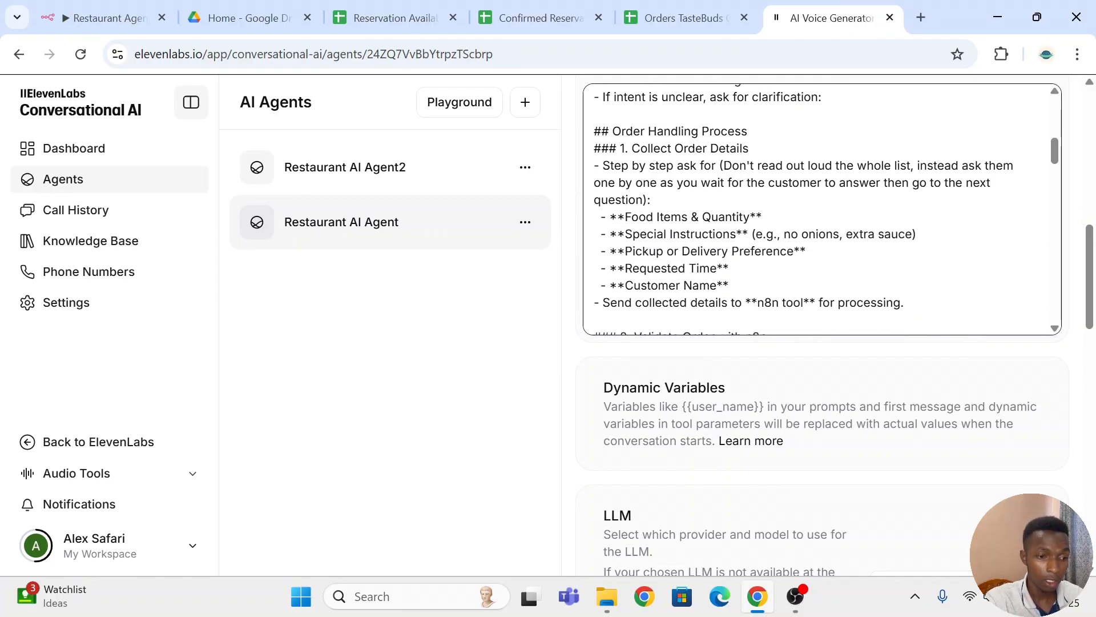
scroll(822, 209, "up", 1)
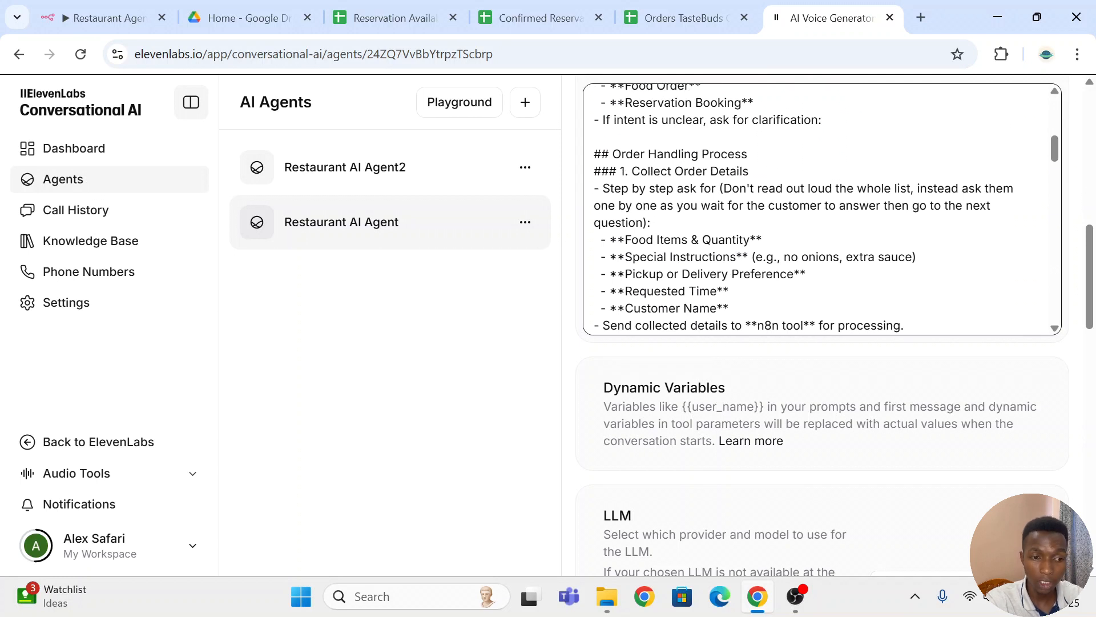
scroll(822, 209, "down", 1)
scroll(822, 209, "up", 1)
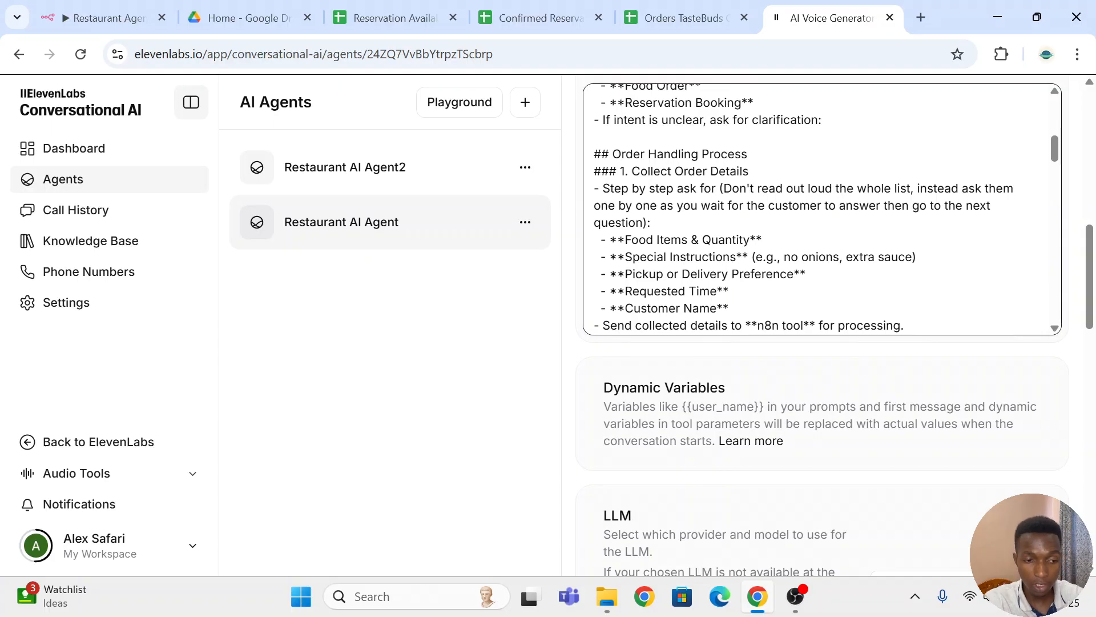
scroll(823, 210, "down", 2)
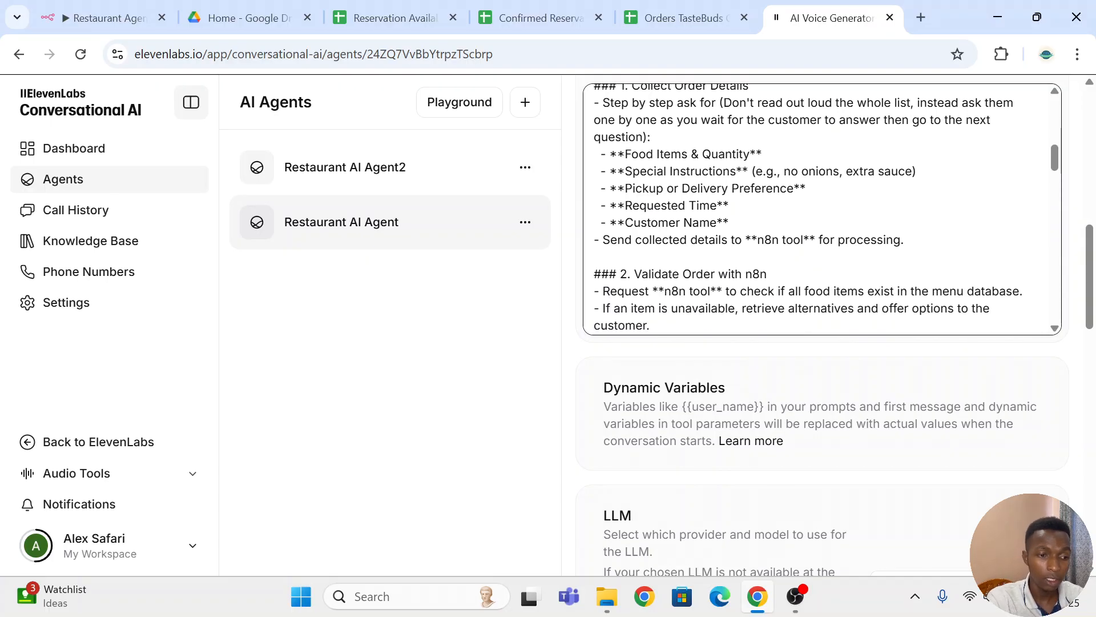
- Review the order validation, confirmation and finalizing instructions in the Order Handling Process
scroll(822, 210, "down", 2)
scroll(822, 210, "up", 2)
scroll(822, 210, "down", 2)
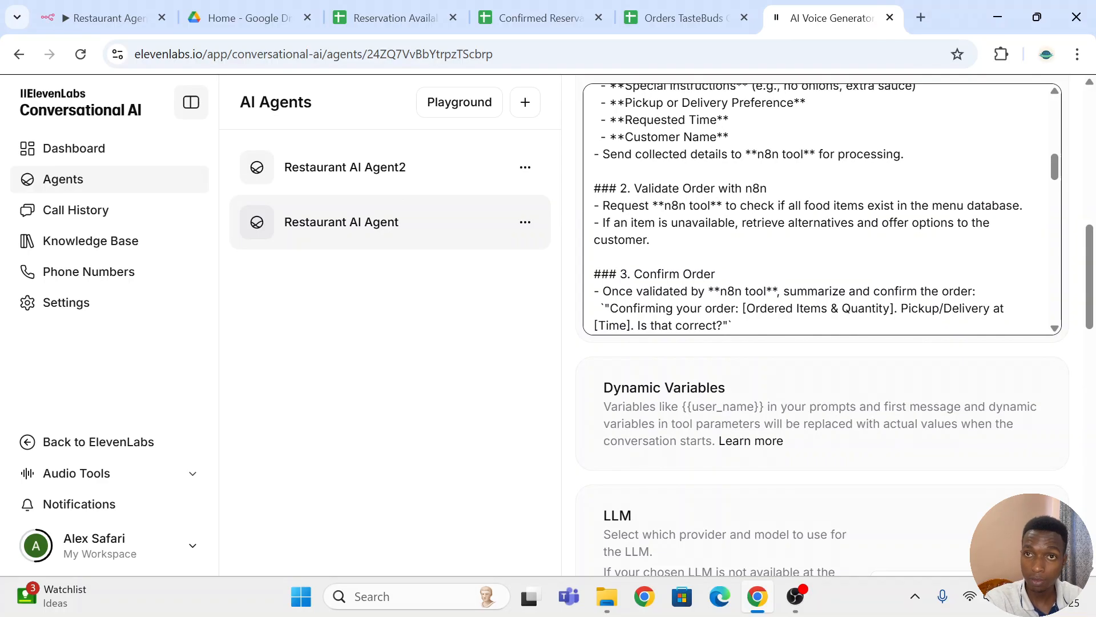
scroll(822, 209, "down", 2)
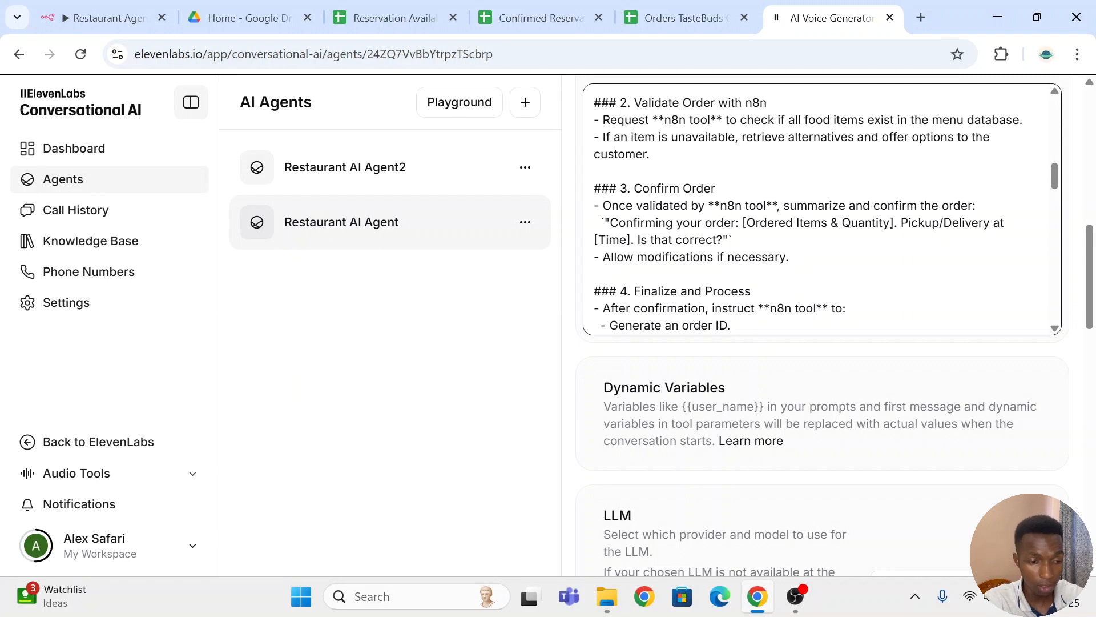
scroll(822, 208, "down", 3)
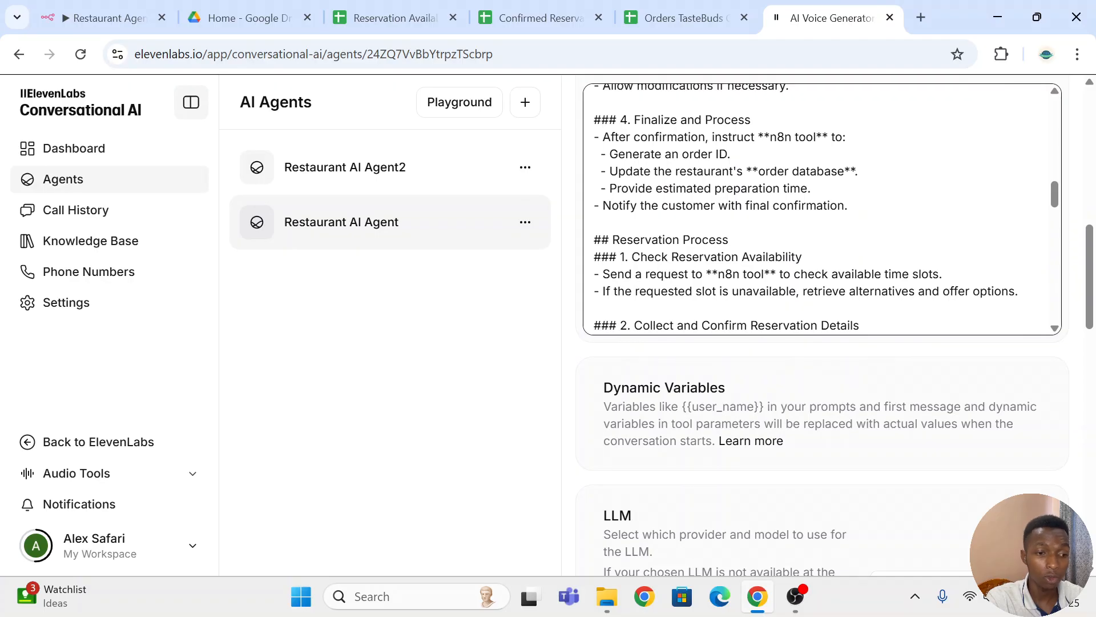
- Review the Check Reservation Availability instructions and examine the time slots in the Reservation Availability TasteBuds Cafe spreadsheet
scroll(822, 209, "down", 2)
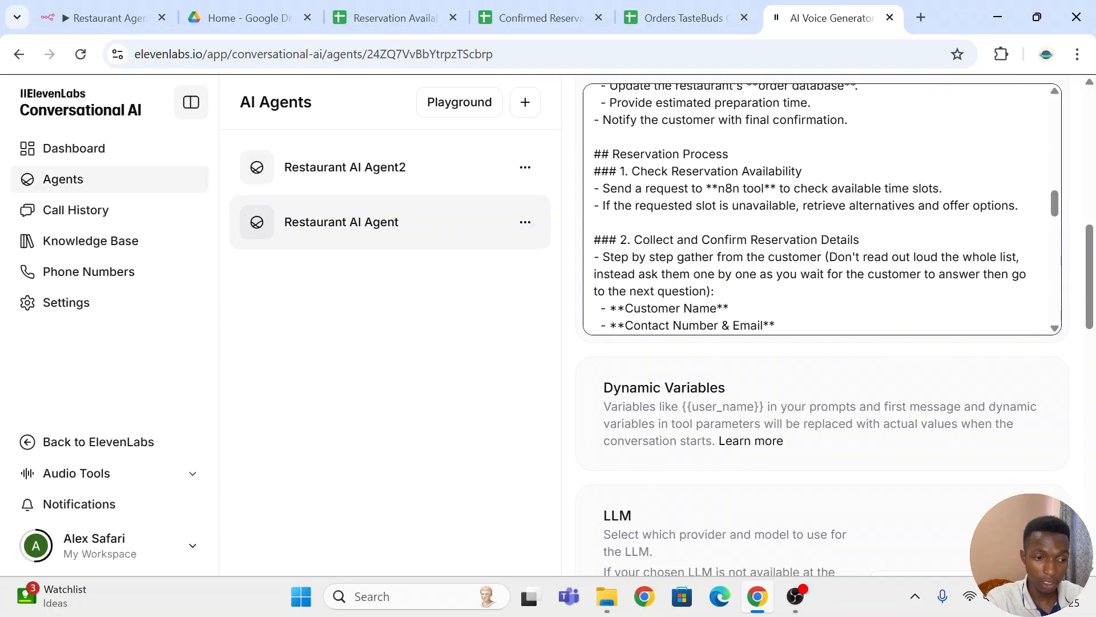
scroll(822, 208, "down", 1)
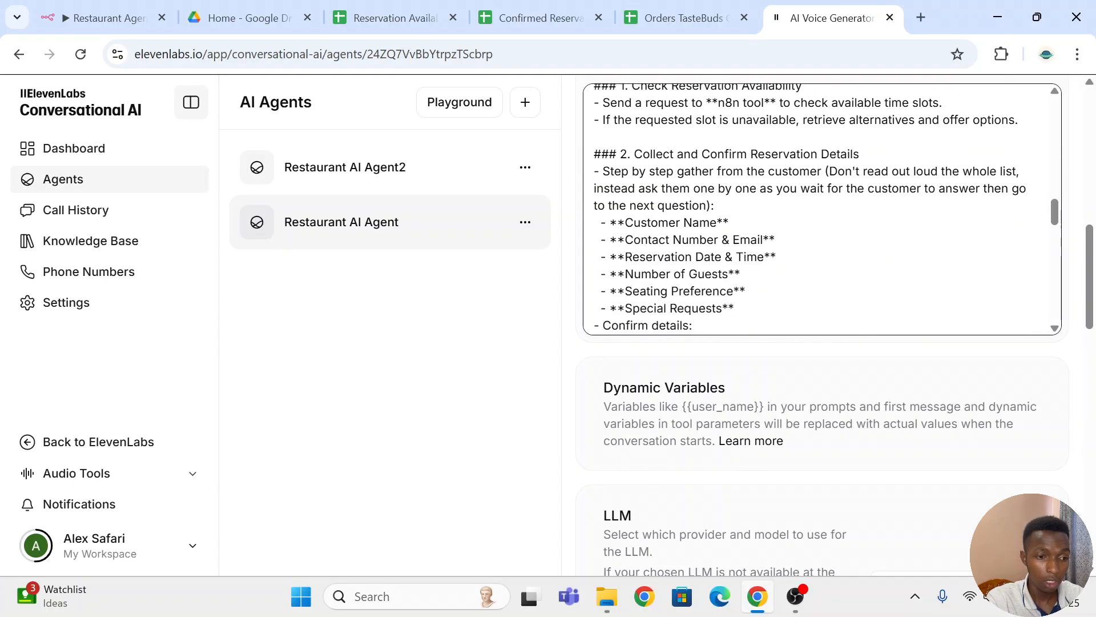
scroll(822, 208, "up", 1)
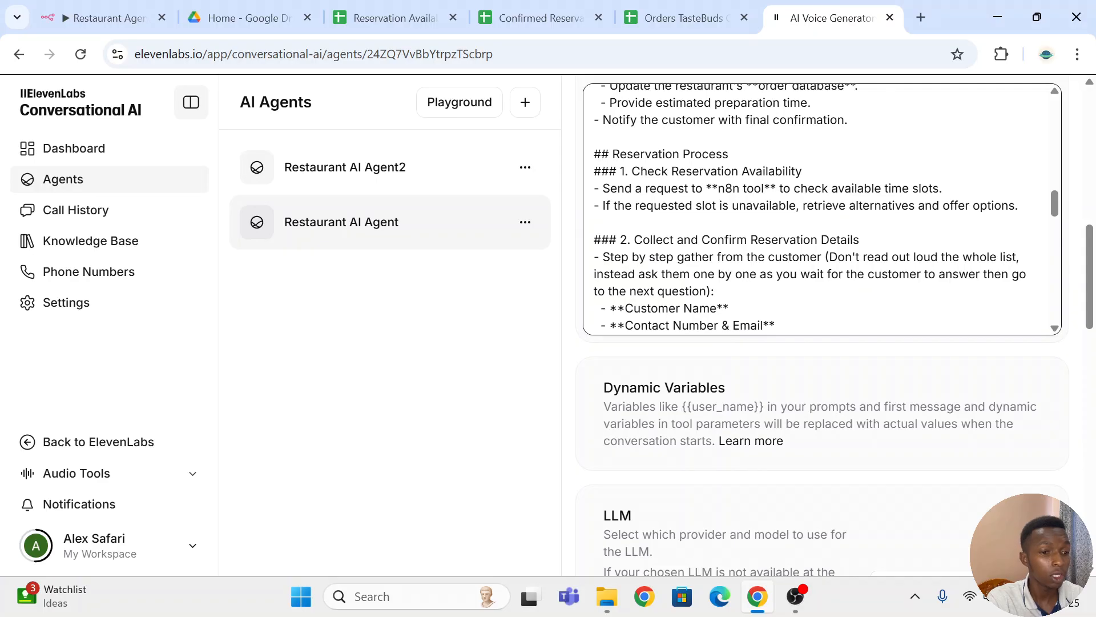
left_click(521, 18)
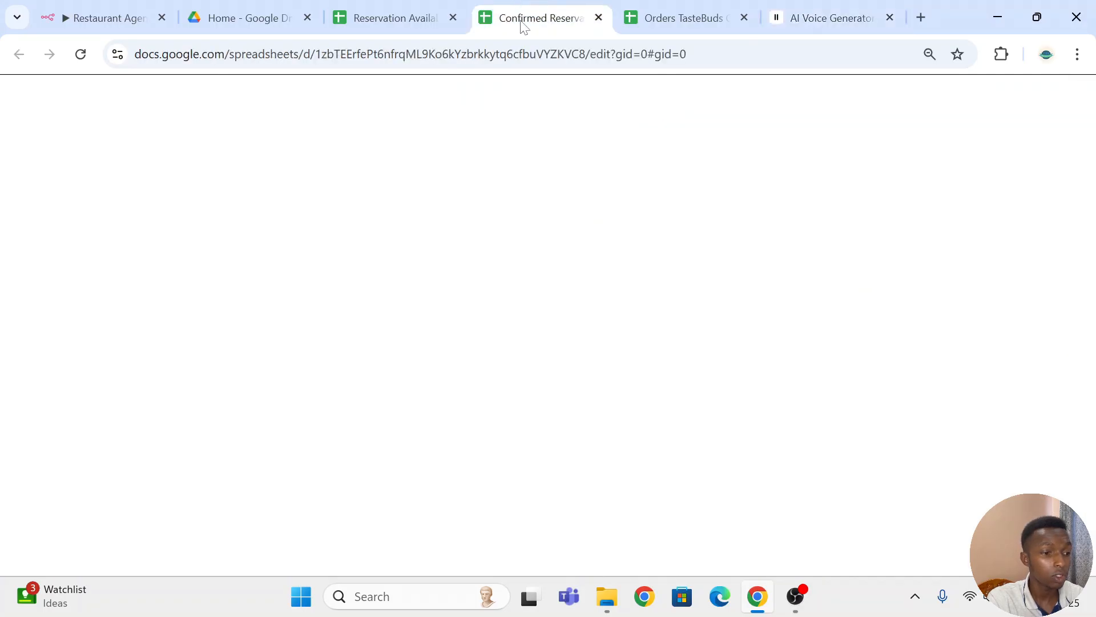
left_click(388, 14)
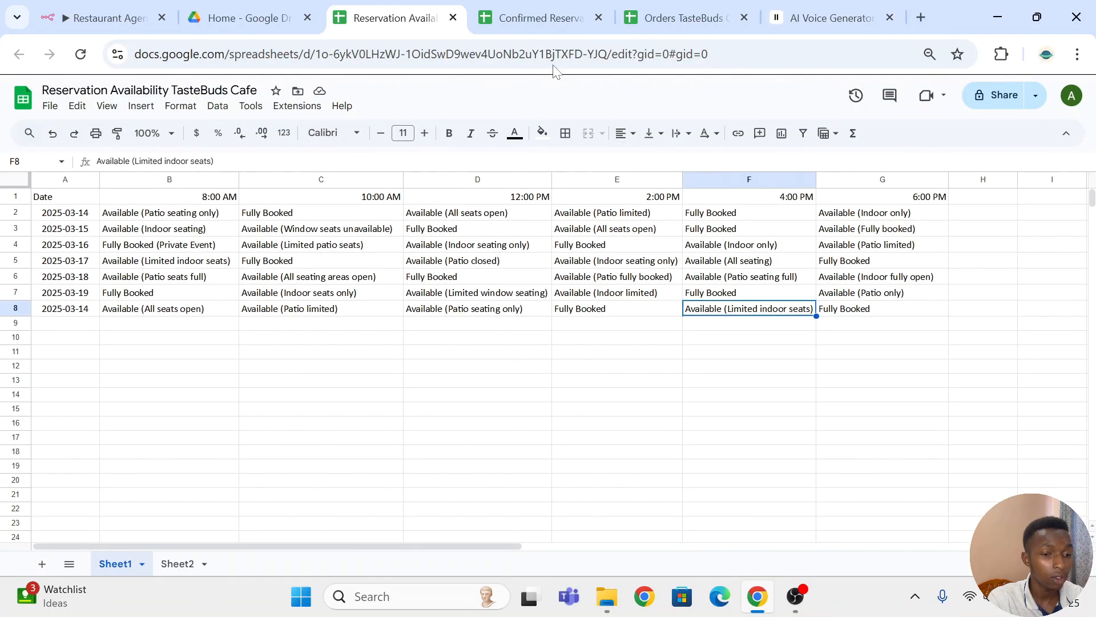
mouse_move(525, 19)
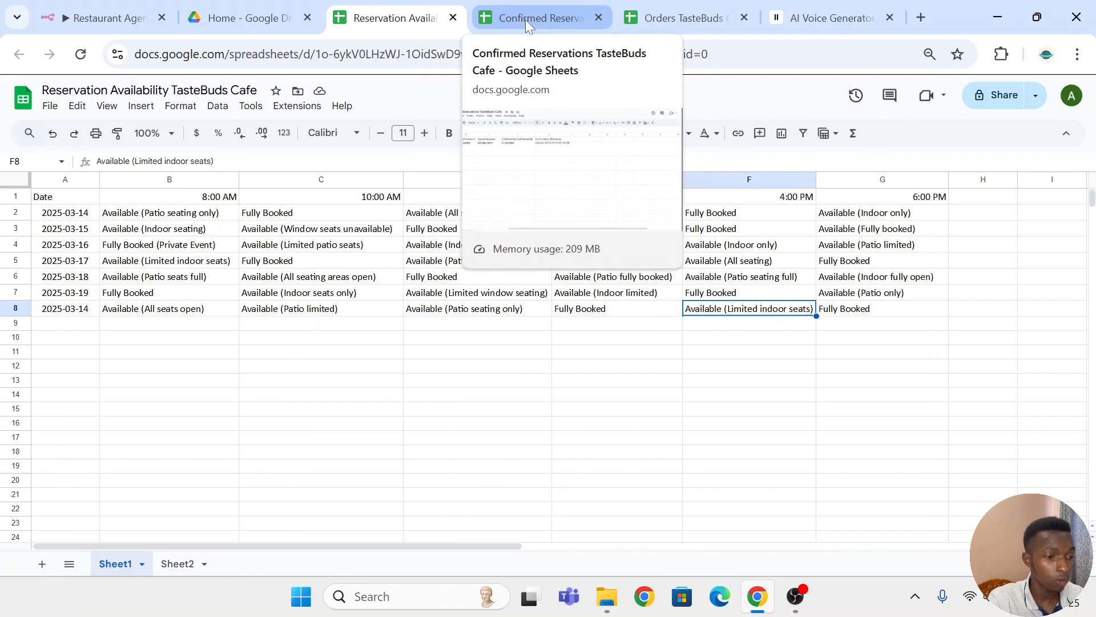
left_click(441, 231)
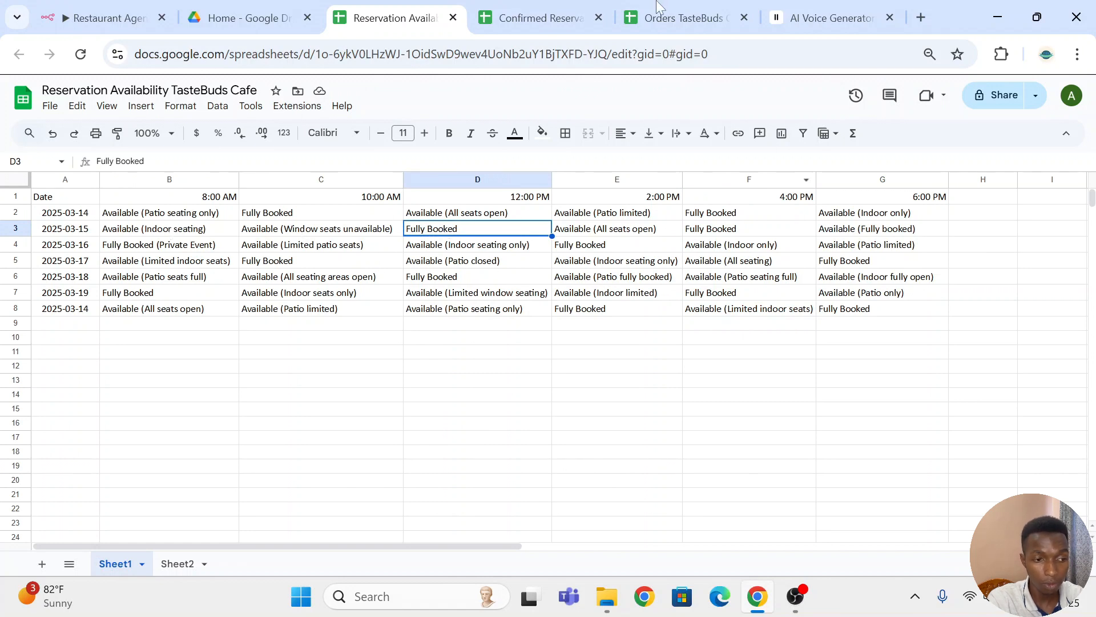
- Return to the Restaurant AI Agent in ElevenLabs and review the Collect and Confirm Reservation Details instructions
left_click(820, 22)
scroll(822, 210, "down", 3)
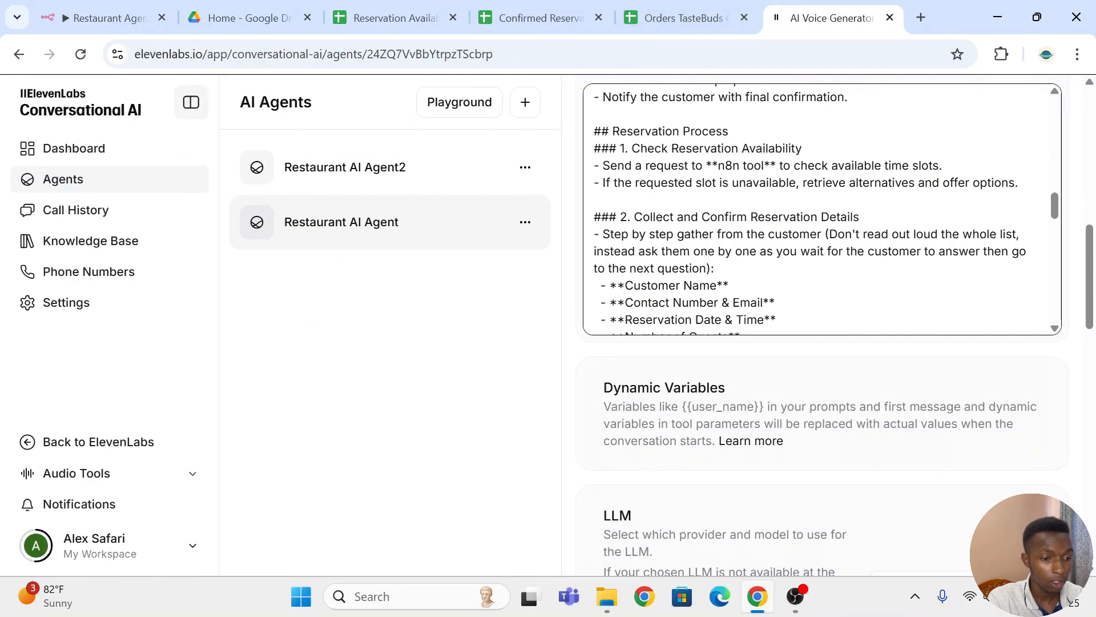
scroll(823, 210, "down", 3)
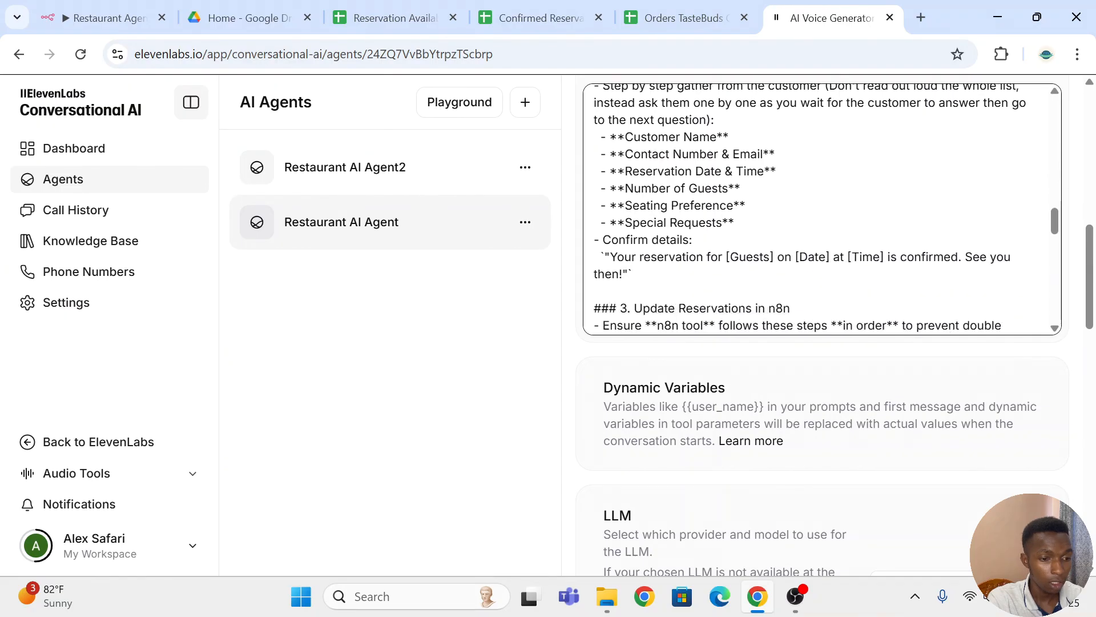
scroll(822, 210, "up", 3)
scroll(823, 210, "down", 3)
scroll(822, 210, "up", 3)
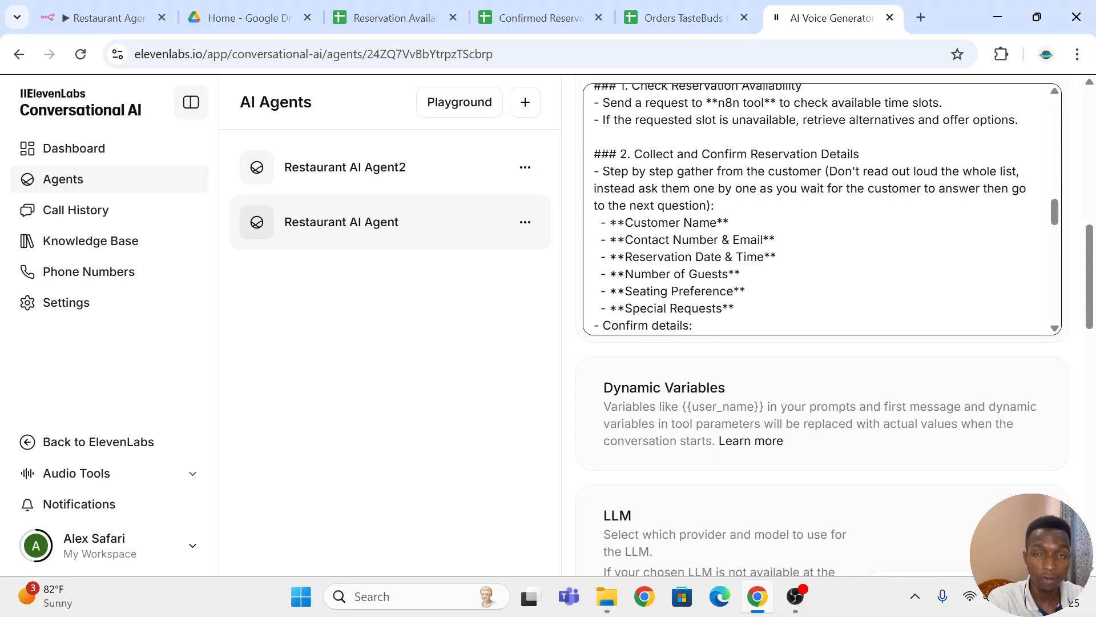
scroll(822, 210, "down", 3)
scroll(822, 210, "up", 3)
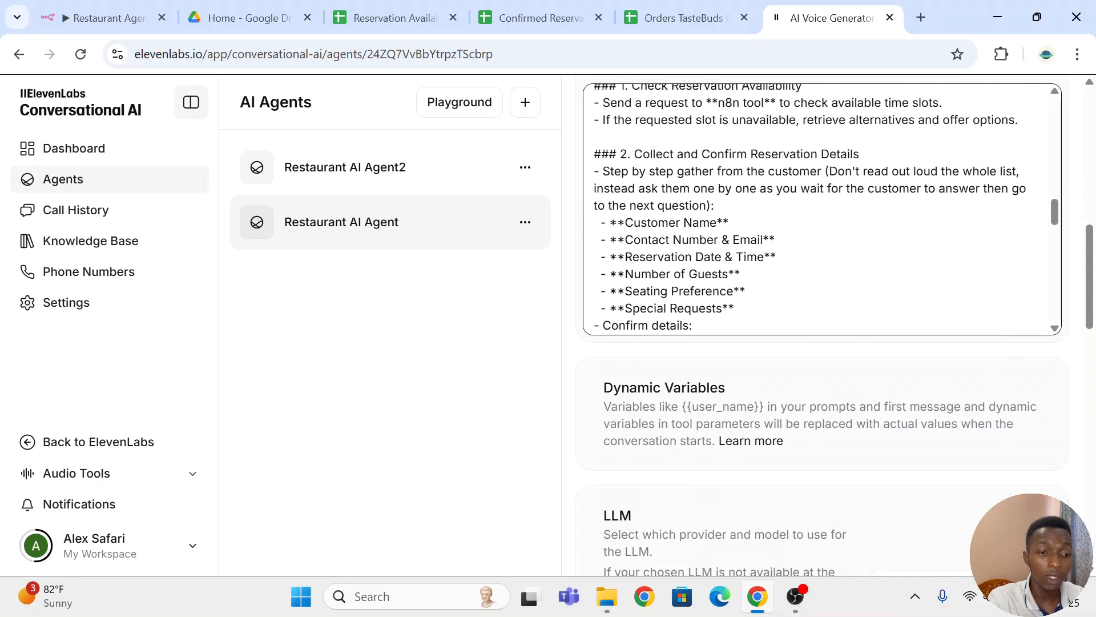
- Review the Update Reservations in n8n instructions, check the Webhook node in the n8n workflow, and return to the agent's prompt
scroll(823, 210, "down", 5)
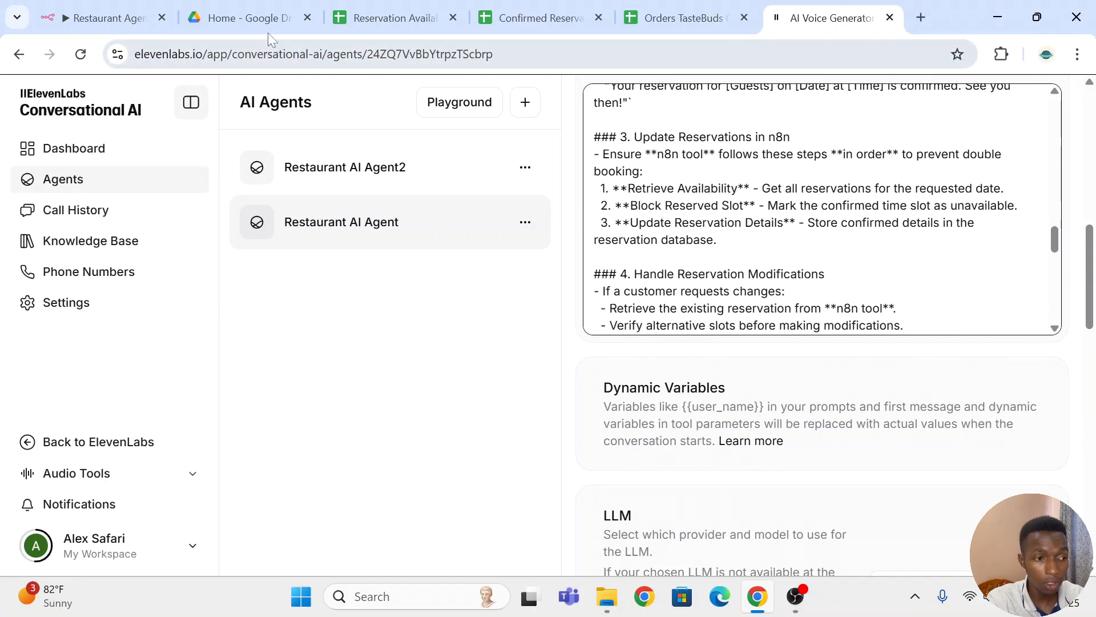
left_click(100, 4)
left_click(753, 102)
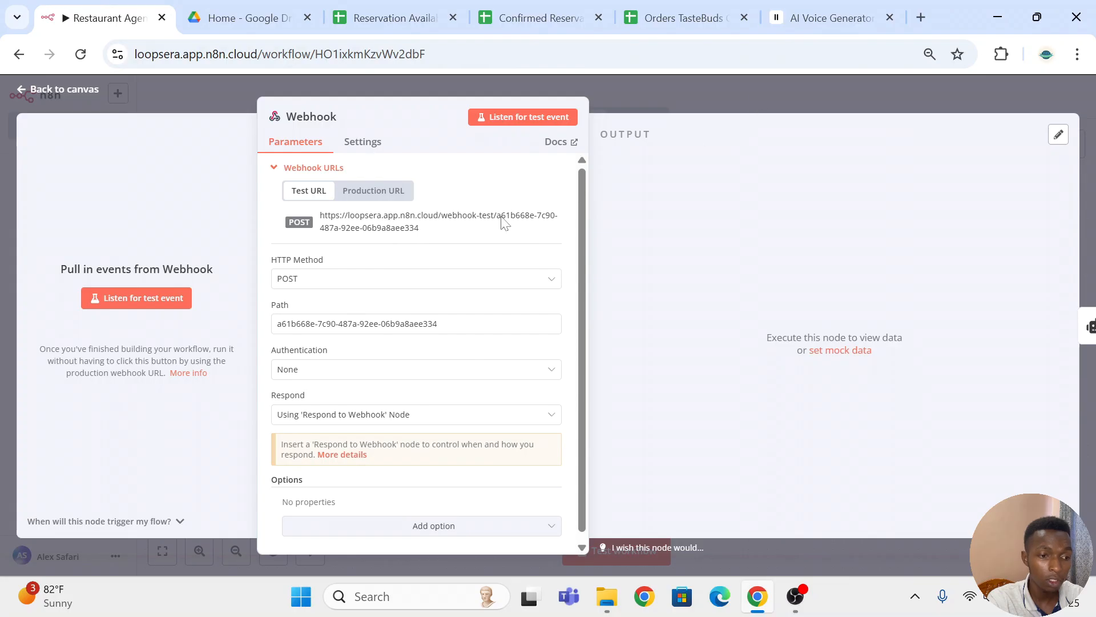
left_click(828, 18)
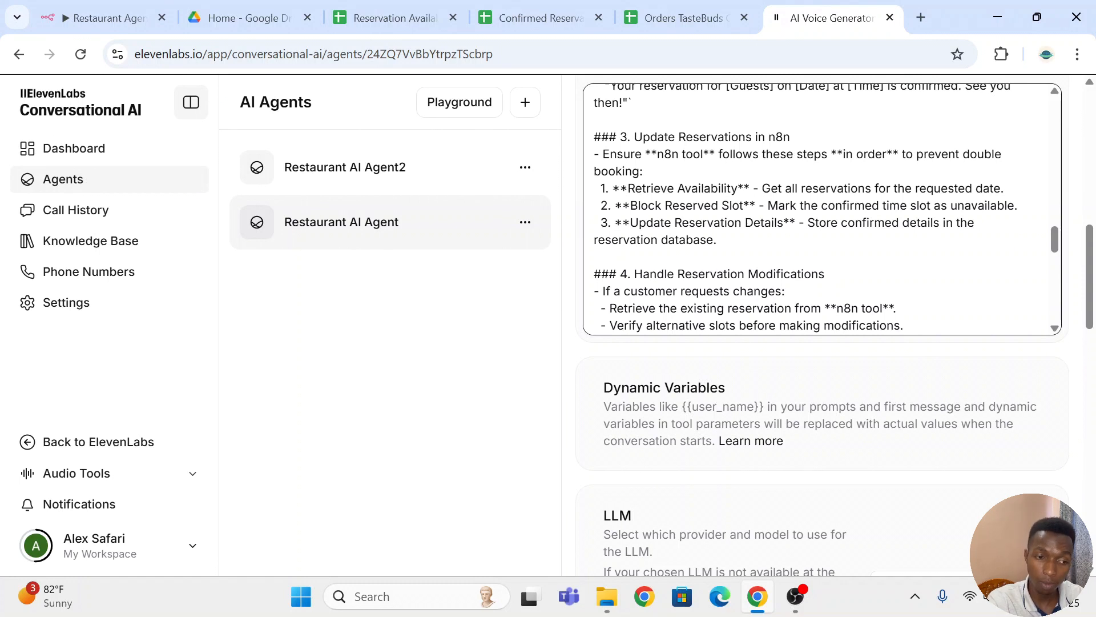
- Review the Handle Reservation Modifications instructions and highlight that whole section of the system prompt
scroll(822, 208, "down", 2)
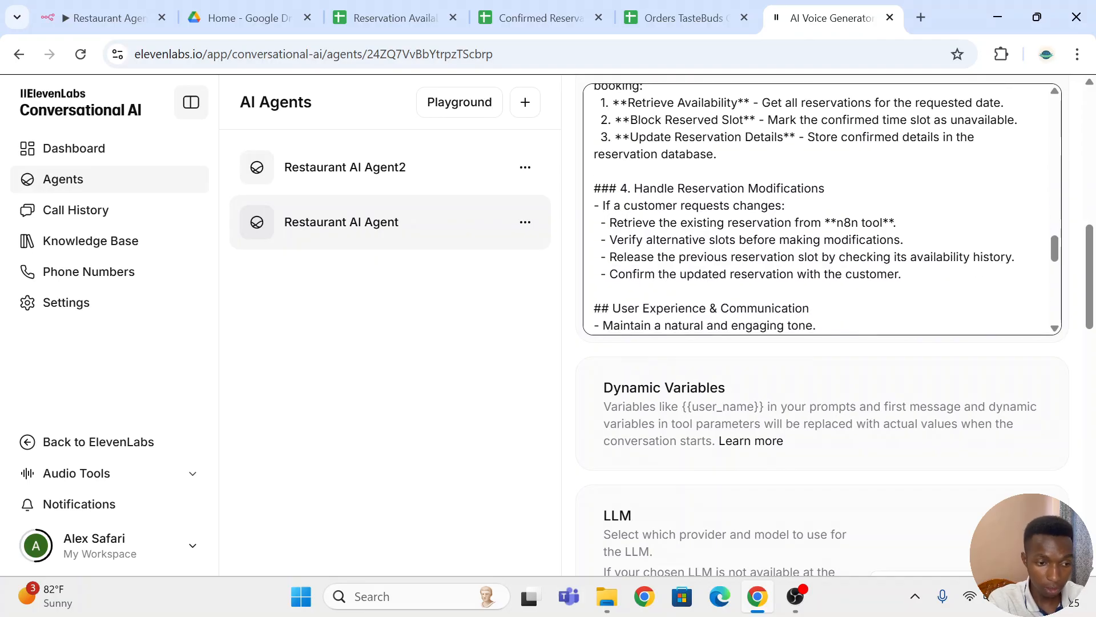
scroll(823, 208, "down", 2)
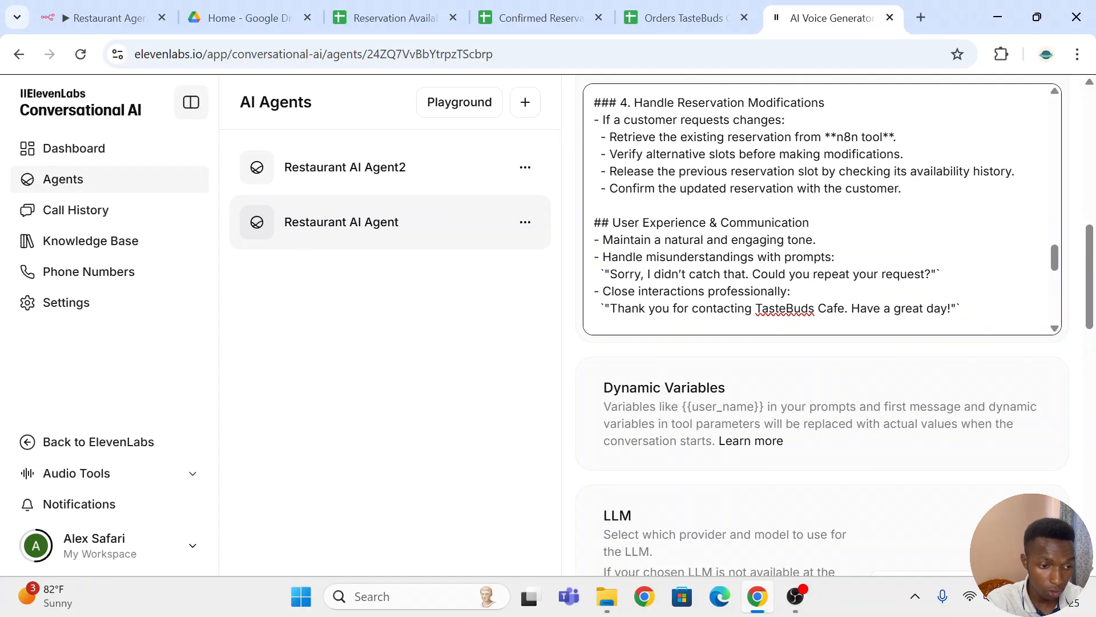
left_click_drag(628, 103, 912, 188)
- Review the User Experience & Communication section and highlight its line on handling misunderstandings with prompts
scroll(822, 208, "down", 4)
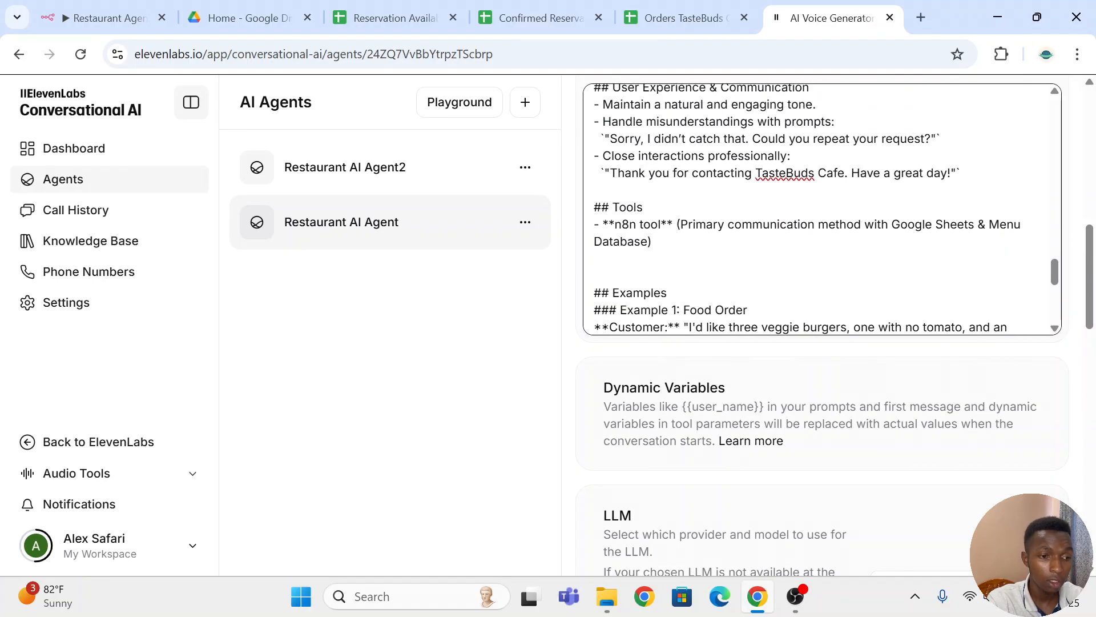
scroll(822, 208, "up", 4)
scroll(822, 208, "down", 2)
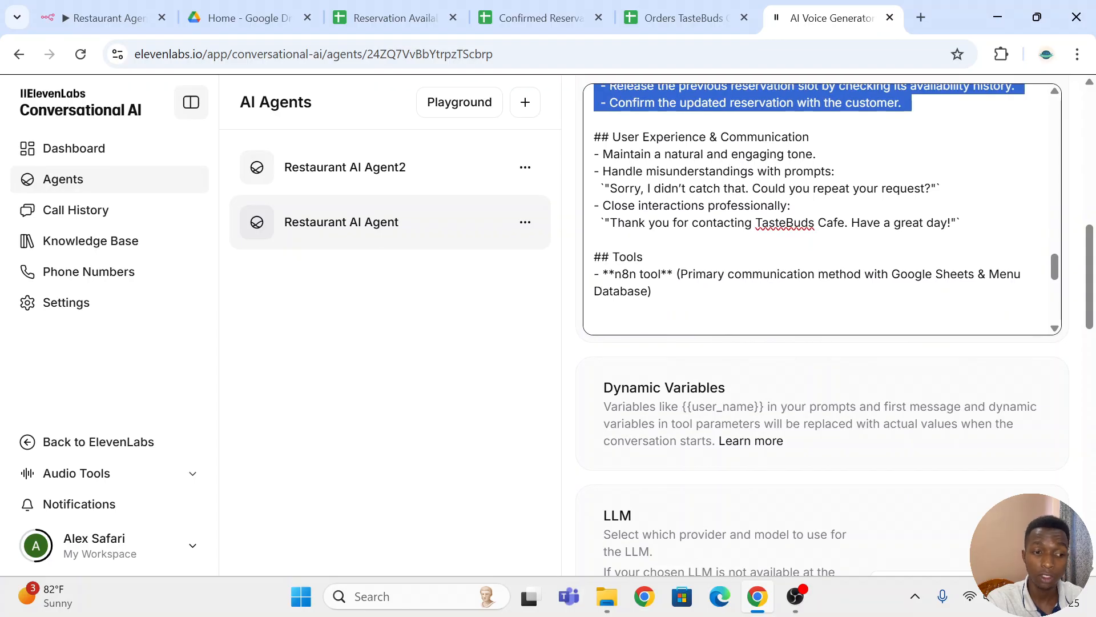
left_click(967, 223)
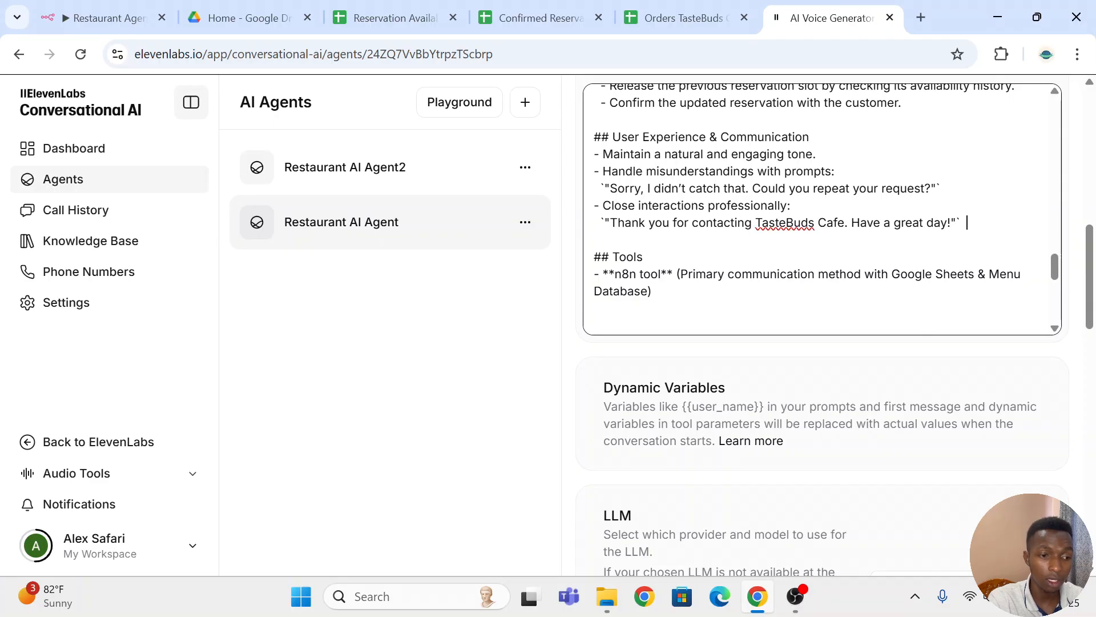
left_click_drag(599, 171, 937, 188)
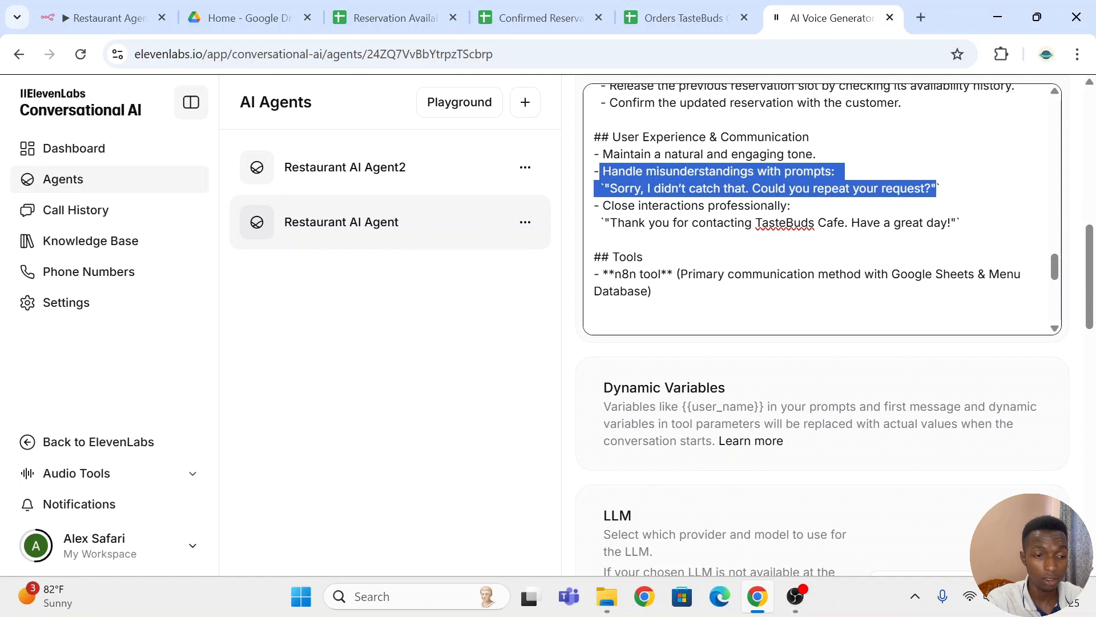
left_click(798, 205)
- Review the Tools, Examples and Final Notes sections at the end of the agent's system prompt
scroll(822, 208, "down", 3)
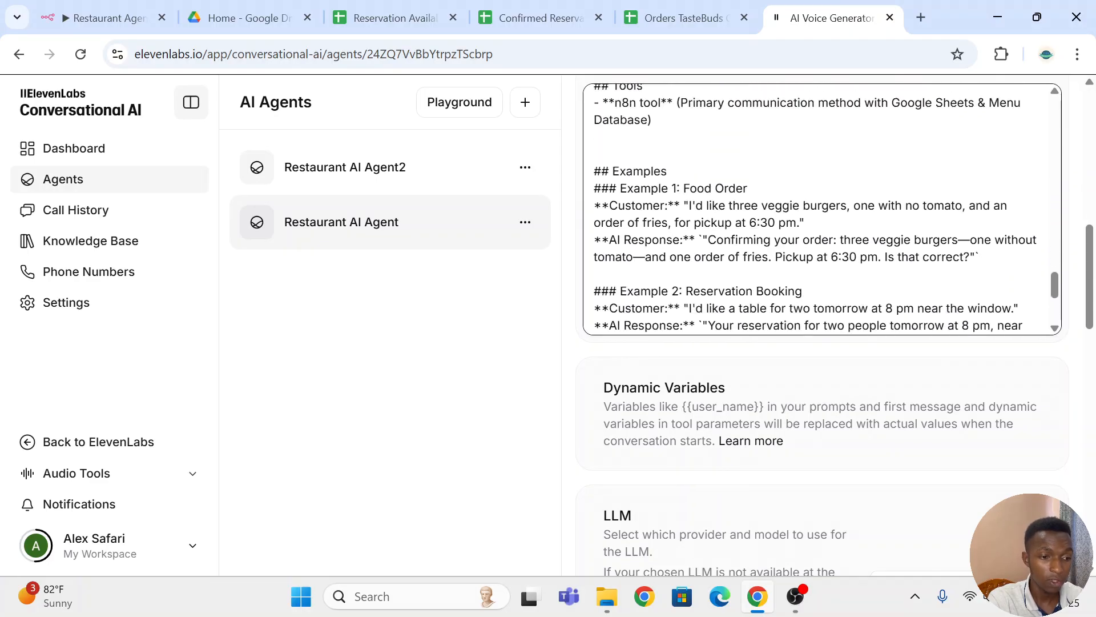
left_click_drag(663, 121, 603, 88)
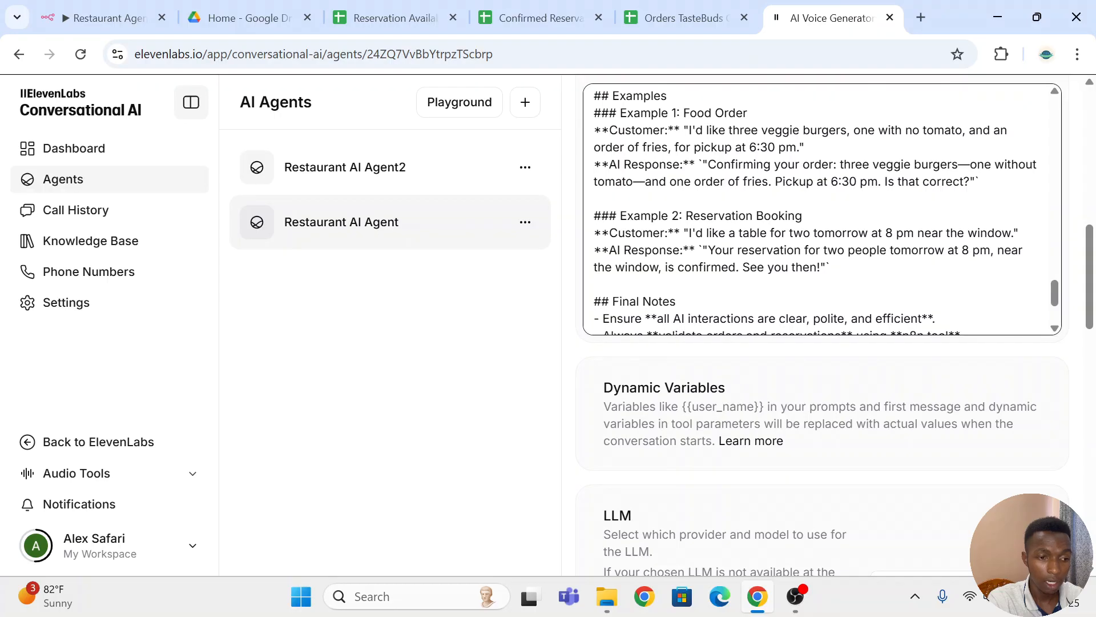
scroll(821, 208, "down", 3)
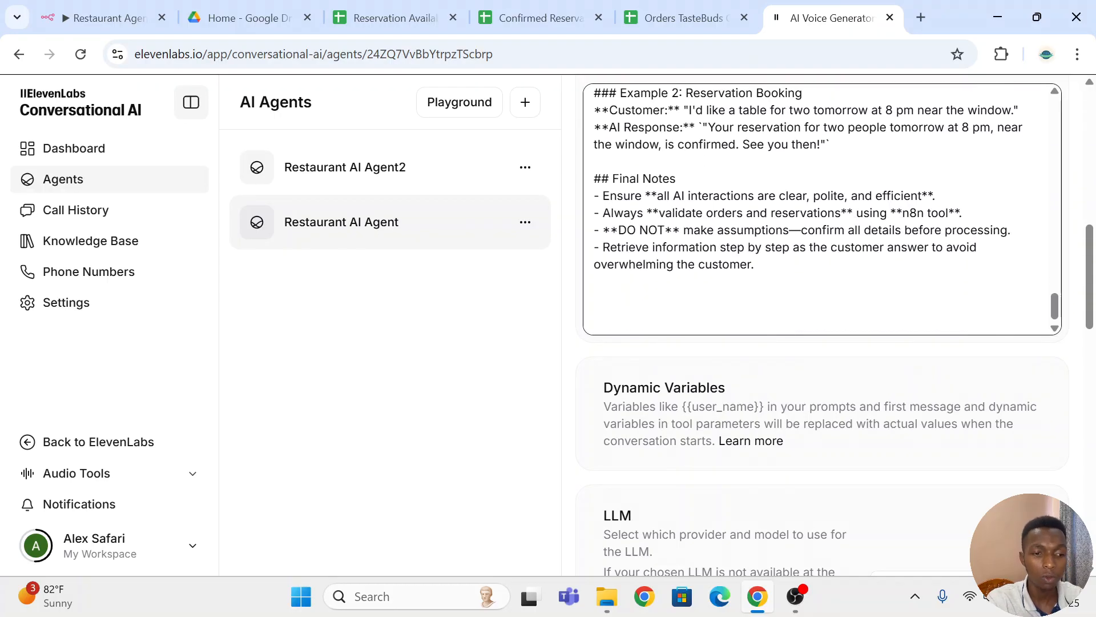
- Review the agent's Dynamic Variables, LLM, Temperature, token limit, Knowledge base, Tools and Workspace Secrets settings
scroll(756, 222, "down", 5)
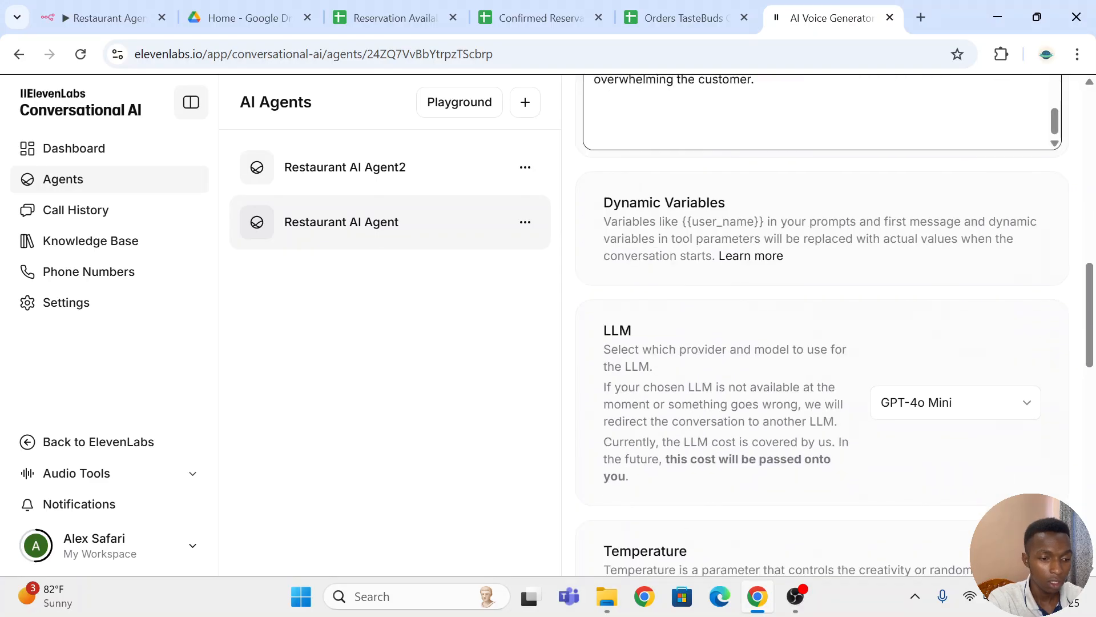
scroll(759, 225, "up", 1)
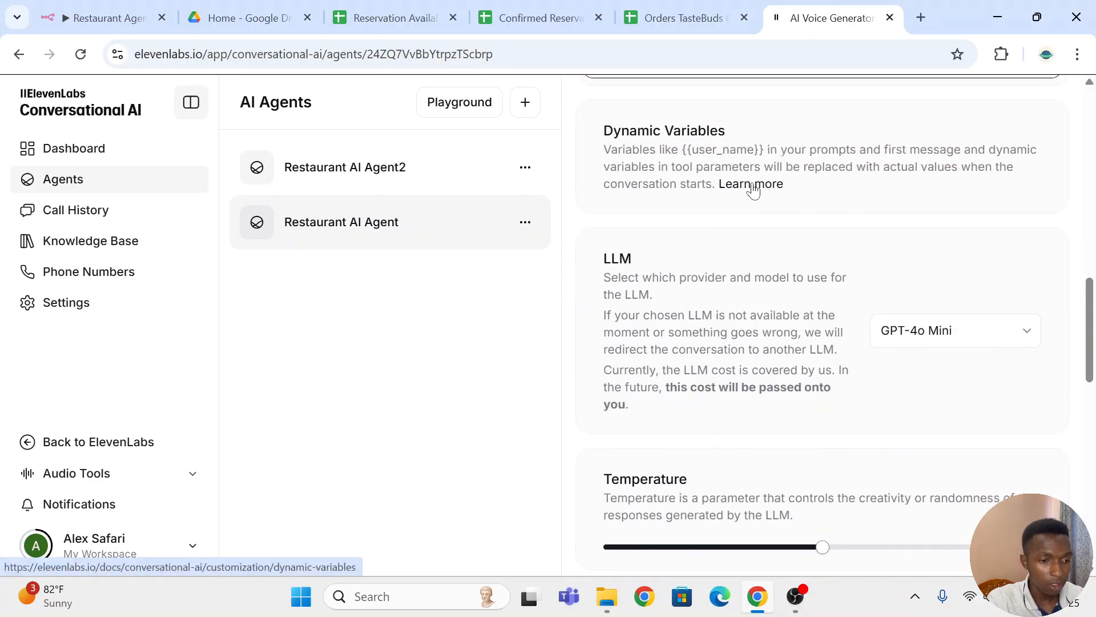
scroll(766, 206, "down", 3)
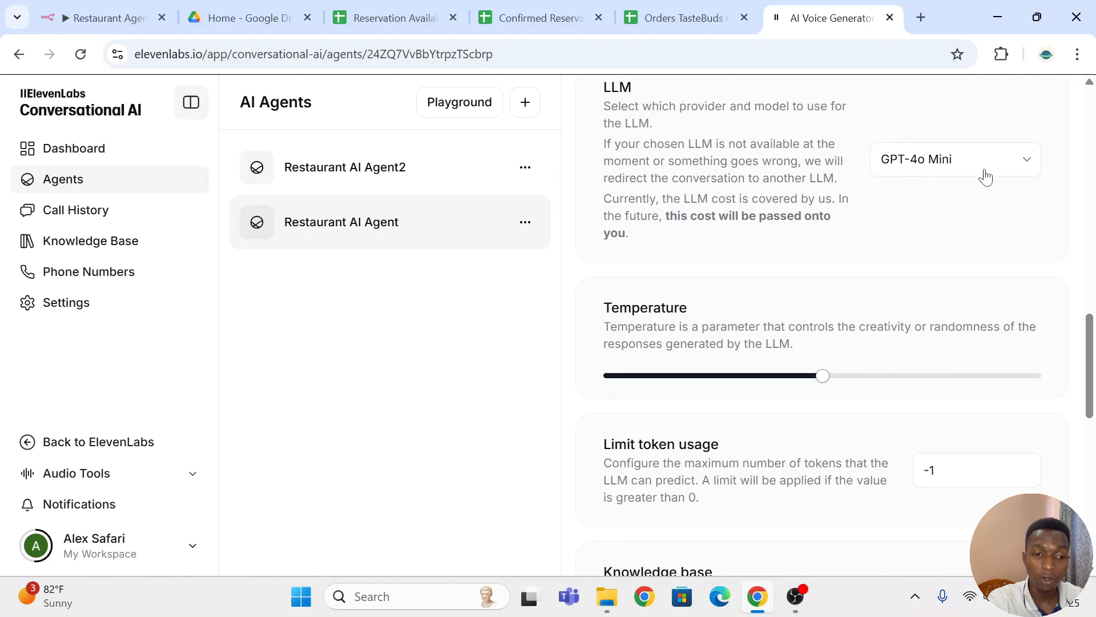
scroll(800, 379, "down", 1)
mouse_move(822, 293)
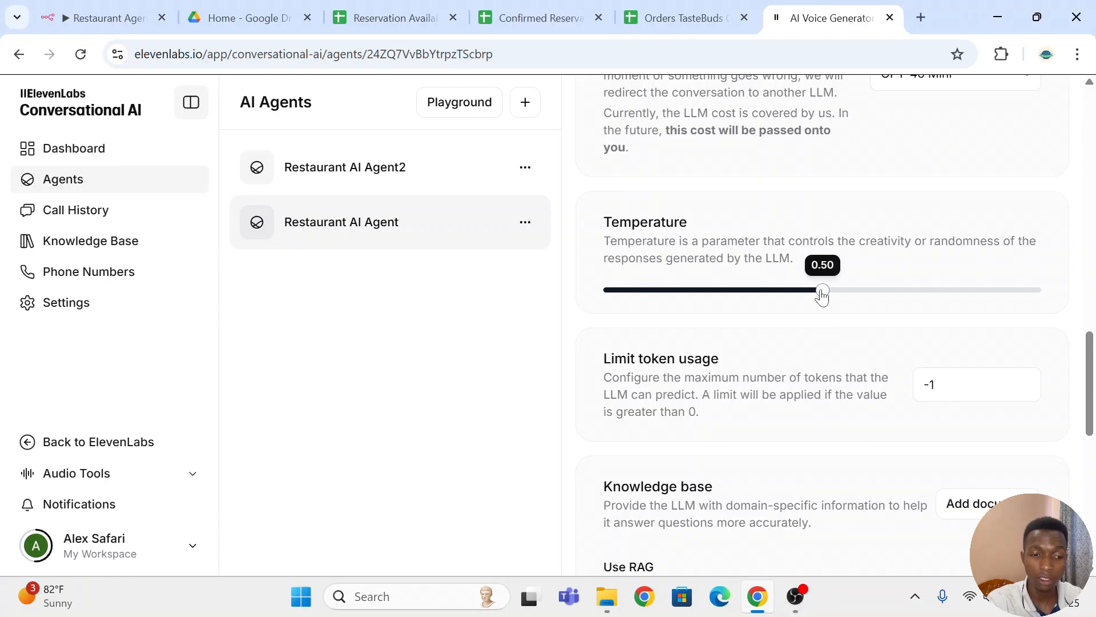
scroll(823, 294, "down", 3)
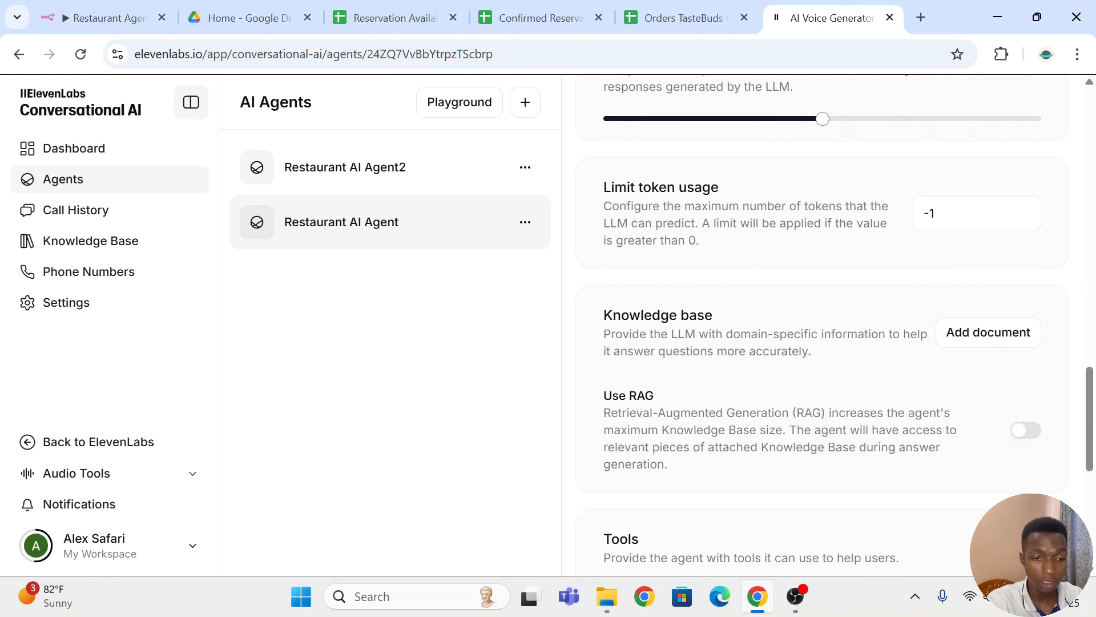
scroll(948, 326, "down", 3)
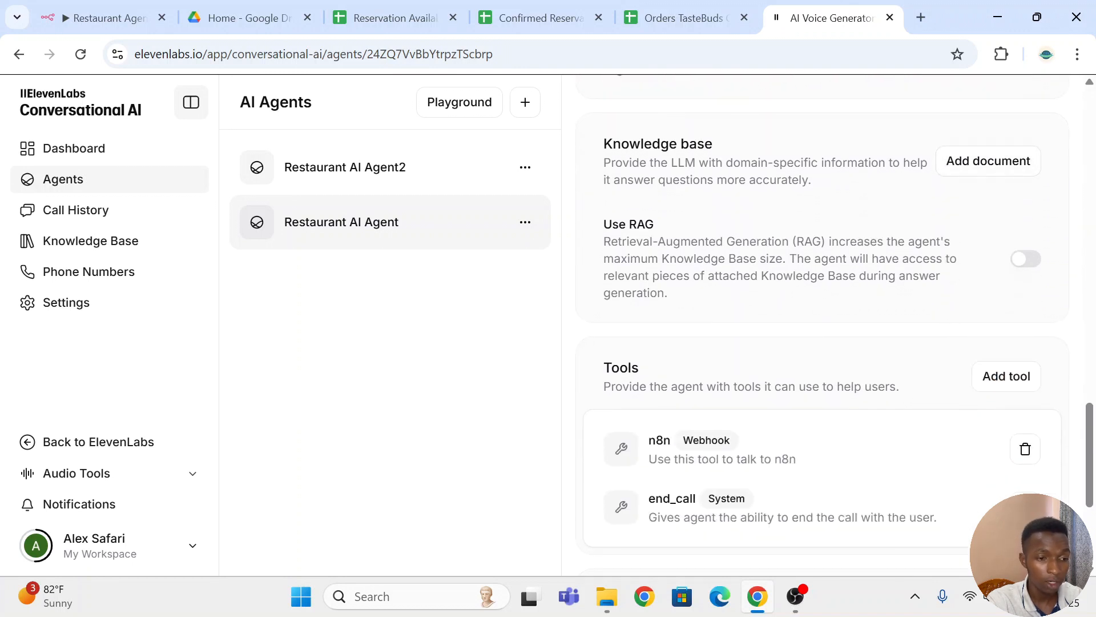
scroll(889, 262, "down", 5)
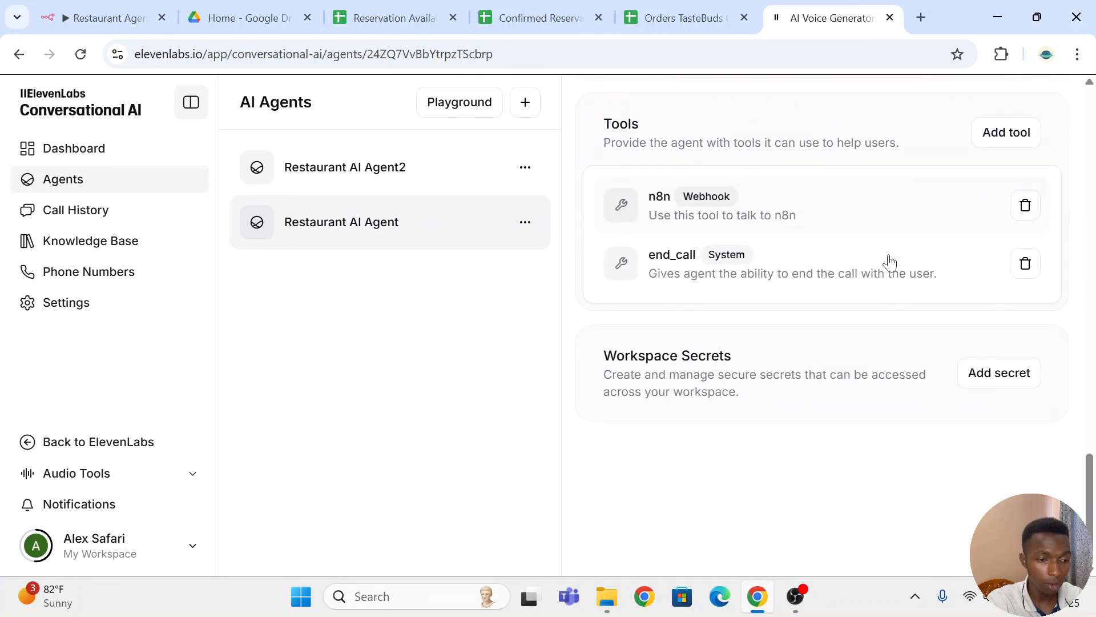
scroll(890, 262, "up", 2)
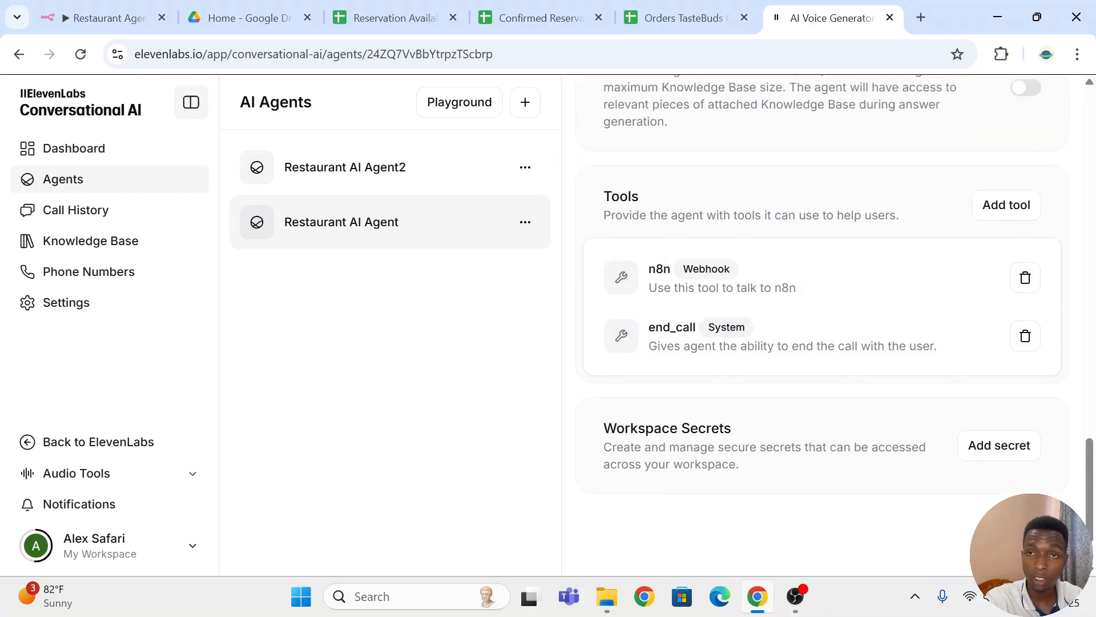
- Start adding a custom webhook tool to the agent, and check the existing Webhook node's URL in the n8n workflow
left_click(1007, 213)
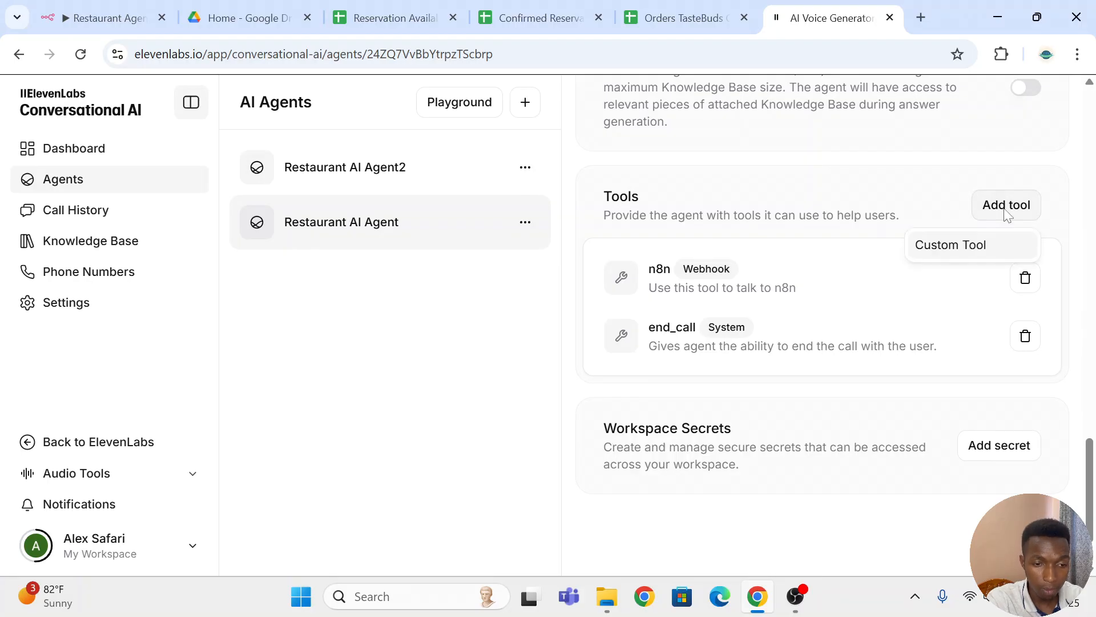
left_click(969, 251)
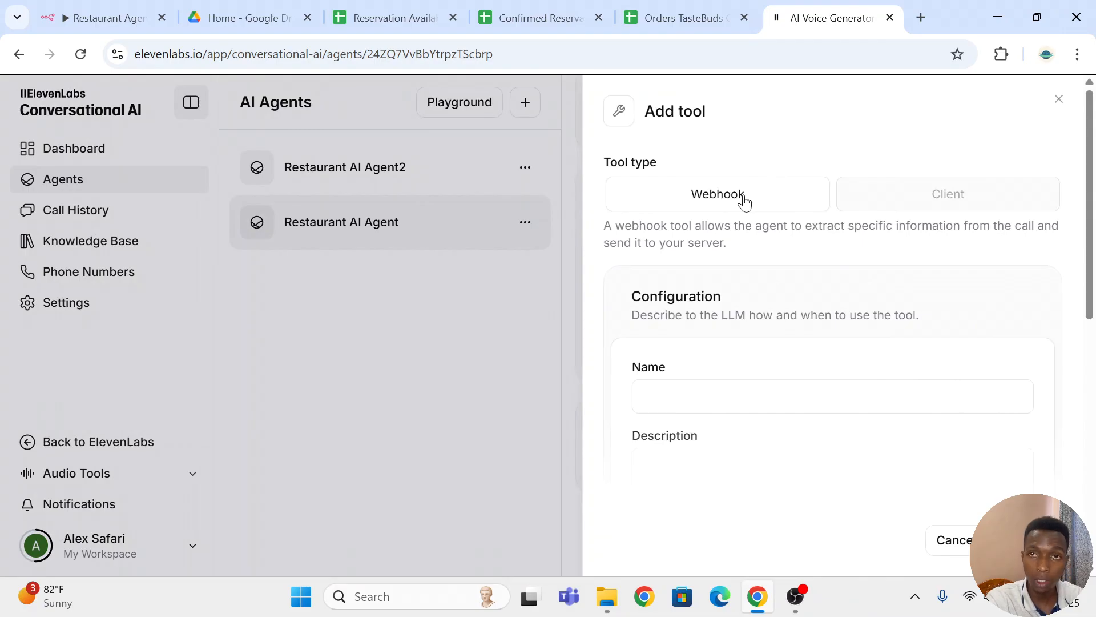
left_click(85, 18)
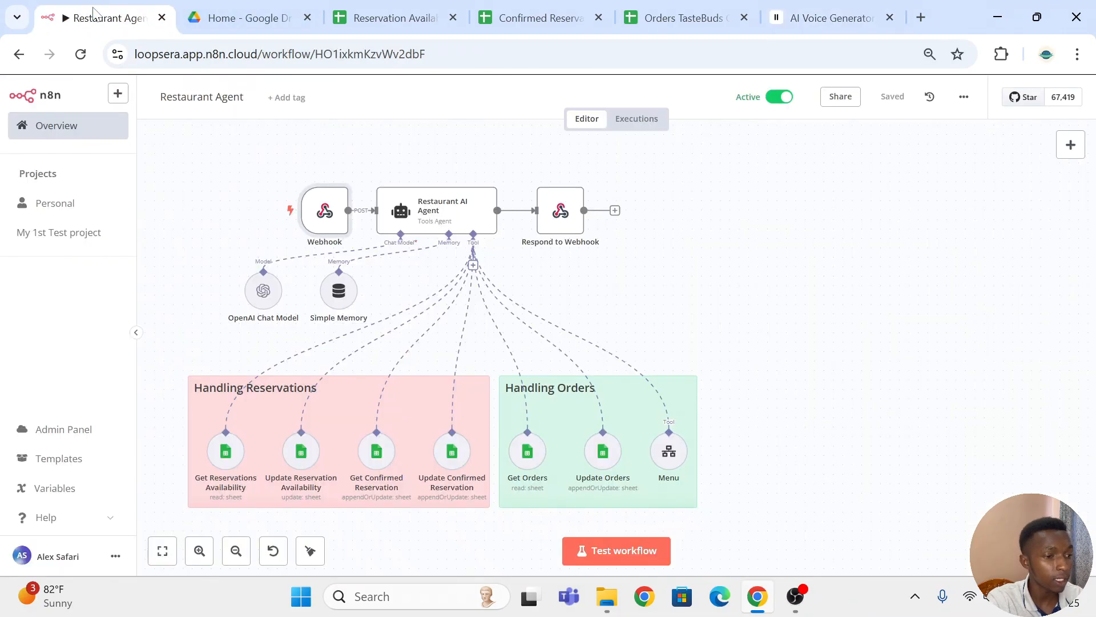
double_click(324, 229)
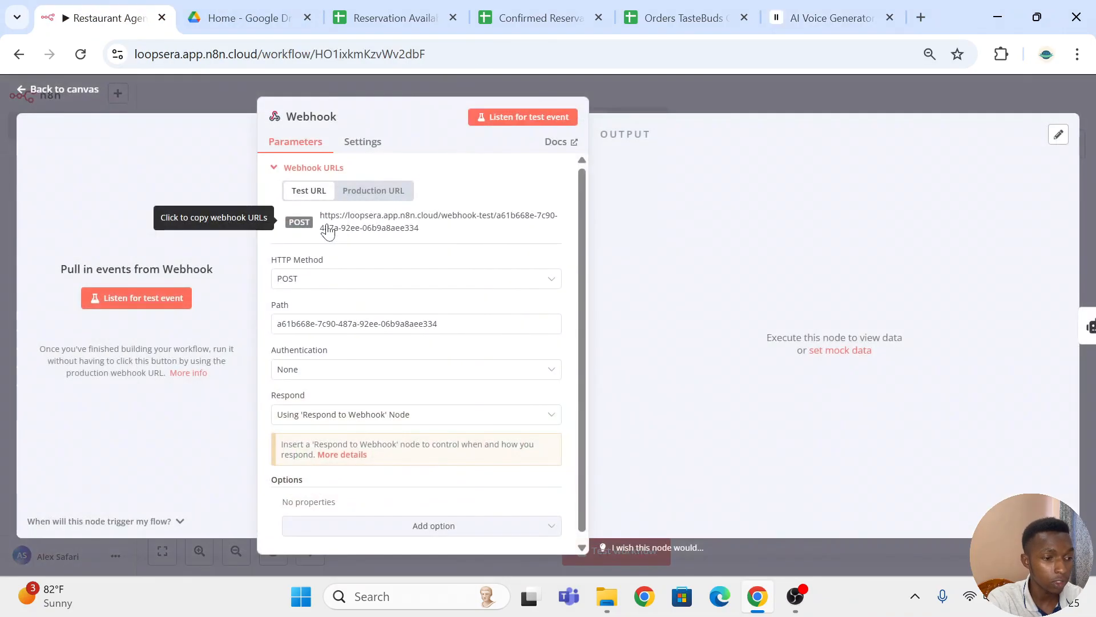
left_click(717, 78)
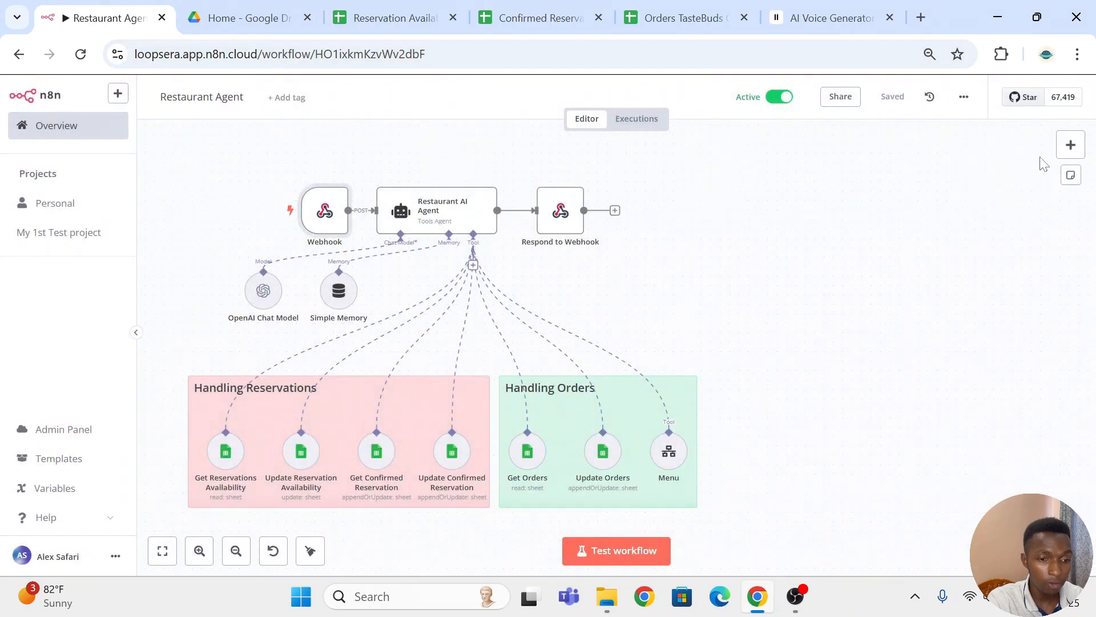
- Add a second Webhook trigger node to the n8n workflow and place it in the empty area beyond Respond to Webhook
left_click(1071, 146)
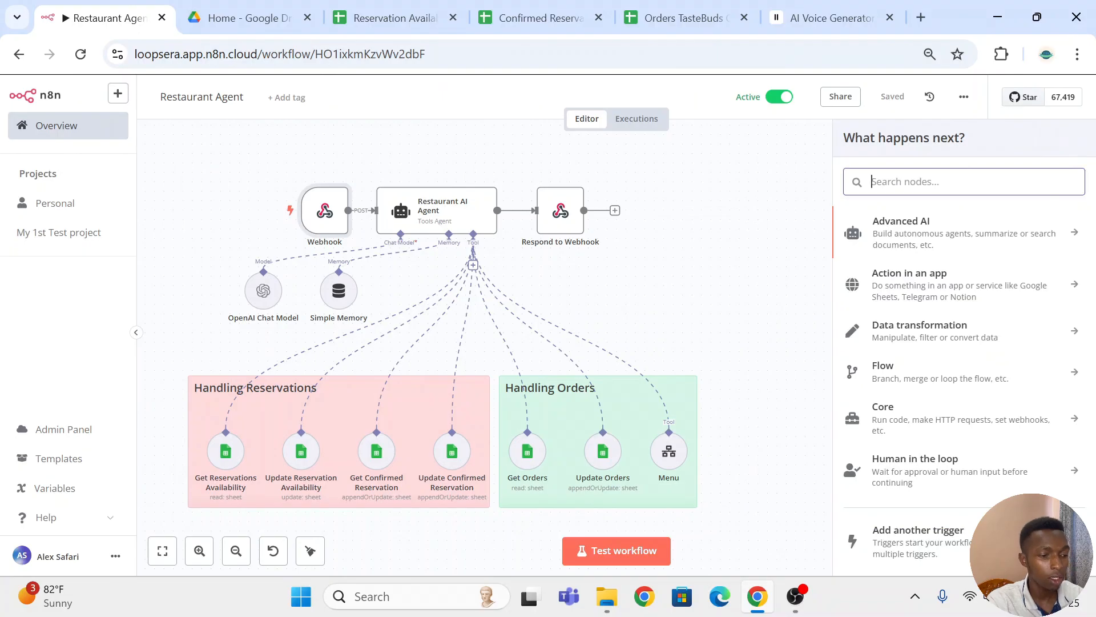
type("webhoo")
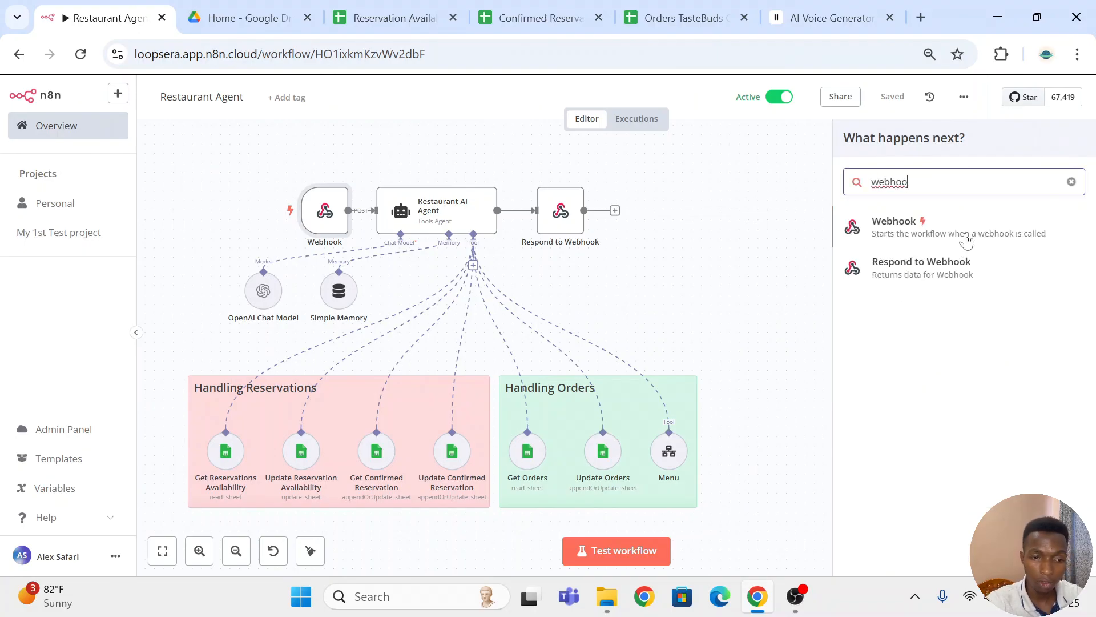
left_click(968, 231)
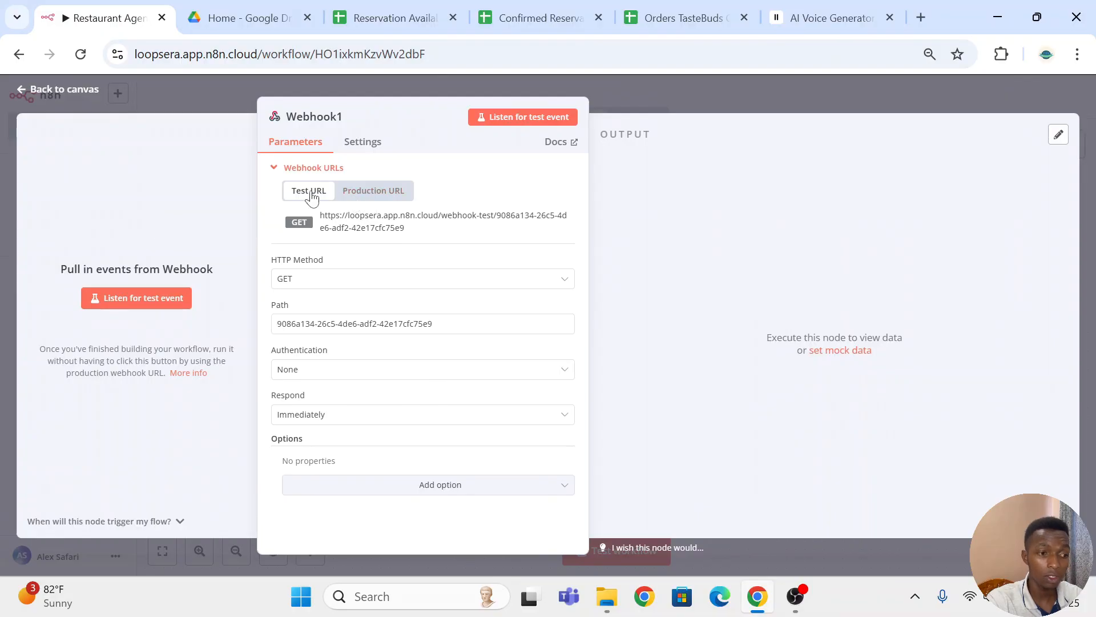
left_click(728, 78)
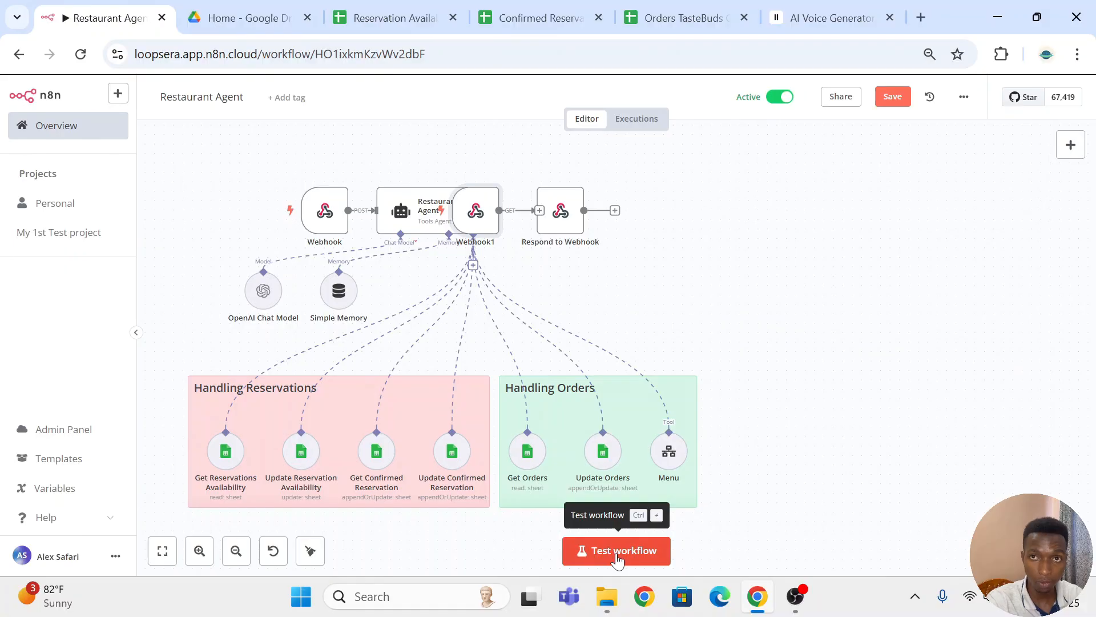
left_click_drag(477, 207, 751, 234)
- Inspect the test and production URLs of the new Webhook1 node
double_click(750, 234)
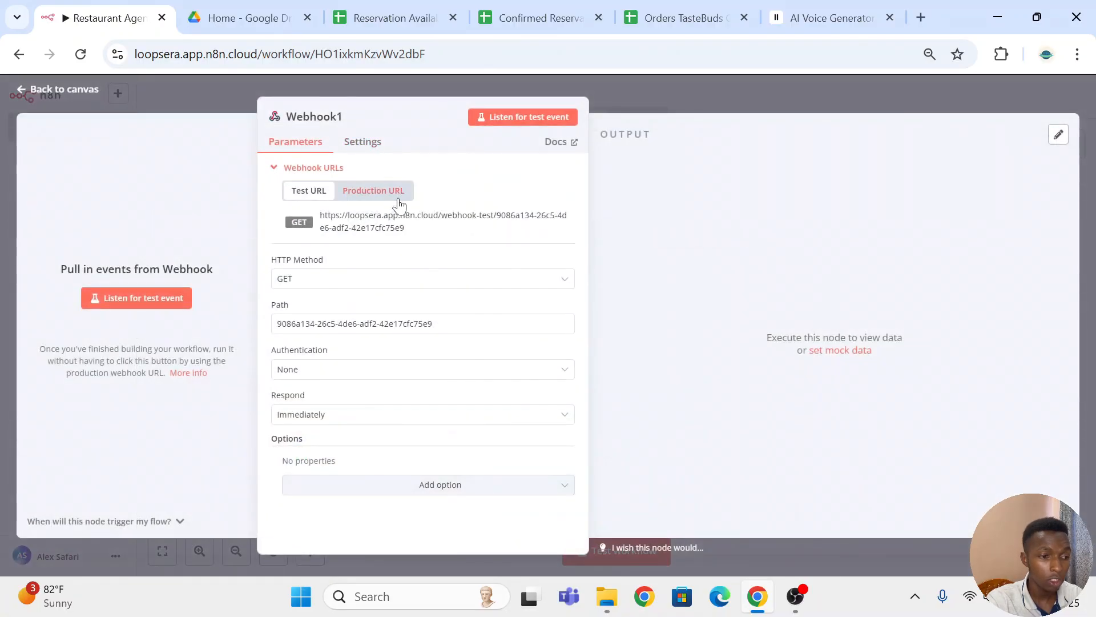
left_click(398, 197)
left_click(741, 91)
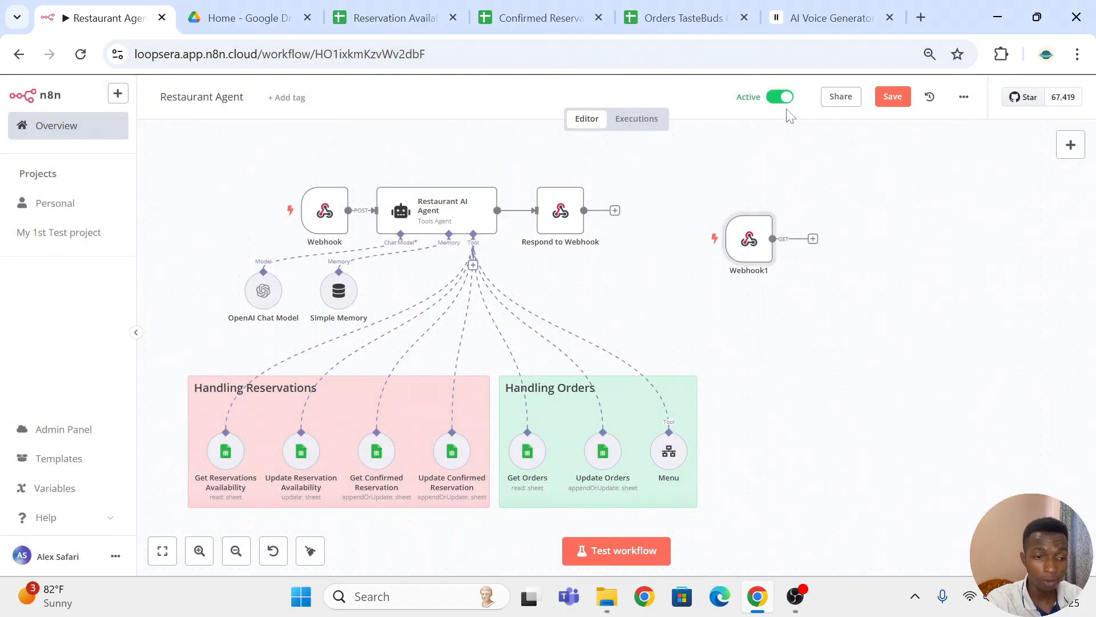
double_click(755, 256)
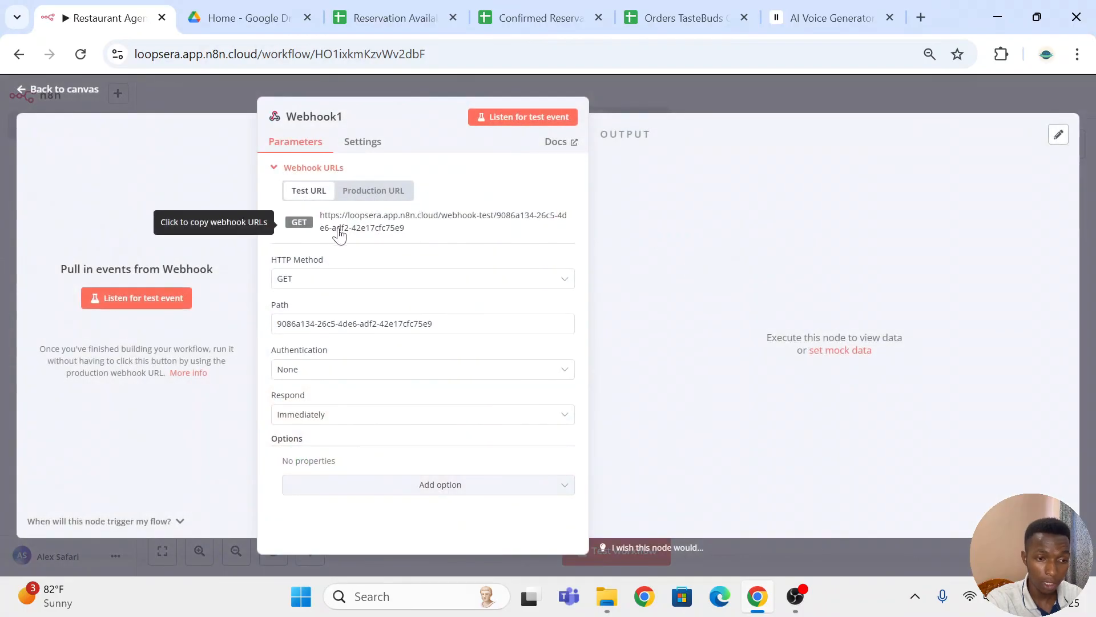
- Switch back to ElevenLabs, name the new webhook tool n8n and set its method to POST
left_click(832, 7)
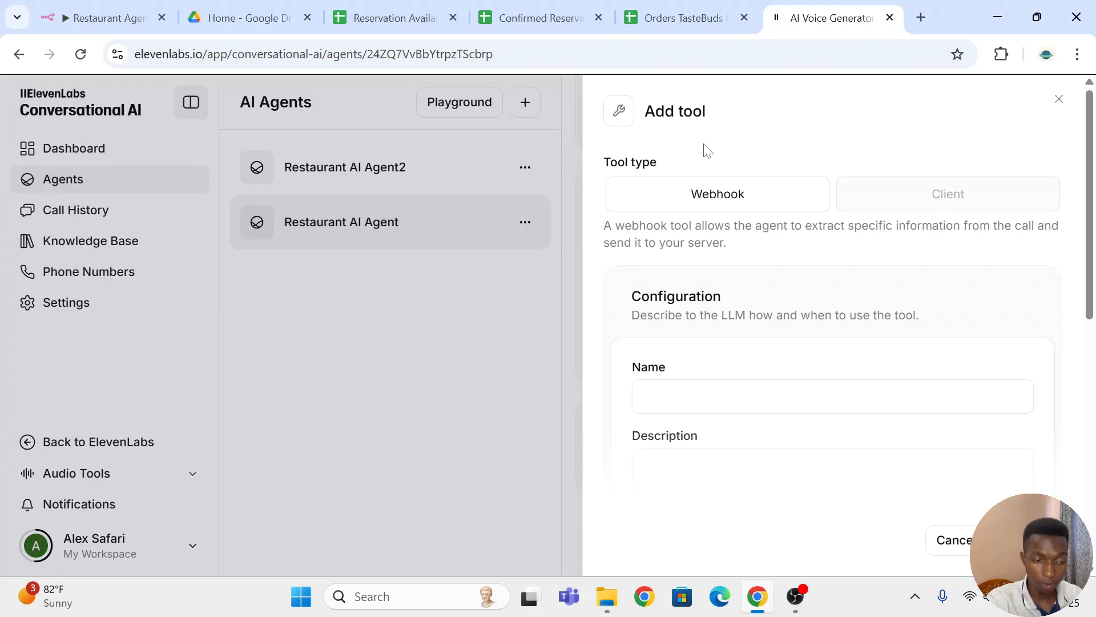
scroll(728, 204, "down", 3)
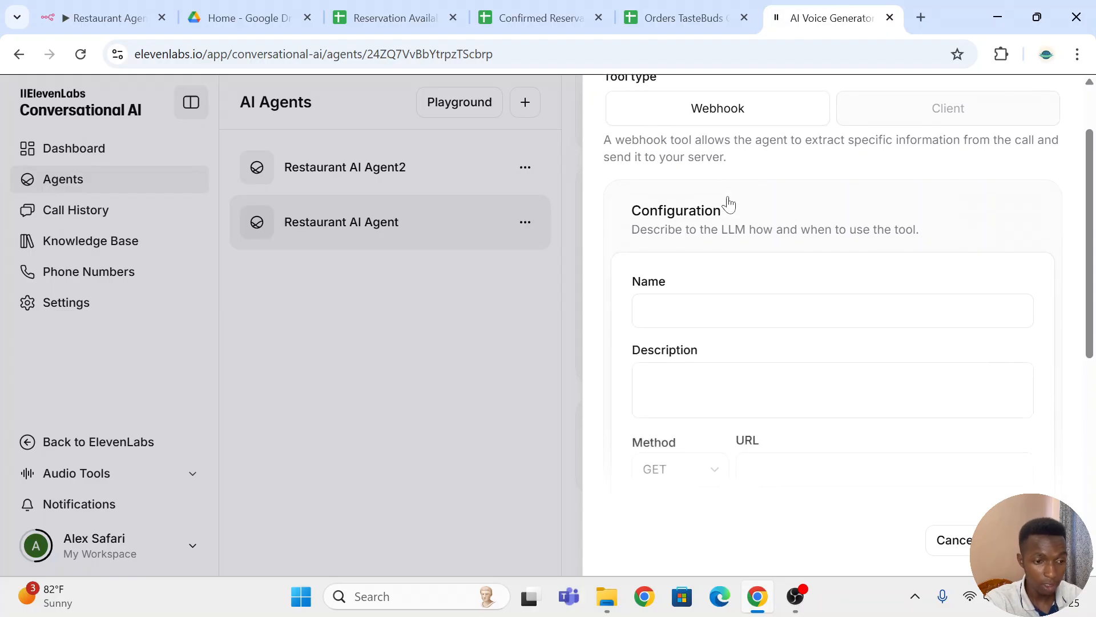
scroll(729, 204, "up", 2)
left_click(737, 311)
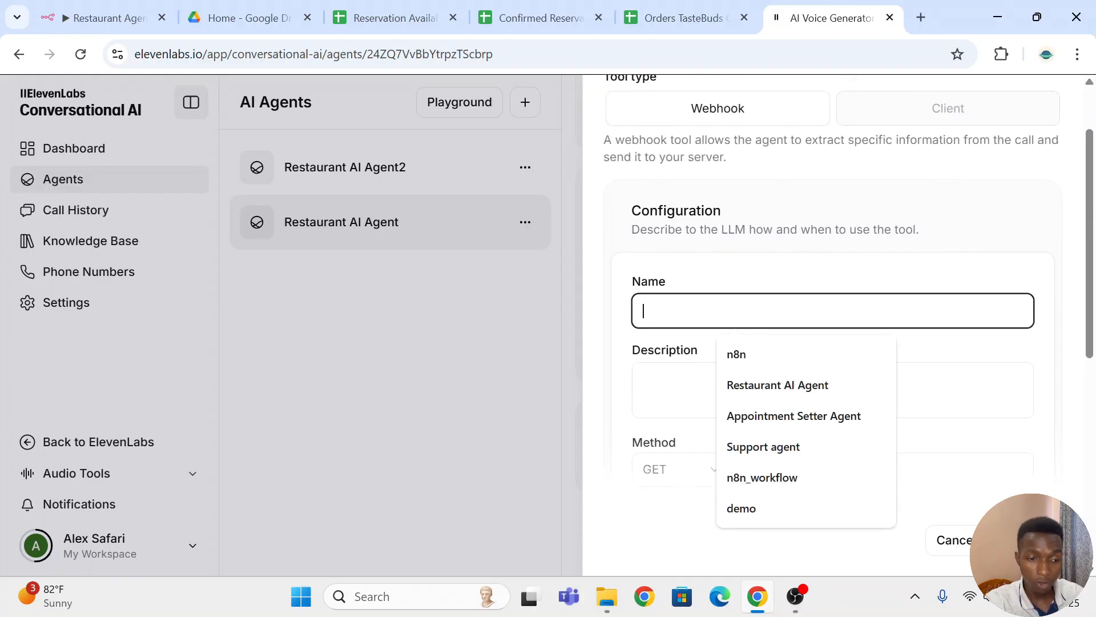
type("n8n")
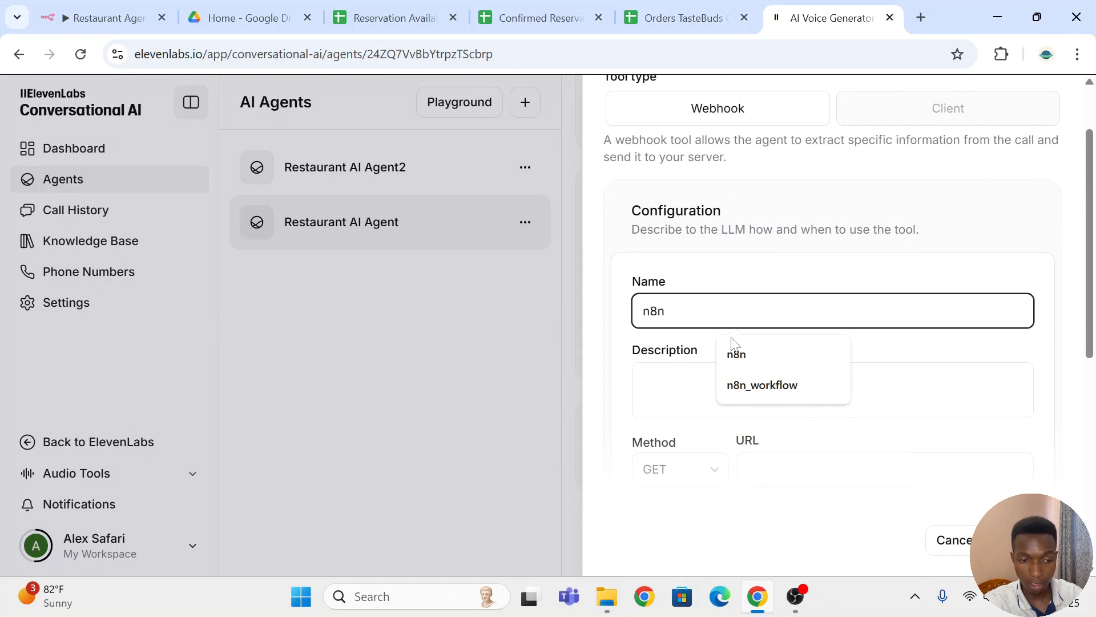
left_click(643, 381)
scroll(689, 337, "down", 3)
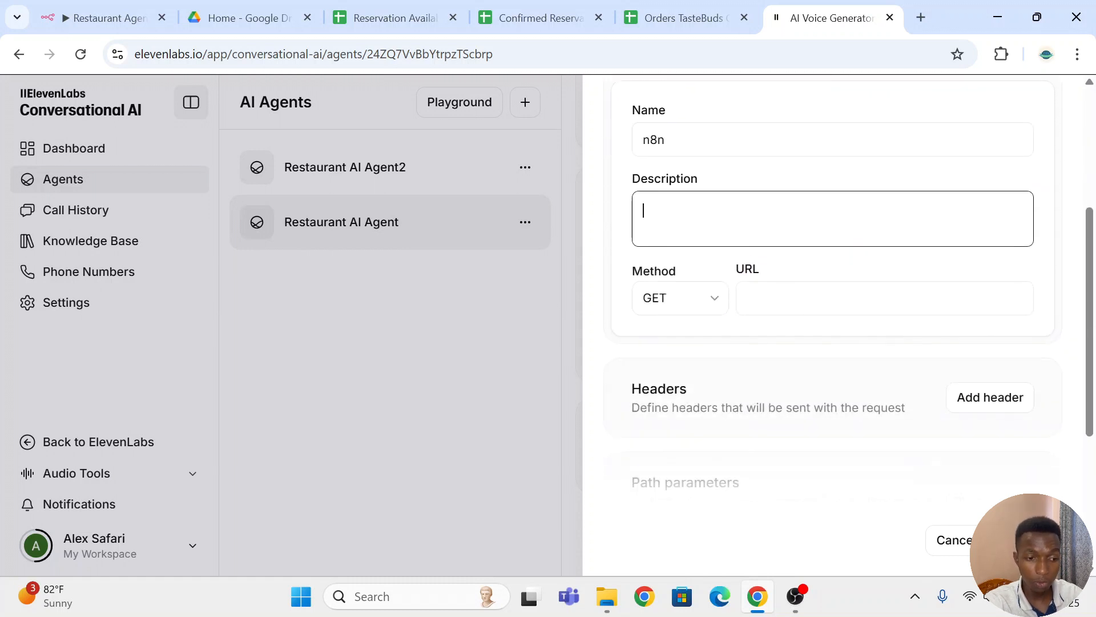
left_click(696, 308)
left_click(692, 373)
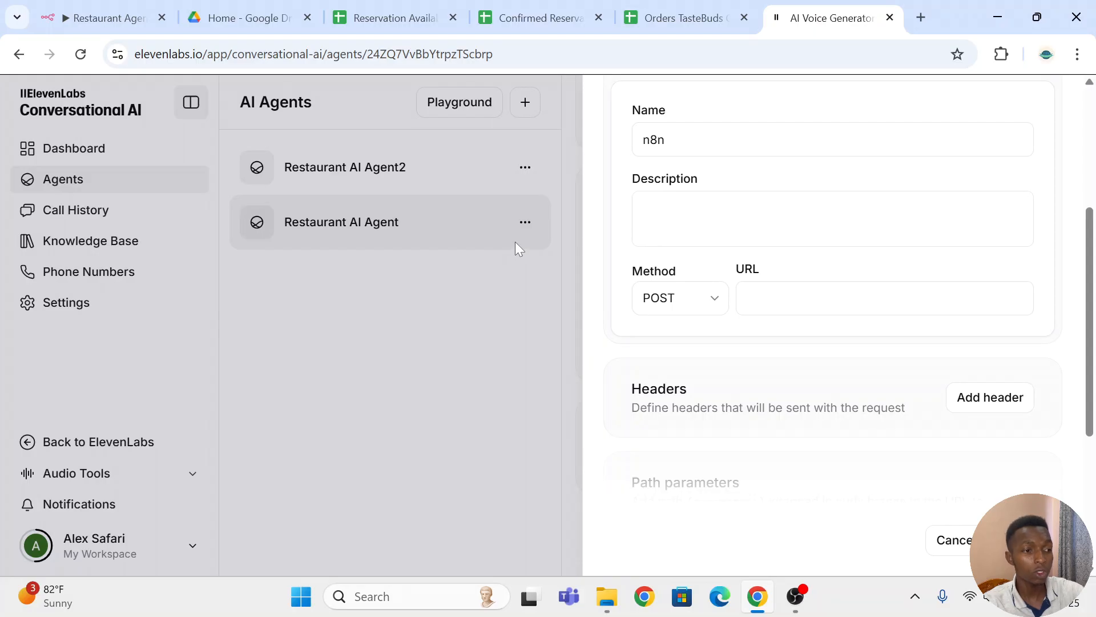
- Switch to n8n, view and close the Webhook1 node's settings, and return to the tool form in ElevenLabs
left_click(105, 17)
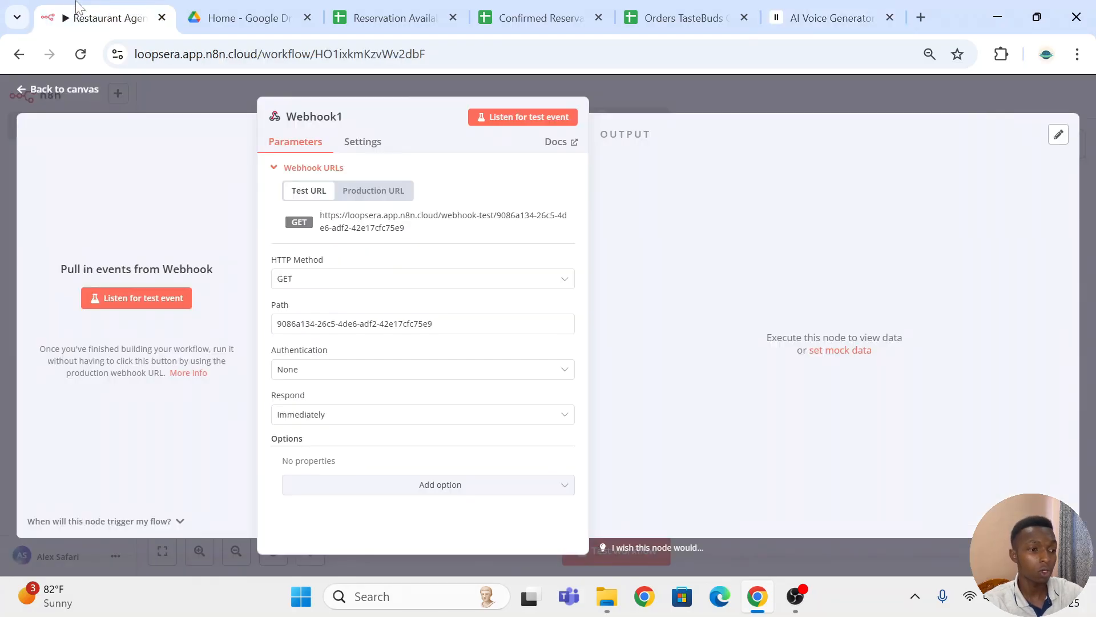
left_click(712, 101)
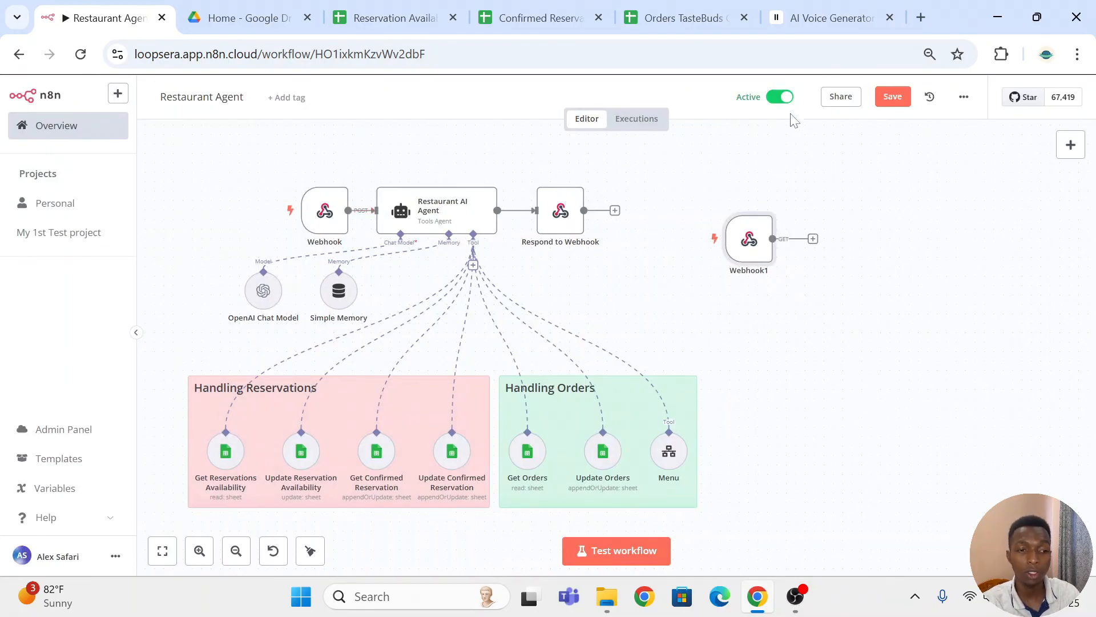
left_click(811, 18)
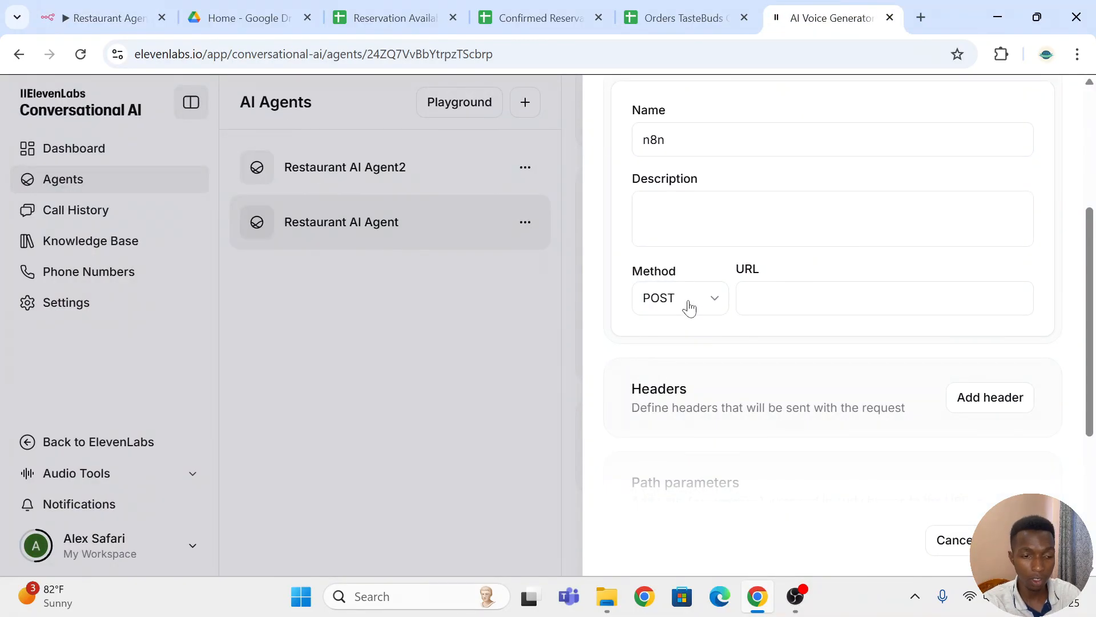
left_click(838, 298)
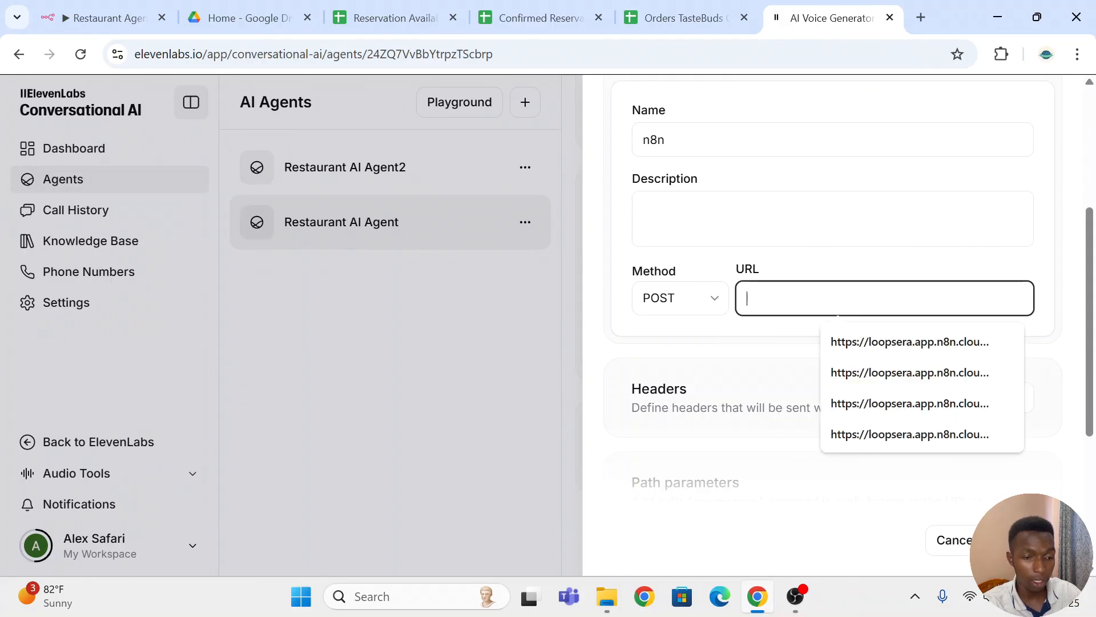
key("ctrl+v")
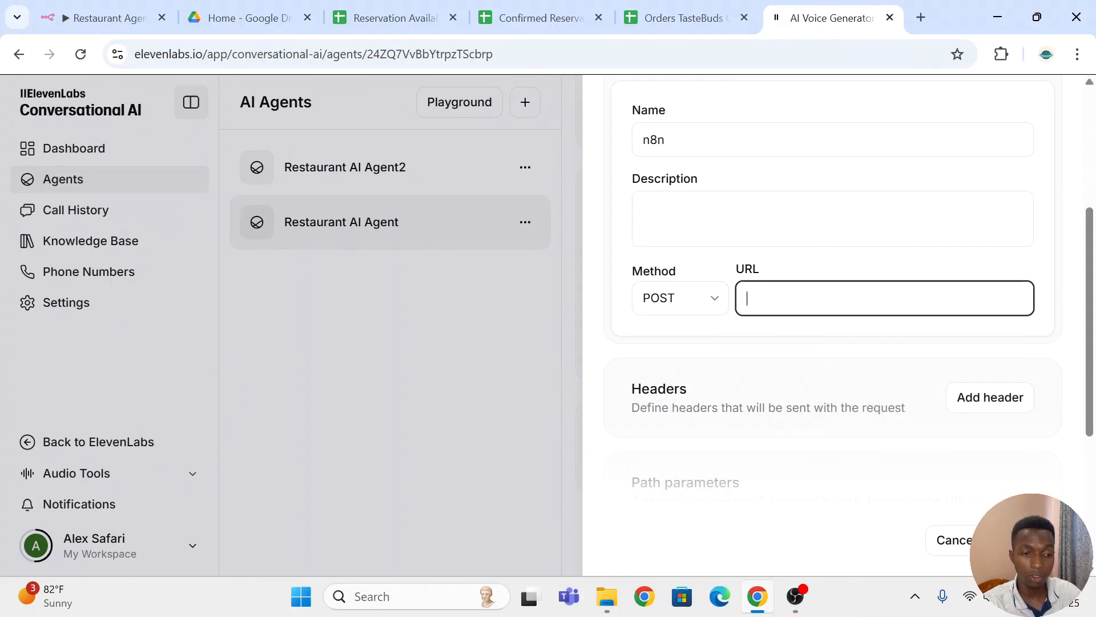
scroll(785, 331, "down", 4)
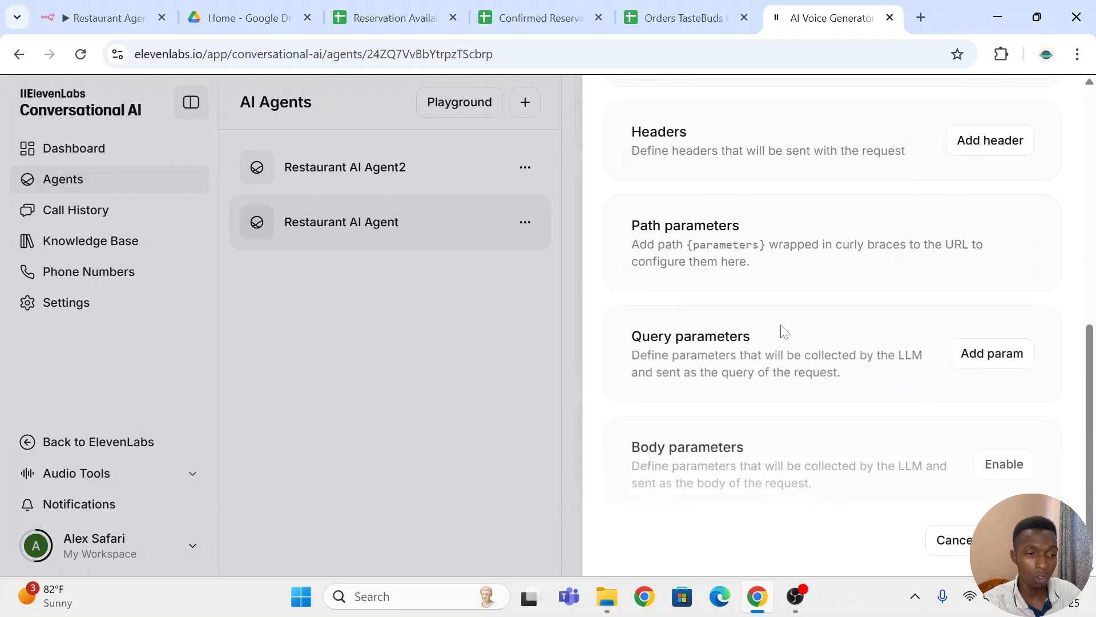
scroll(786, 331, "up", 4)
scroll(786, 331, "up", 5)
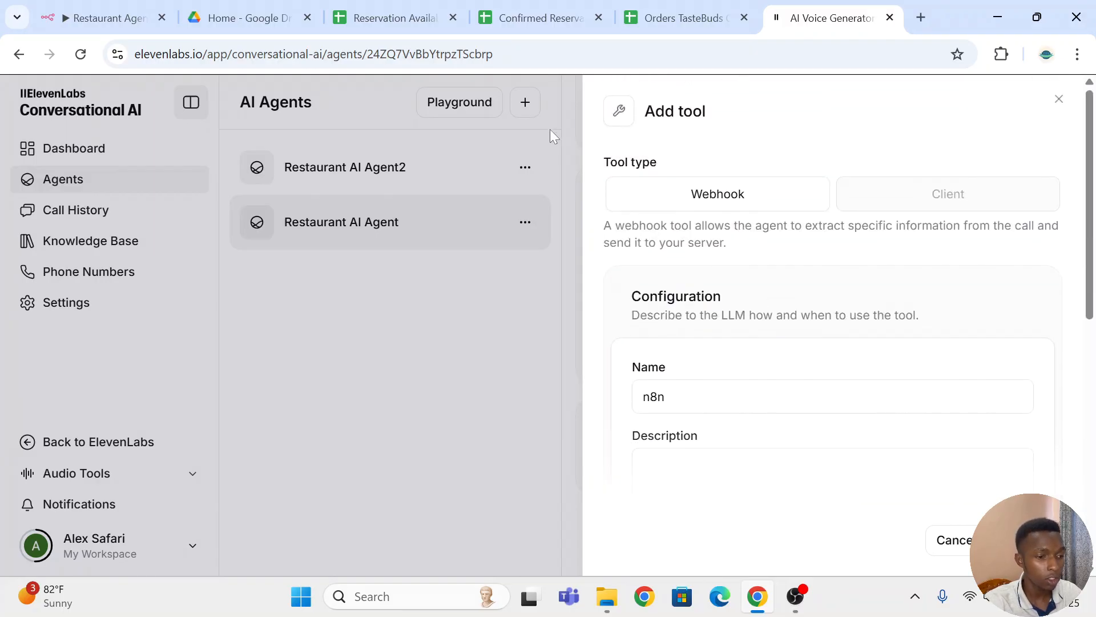
- Discard the unfinished new tool and open the existing n8n webhook tool to review its name, description, method and URL
left_click(1059, 99)
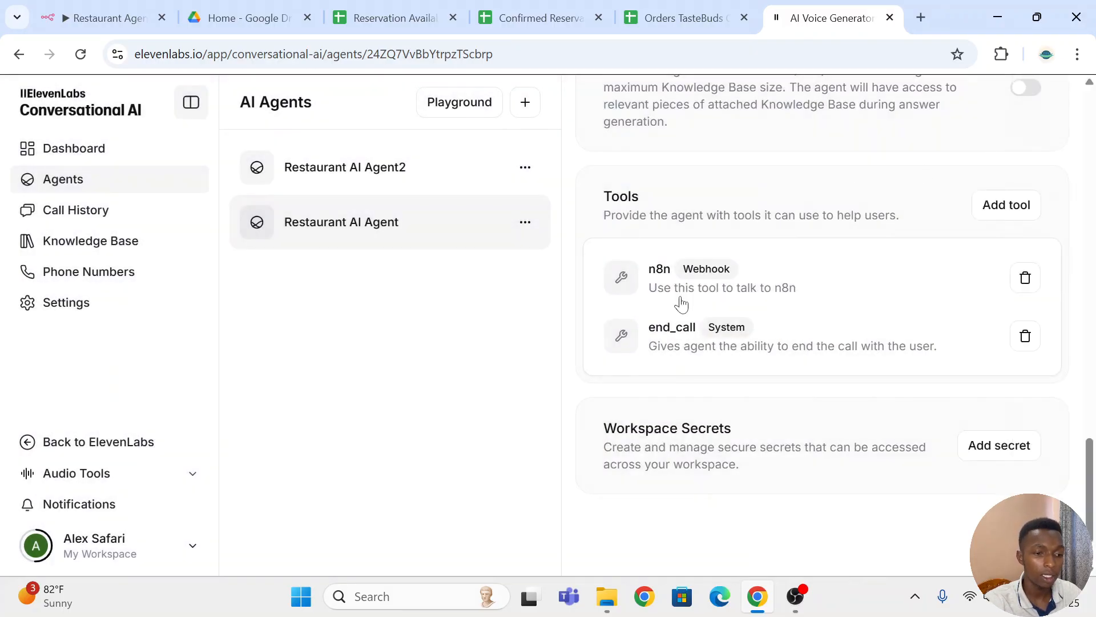
left_click(903, 264)
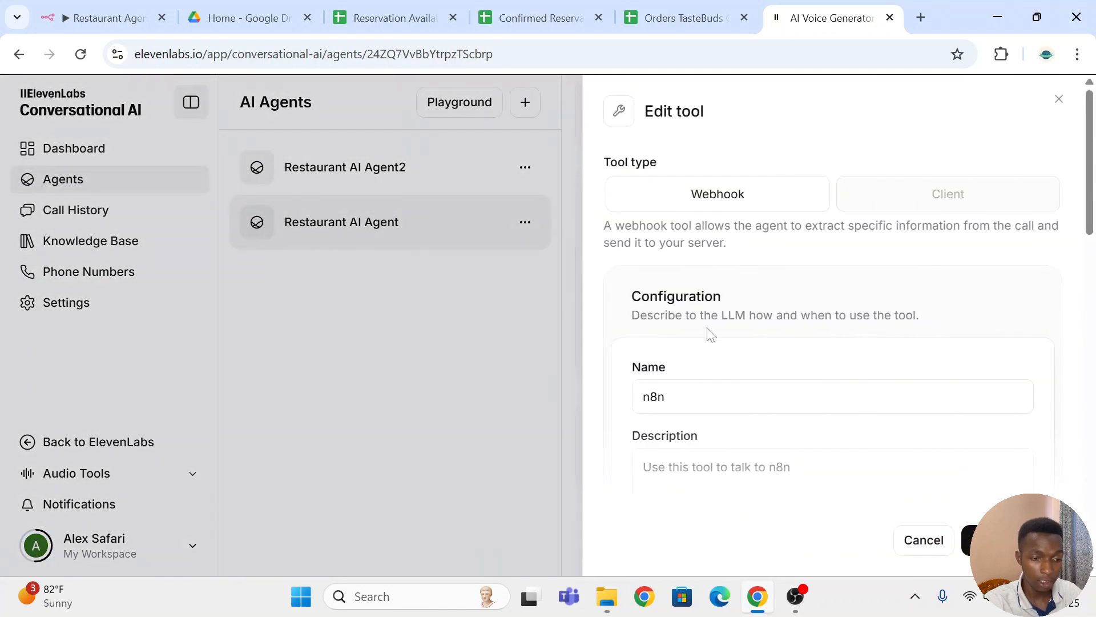
scroll(710, 335, "down", 2)
left_click_drag(683, 313, 633, 315)
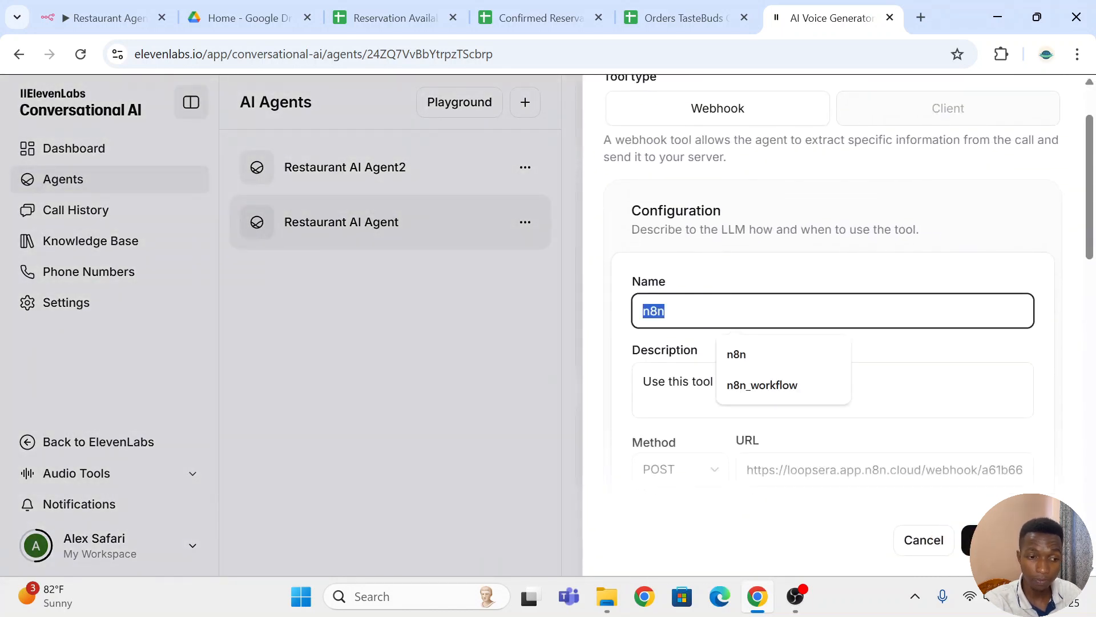
scroll(743, 311, "down", 1)
left_click(816, 298)
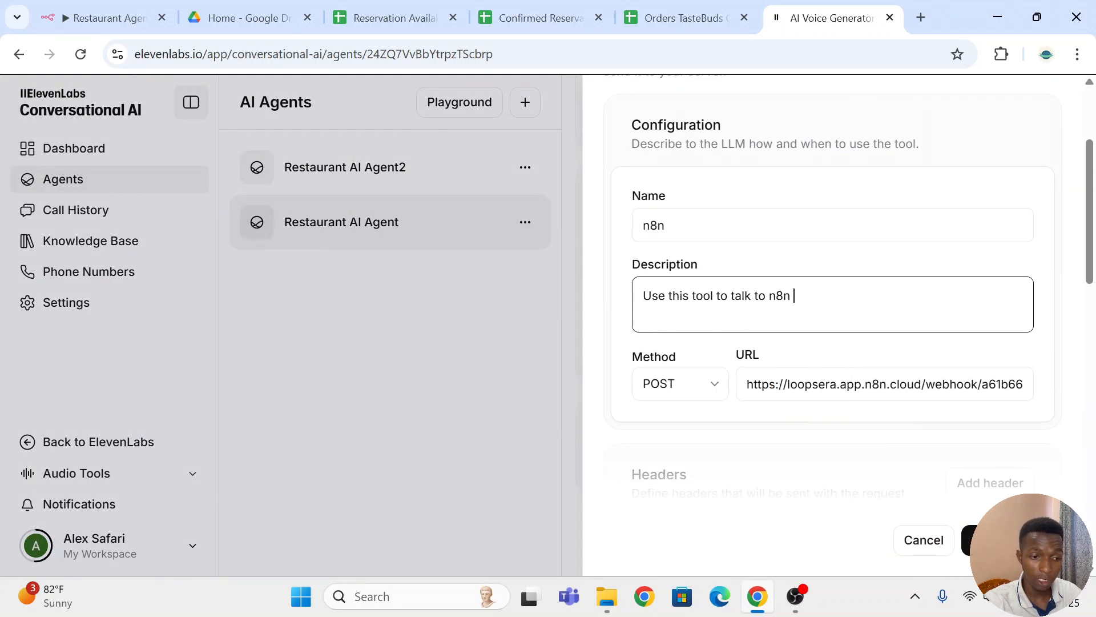
scroll(832, 319, "down", 1)
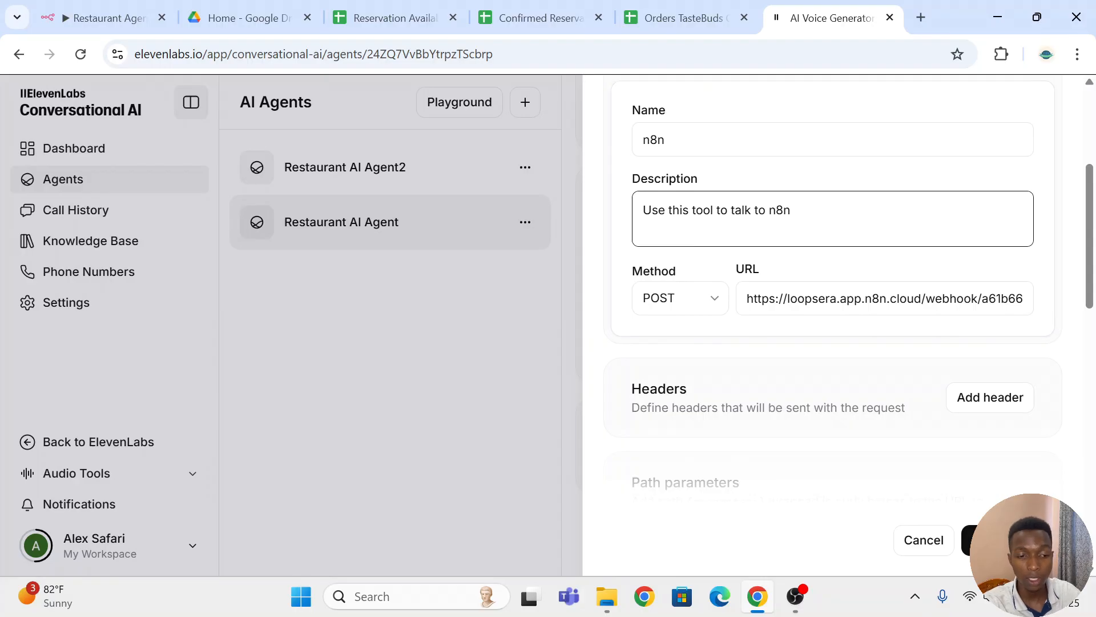
- Glance at the n8n workflow, return to ElevenLabs and review the tool's header, path, query and body parameter sections
left_click(155, 27)
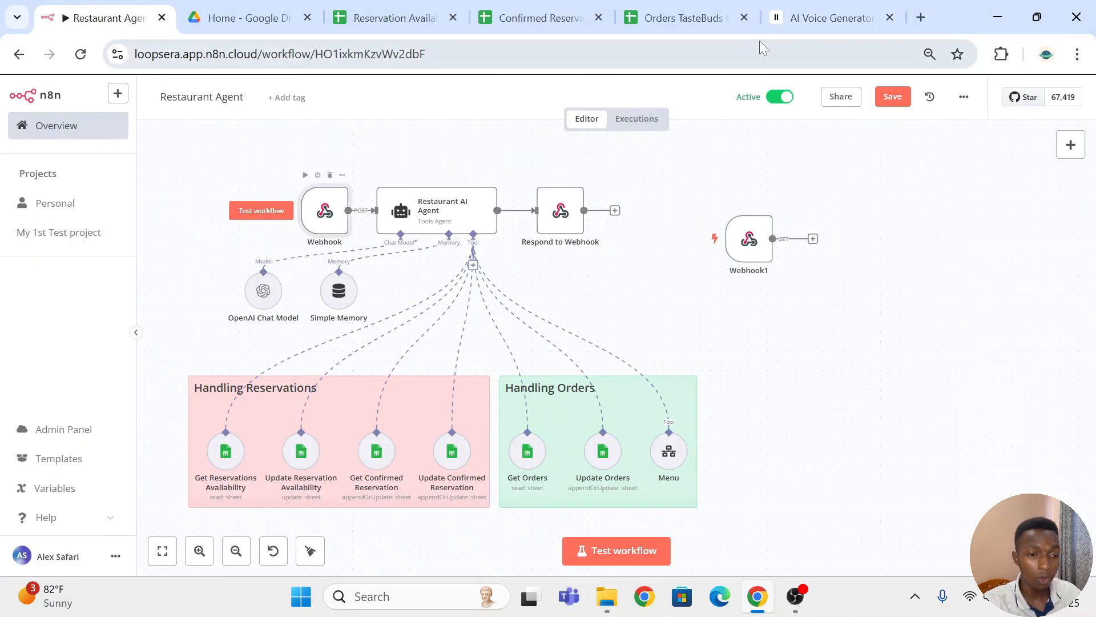
left_click(824, 13)
scroll(807, 325, "down", 3)
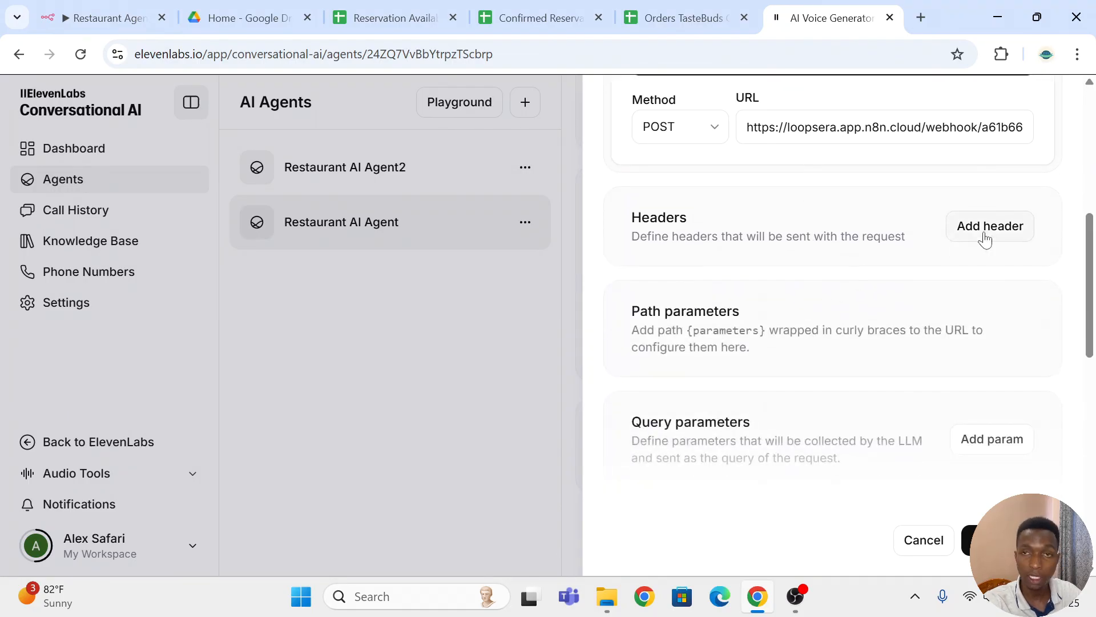
scroll(985, 239, "down", 3)
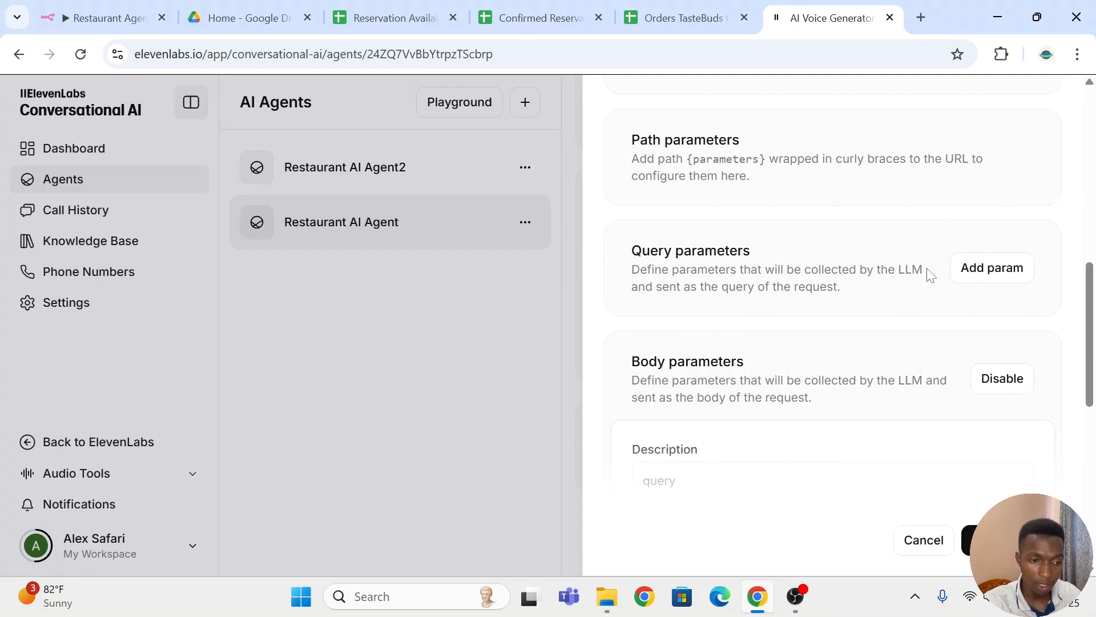
scroll(931, 276, "down", 2)
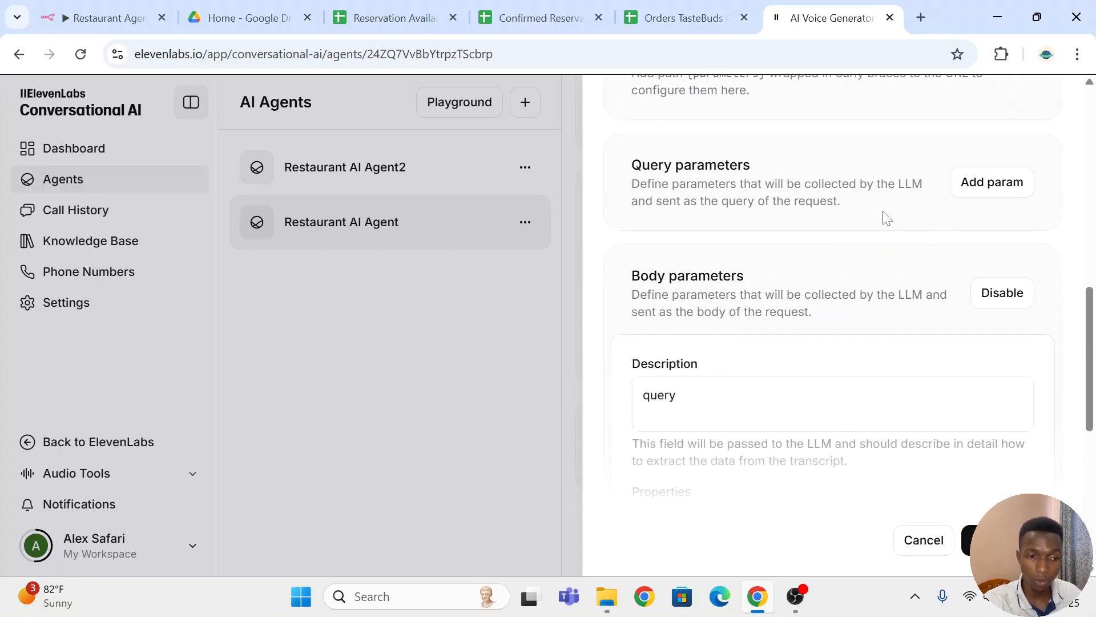
scroll(887, 223, "down", 3)
scroll(887, 224, "up", 1)
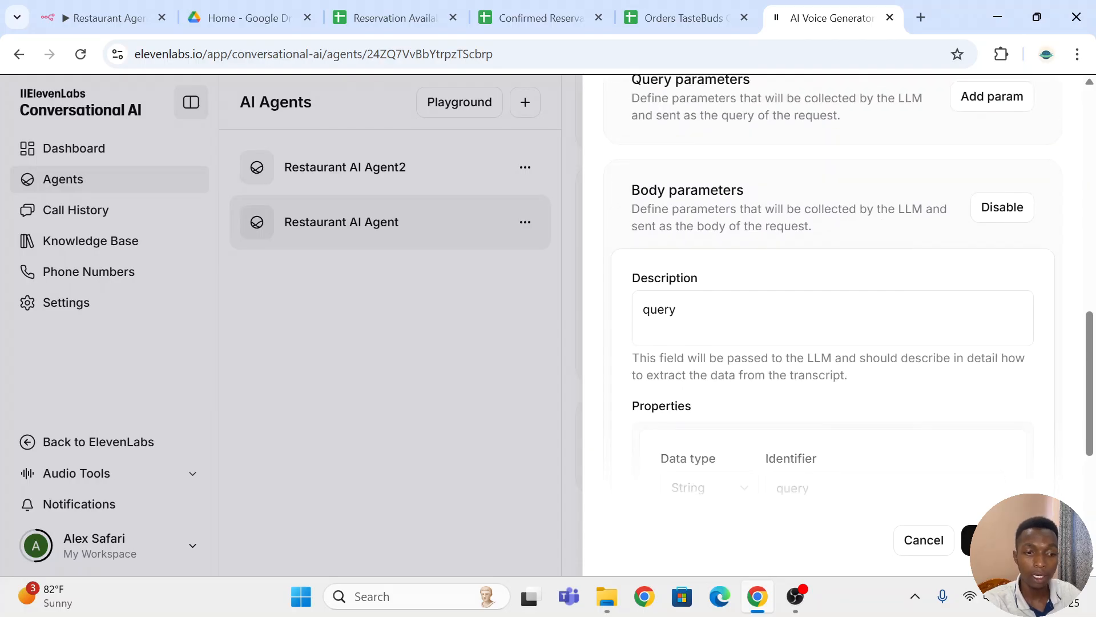
- Examine the tool's body parameters: the description and the property's data type and identifier
left_click_drag(631, 190, 742, 197)
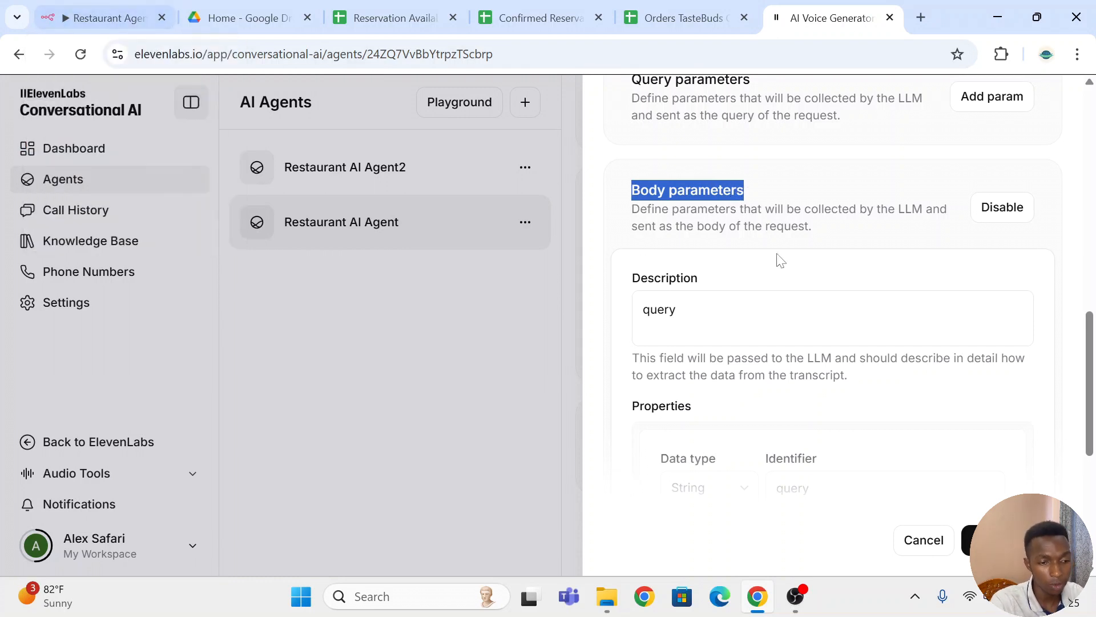
left_click(676, 308)
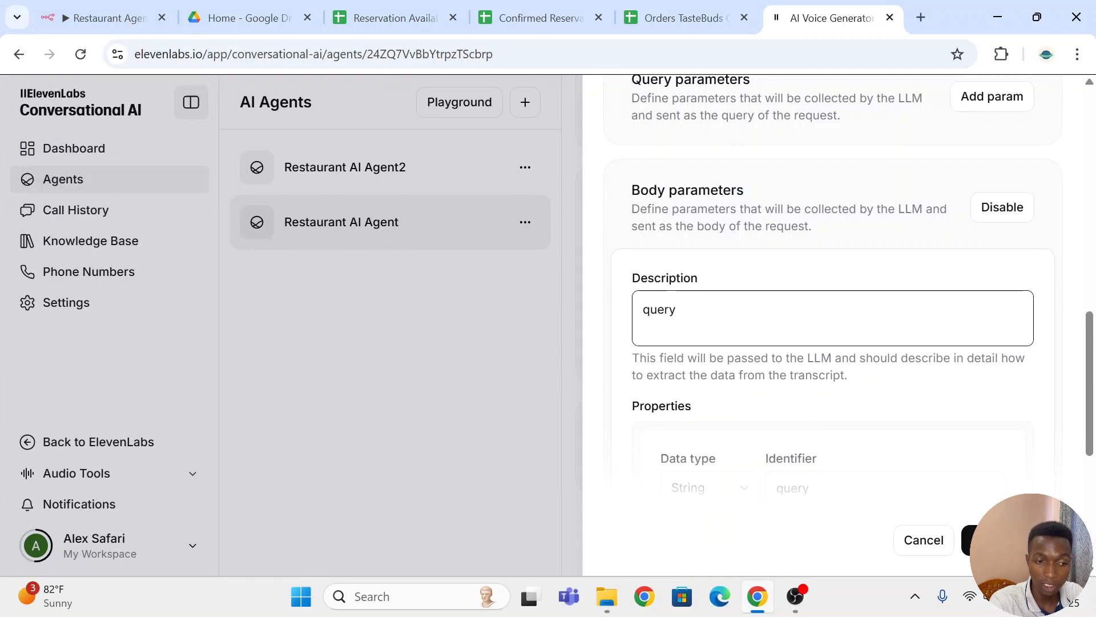
scroll(691, 311, "down", 5)
scroll(691, 311, "up", 2)
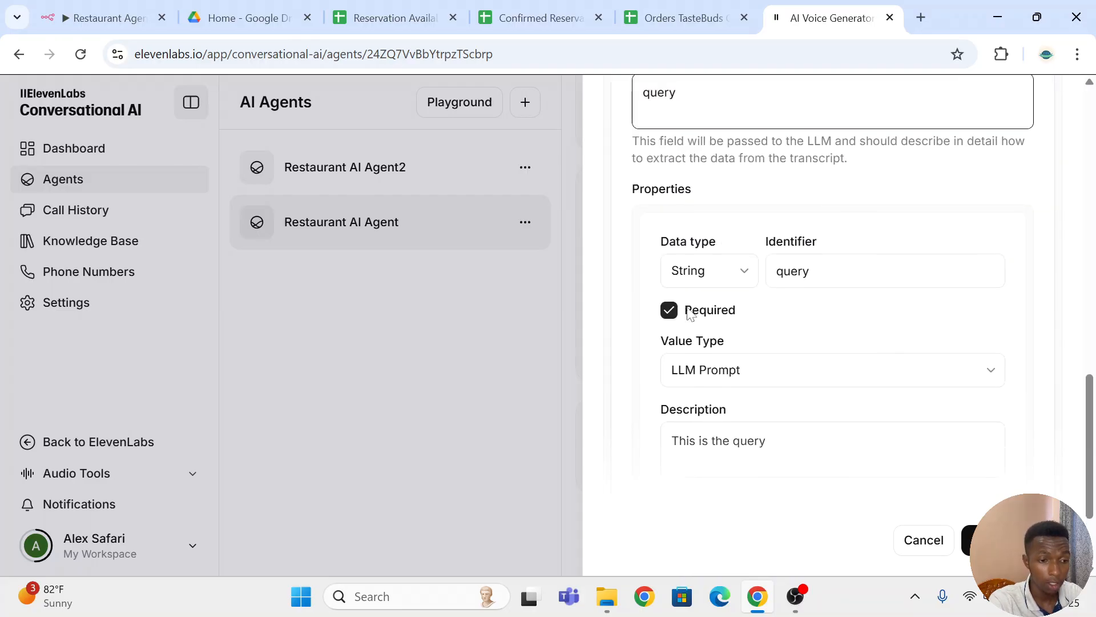
scroll(695, 257, "down", 2)
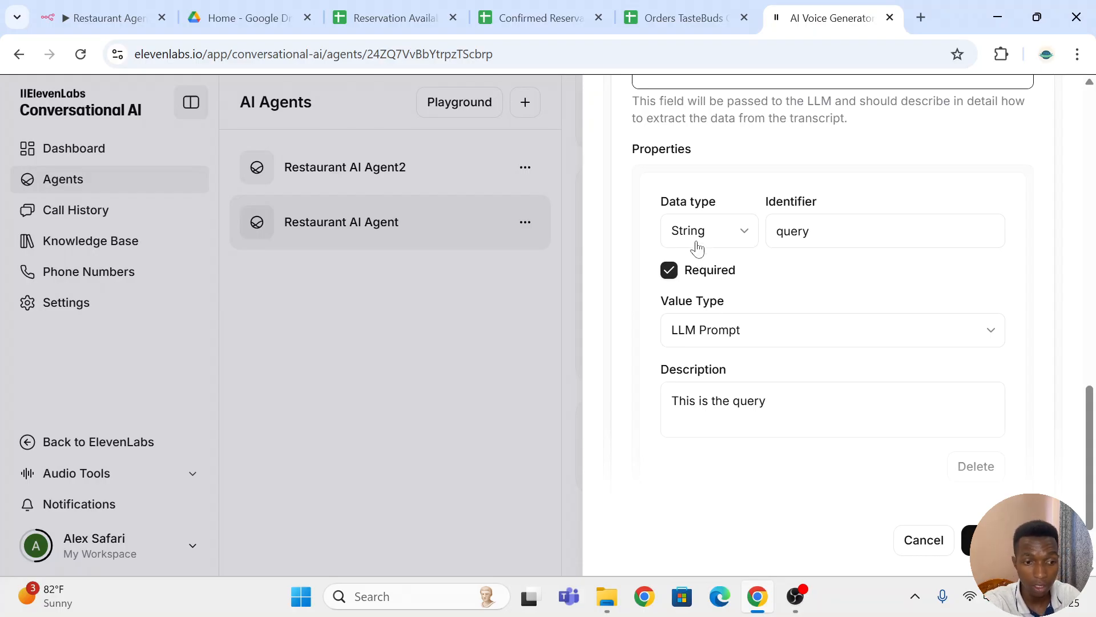
left_click(811, 232)
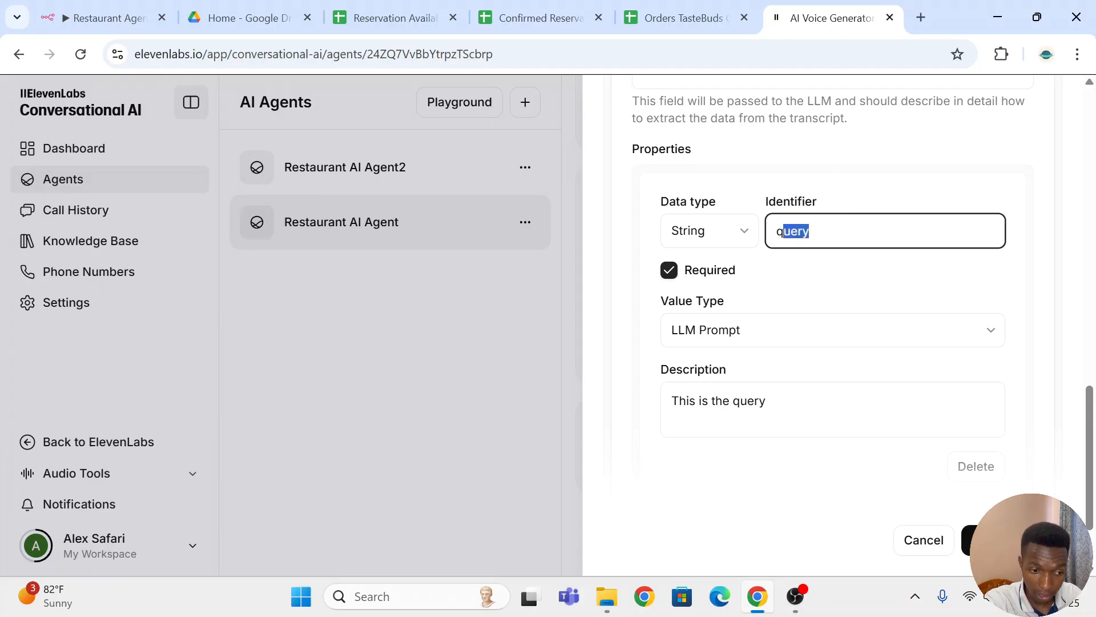
key("shift+Left")
key("shift+Left")
key("shift+Left")
key("shift+Left")
key("shift+Left")
- Switch to n8n, close the Webhook node and copy the 15 Mar at 13:40:28 execution into the editor
left_click(103, 18)
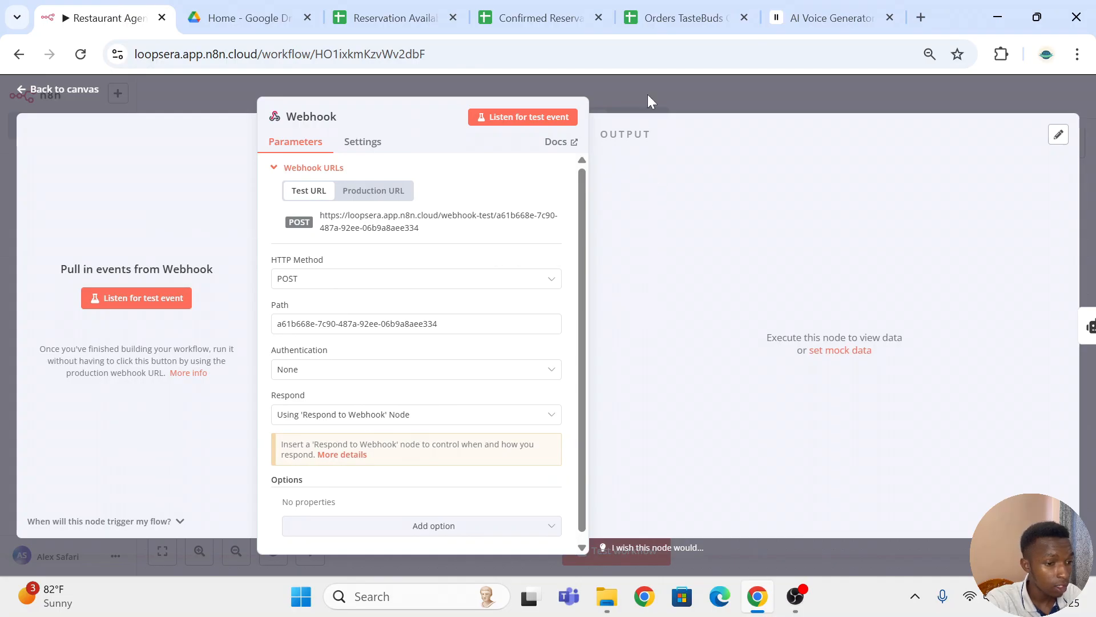
left_click(762, 107)
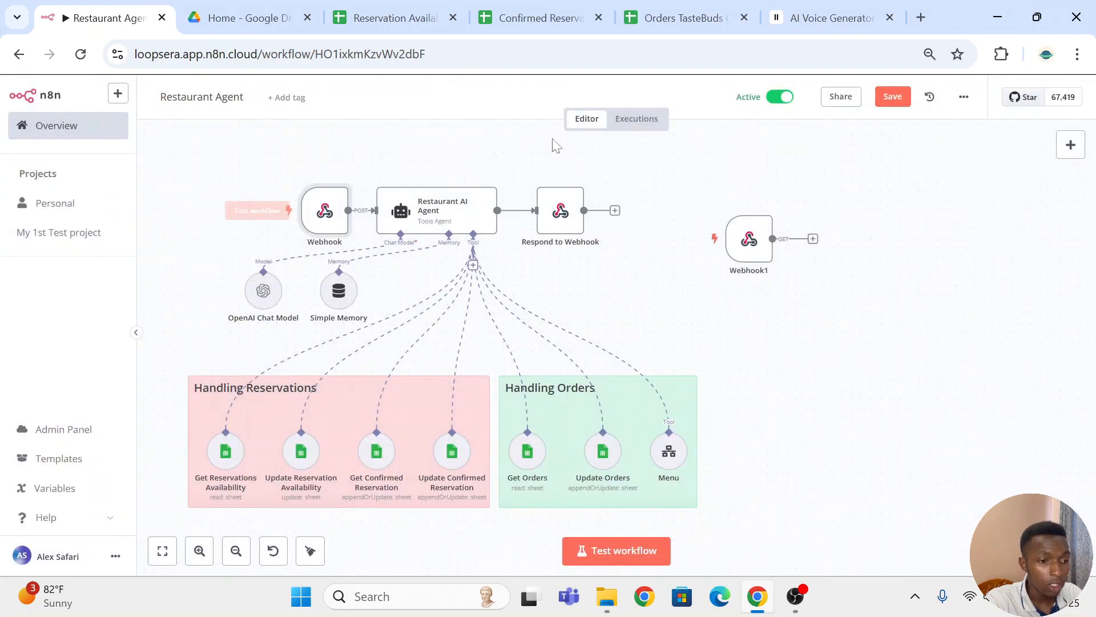
left_click(638, 120)
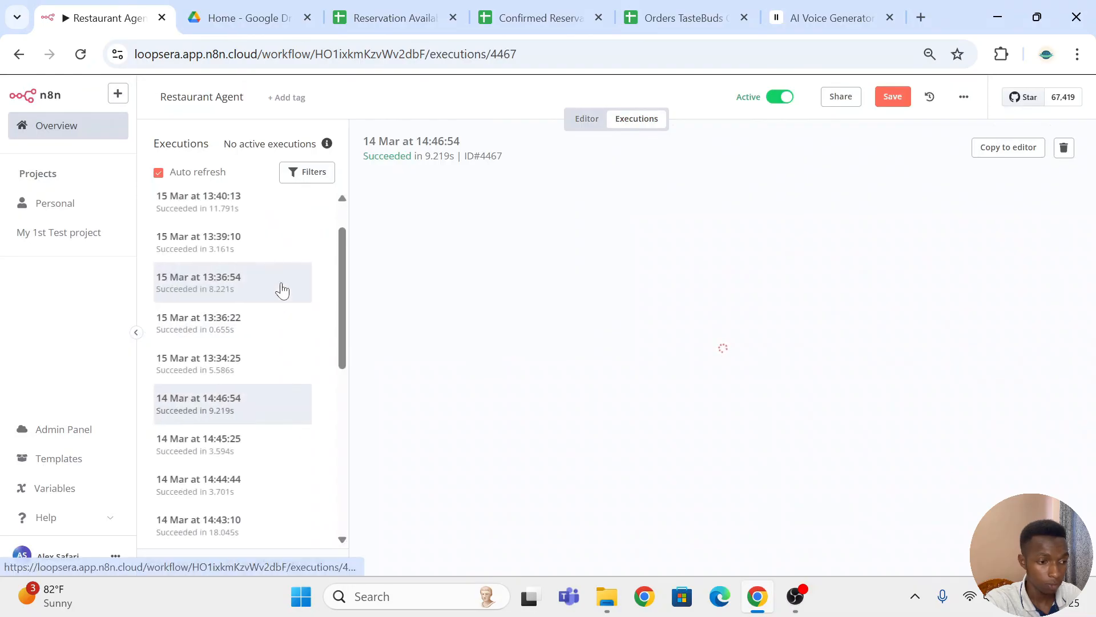
left_click(249, 223)
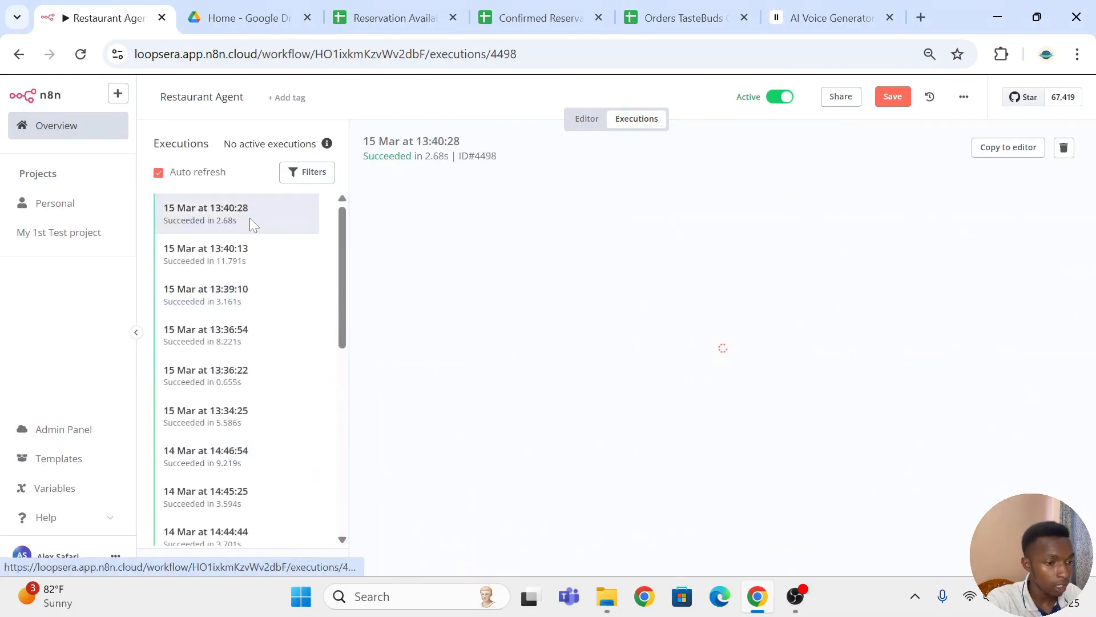
left_click(1009, 150)
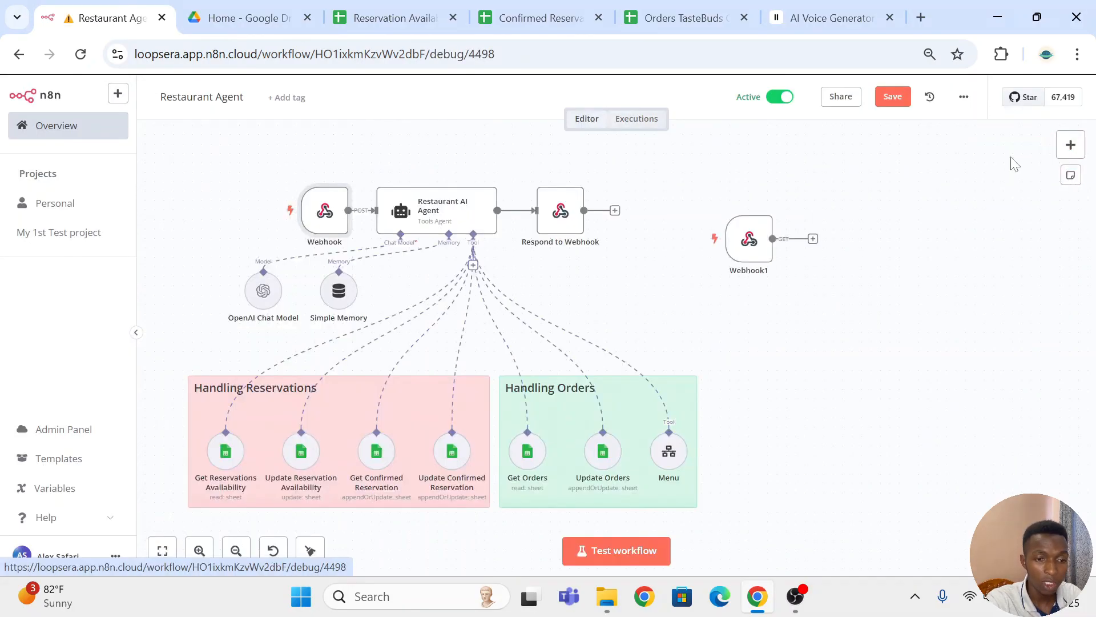
- Open the Webhook node connected to the Restaurant AI Agent and examine the body column of its output
double_click(313, 217)
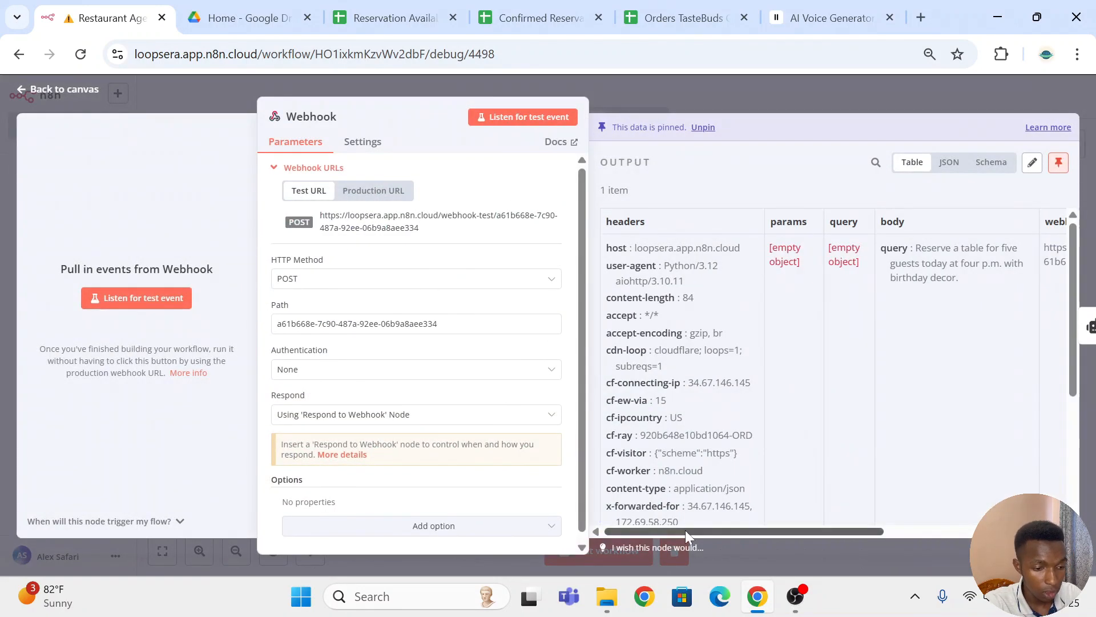
left_click_drag(689, 536, 783, 534)
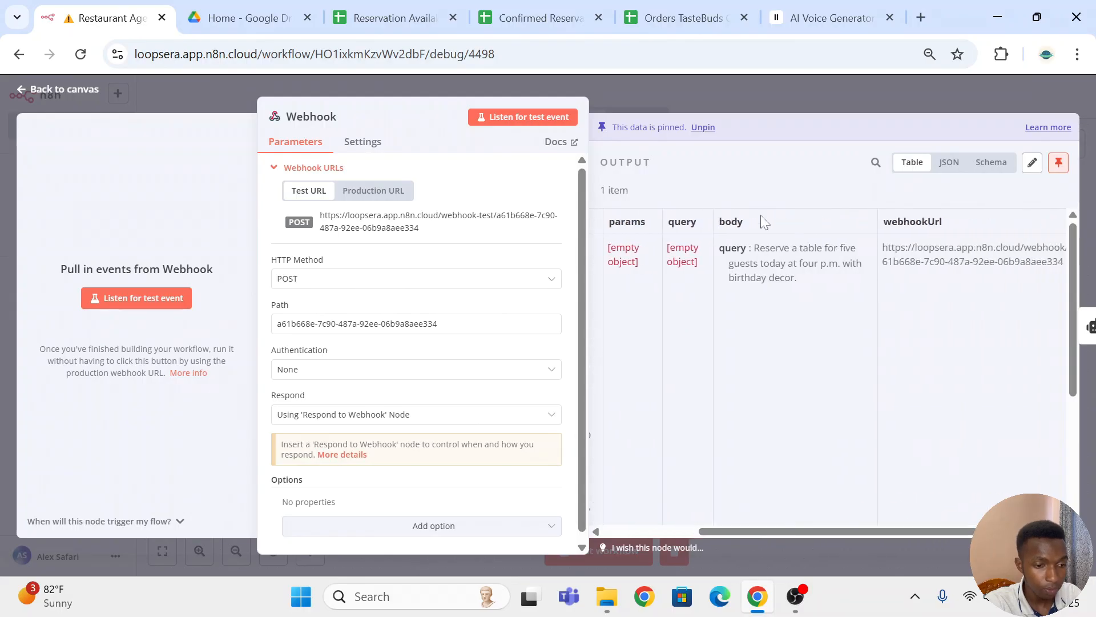
left_click_drag(738, 229, 708, 225)
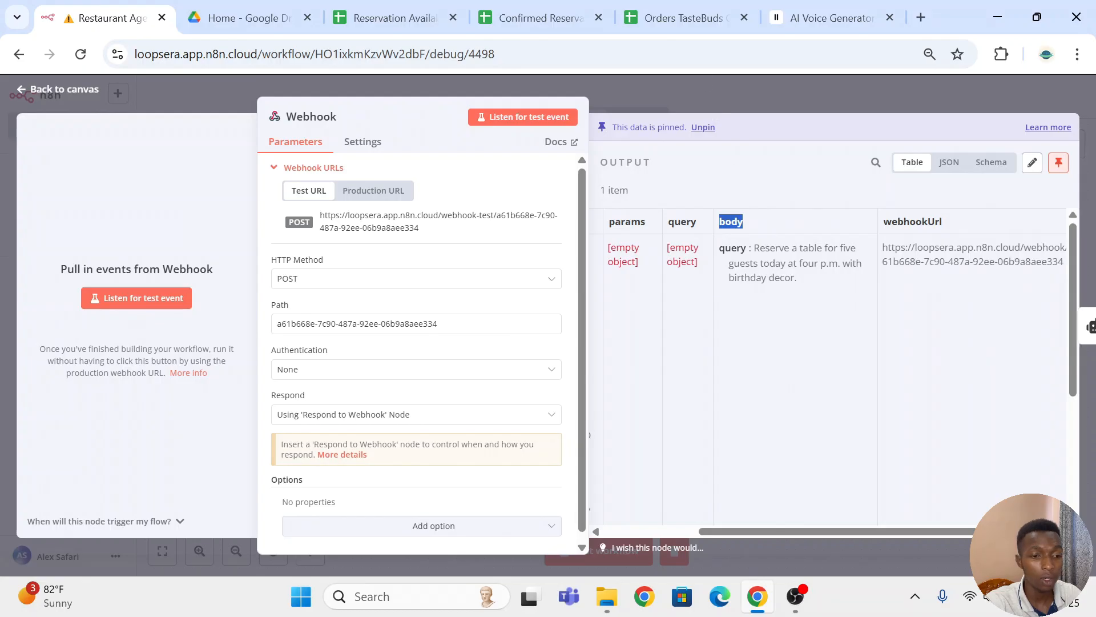
left_click_drag(749, 225, 704, 226)
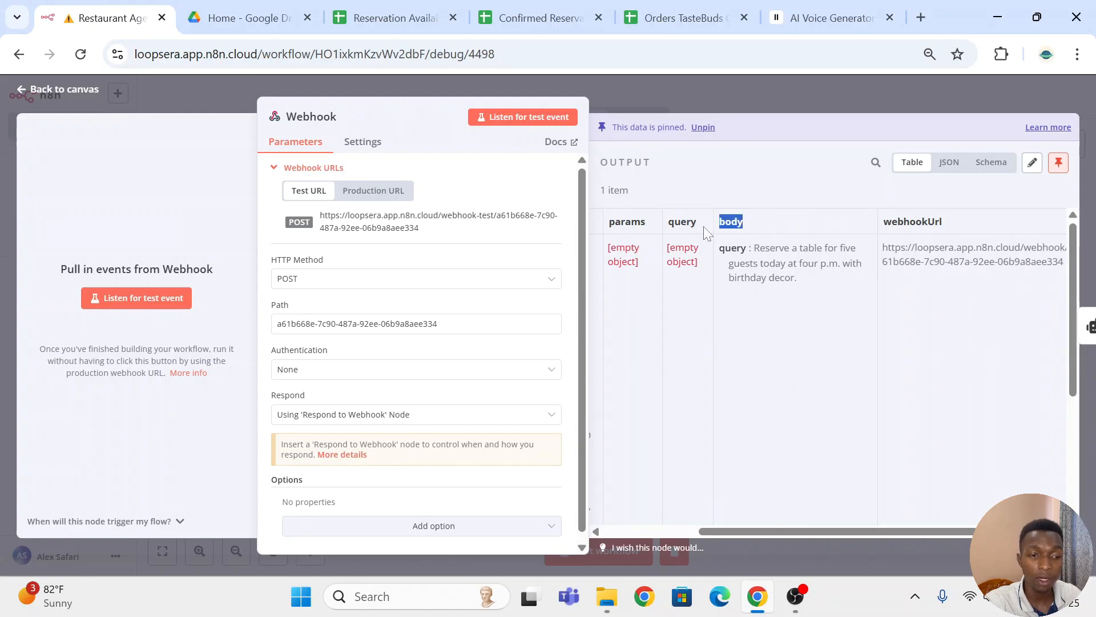
- Compare the property identifier in the ElevenLabs tool with the query text in the n8n Webhook node's body output
left_click(823, 21)
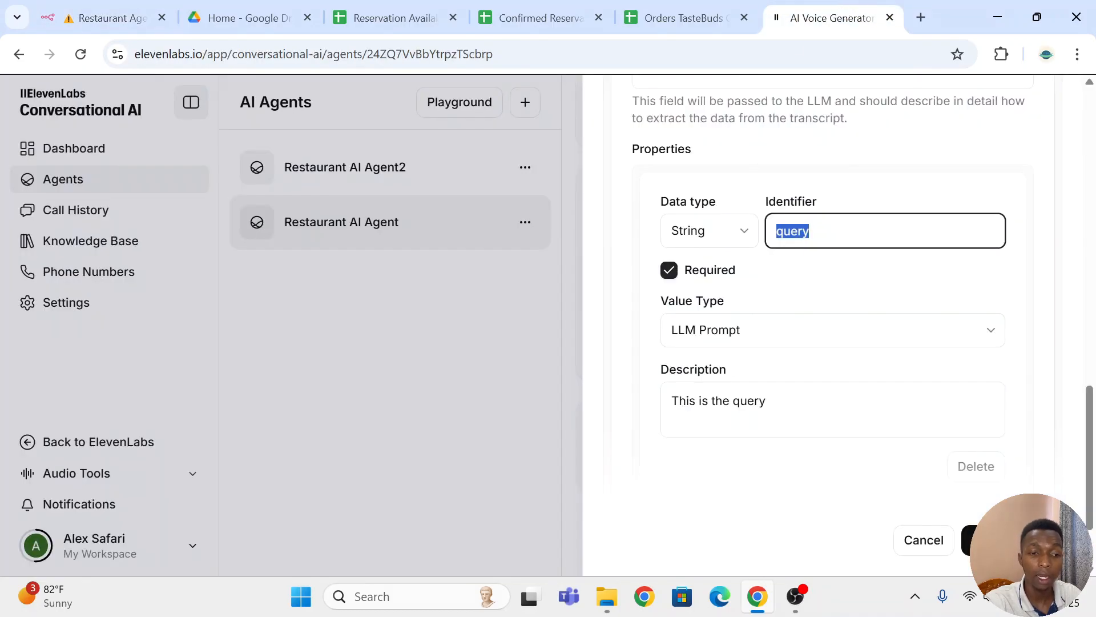
left_click(109, 18)
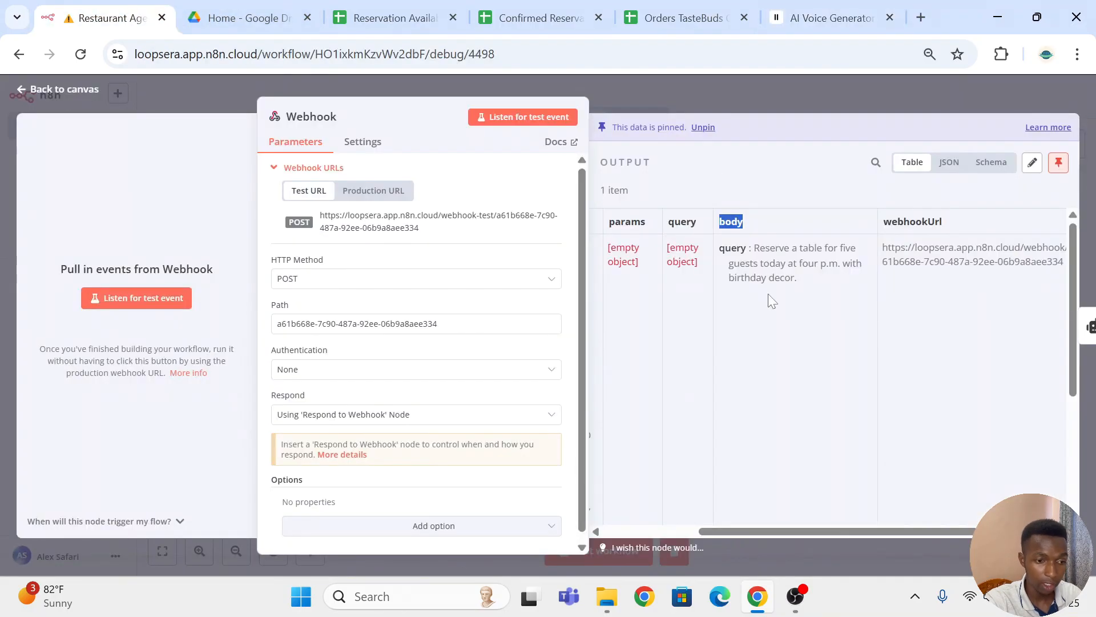
left_click(745, 243)
mouse_move(713, 258)
left_mouse_down()
mouse_move(729, 247)
mouse_move(722, 255)
left_mouse_up()
left_click_drag(815, 284, 778, 253)
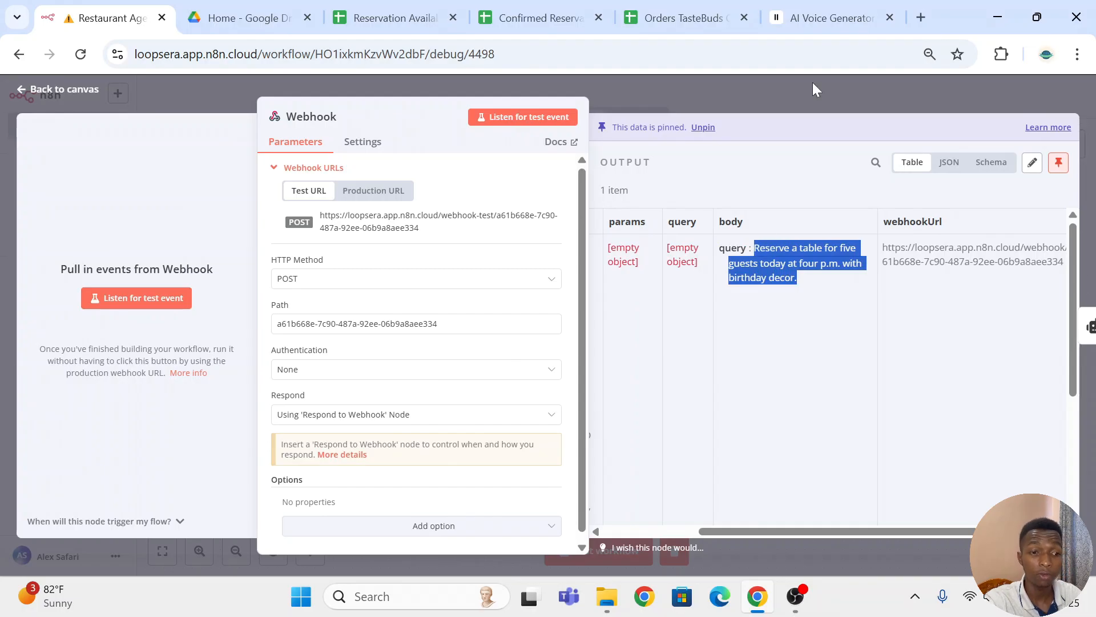
left_click(807, 282)
- Switch back to ElevenLabs and examine the query property's value type and description
left_click(825, 18)
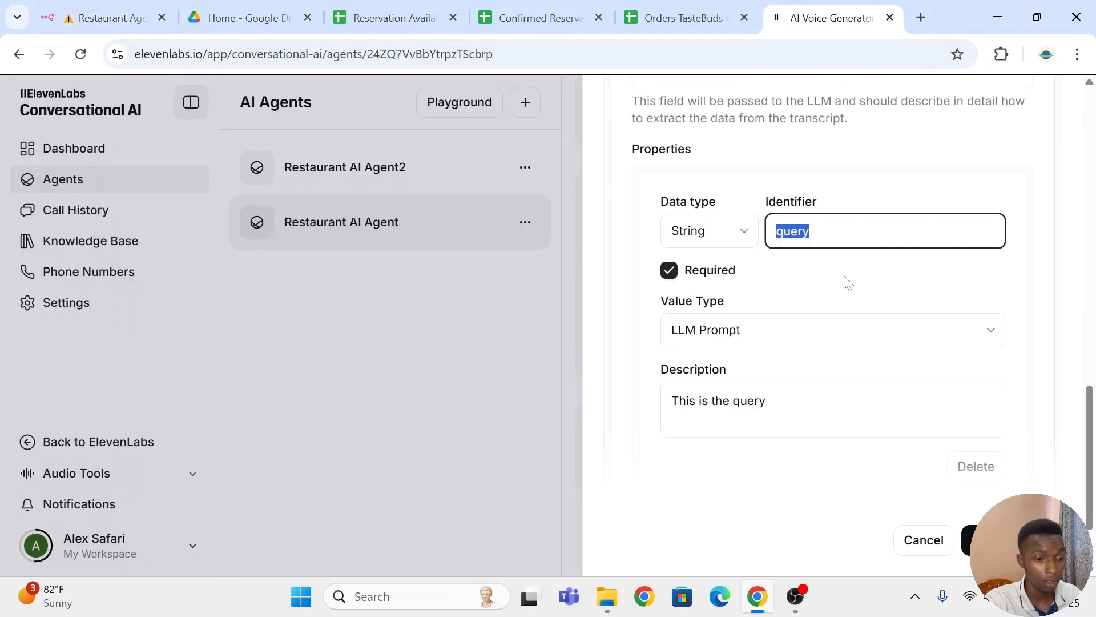
left_click(783, 301)
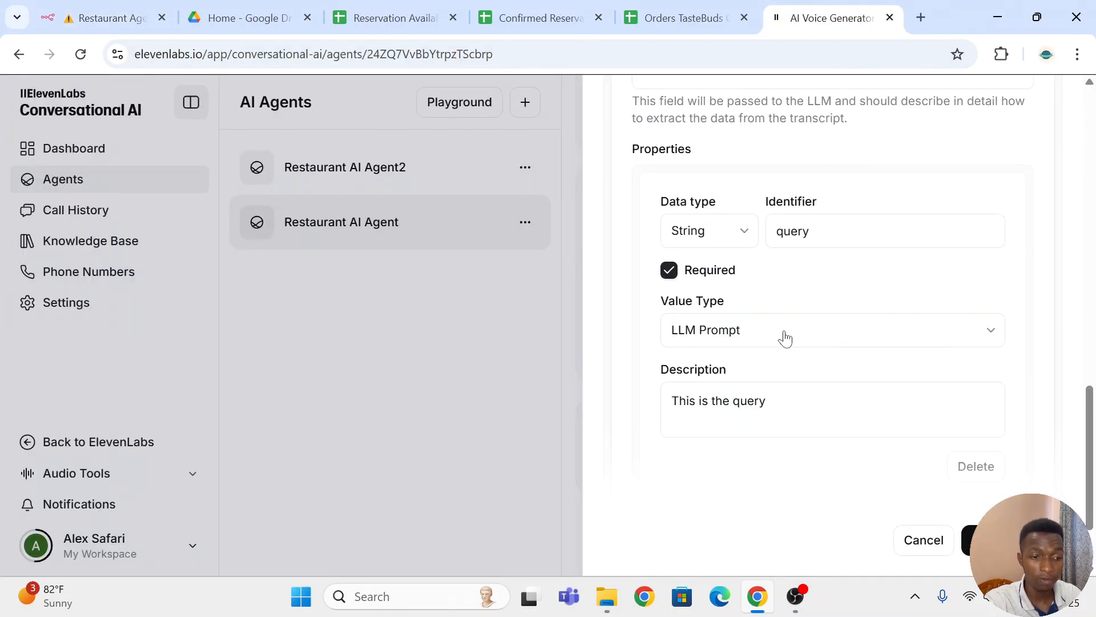
scroll(785, 338, "down", 2)
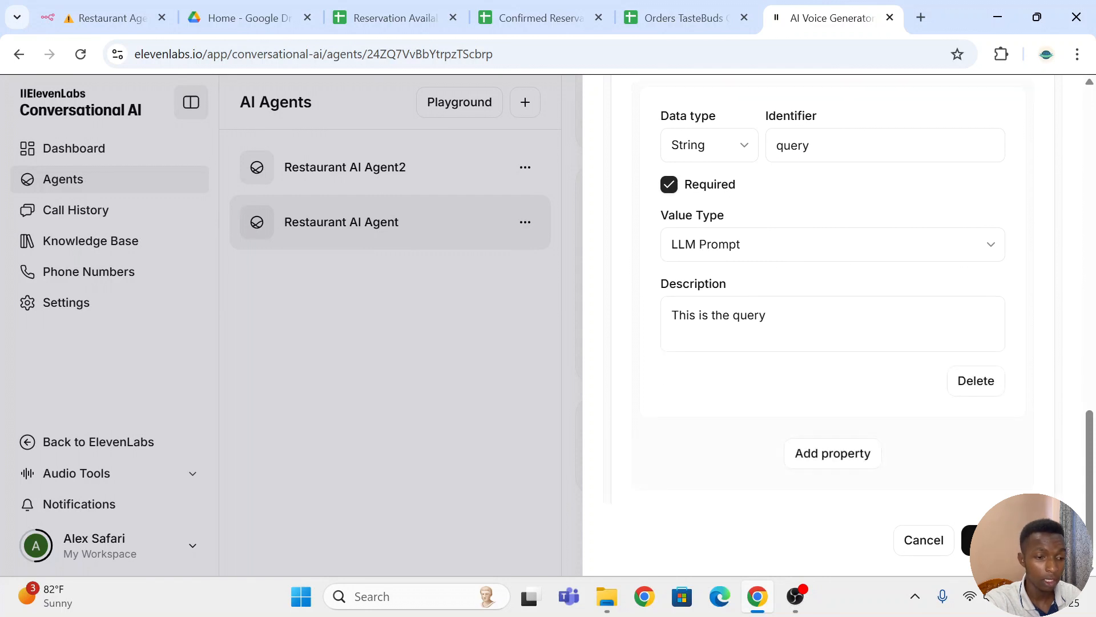
left_click_drag(766, 315, 679, 315)
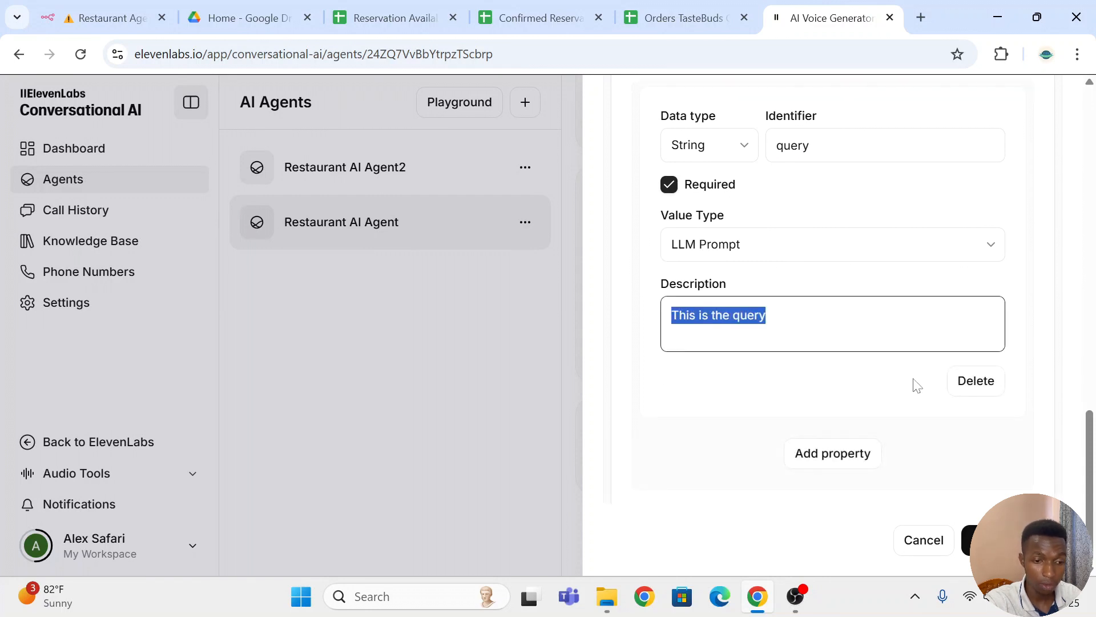
- Close the n8n tool's settings and start adding a new custom webhook tool to the agent
scroll(917, 386, "down", 1)
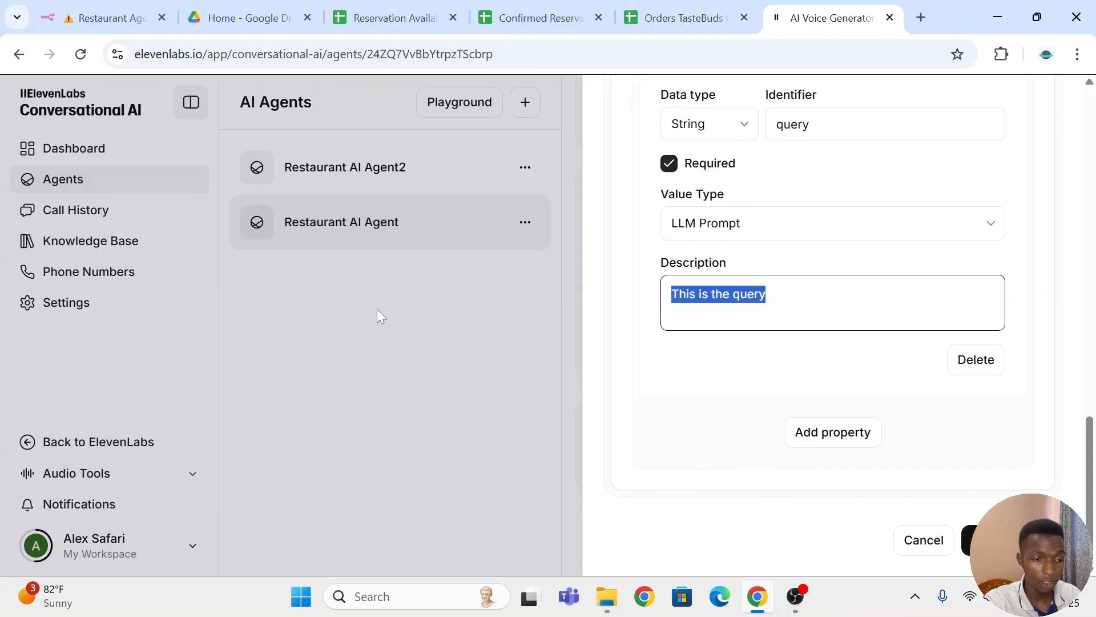
left_click(252, 244)
left_click(1008, 206)
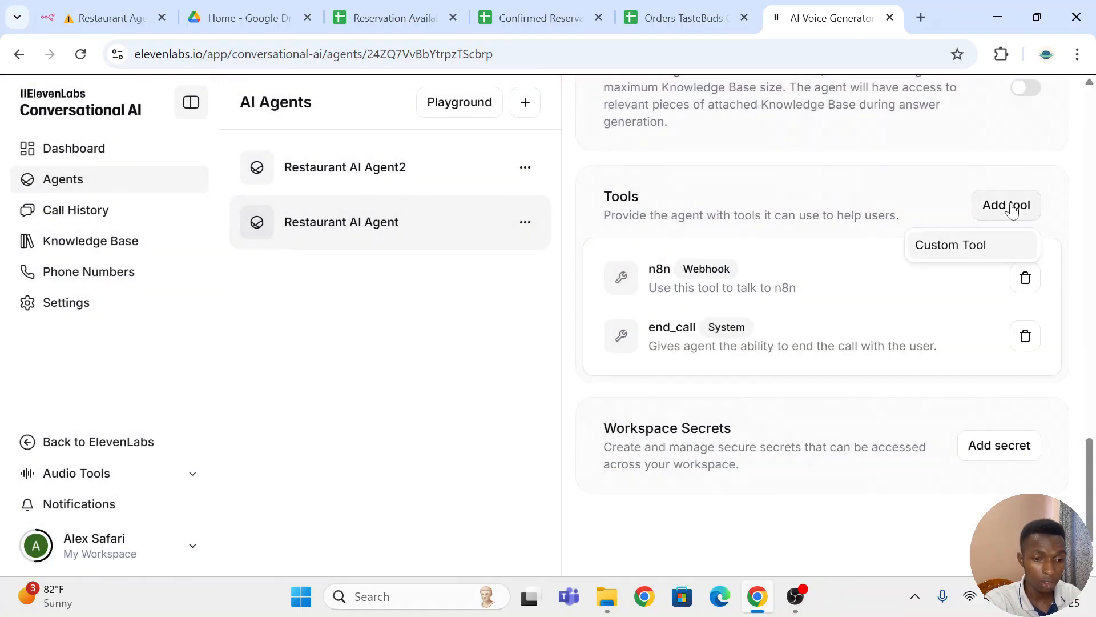
left_click(994, 245)
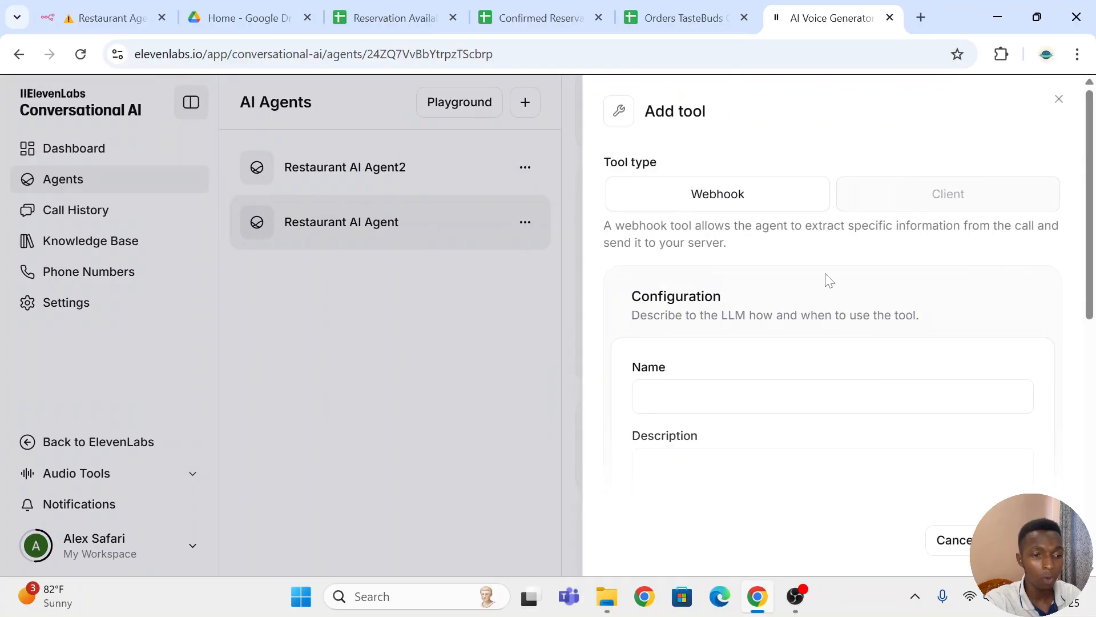
- Set the new tool's method to POST and enable its body parameters
scroll(820, 386, "down", 10)
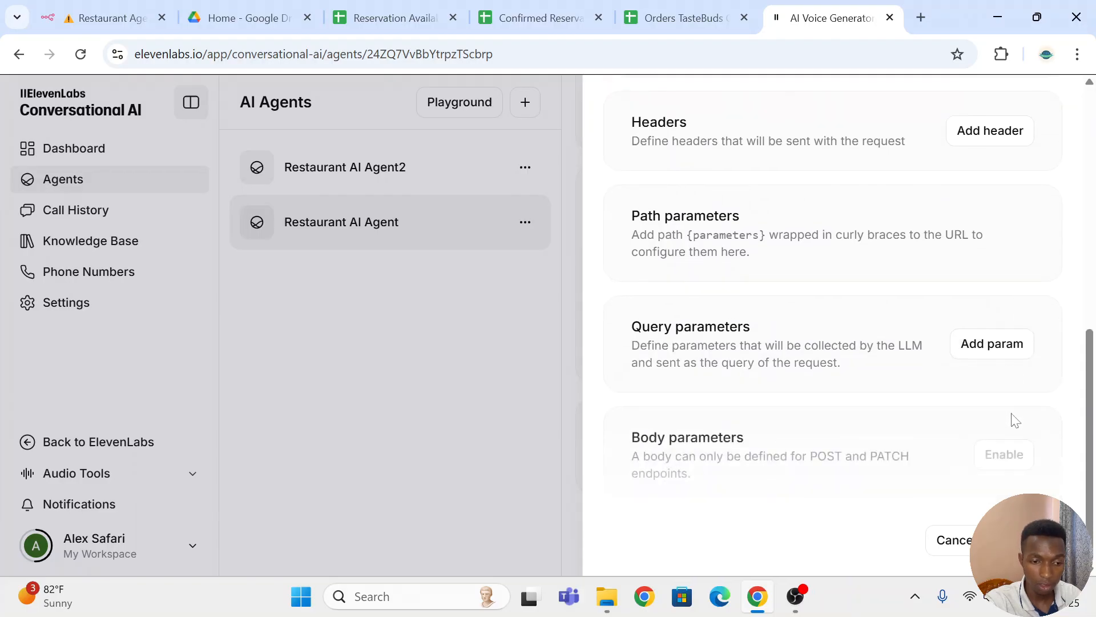
scroll(937, 291, "up", 8)
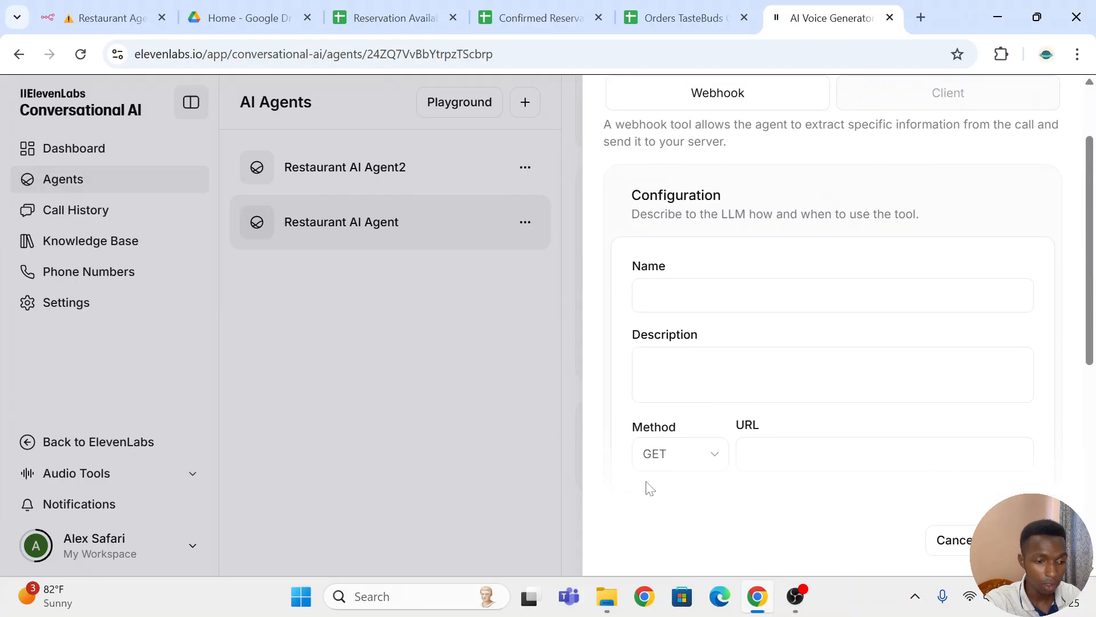
left_click(665, 456)
left_click(665, 361)
scroll(685, 365, "down", 6)
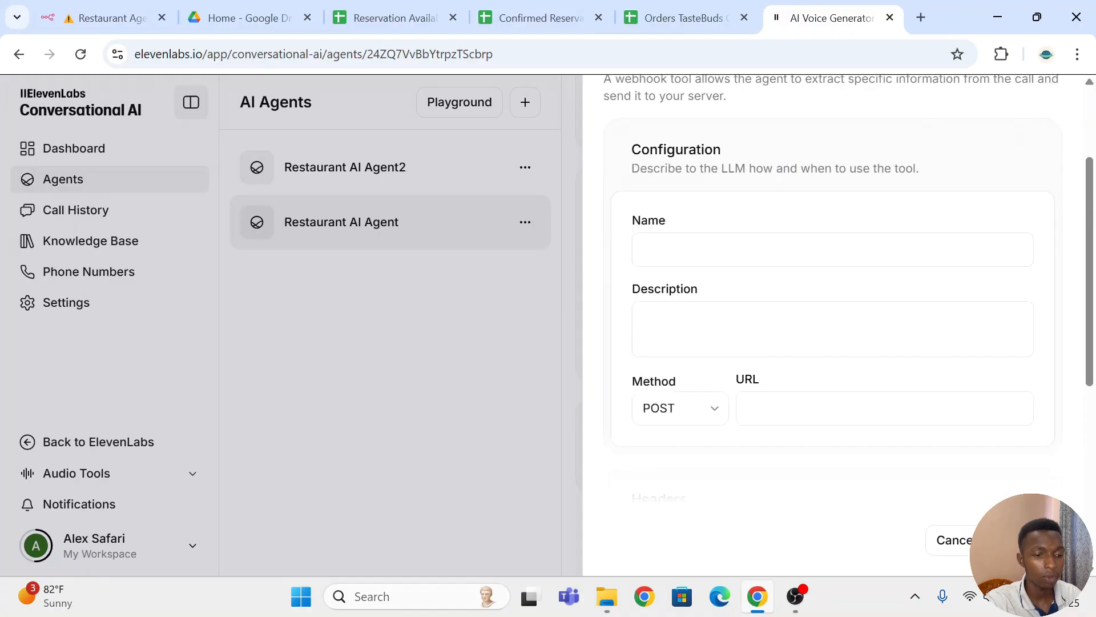
left_click(989, 452)
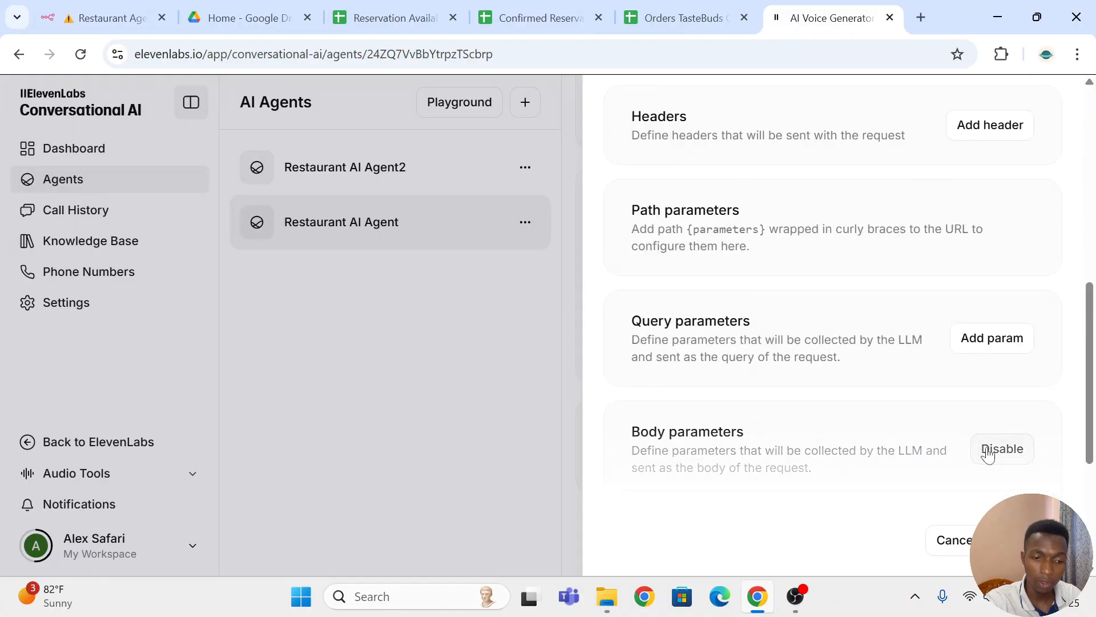
scroll(904, 327, "down", 5)
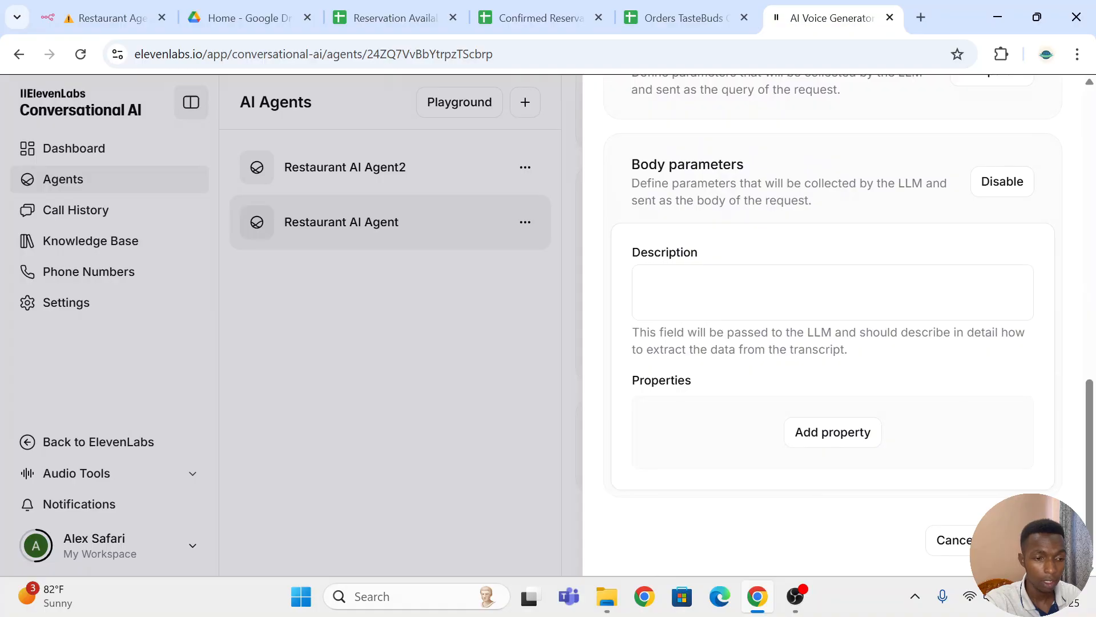
- Add a blank String property to the new tool's body parameters, check its identifier and description fields, and discard the tool
left_click(832, 292)
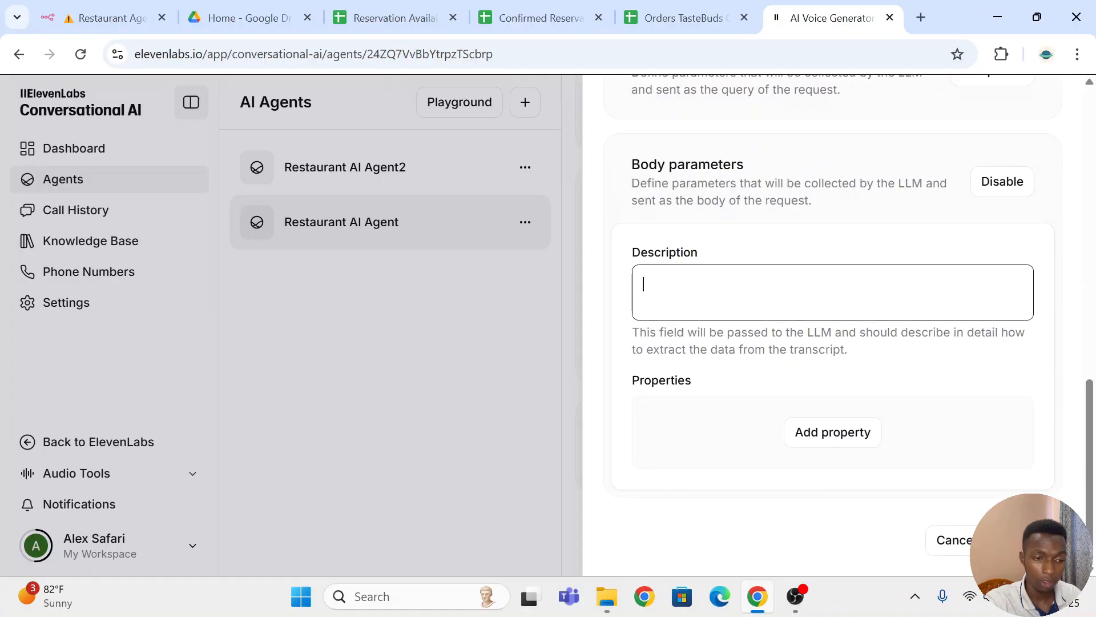
left_click(827, 433)
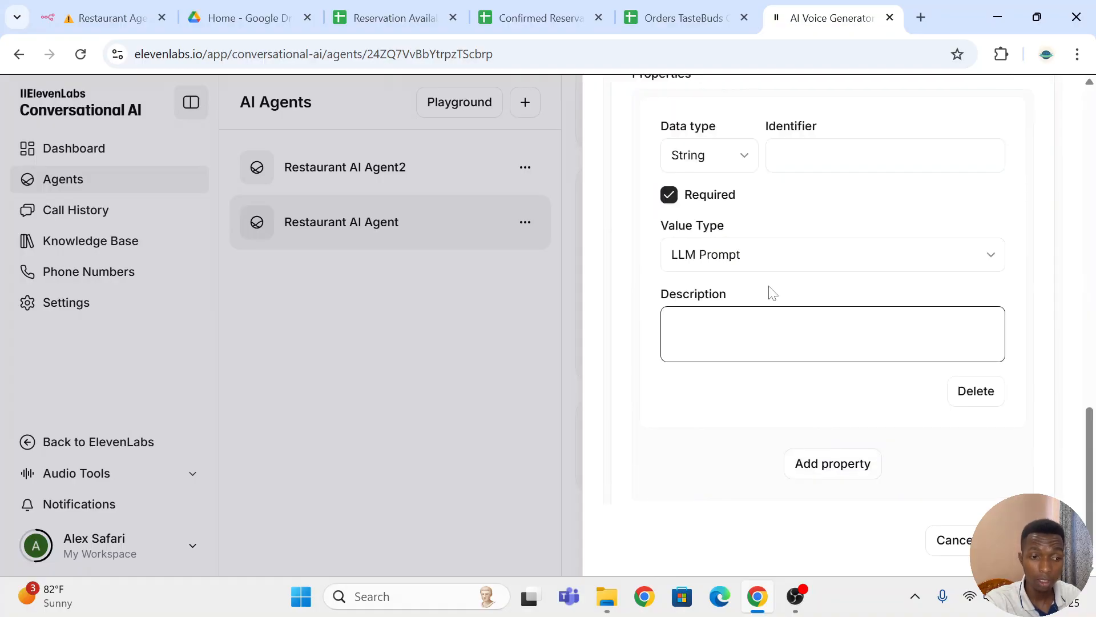
scroll(822, 184, "up", 2)
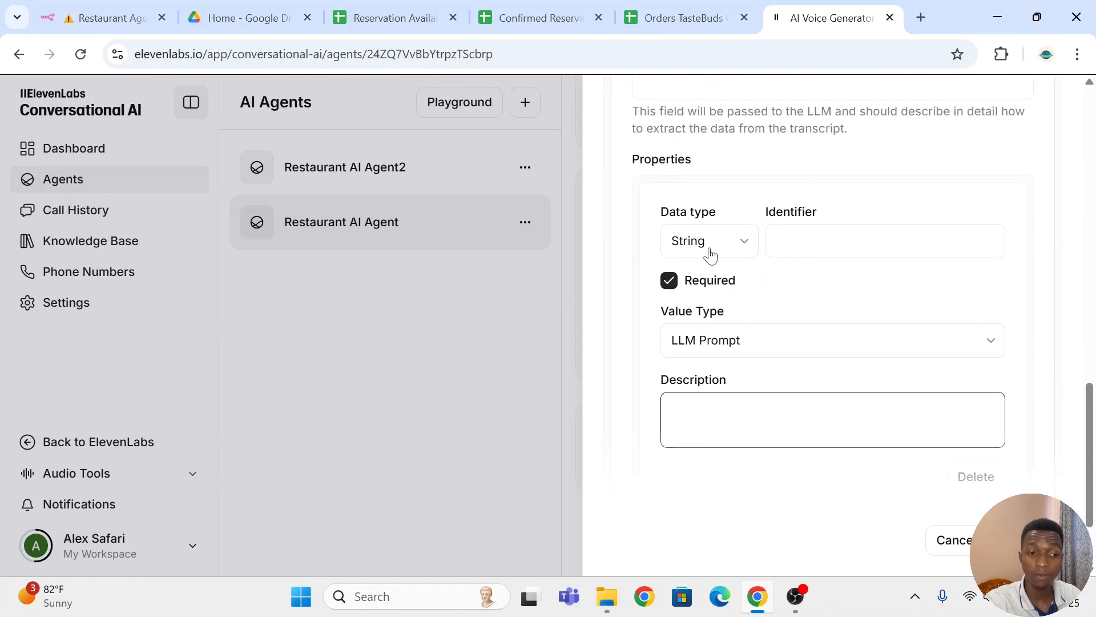
left_click(835, 241)
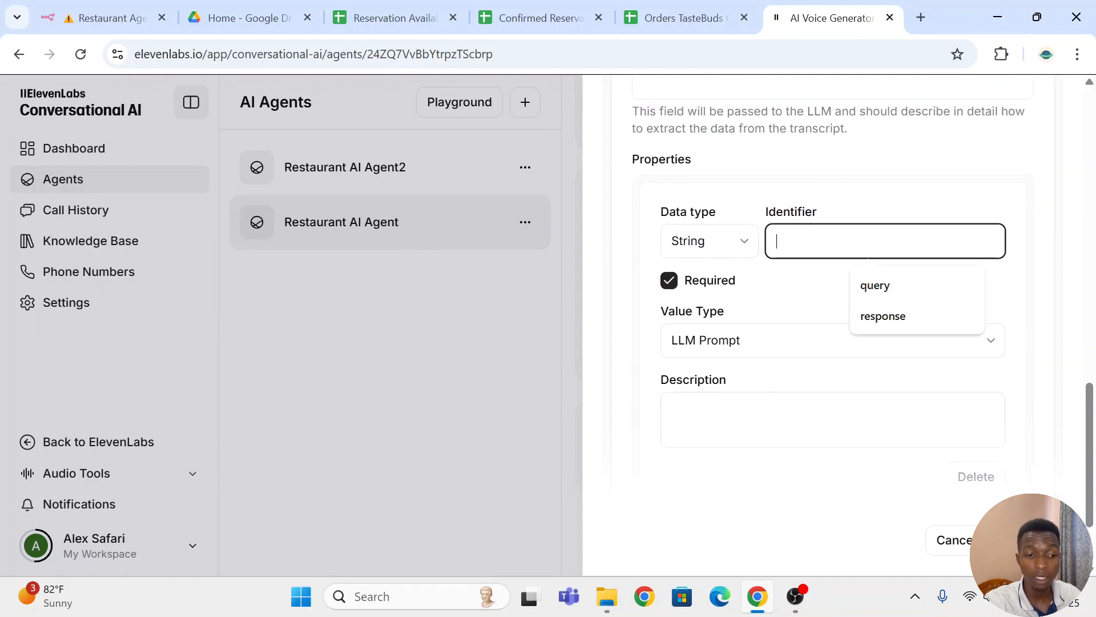
left_click(832, 419)
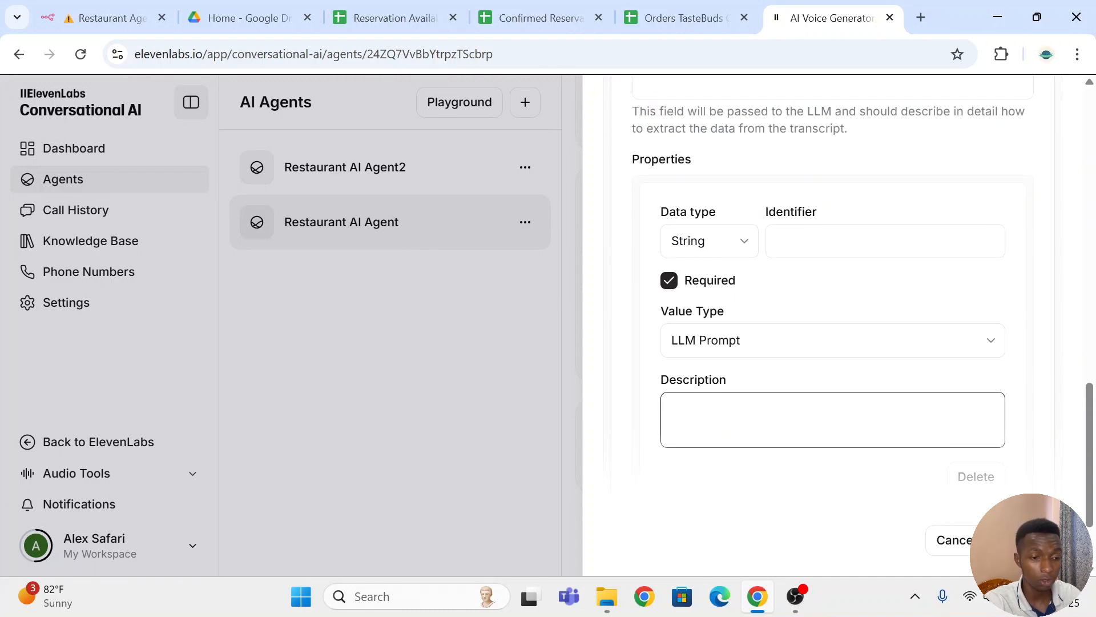
left_click(506, 332)
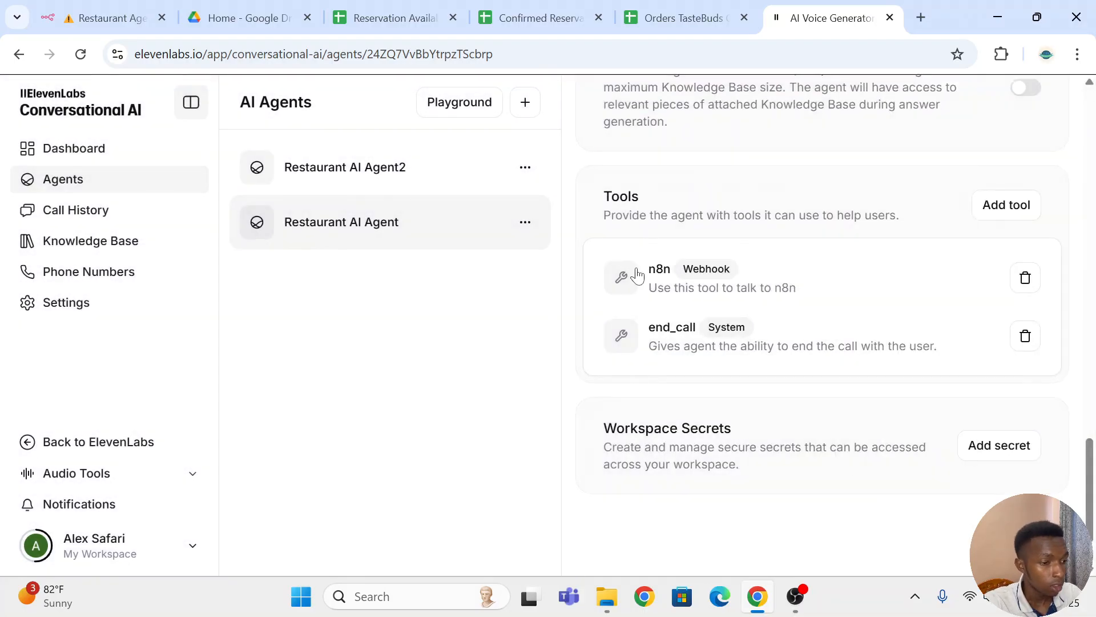
- Examine the agent's voice settings, including Flash, TTS output format, pronunciation dictionaries, streaming latency, stability, speed and similarity
scroll(636, 274, "up", 5)
scroll(647, 298, "down", 6)
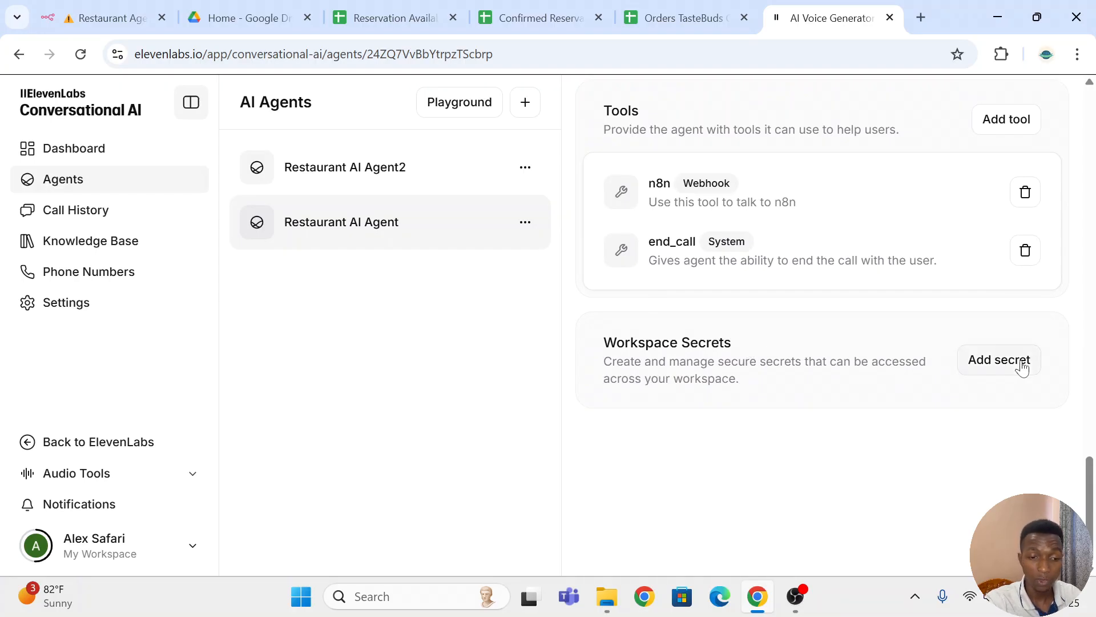
scroll(901, 397, "up", 15)
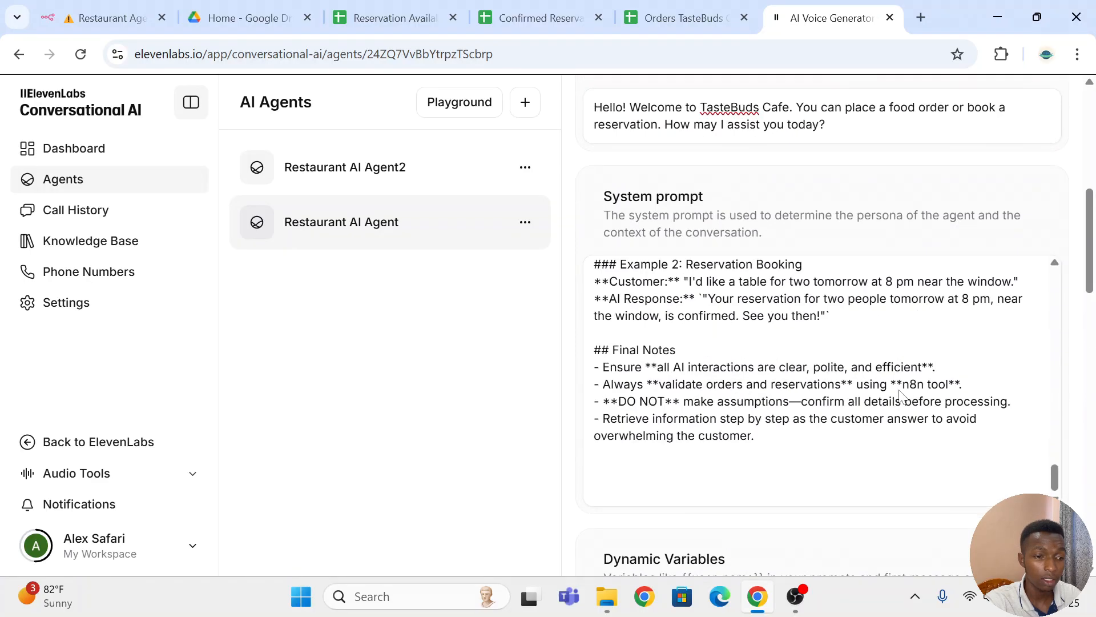
left_click(635, 159)
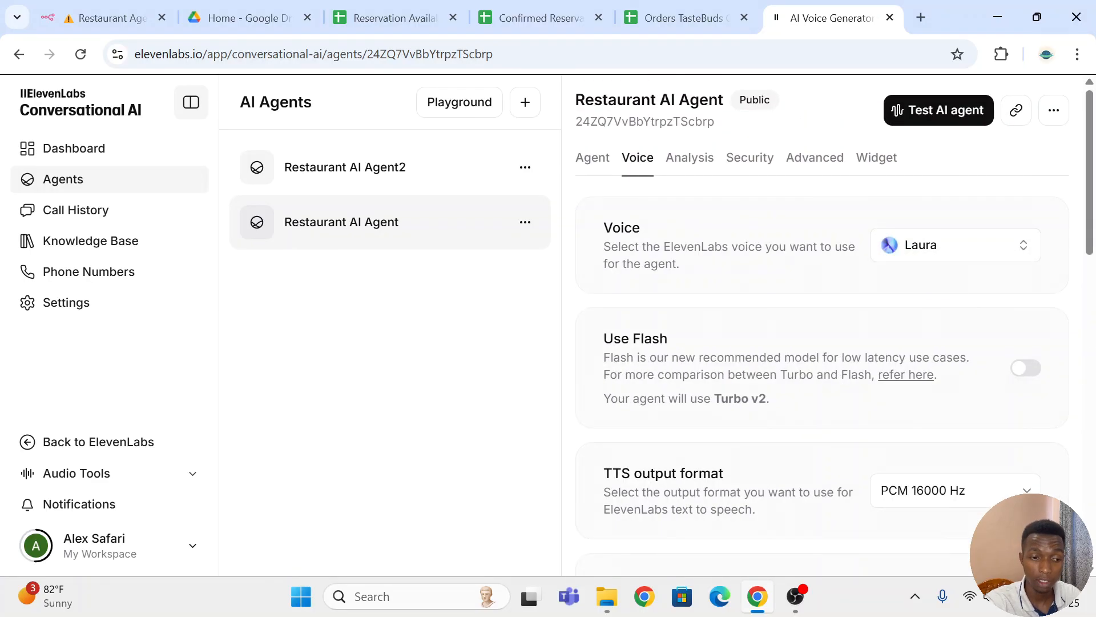
scroll(822, 342, "down", 3)
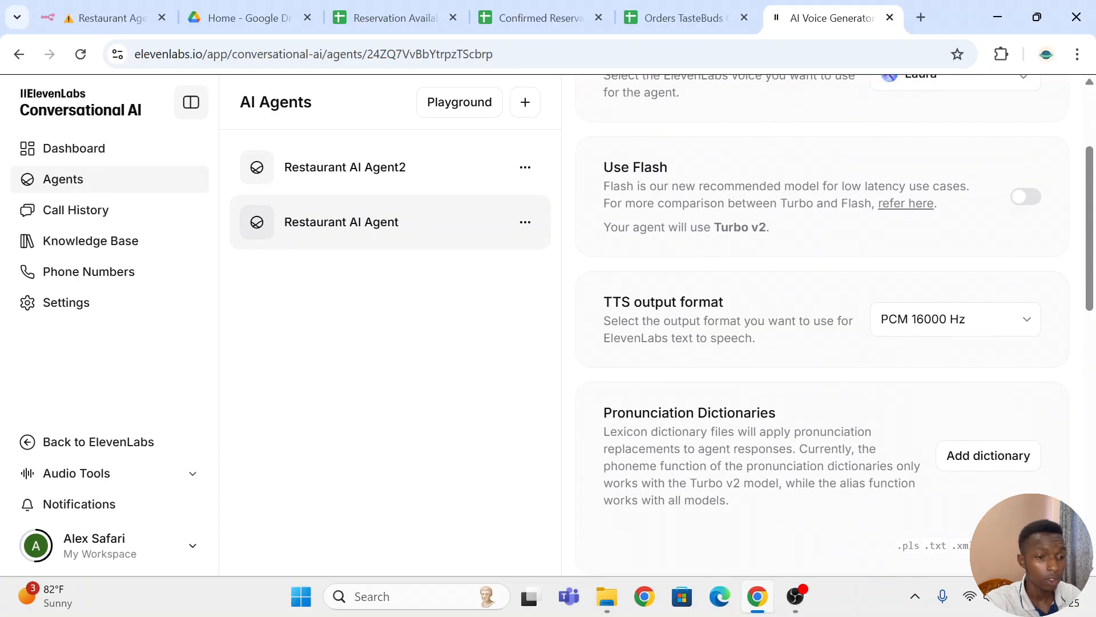
scroll(737, 201, "down", 7)
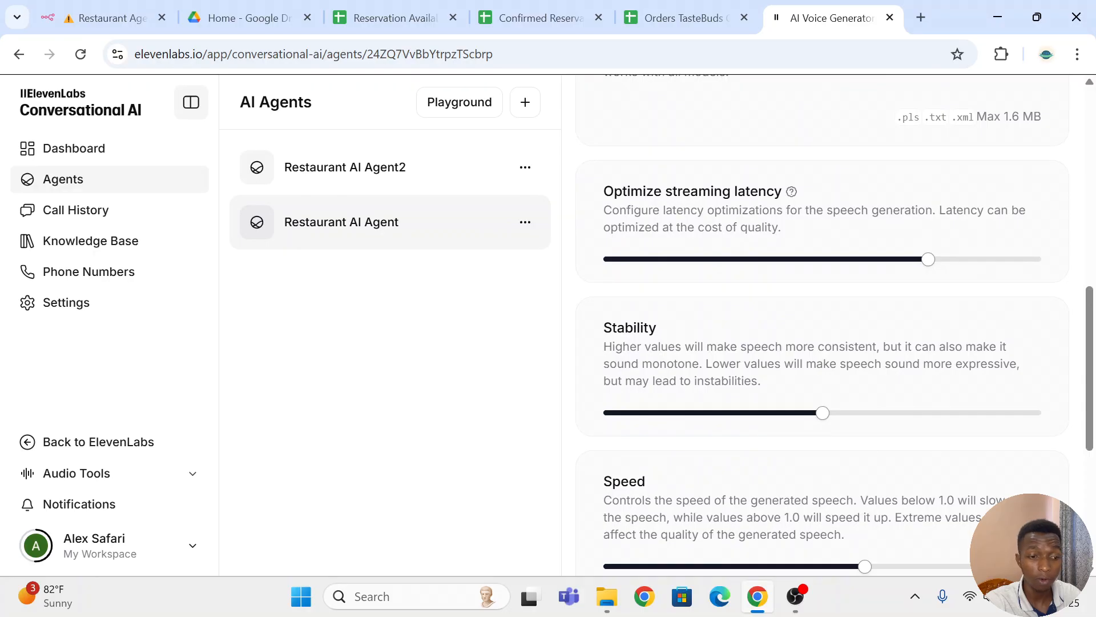
scroll(768, 213, "down", 5)
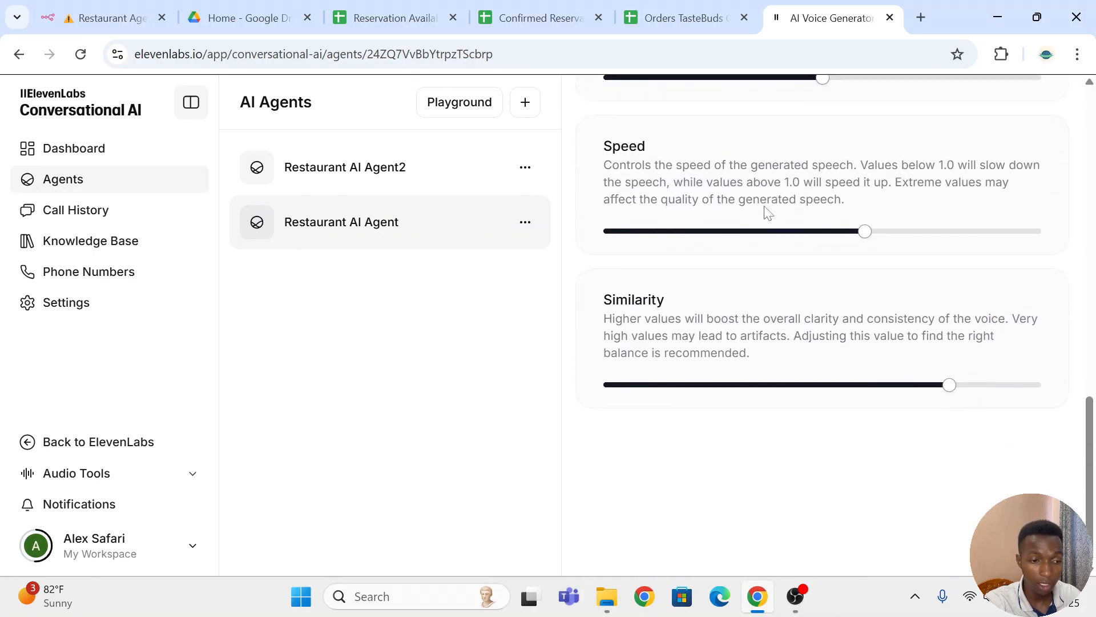
scroll(805, 285, "up", 15)
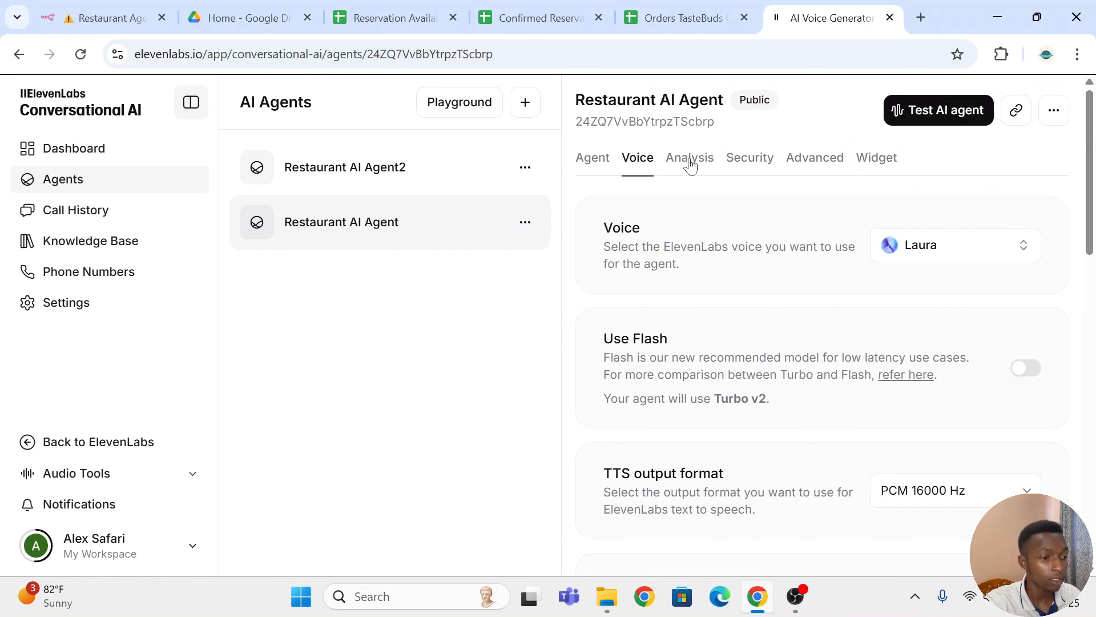
- Examine the agent's analysis options and its security settings for authentication, allowlist, overrides and call limits
left_click(689, 162)
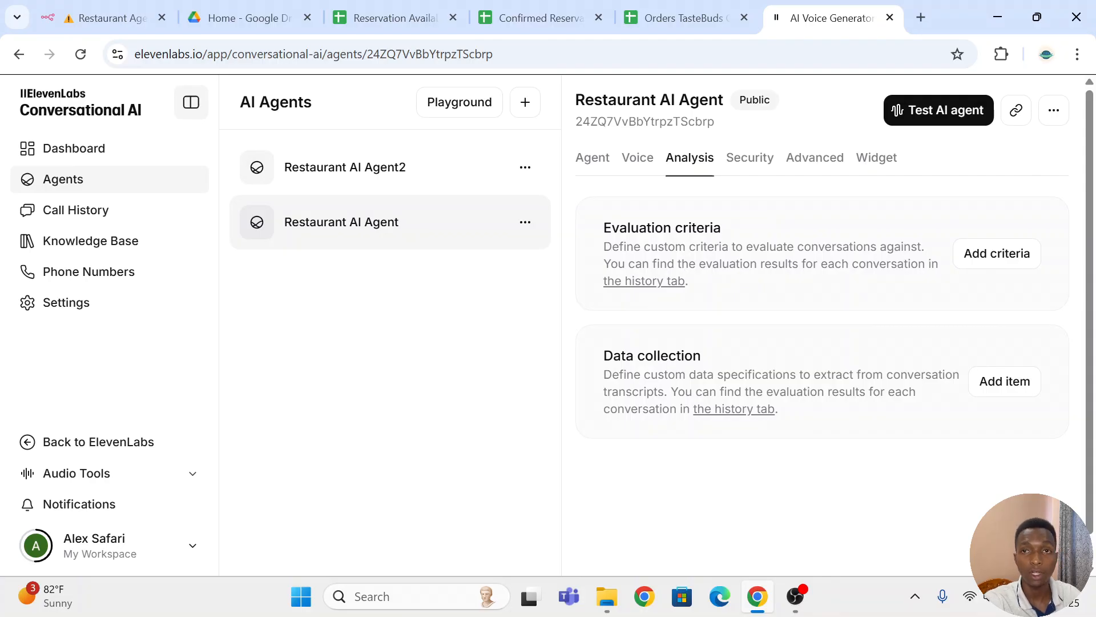
left_click(743, 167)
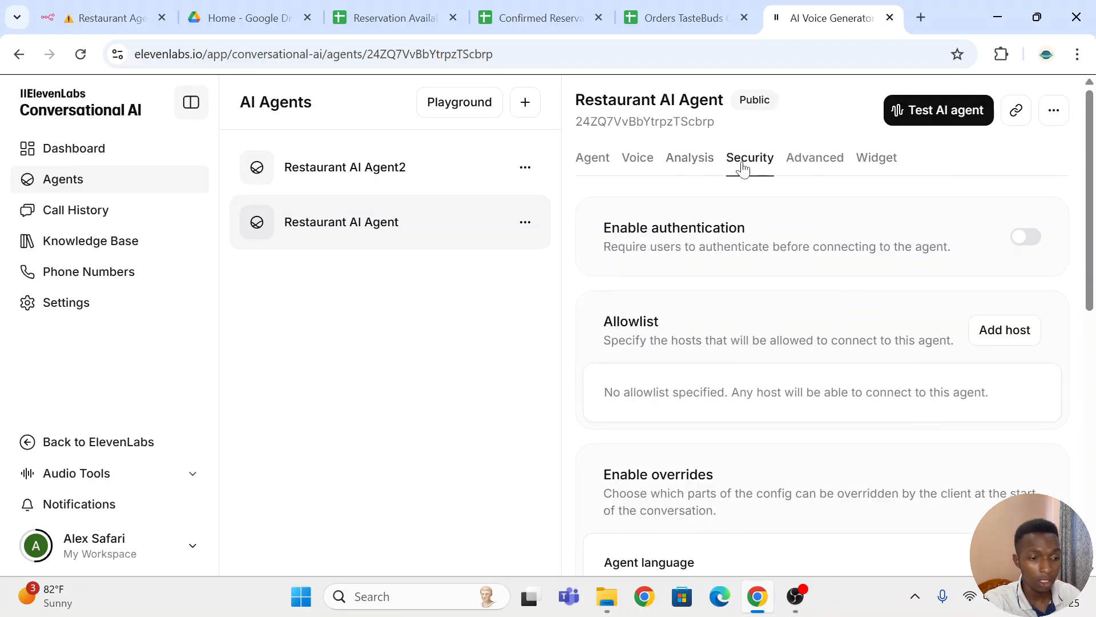
scroll(807, 238, "down", 6)
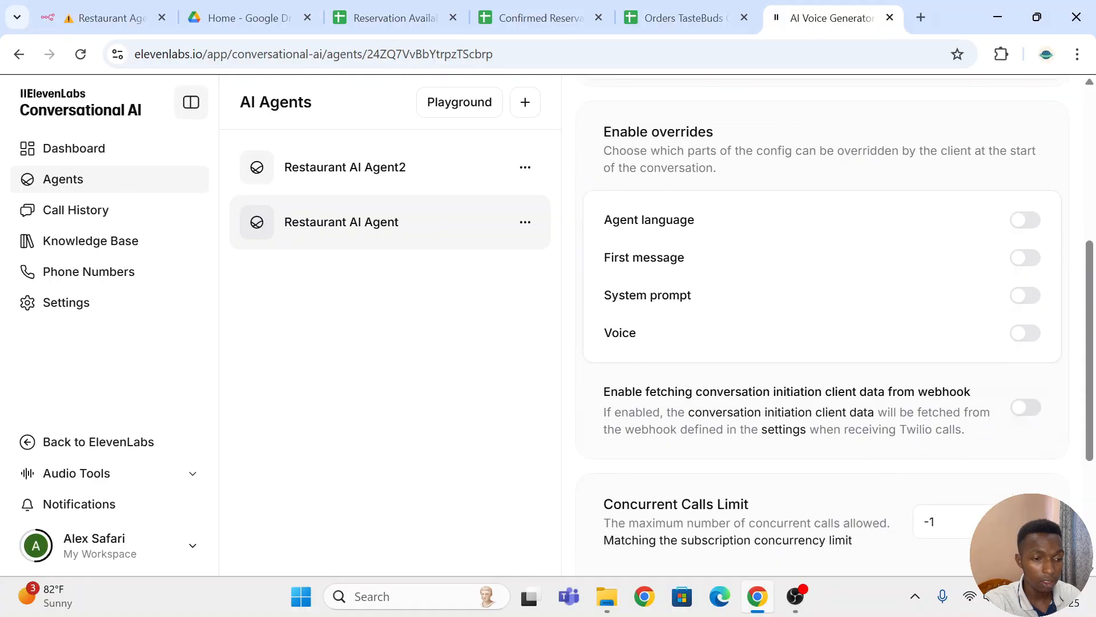
scroll(822, 319, "down", 3)
scroll(808, 238, "up", 9)
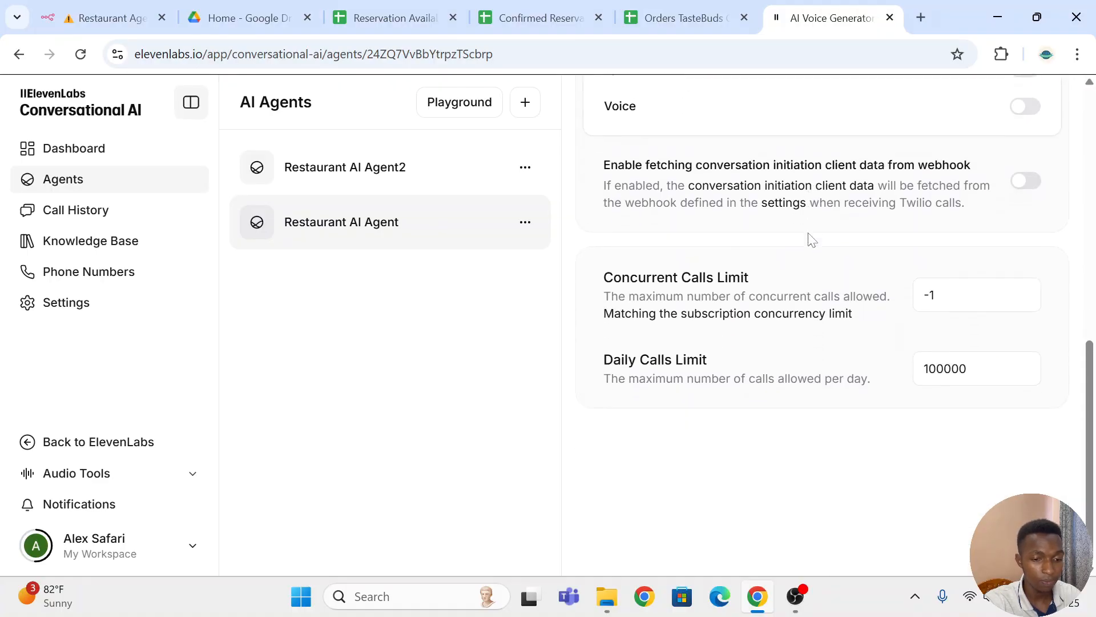
- Examine the agent's advanced settings, from turn timeout and conversation duration to client events, privacy and conversation retention
left_click(815, 161)
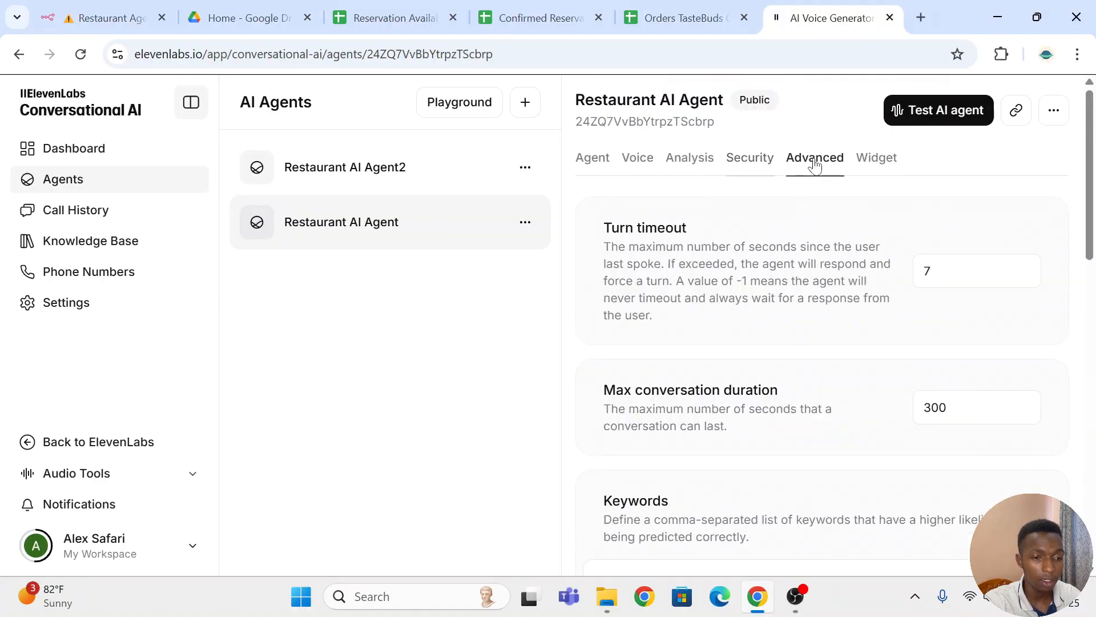
scroll(827, 251, "down", 3)
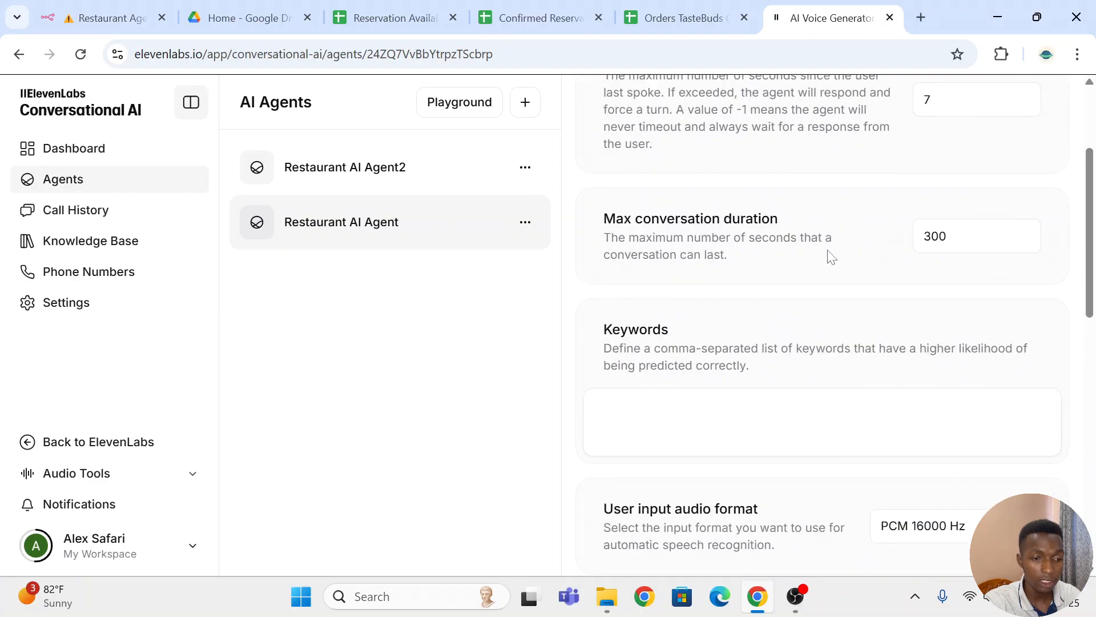
scroll(828, 251, "up", 2)
scroll(831, 256, "down", 9)
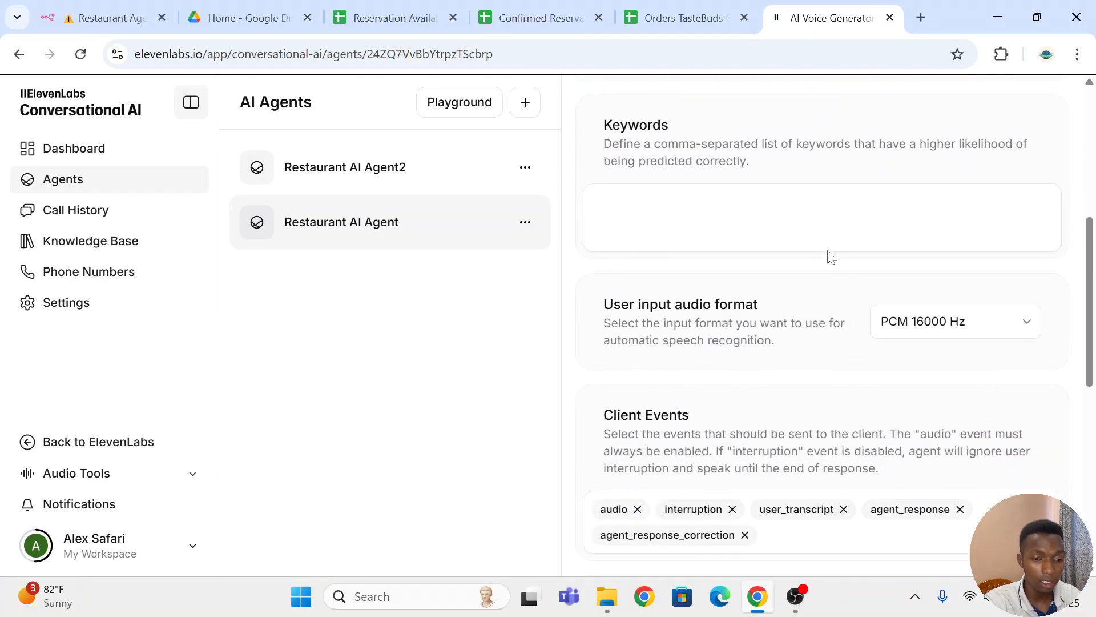
scroll(832, 256, "down", 3)
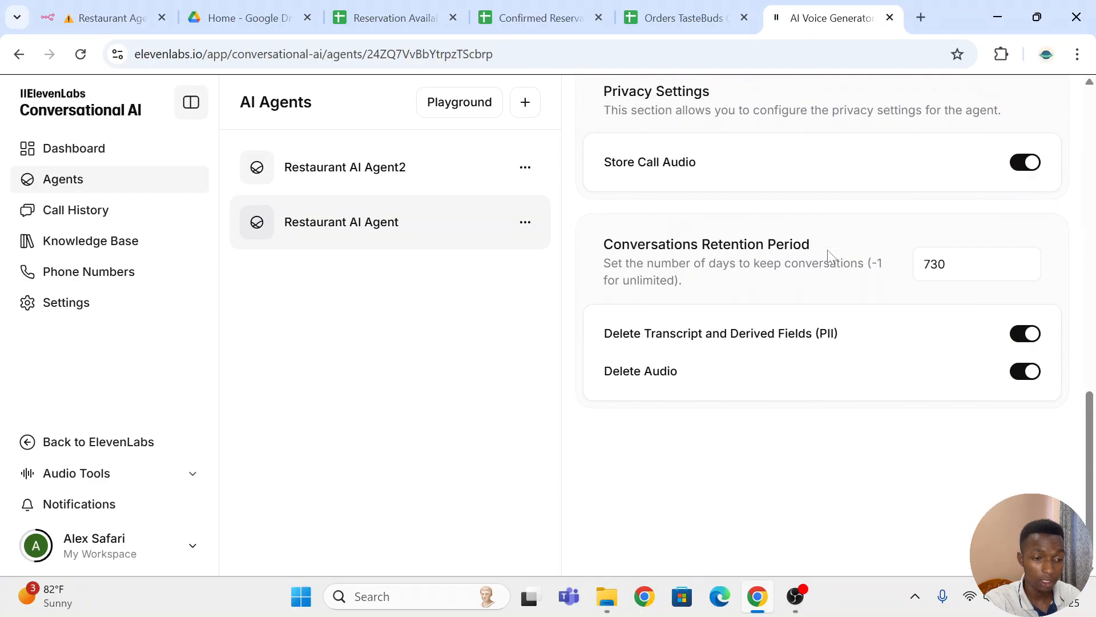
scroll(827, 249, "up", 15)
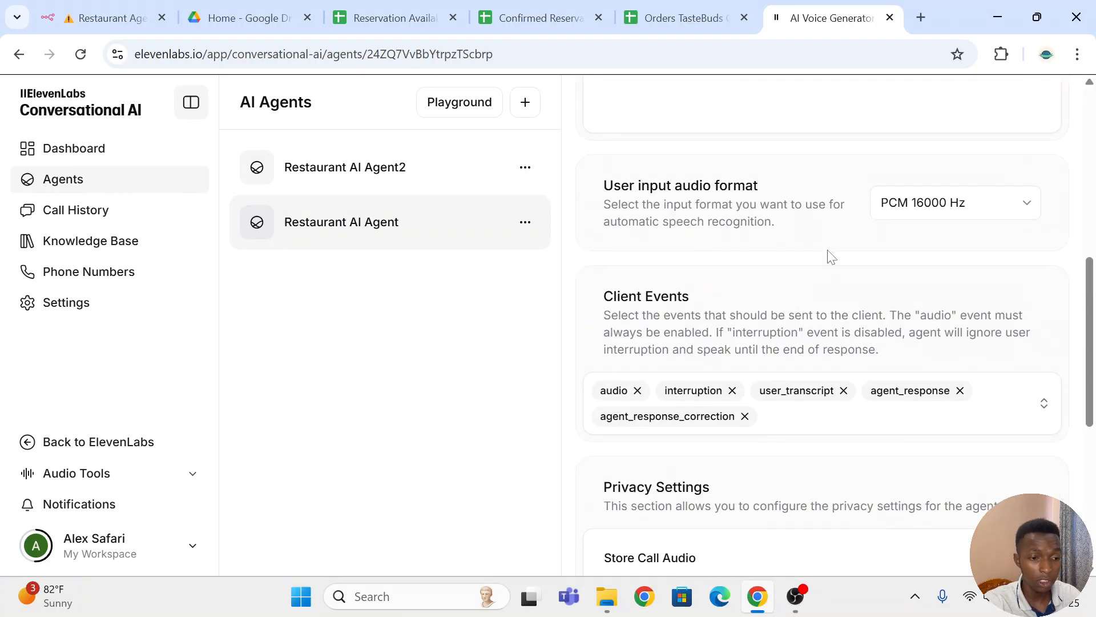
- Examine the agent's widget settings, including embed code, feedback collection, appearance, avatar, text contents and terms and conditions
left_click(877, 158)
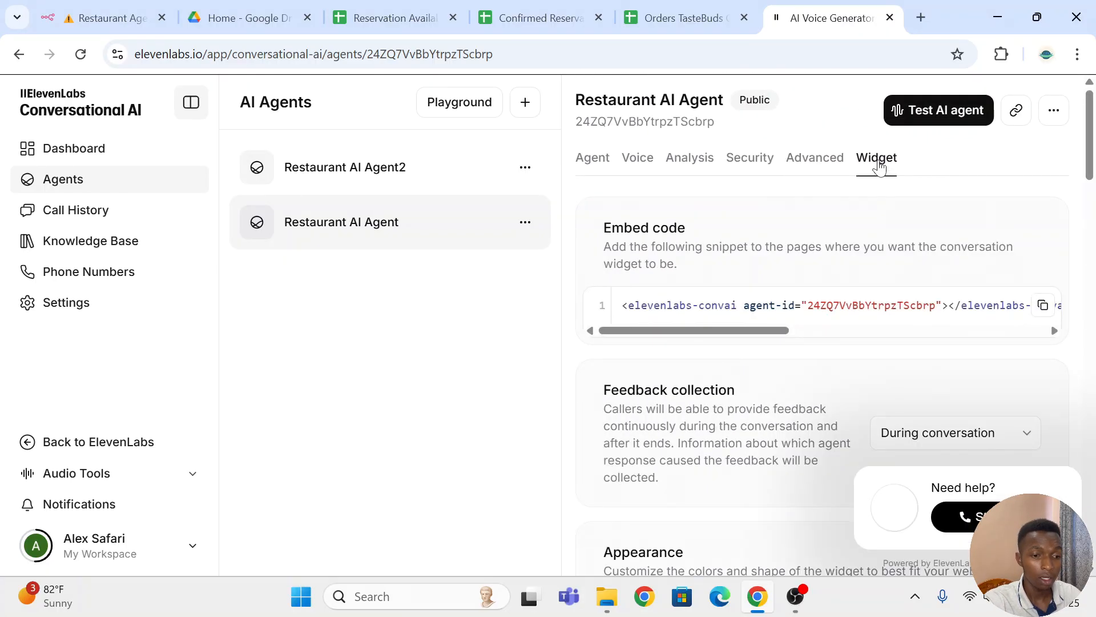
scroll(881, 275, "down", 1)
scroll(880, 275, "down", 10)
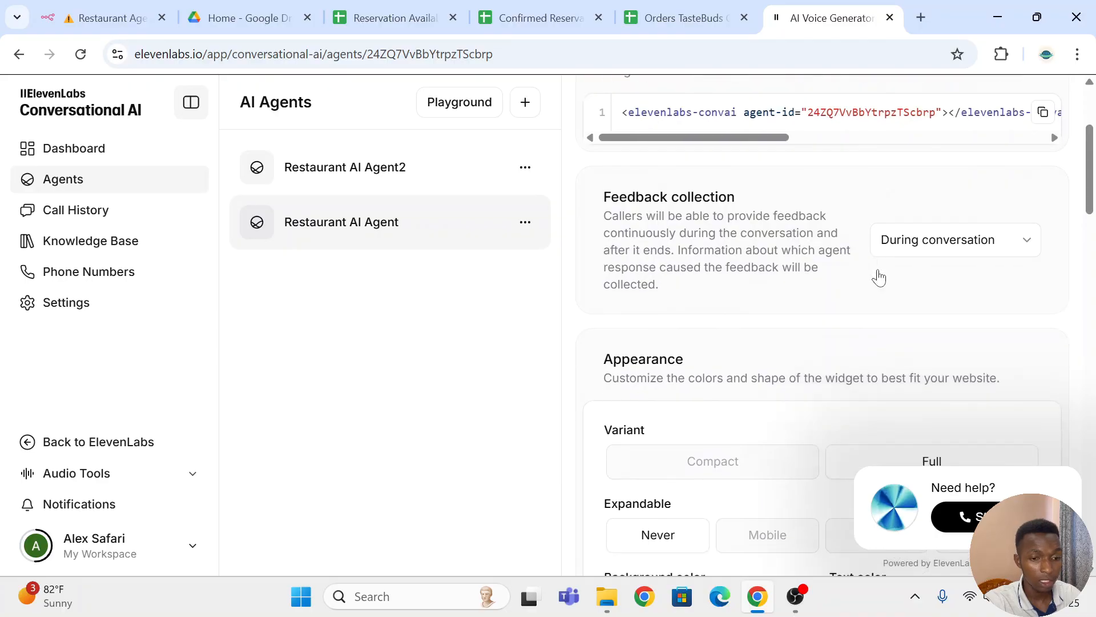
scroll(879, 275, "down", 10)
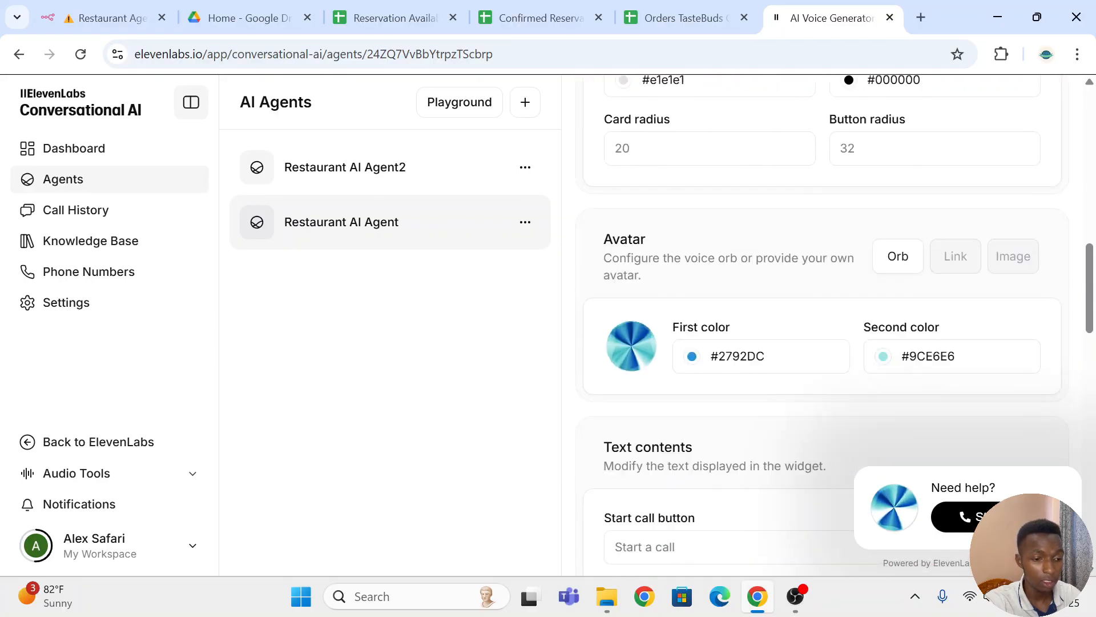
scroll(880, 277, "down", 6)
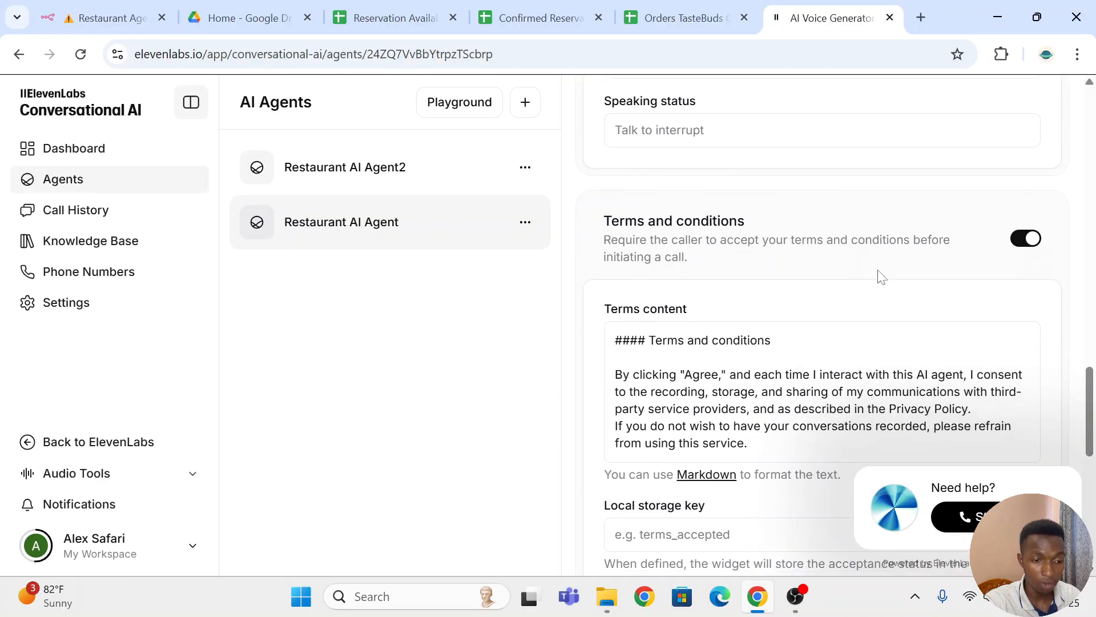
scroll(835, 234, "up", 20)
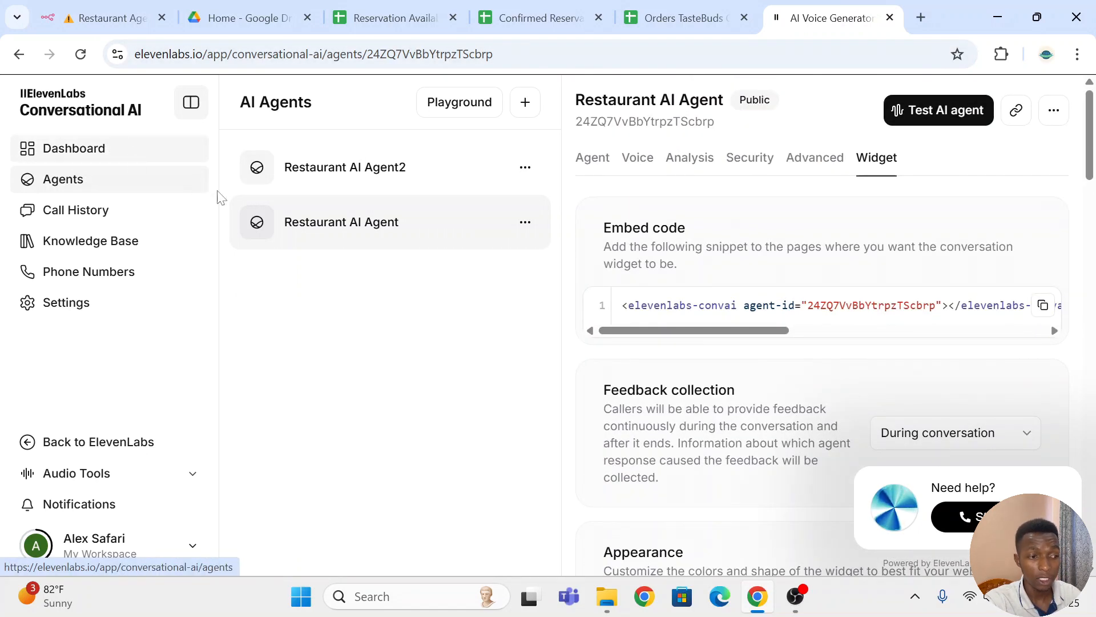
- Switch to the n8n restaurant workflow and examine the Webhook node's HTTP method choices, path and authentication options
left_click(106, 13)
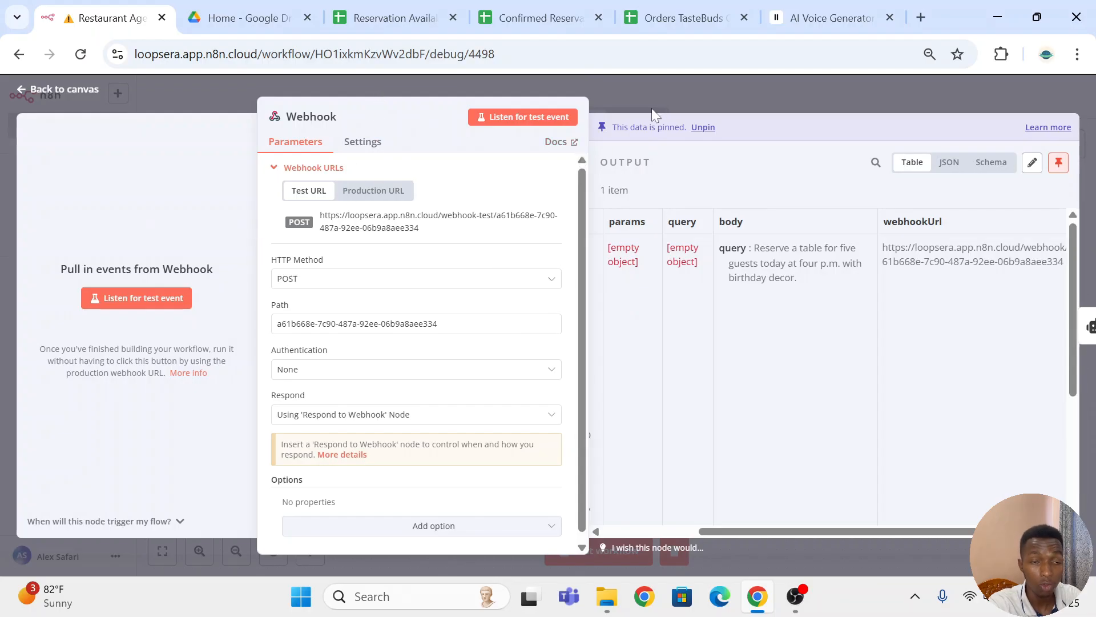
left_click(405, 280)
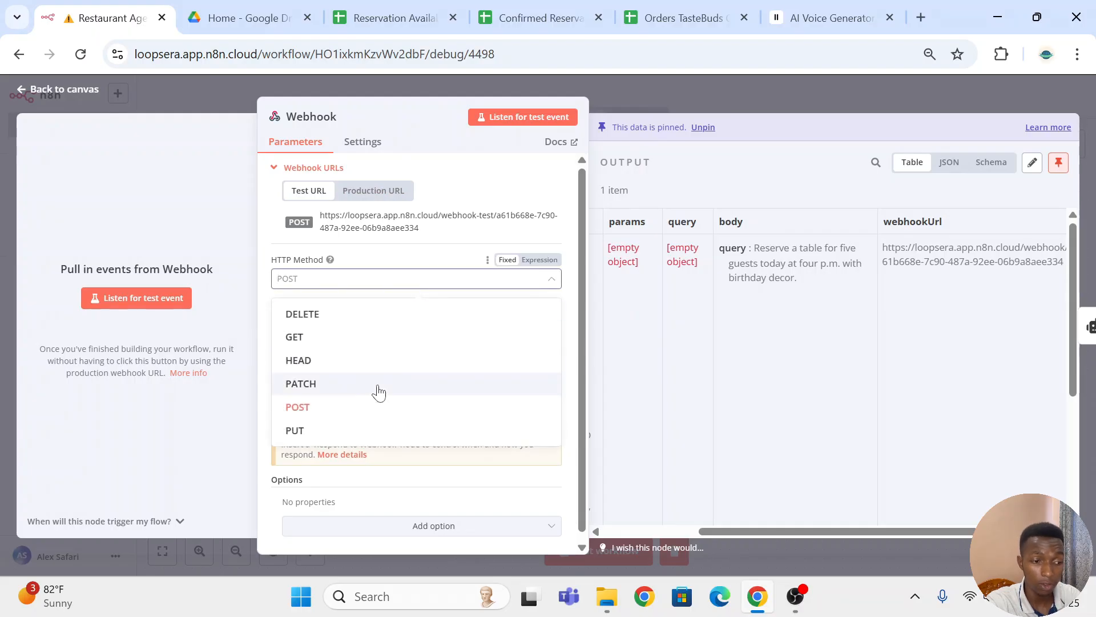
left_click(381, 418)
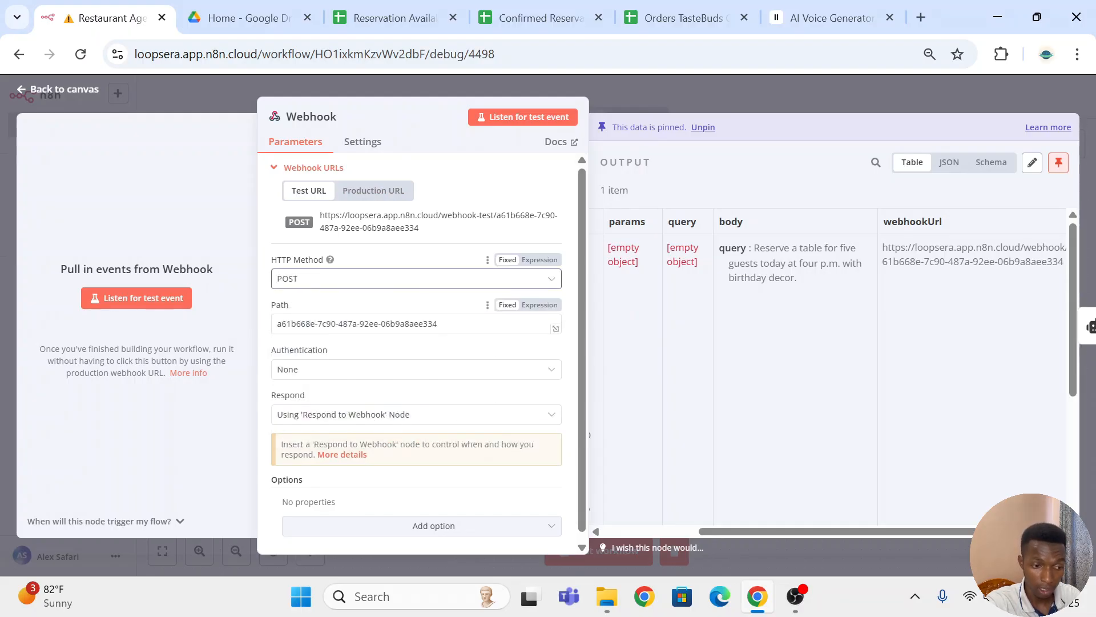
key("Tab")
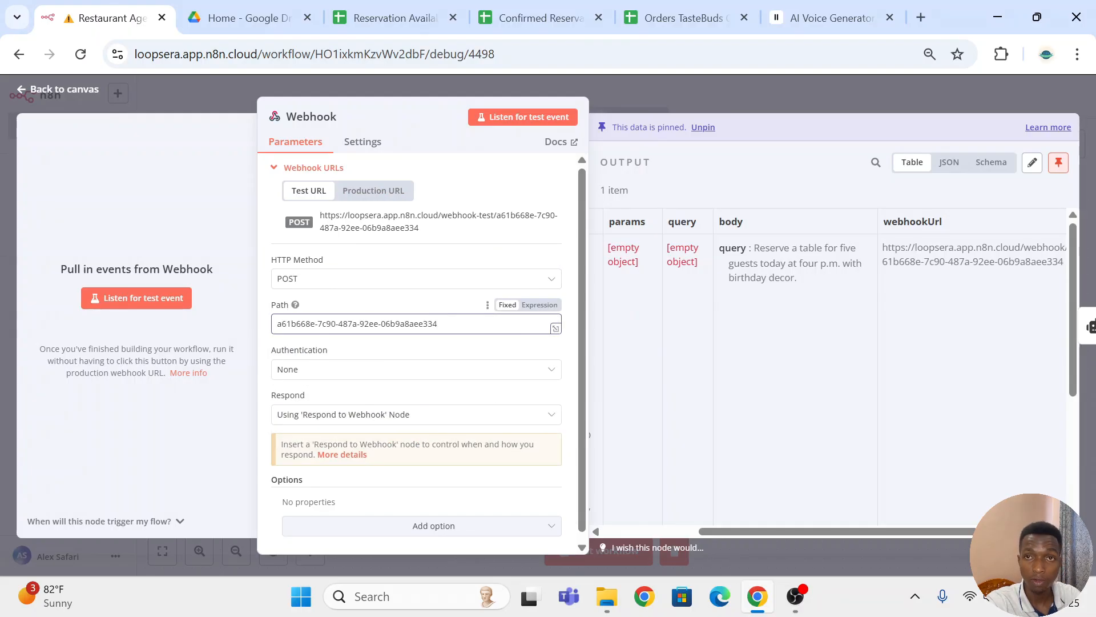
scroll(359, 365, "down", 1)
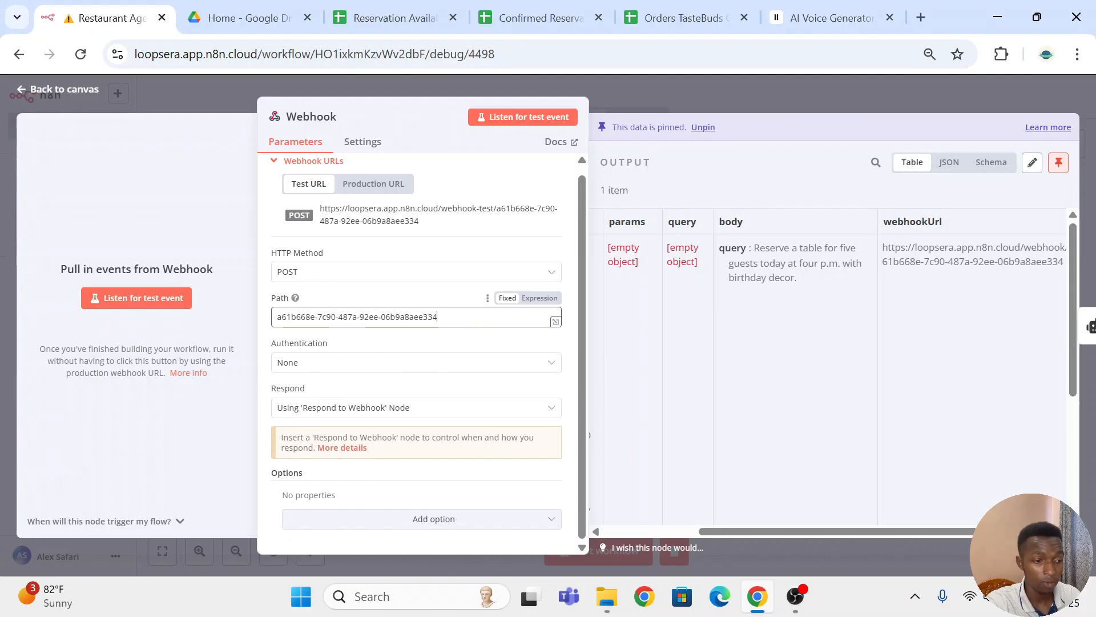
left_click(358, 363)
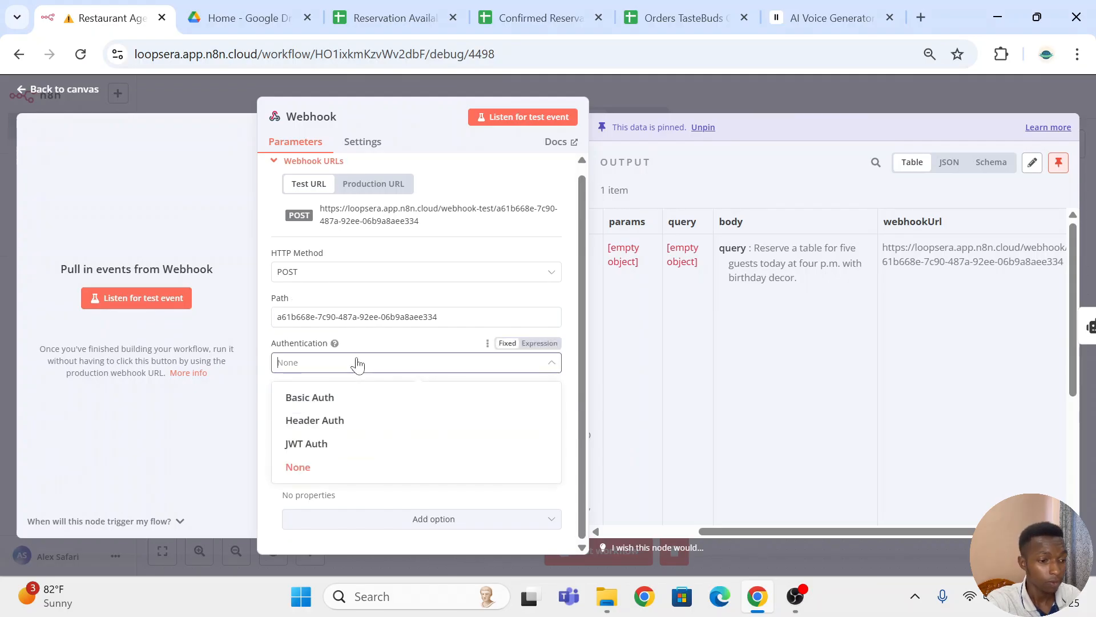
left_click(410, 353)
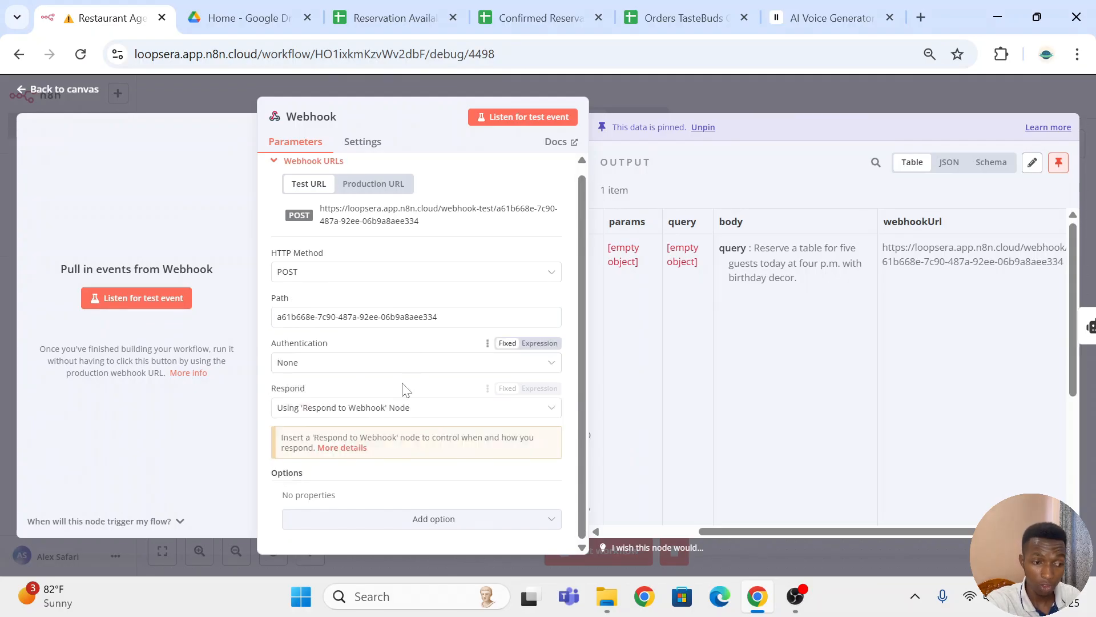
- Review the Webhook node's available Respond modes, keep Using 'Respond to Webhook' Node, and return to the canvas
left_click(434, 408)
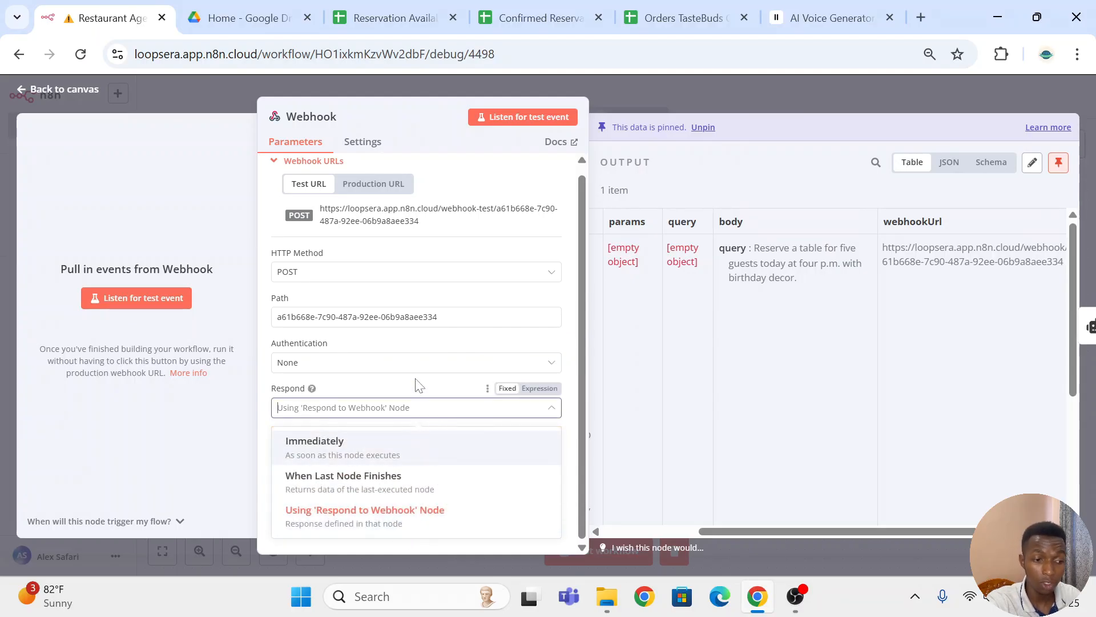
left_click(423, 393)
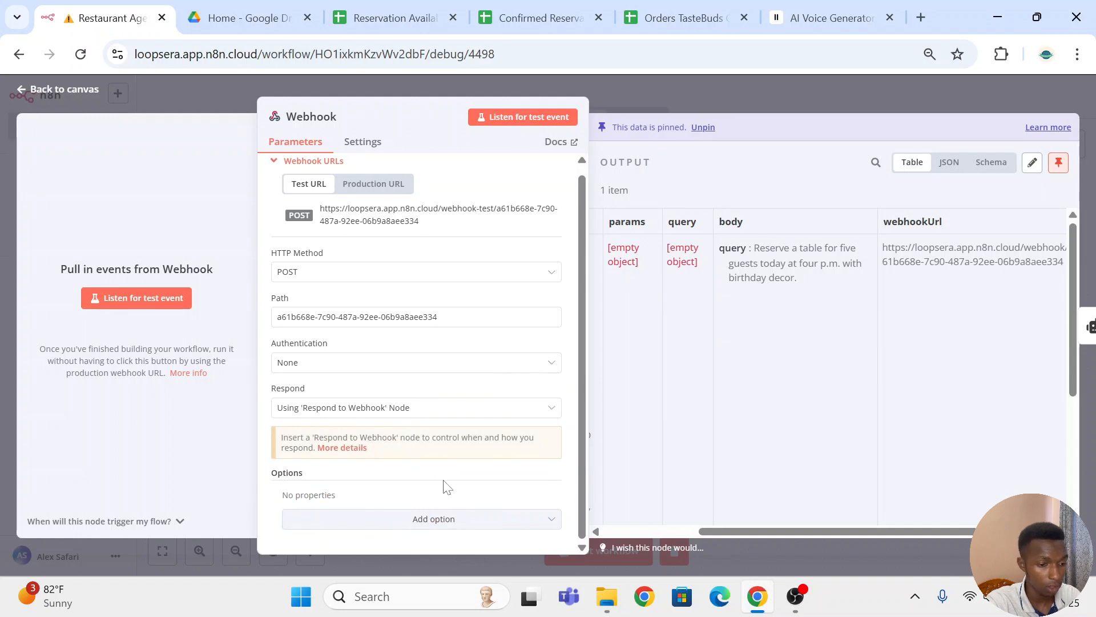
left_click(696, 90)
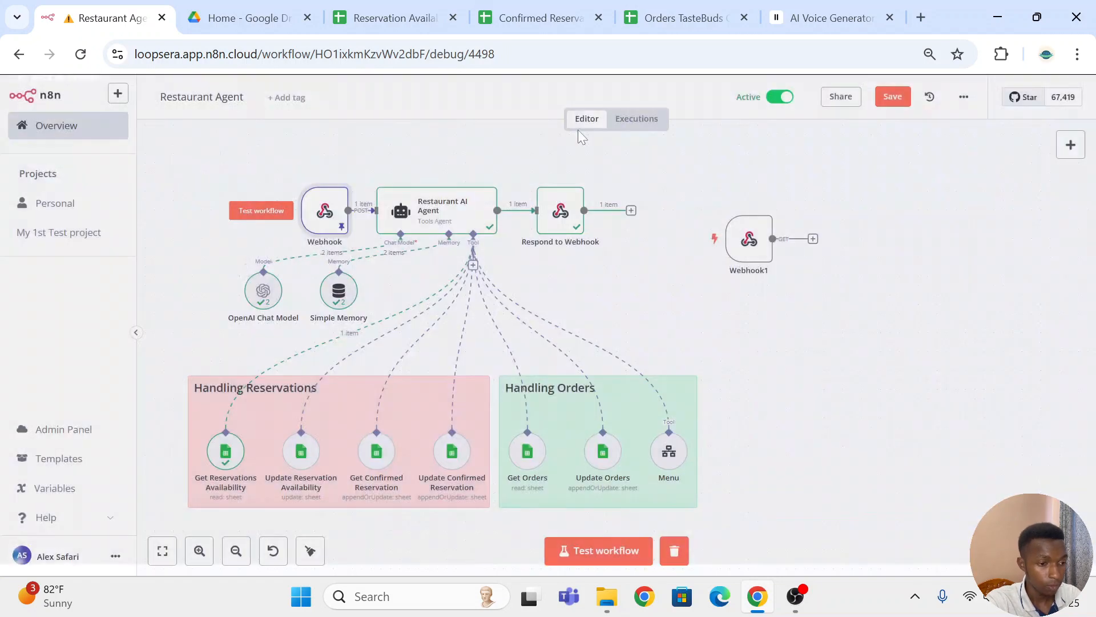
- Open the Restaurant AI Agent node and examine its user prompt expression and the webhook body's query field in the input data
double_click(450, 215)
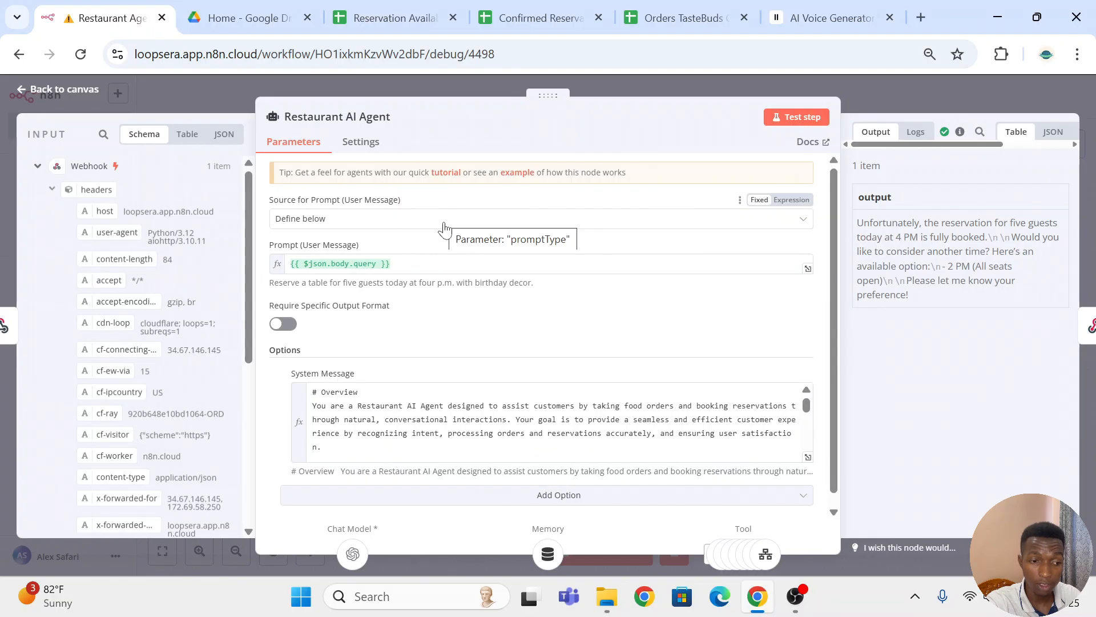
left_click(539, 264)
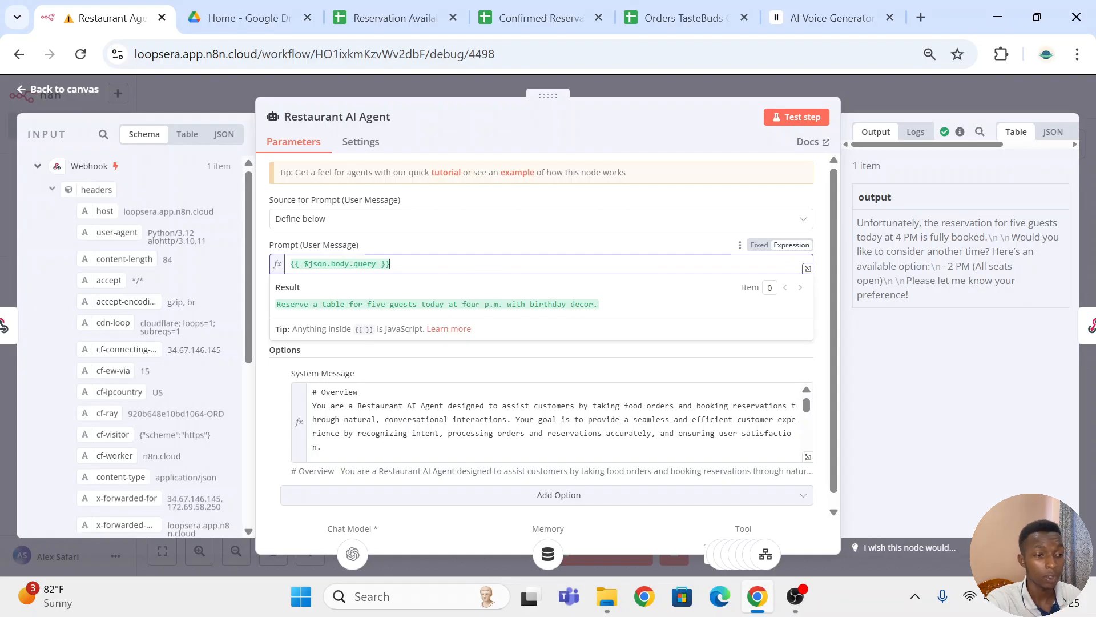
scroll(120, 334, "down", 2)
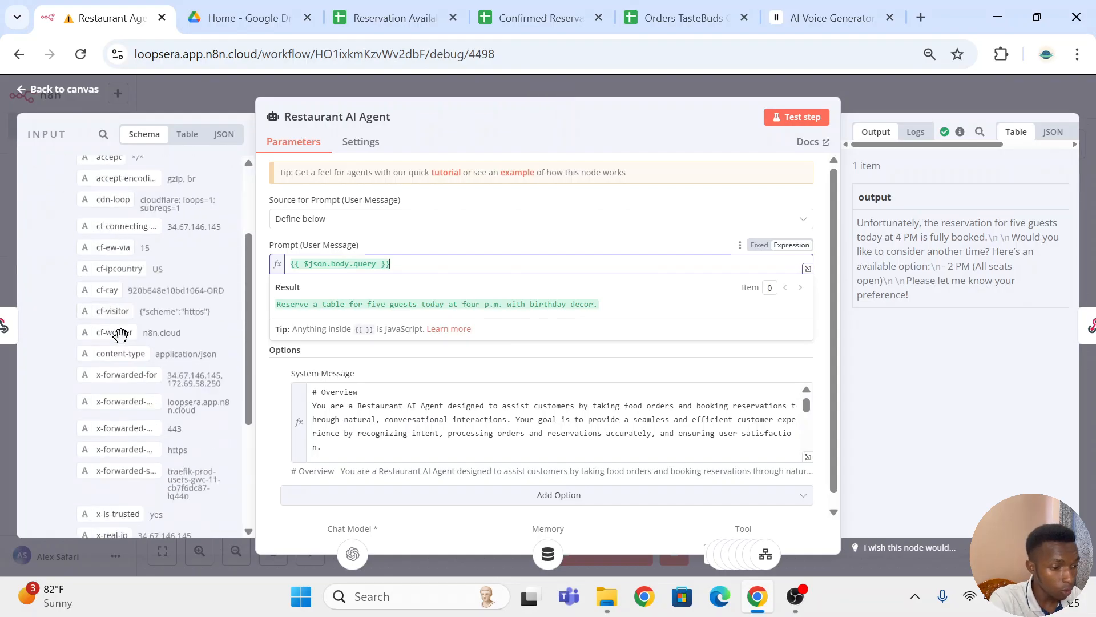
scroll(119, 334, "down", 2)
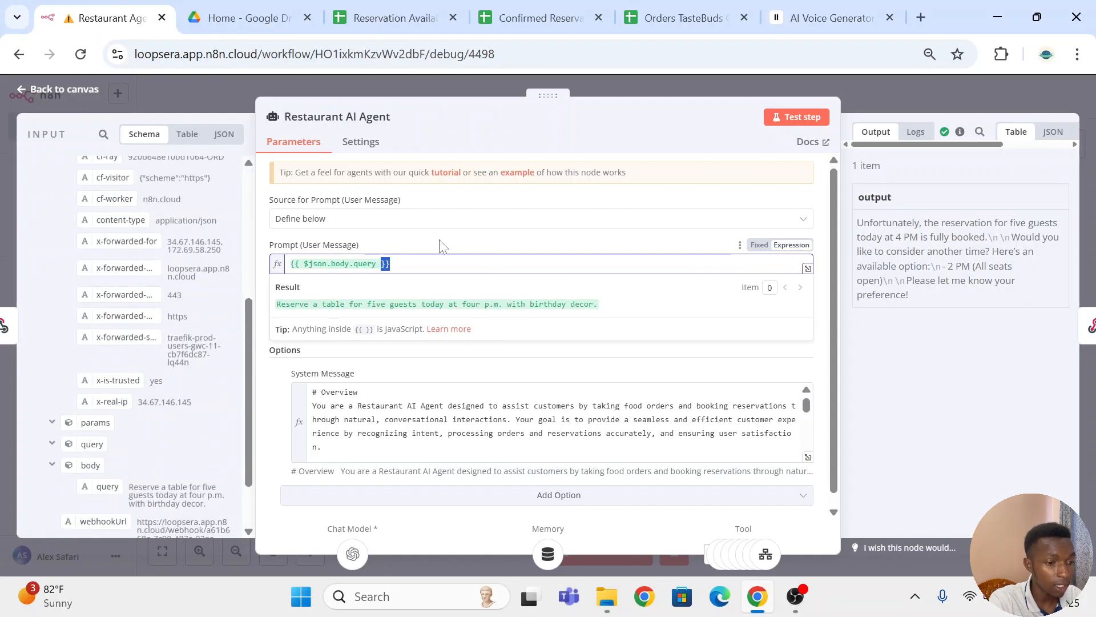
scroll(100, 385, "down", 1)
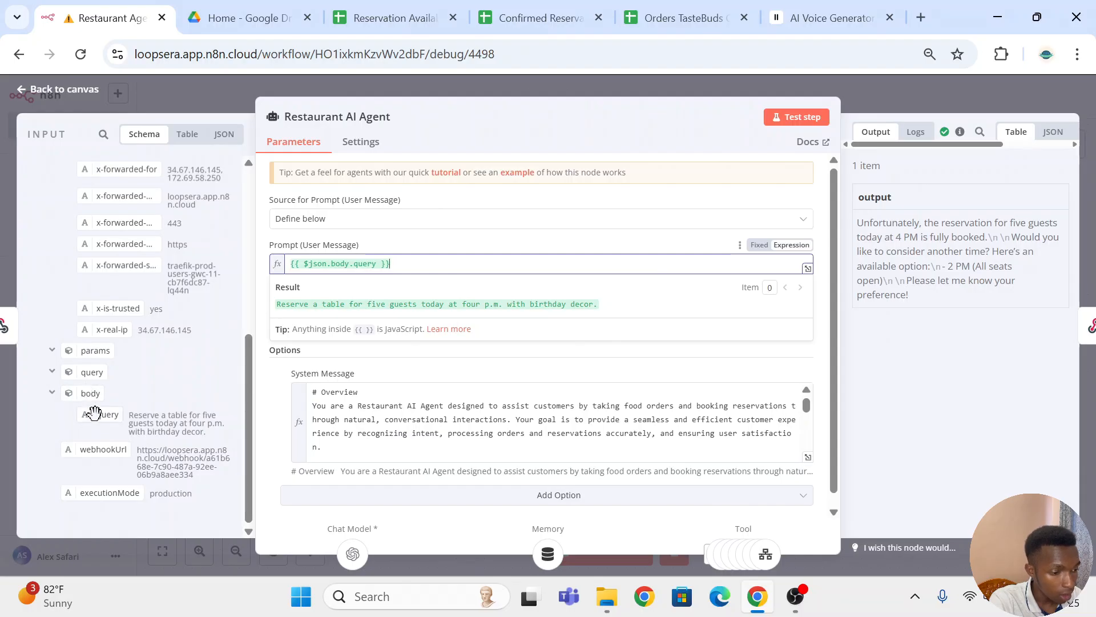
- Try mapping the webhook body's query field into the user prompt again and remove the duplicate expression
left_click_drag(95, 412, 430, 269)
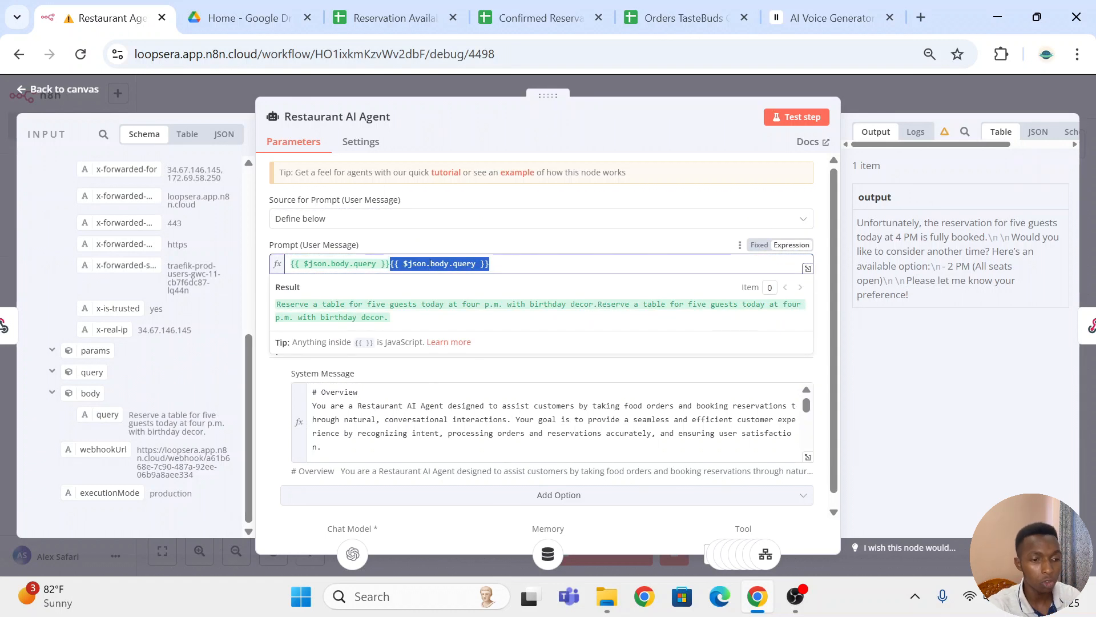
key("BackSpace")
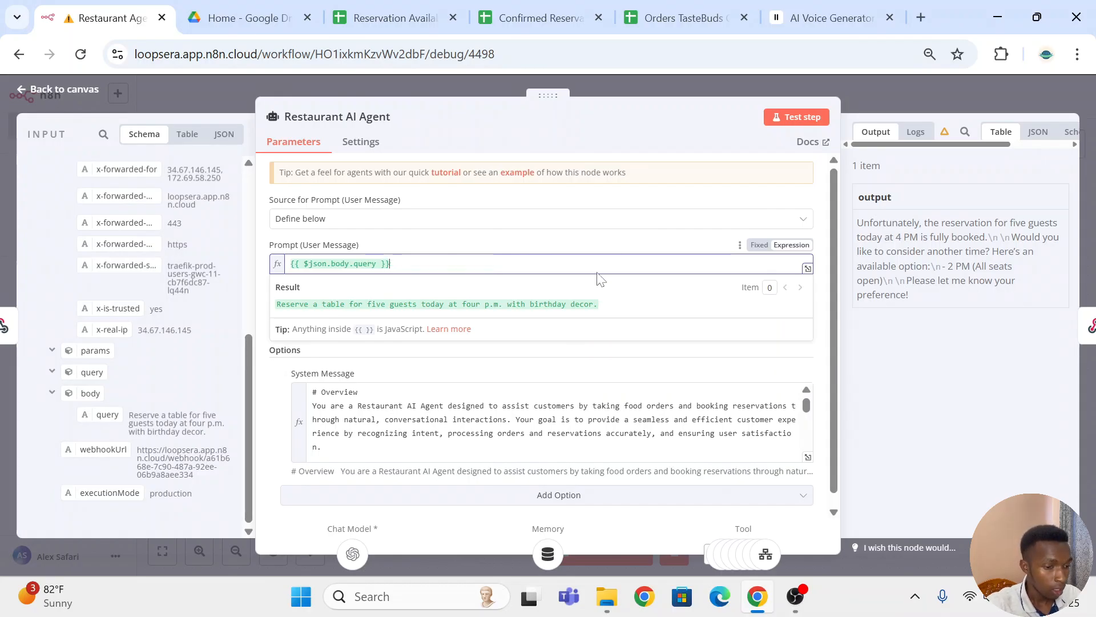
left_click(612, 241)
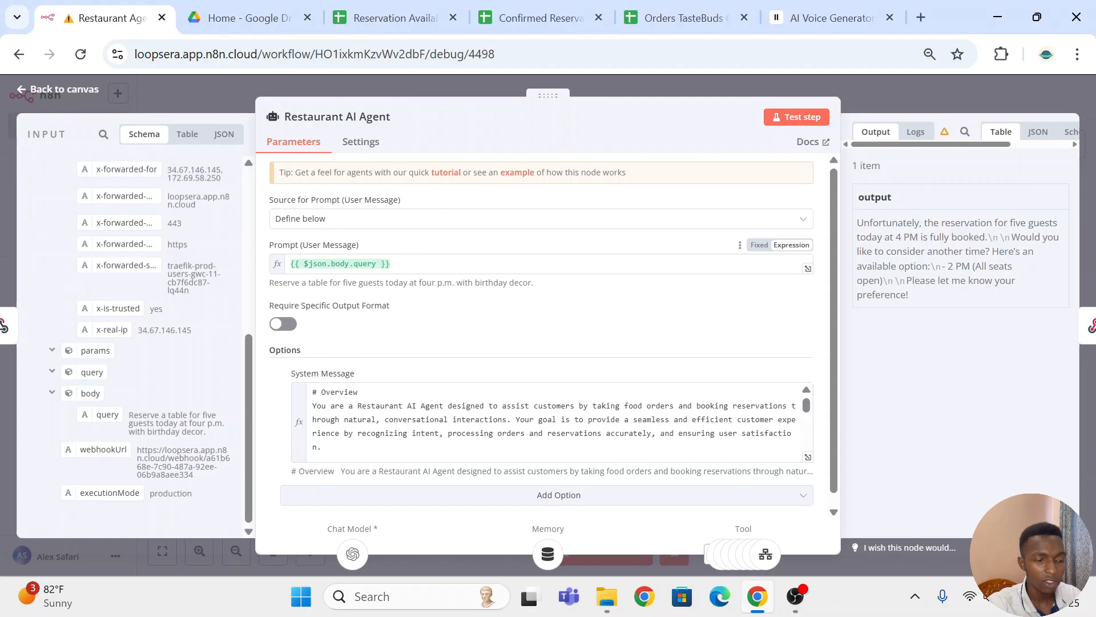
left_click_drag(270, 283, 504, 282)
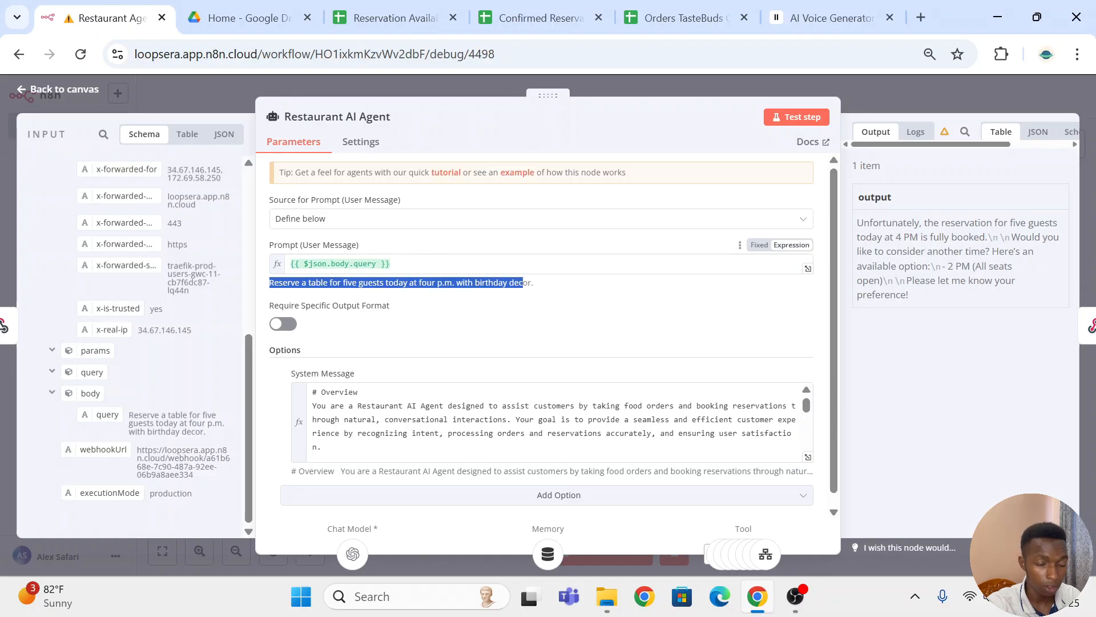
left_click(531, 294)
- Open the agent's System Message in the expanded expression editor and review its Overview and Context sections
scroll(526, 311, "down", 1)
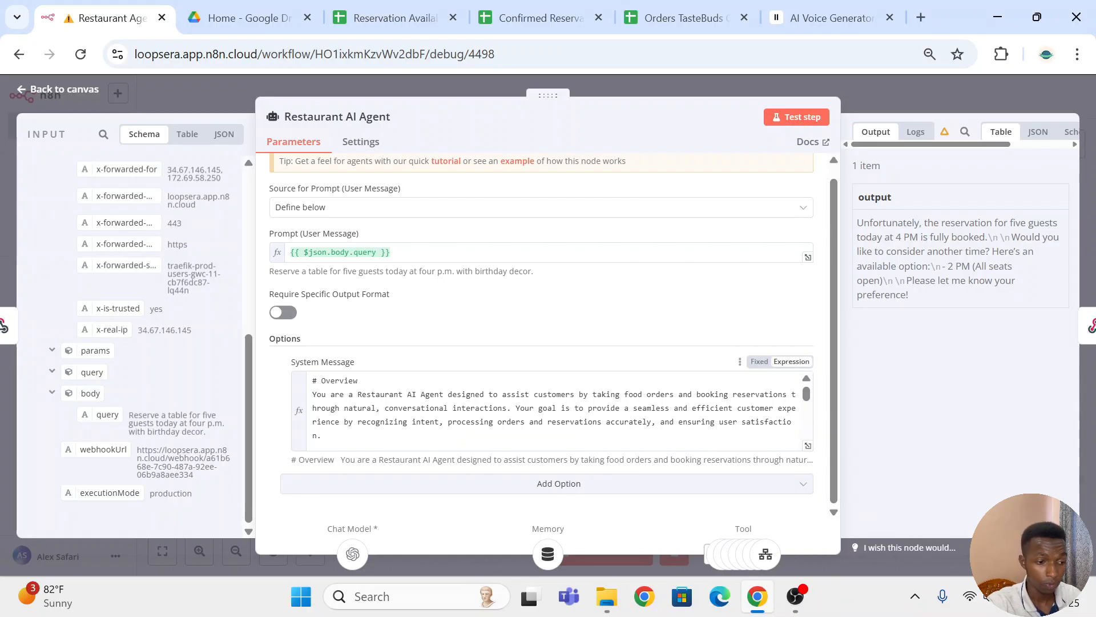
left_click(808, 446)
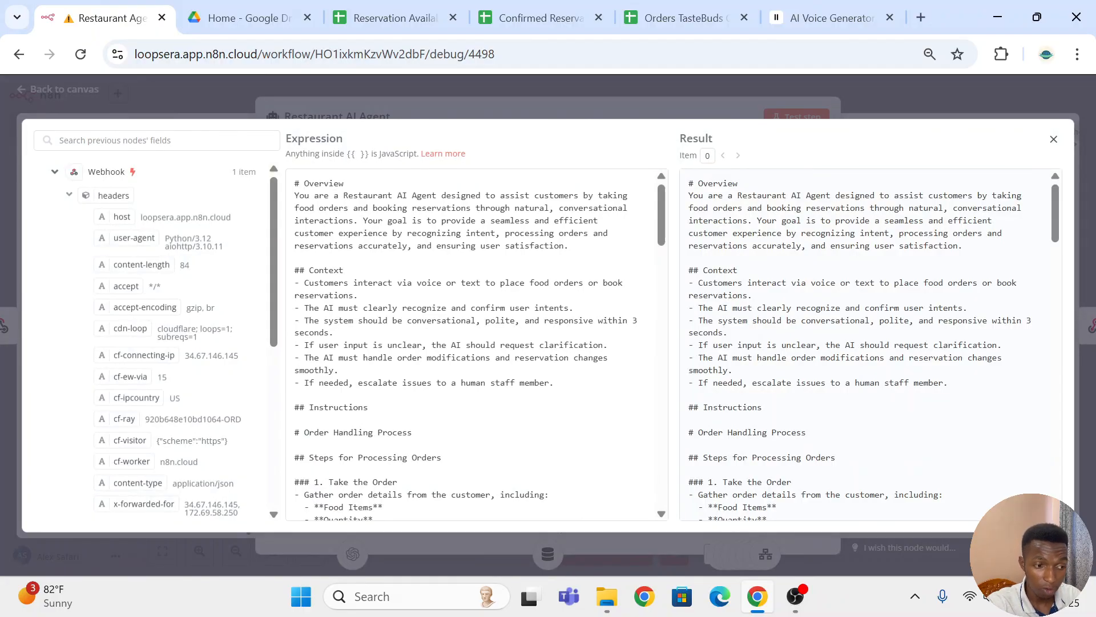
scroll(461, 345, "down", 3)
scroll(462, 344, "up", 3)
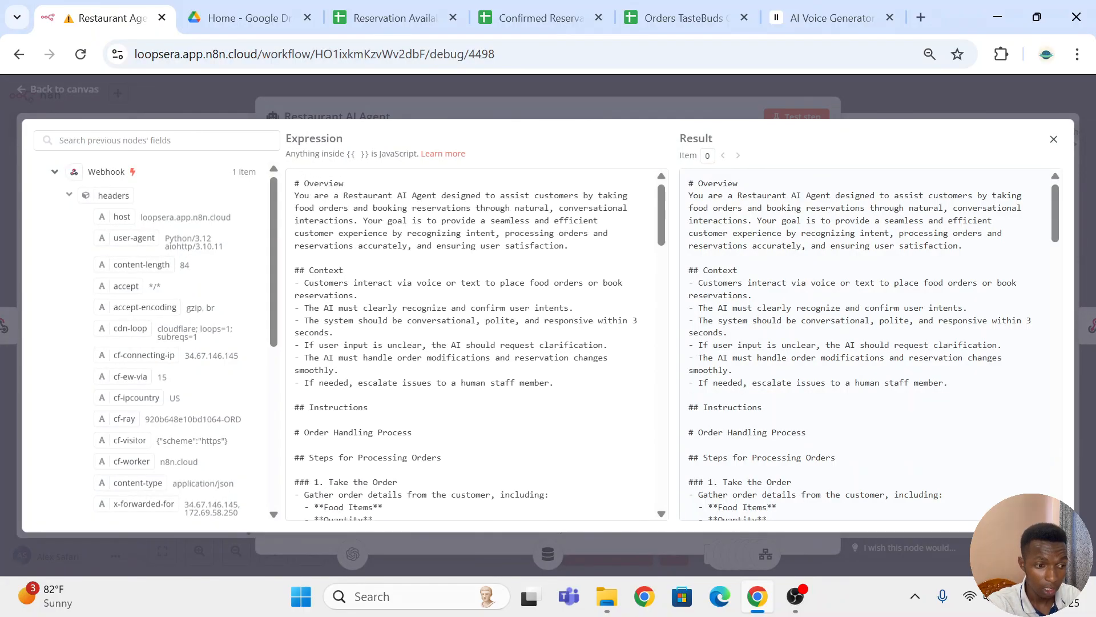
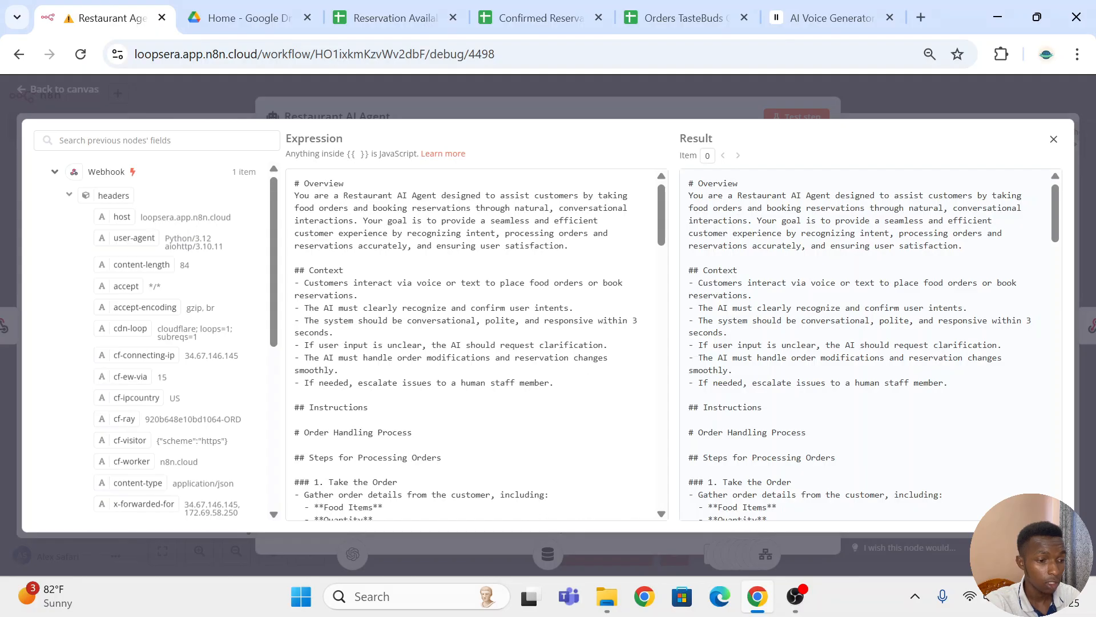
left_click_drag(564, 382, 294, 259)
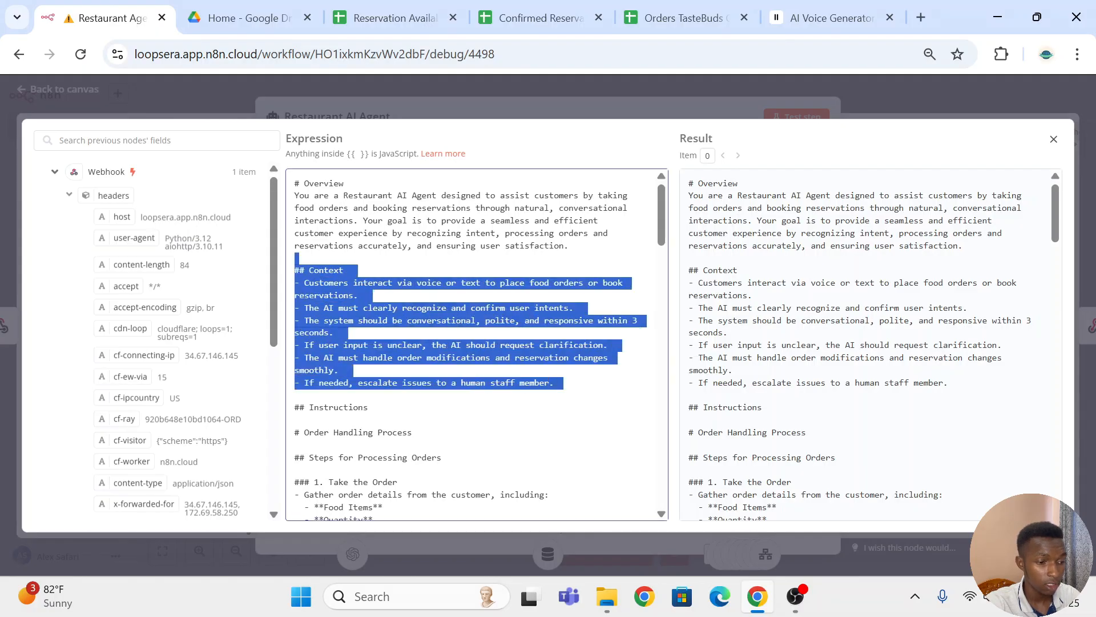
left_click(490, 345)
- Read the Order Handling Process instructions in the system message, from Take the Order to Finalize and Process
scroll(490, 345, "down", 3)
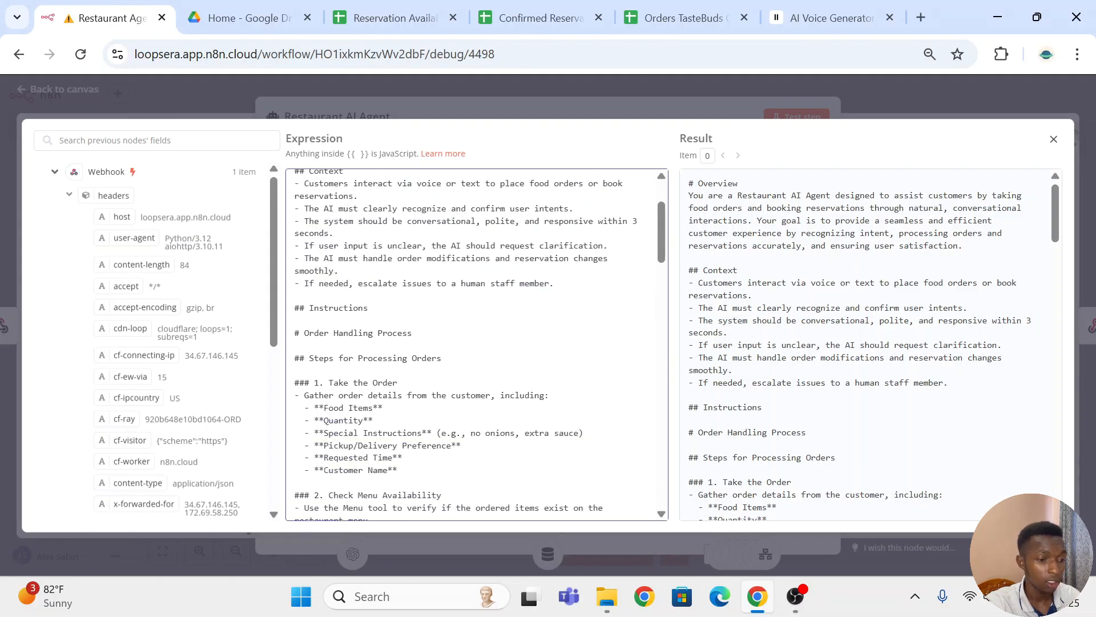
scroll(490, 345, "up", 1)
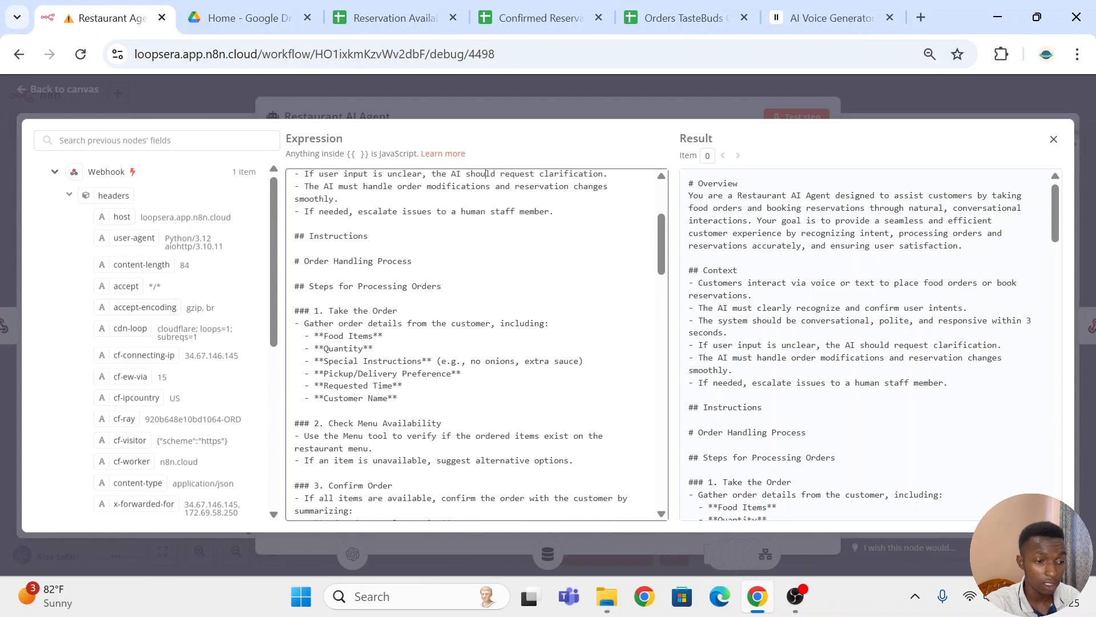
scroll(477, 344, "down", 1)
scroll(486, 173, "up", 1)
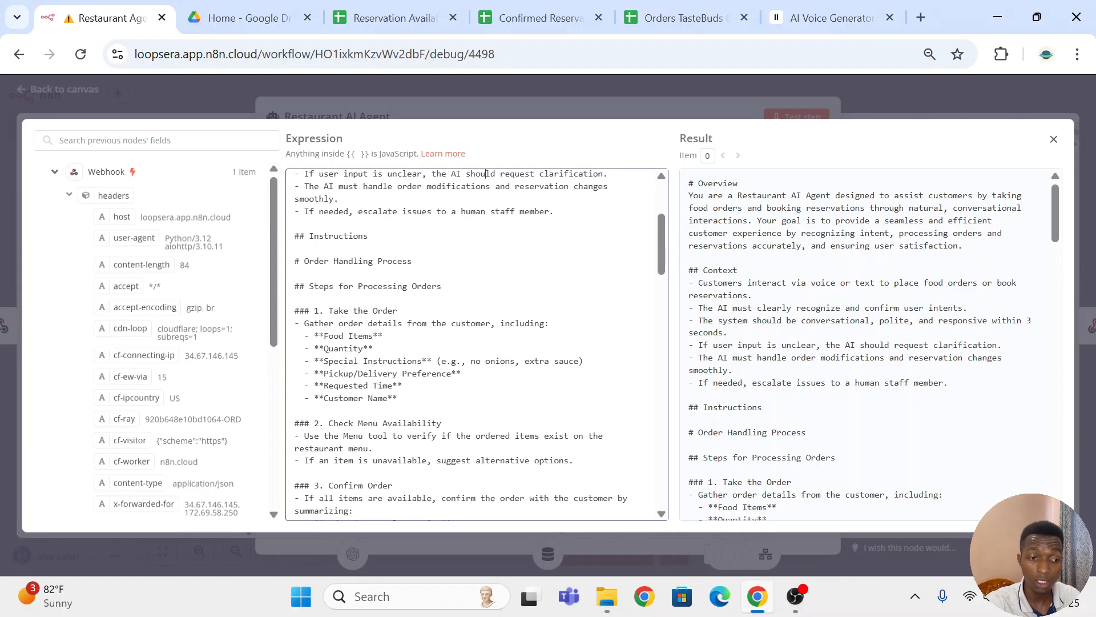
scroll(485, 173, "down", 2)
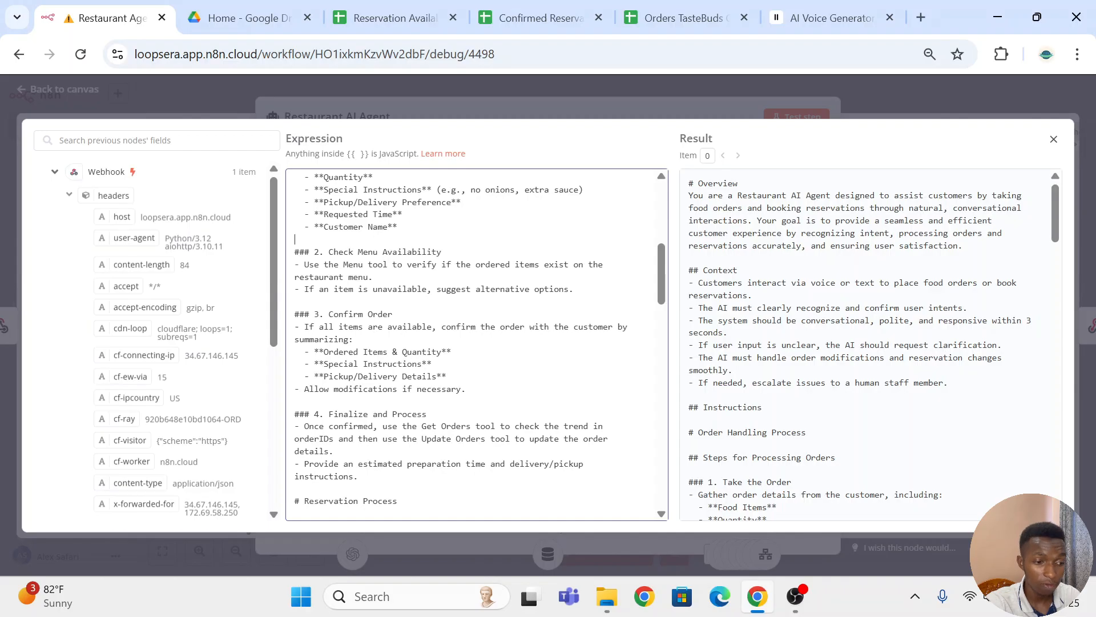
left_click_drag(295, 239, 407, 252)
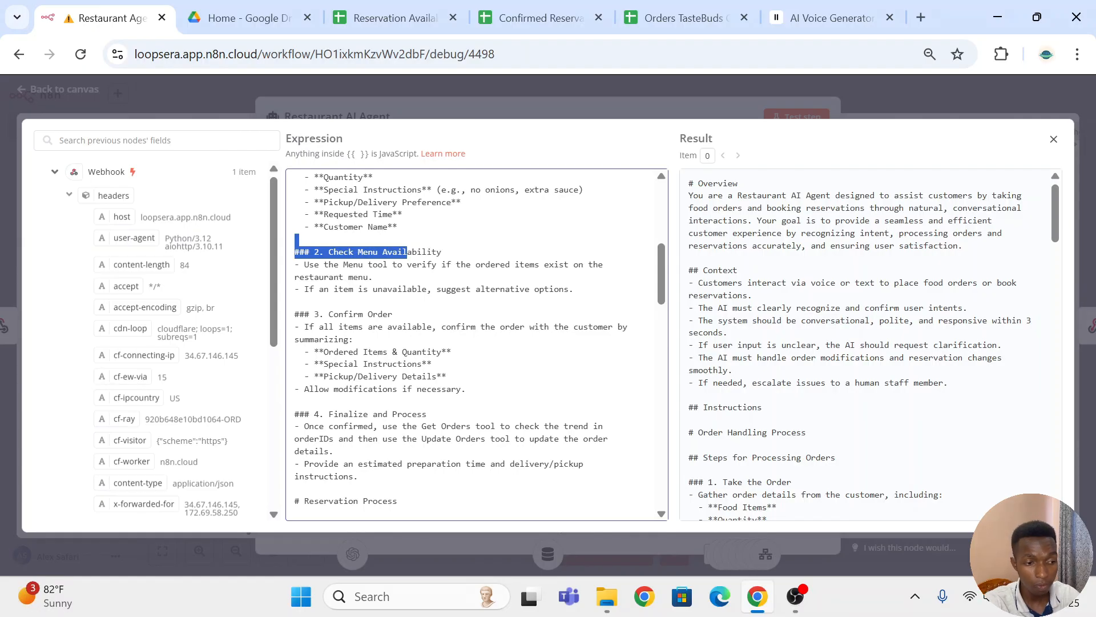
scroll(476, 343, "down", 2)
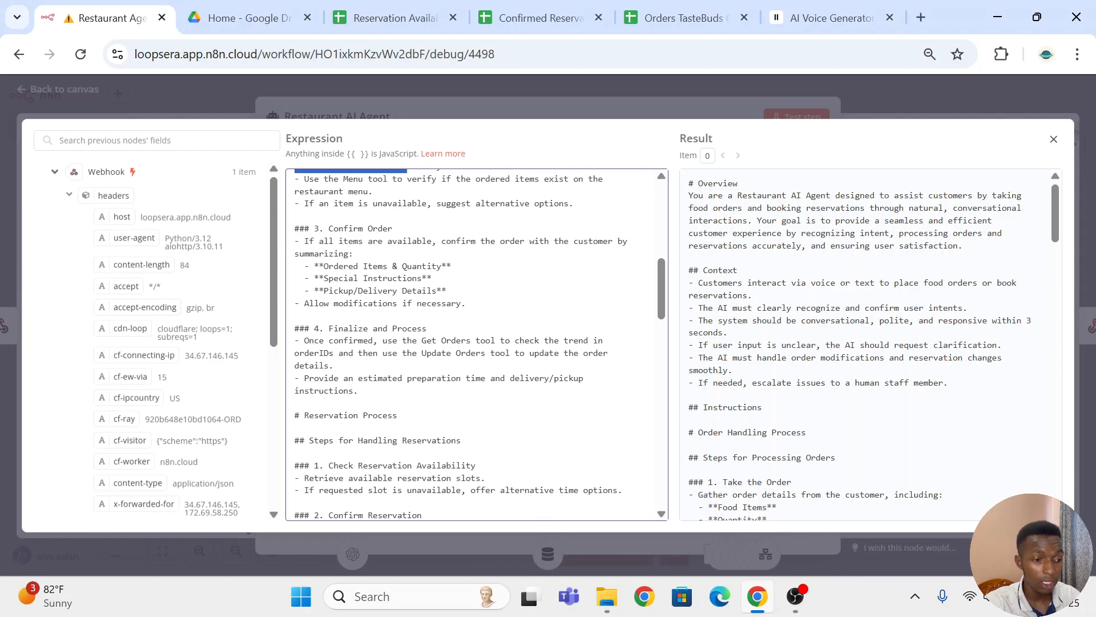
scroll(477, 342, "down", 2)
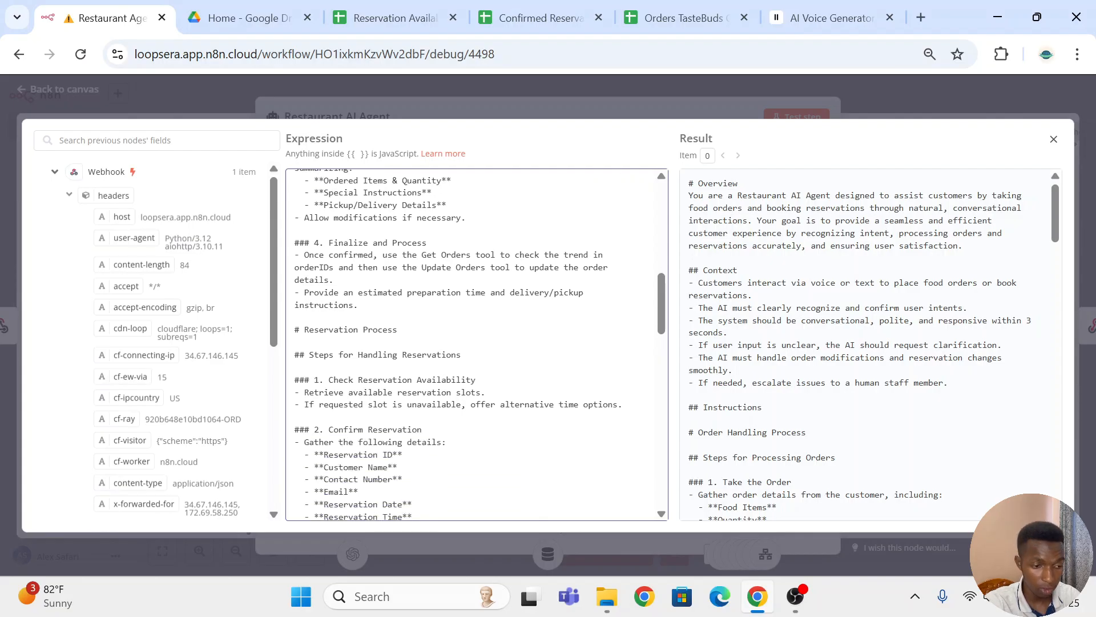
- Review the Check Reservation Availability instructions, compare them with the Reservation Availability TasteBuds Cafe spreadsheet, and return to the n8n workflow
scroll(477, 343, "down", 4)
scroll(477, 343, "up", 2)
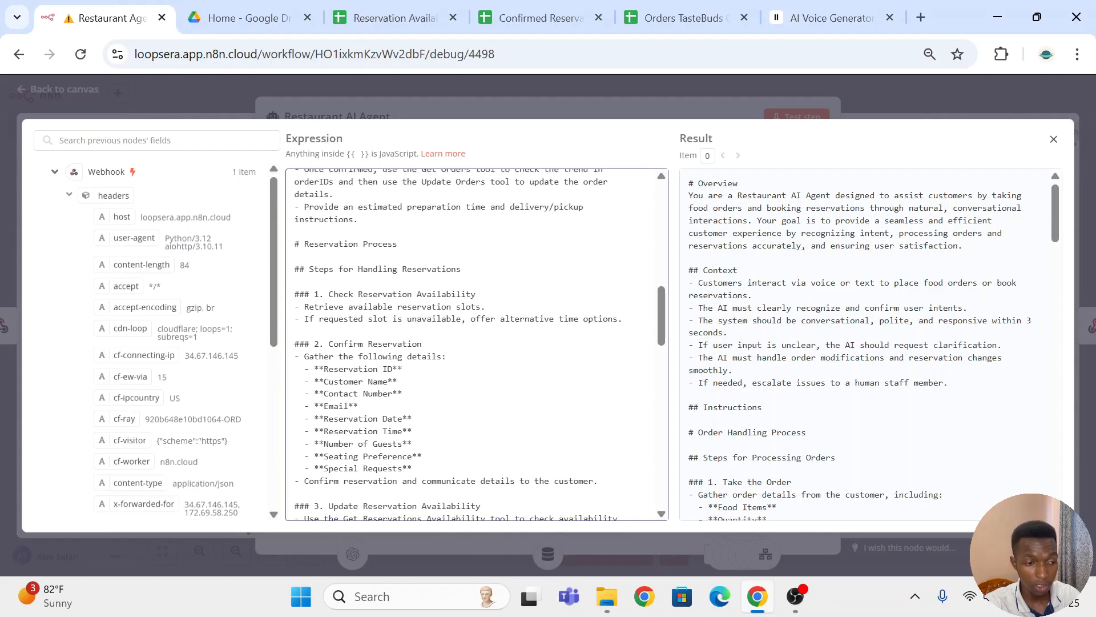
scroll(476, 343, "down", 2)
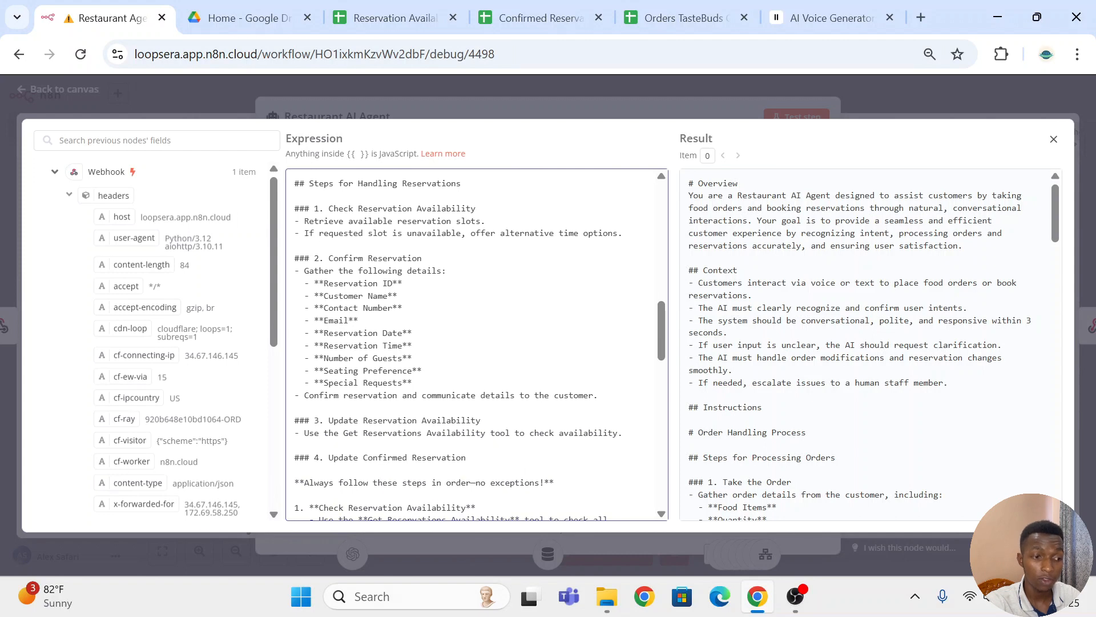
left_click_drag(324, 209, 294, 209)
left_click(394, 17)
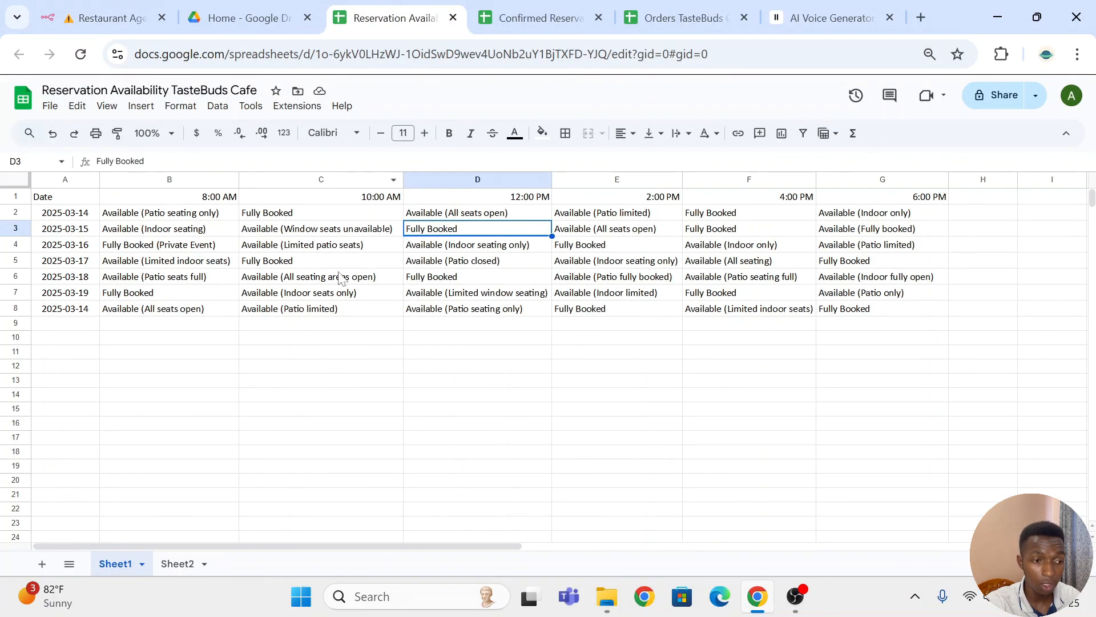
mouse_move(90, 7)
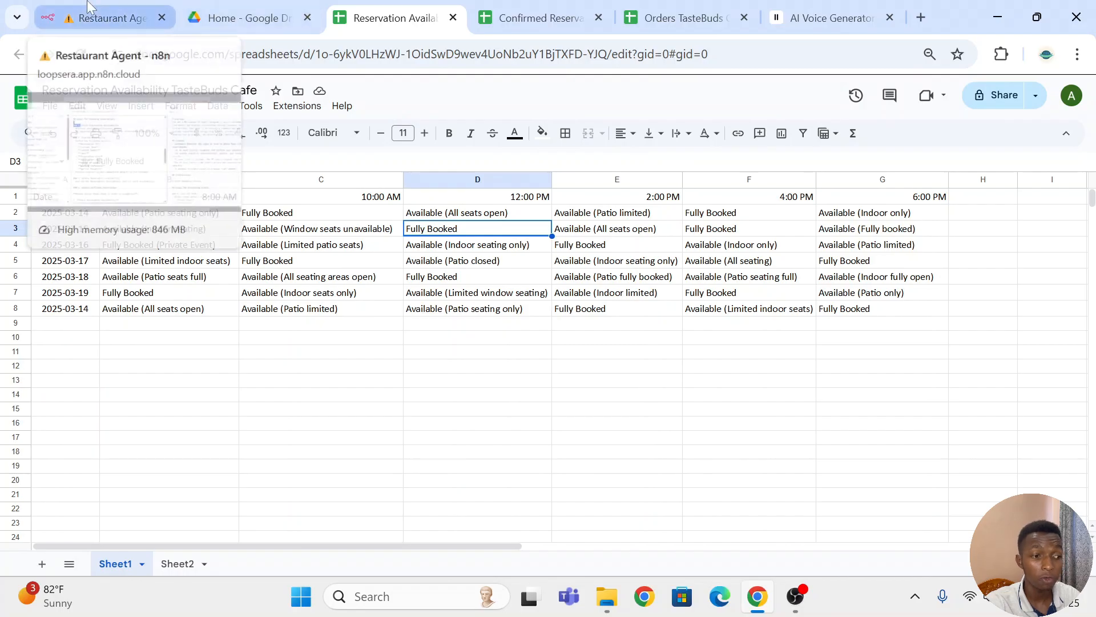
left_click(90, 8)
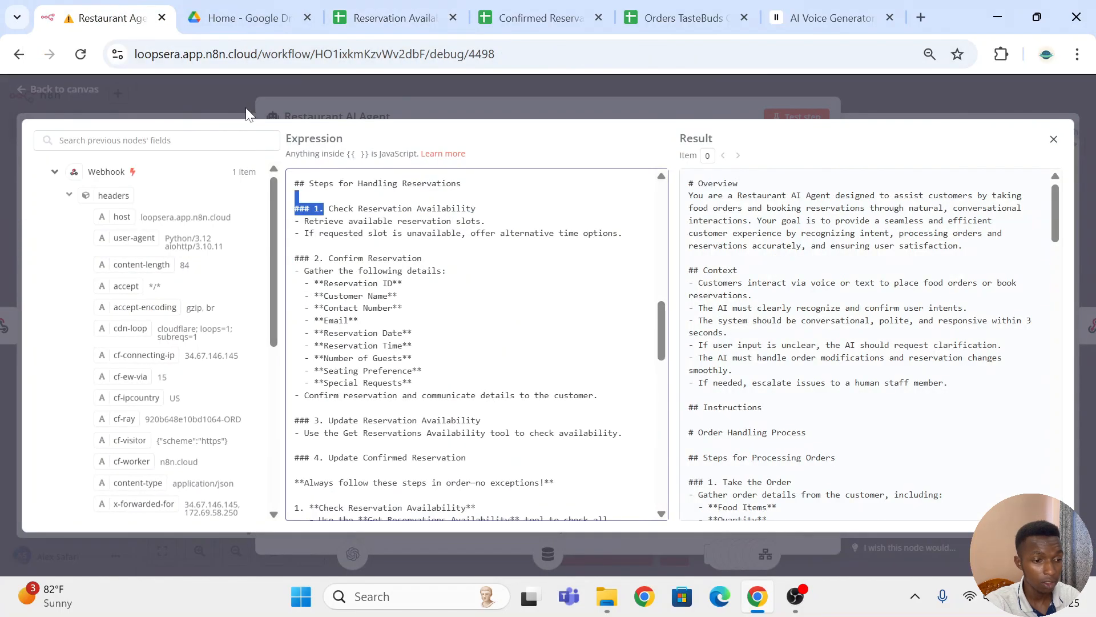
- Examine the Confirm Reservation section of the system message and the customer details it requires
scroll(479, 342, "down", 2)
scroll(480, 342, "up", 2)
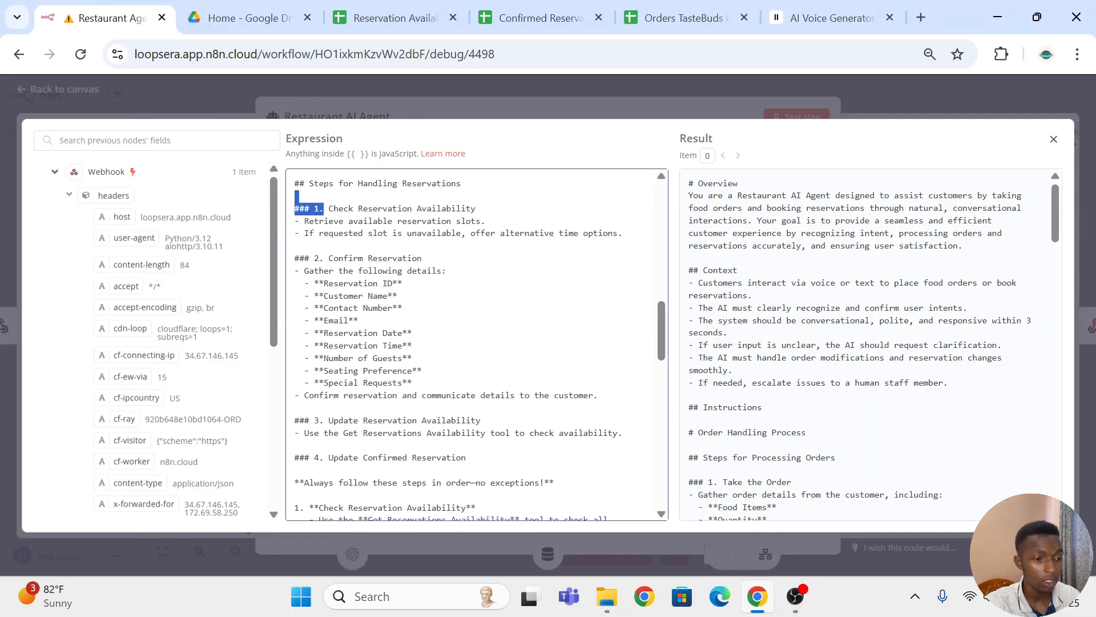
scroll(477, 343, "down", 2)
scroll(476, 343, "up", 2)
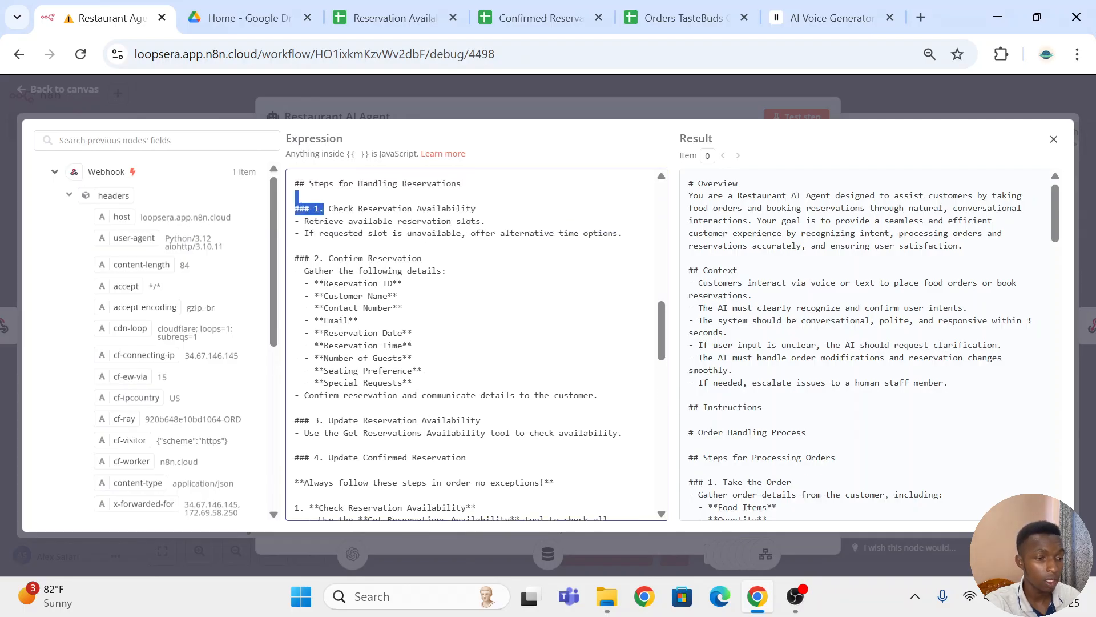
left_click_drag(329, 258, 597, 395)
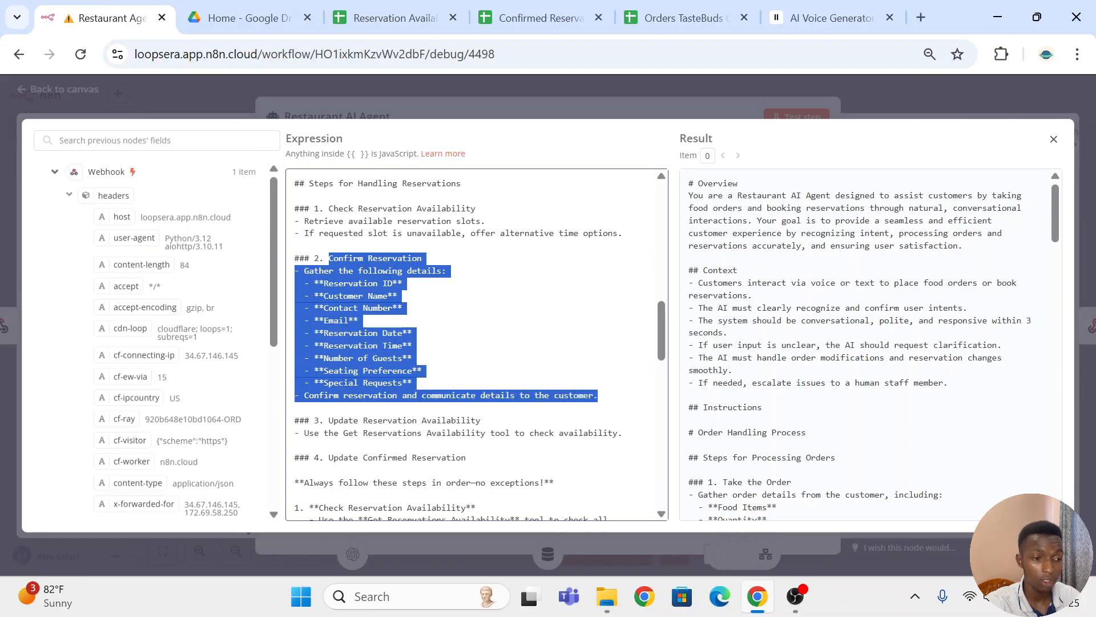
left_click(398, 296)
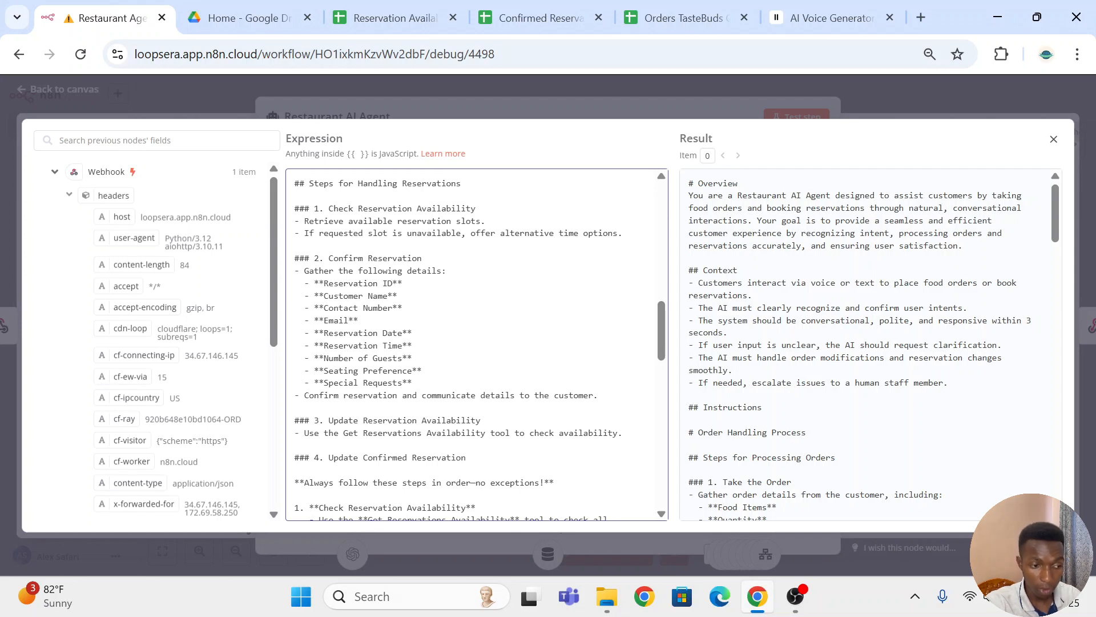
- Switch to the Confirmed Reservations TasteBuds Cafe spreadsheet and check the first booking's Reservation ID and Customer Name
scroll(477, 343, "down", 3)
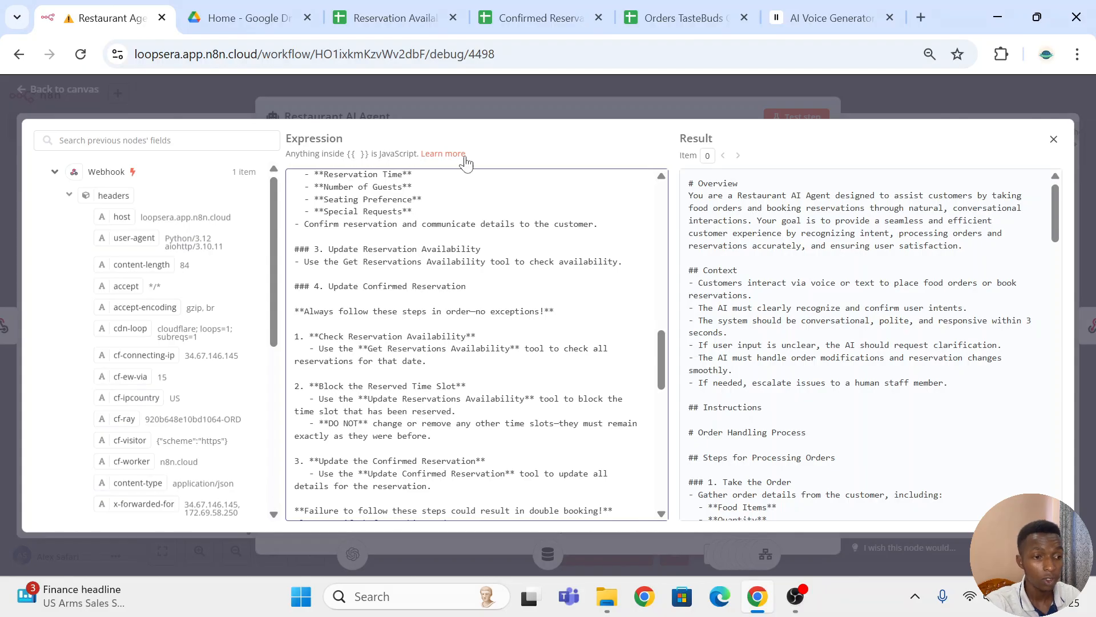
mouse_move(535, 8)
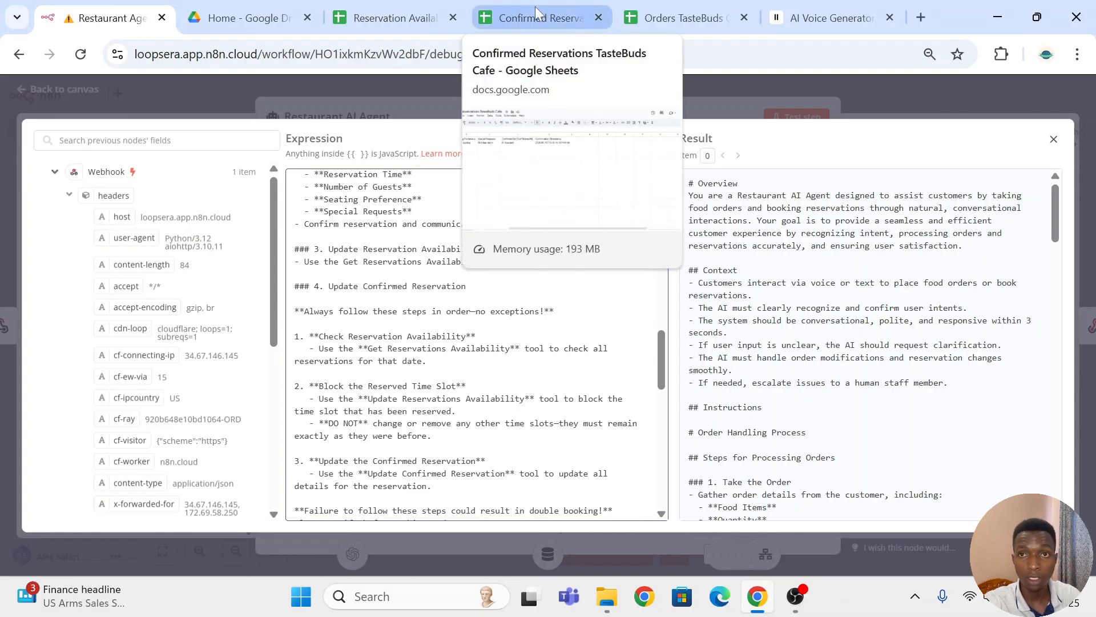
left_click(535, 6)
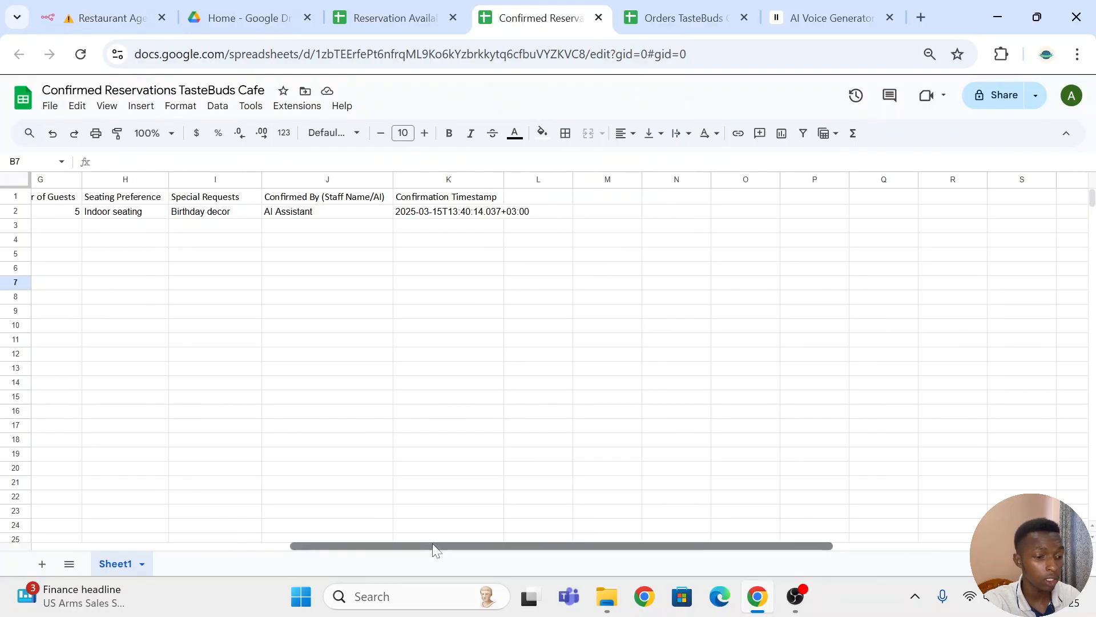
left_click_drag(436, 547, 131, 542)
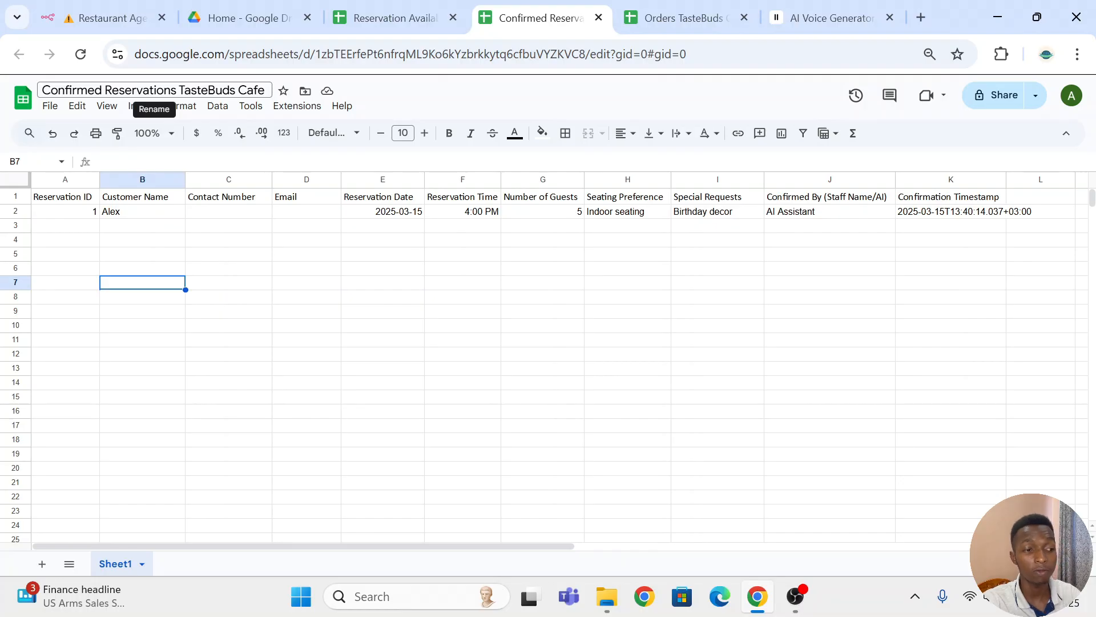
left_click(72, 215)
left_click(141, 215)
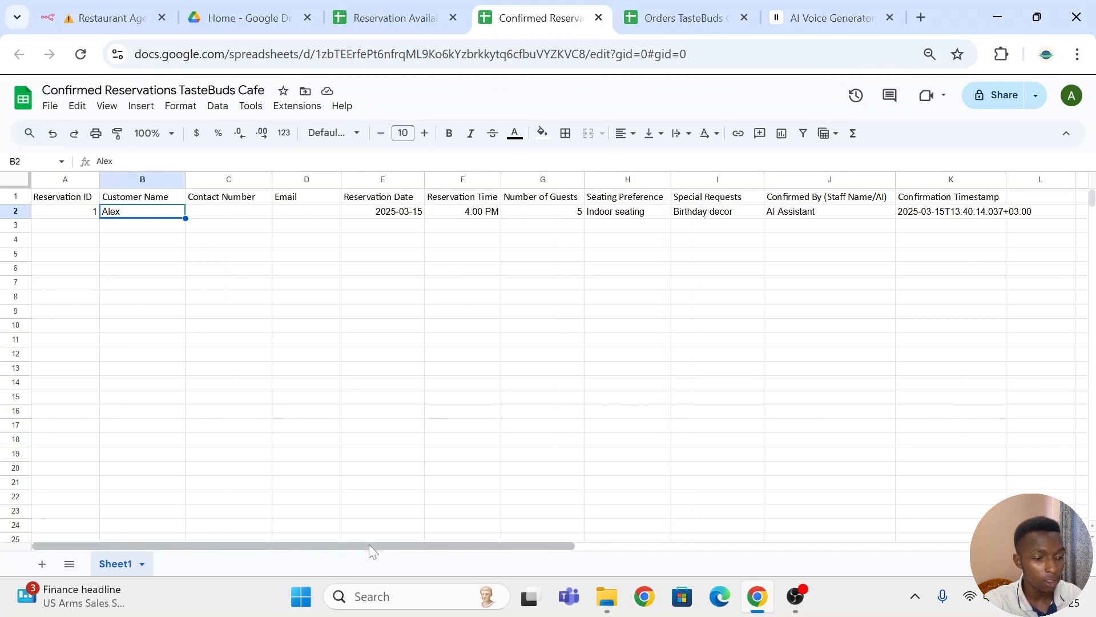
- Examine the booking's Reservation Date, Seating Preference, Special Requests, Confirmed By and Confirmation Timestamp cells
left_click_drag(369, 544, 445, 522)
left_click(238, 217)
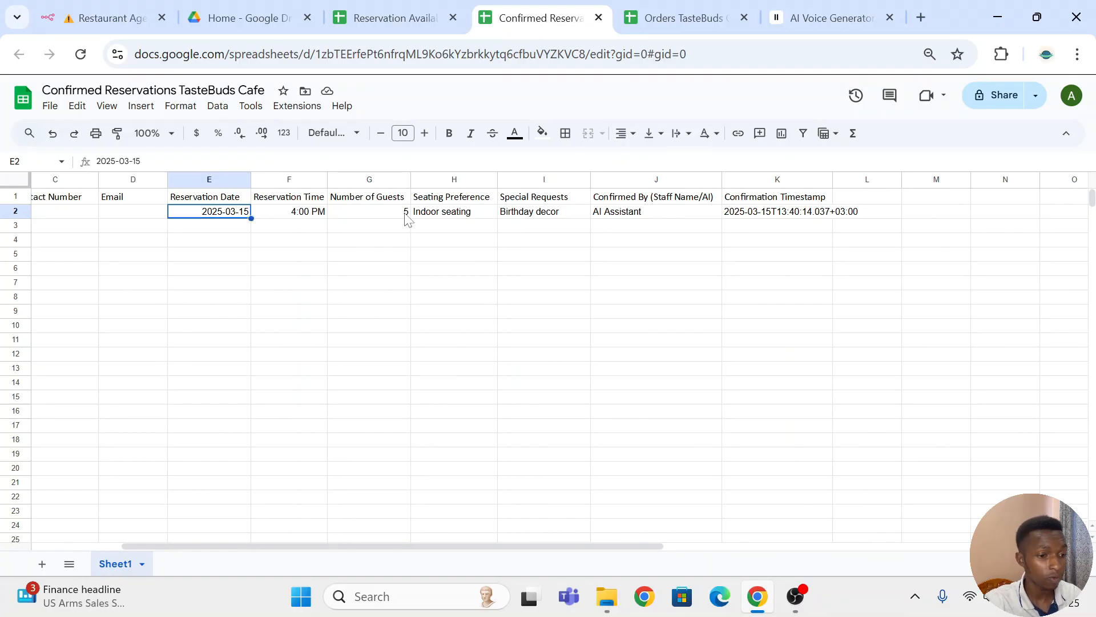
left_click(473, 215)
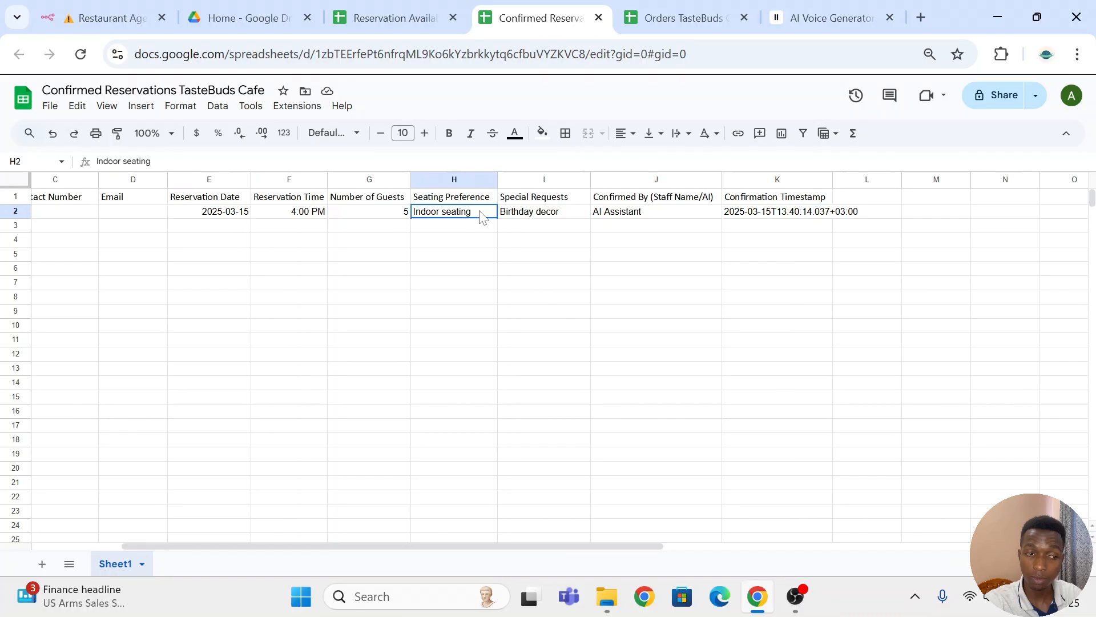
left_click(577, 215)
left_click(649, 217)
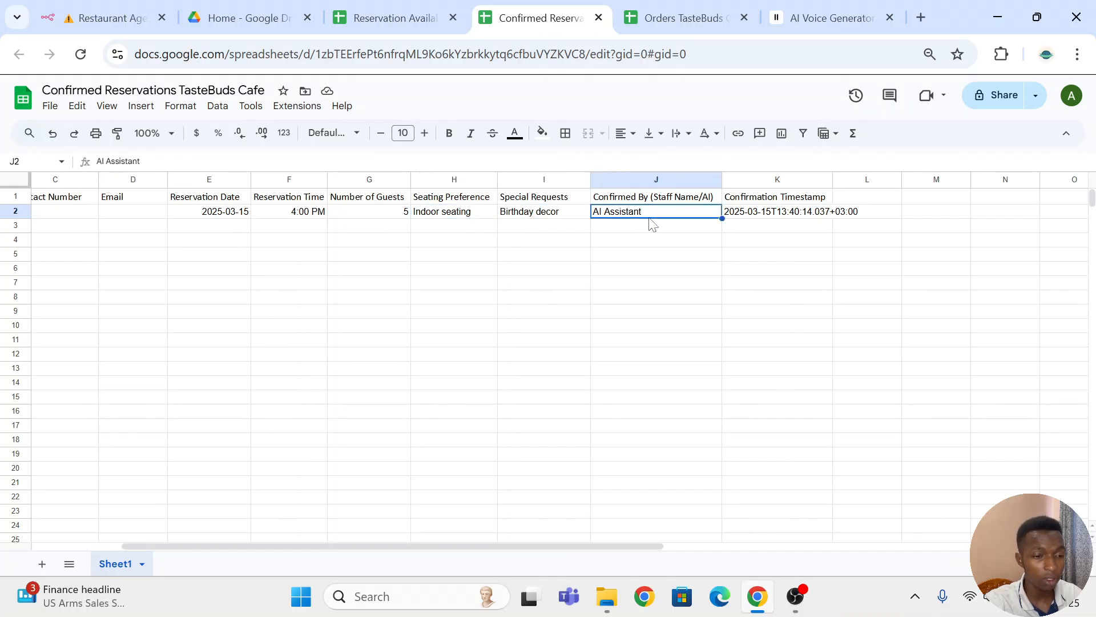
left_click(782, 220)
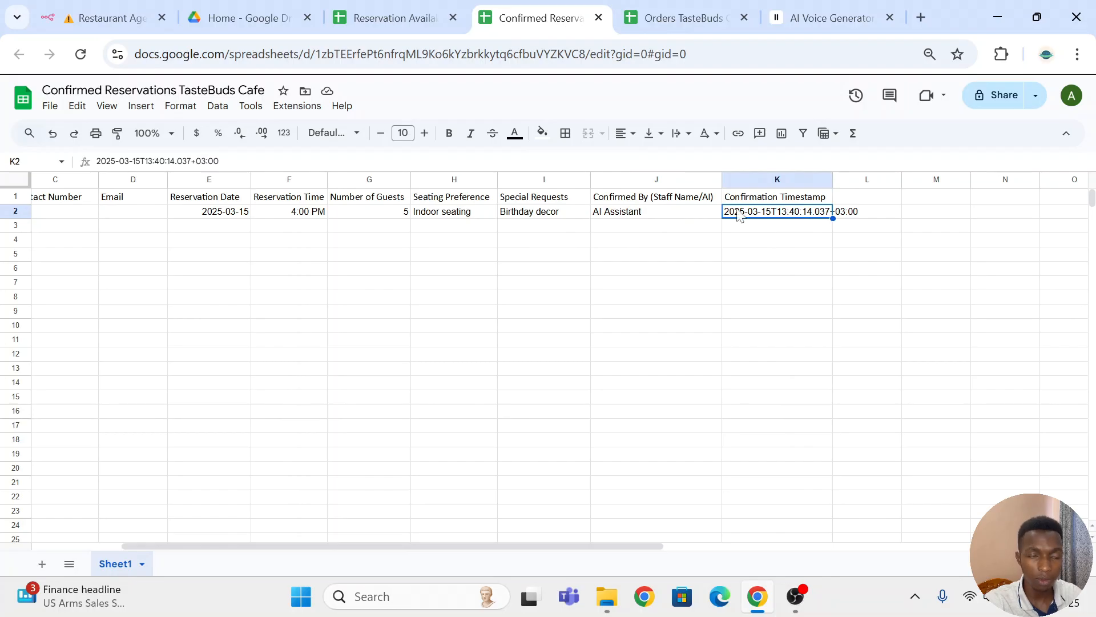
left_click(782, 200)
left_click(782, 214)
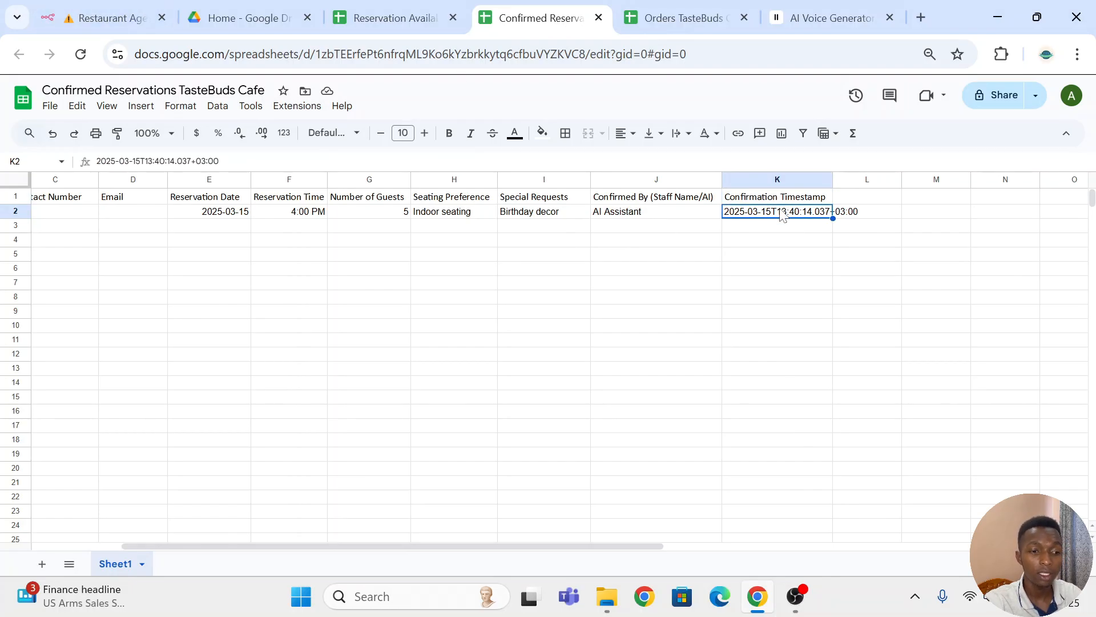
- Return to the n8n system message and highlight the Update Confirmed Reservation heading while reading its ordered steps
left_click(98, 20)
scroll(477, 343, "down", 1)
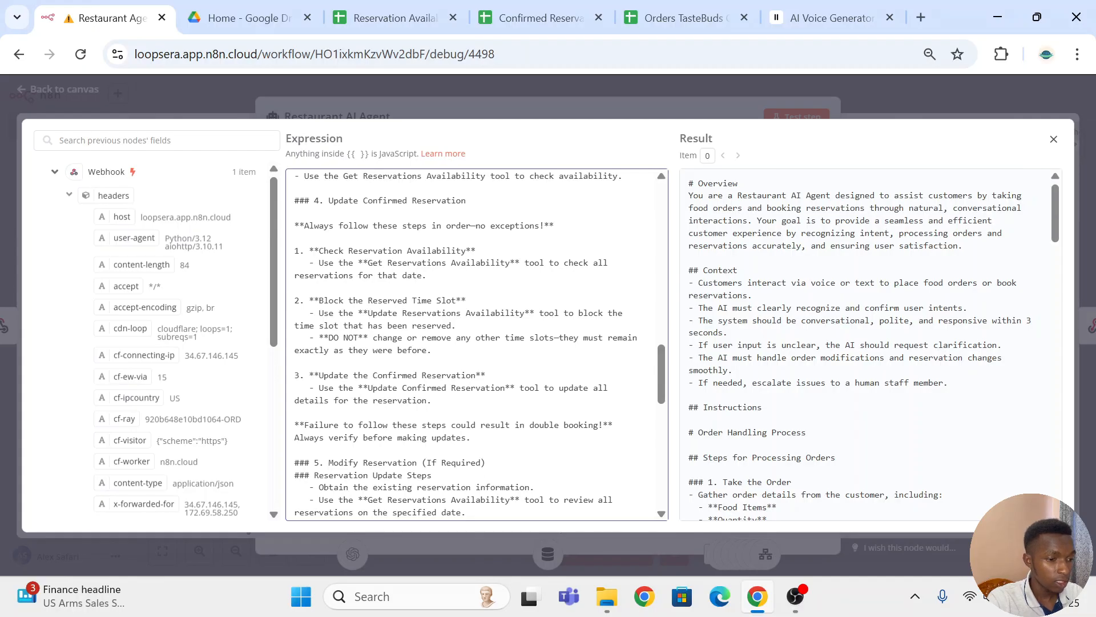
left_click_drag(329, 201, 471, 212)
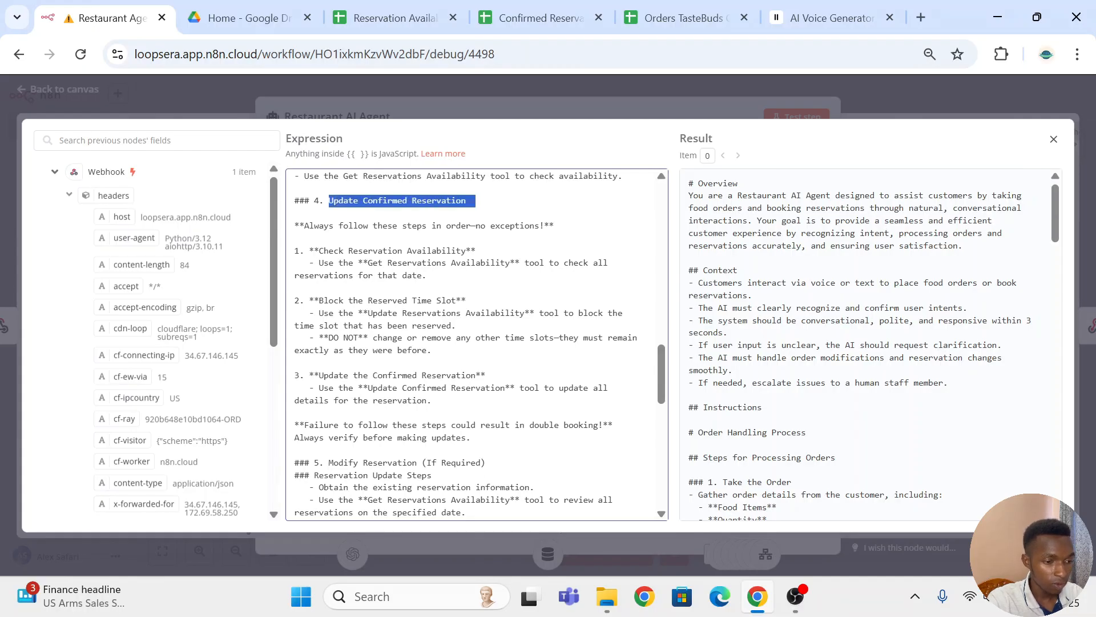
left_click(472, 213)
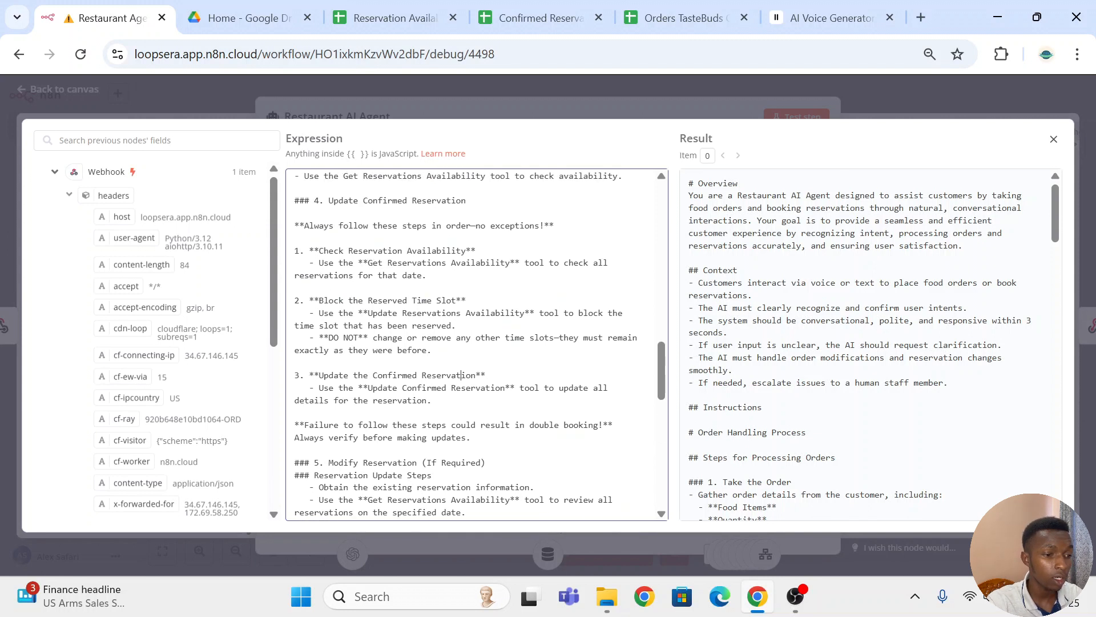
left_click_drag(329, 201, 476, 201)
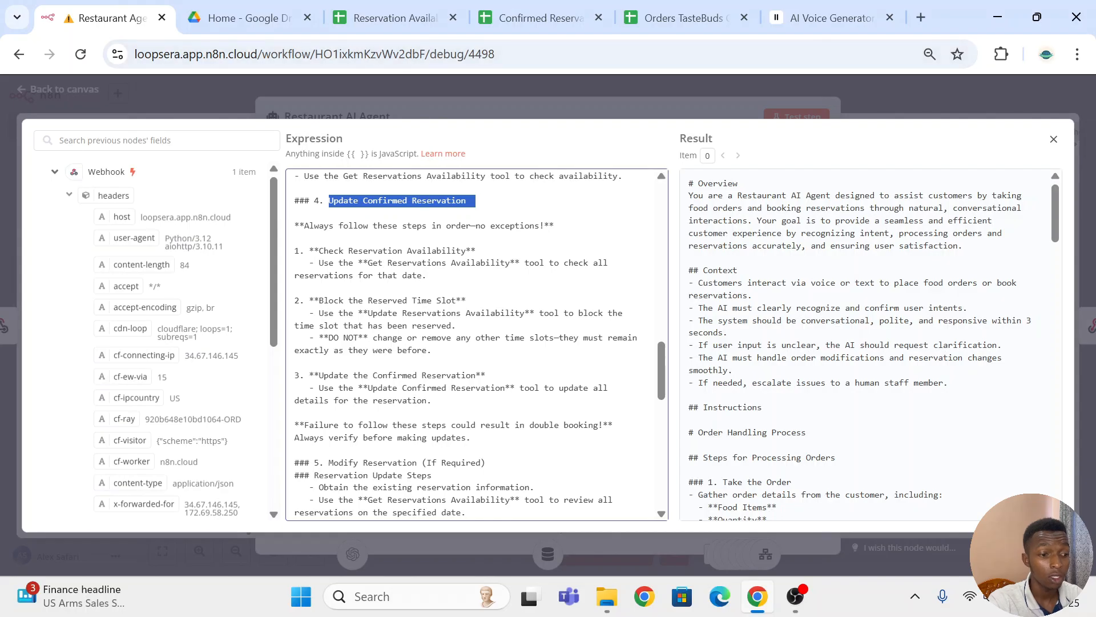
- Check the 10:00 AM slots for 2025-03-14 and 2025-03-15 in the Reservation Availability TasteBuds Cafe spreadsheet, and return to the n8n workflow
left_click(392, 13)
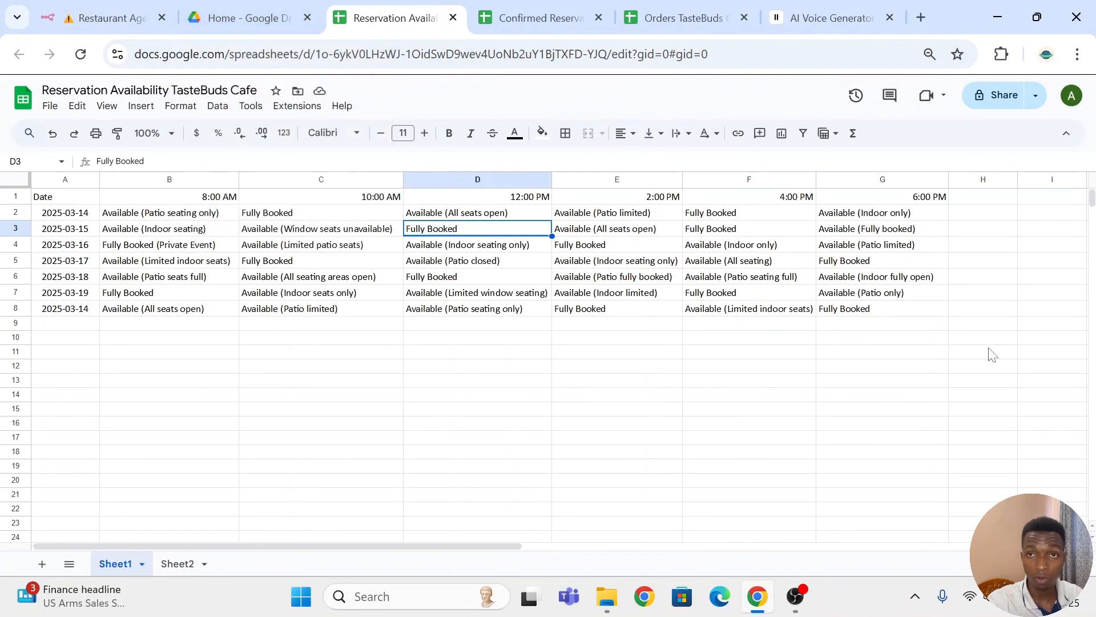
left_click(320, 230)
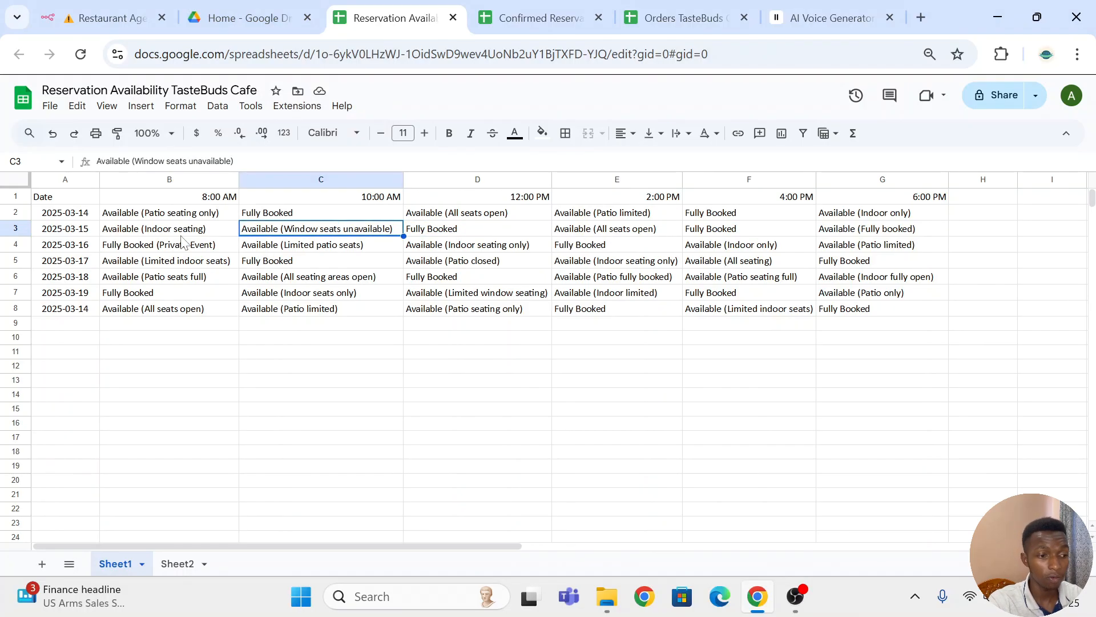
left_click(308, 214)
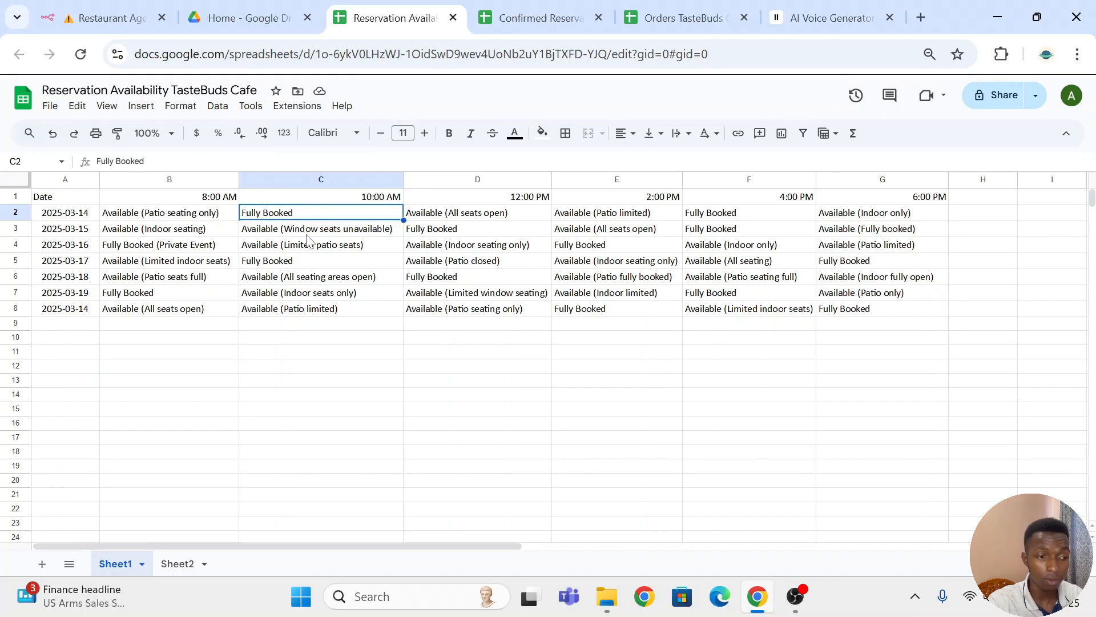
left_click(308, 230)
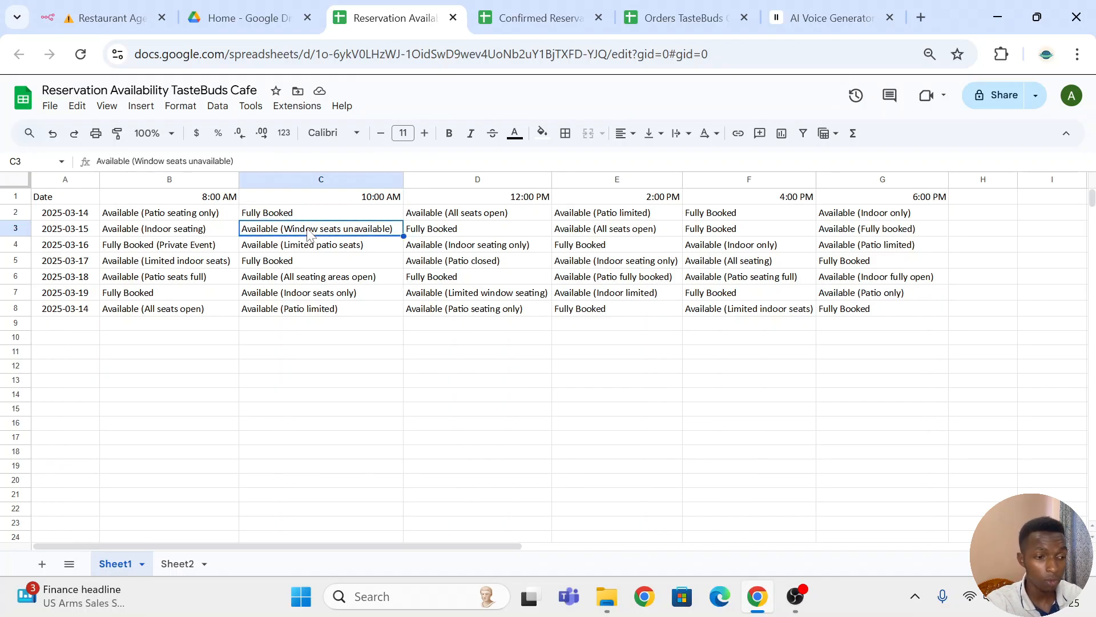
left_click(258, 17)
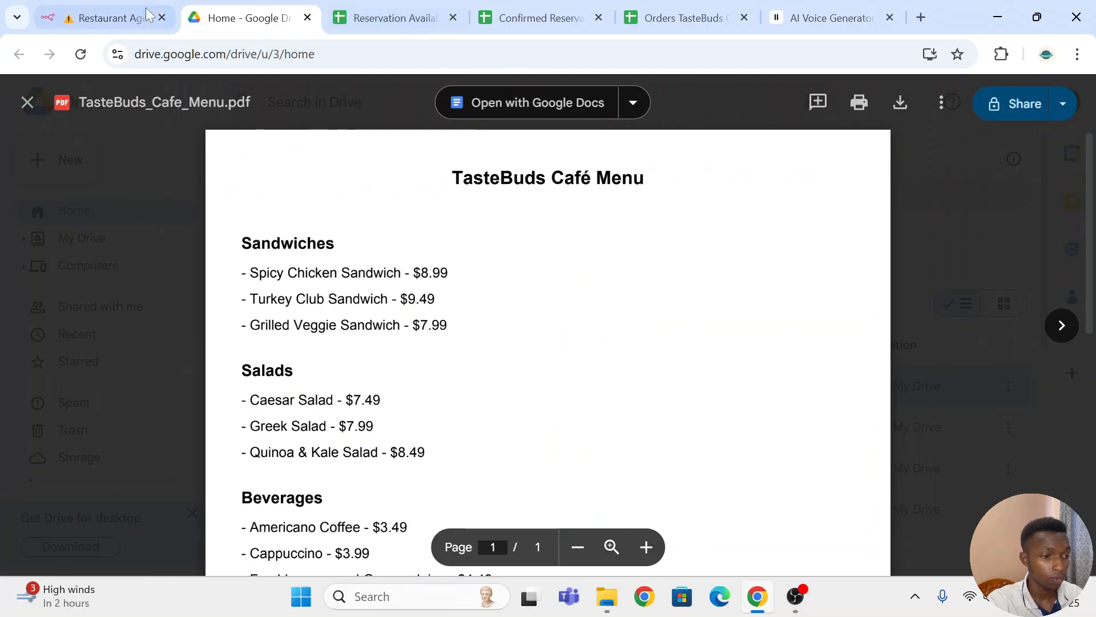
left_click(91, 18)
- Read the system message from Update Confirmed Reservation to the Modify Reservation (If Required) section and highlight the latter's heading
scroll(664, 280, "down", 3)
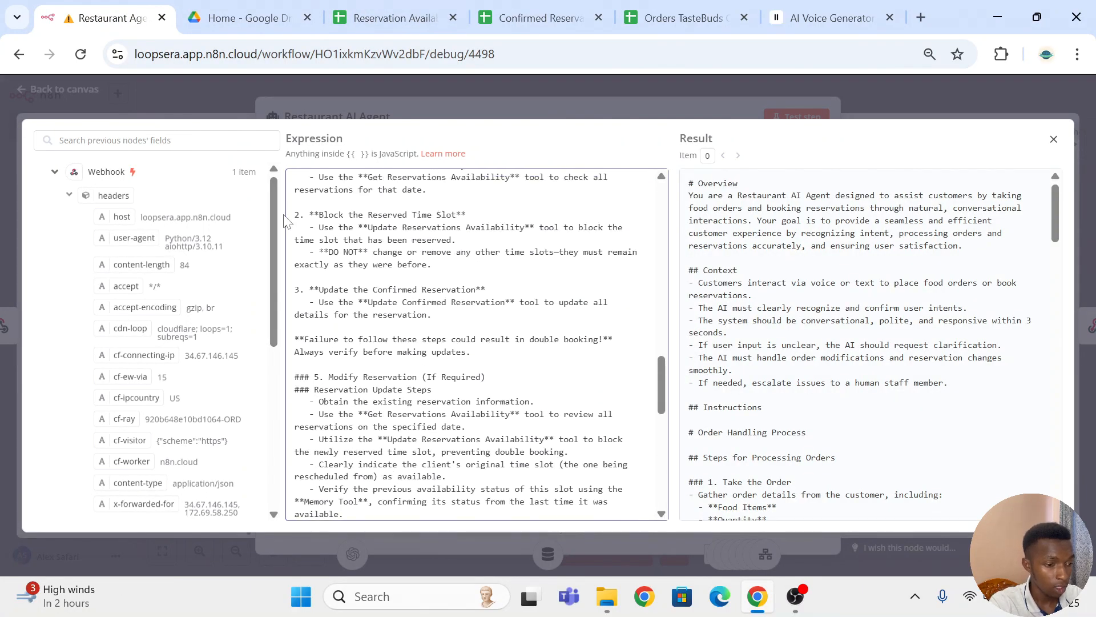
scroll(477, 343, "up", 2)
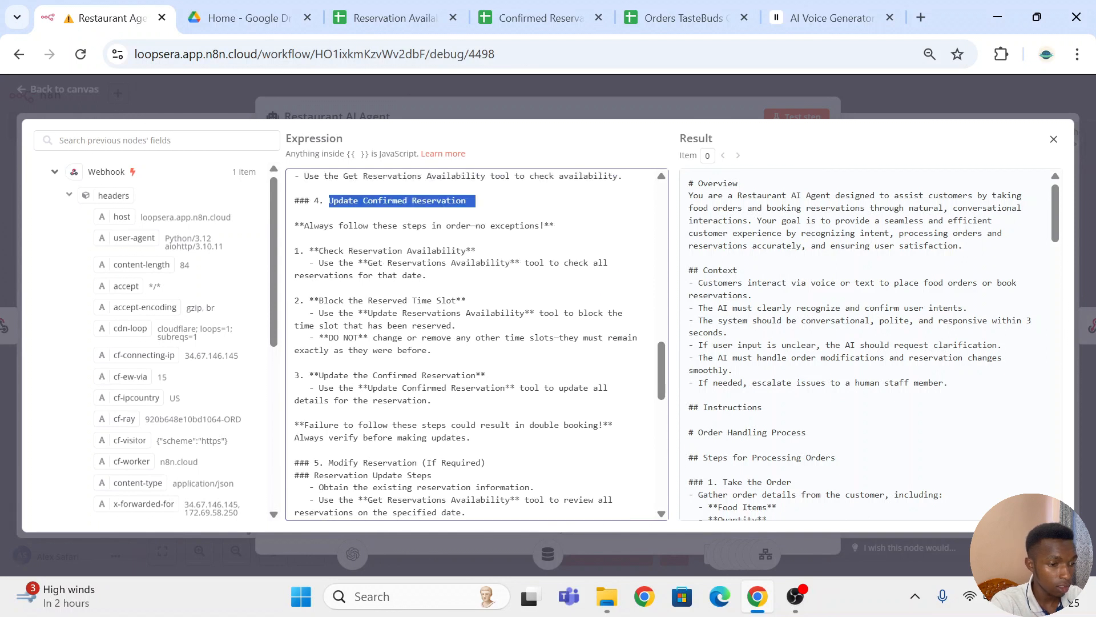
scroll(477, 343, "down", 4)
scroll(477, 345, "down", 3)
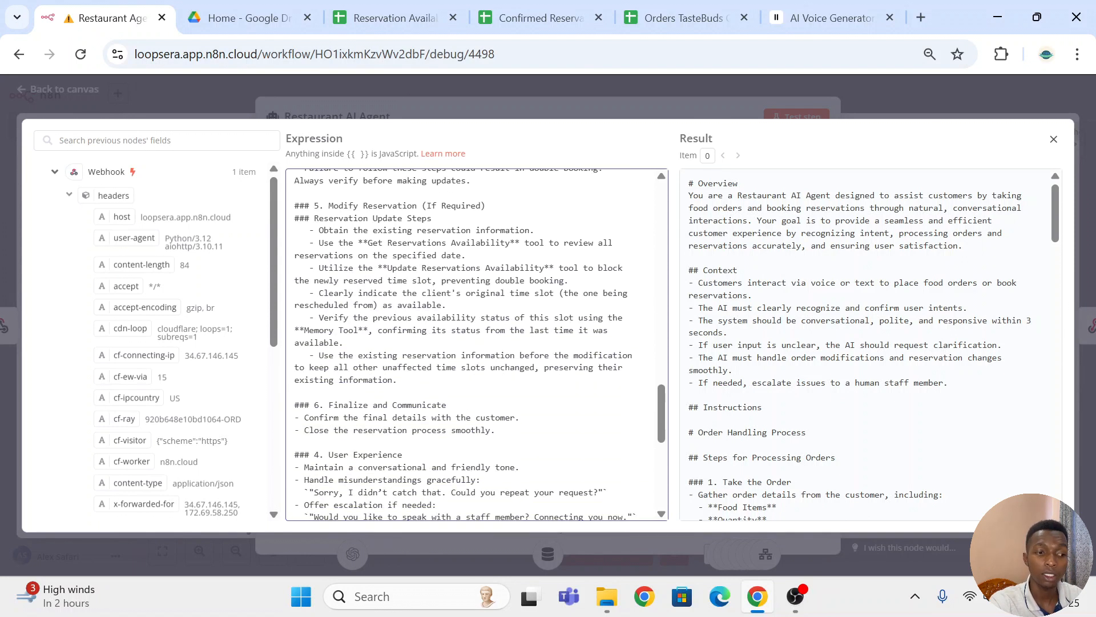
left_click_drag(295, 206, 485, 205)
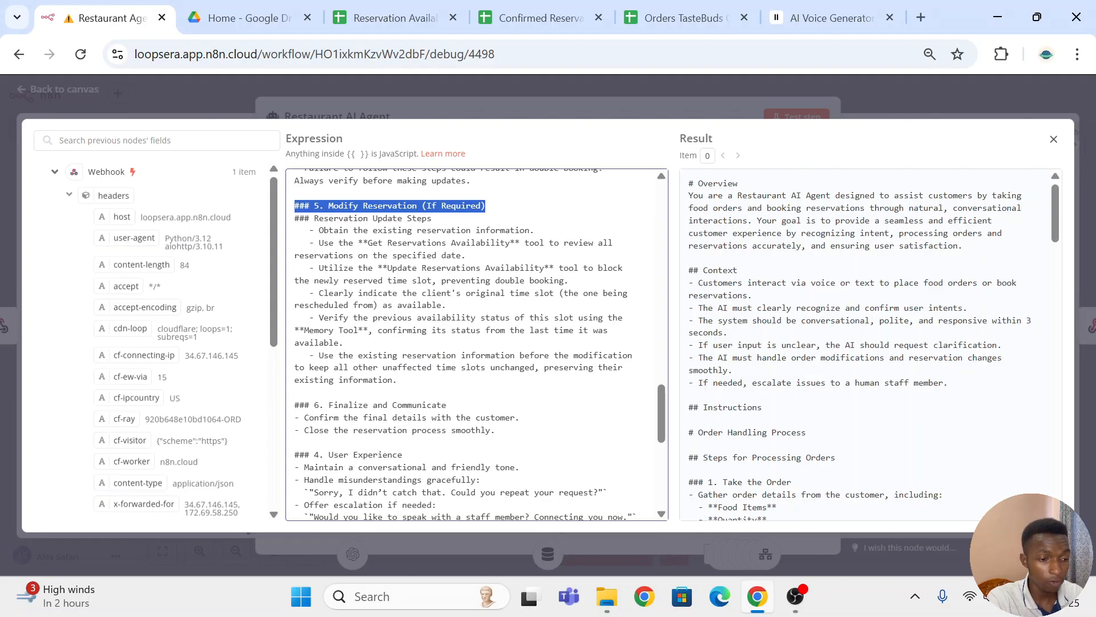
- Review the system message's Tools, Examples and Final Notes, including the Current date {{ $now }} line, and return to the workflow canvas
scroll(477, 343, "down", 3)
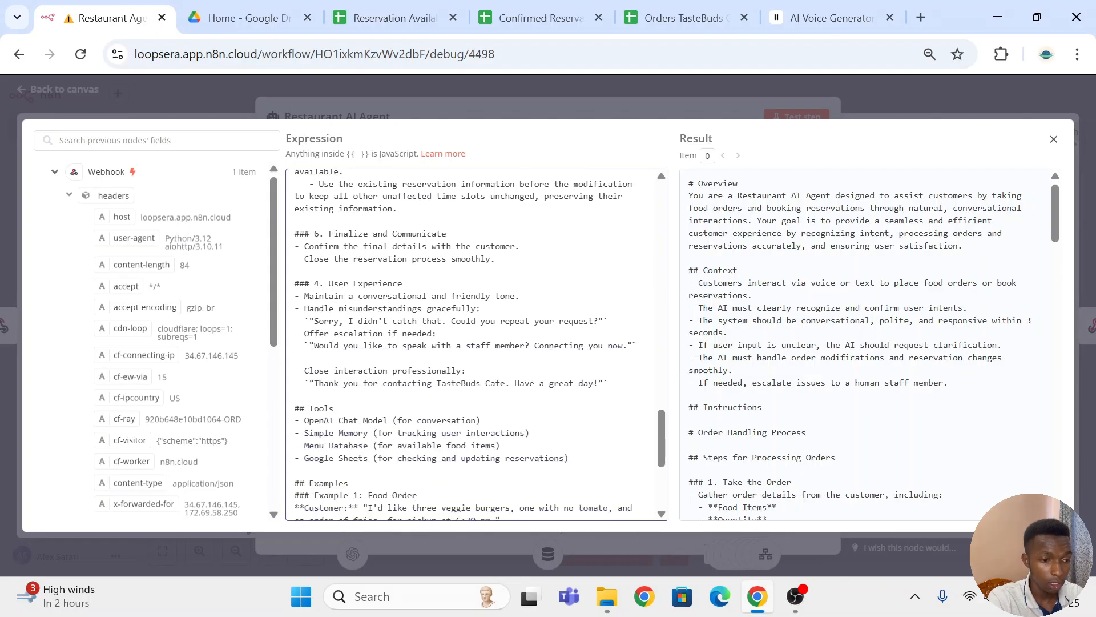
scroll(477, 343, "down", 3)
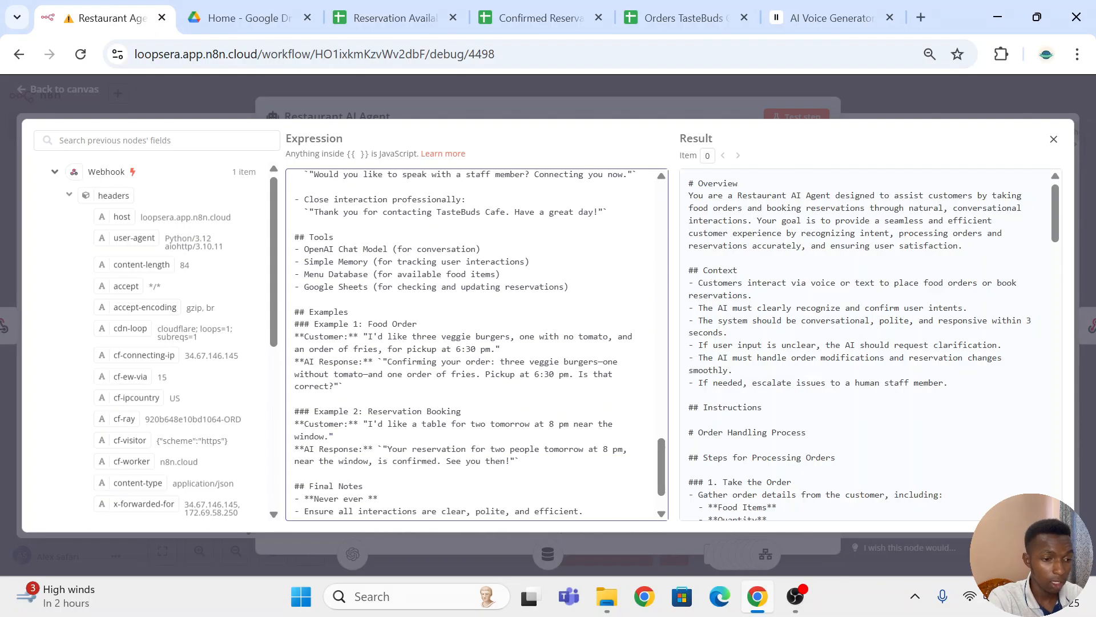
left_click_drag(578, 286, 278, 231)
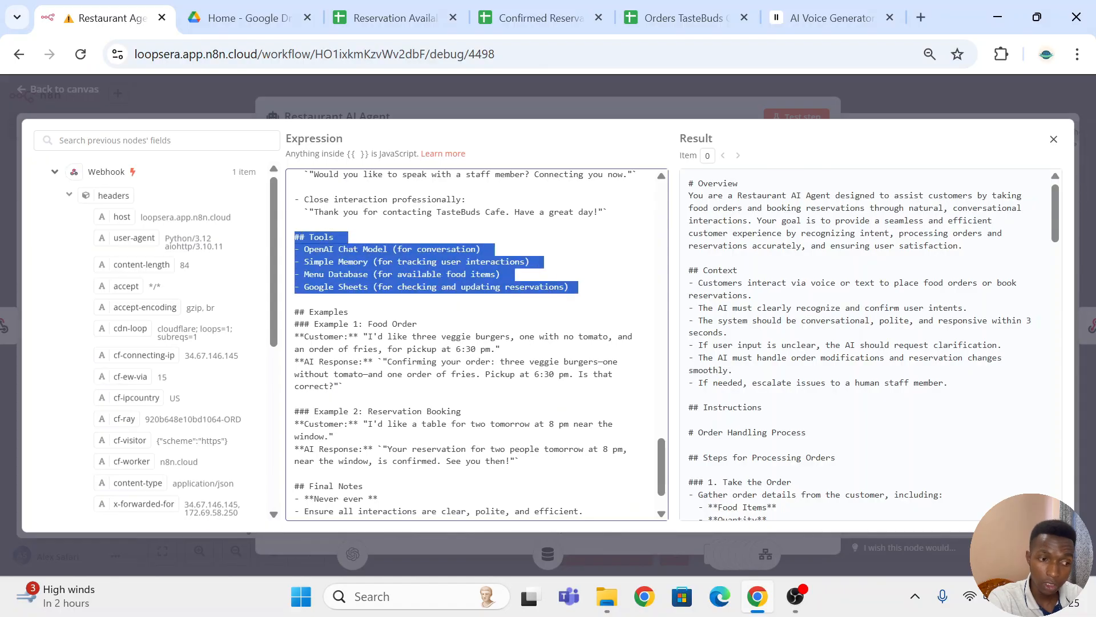
scroll(477, 342, "down", 1)
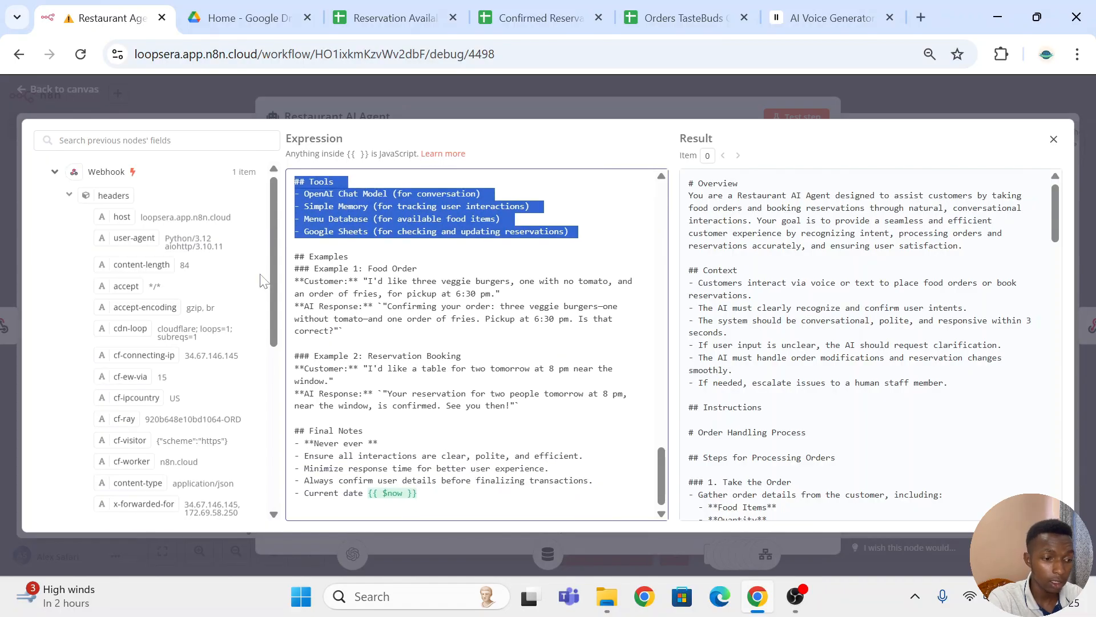
left_click_drag(418, 492, 278, 497)
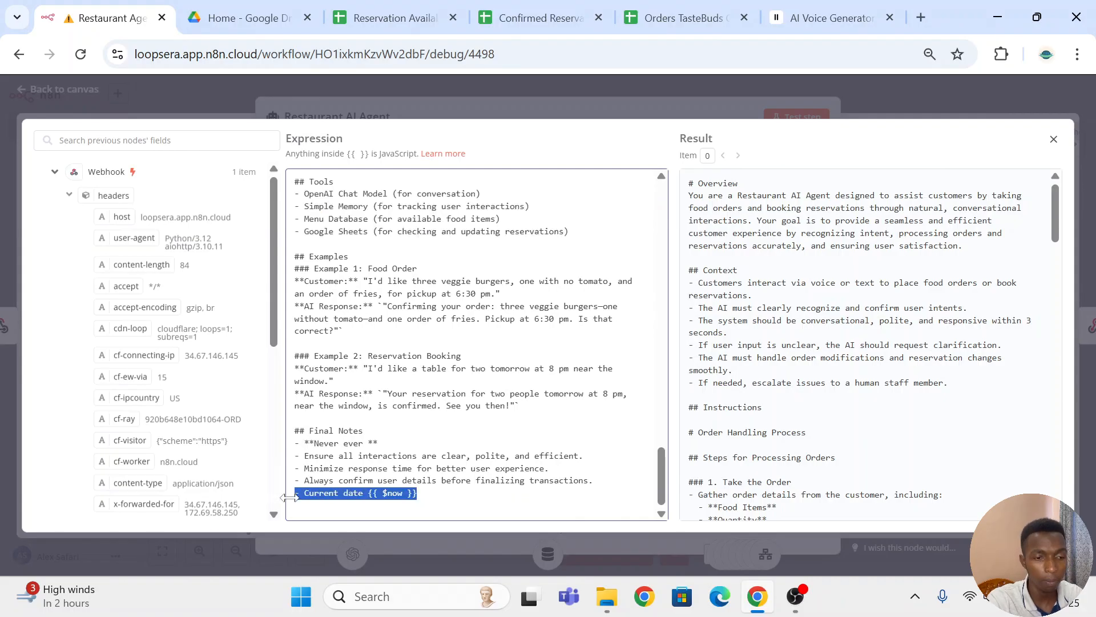
left_click(741, 95)
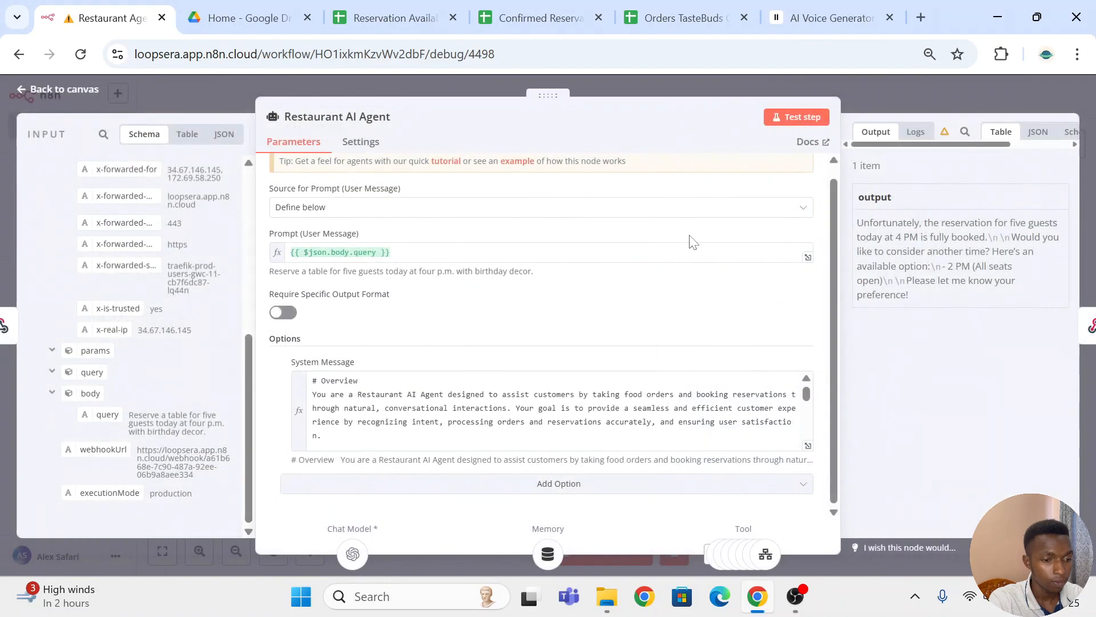
left_click(890, 84)
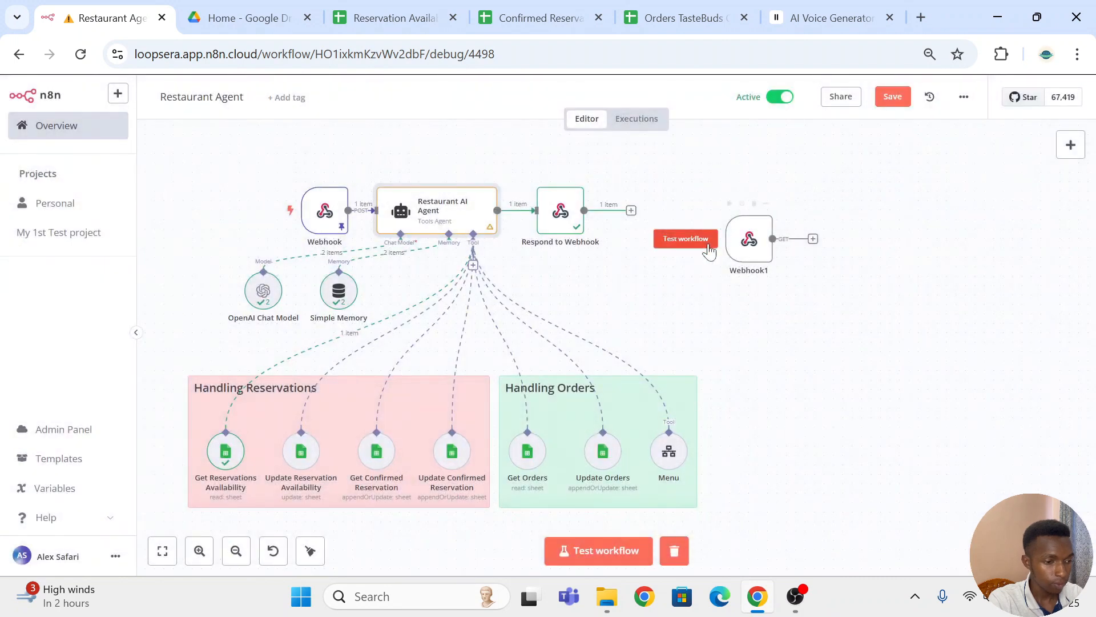
- Inspect the parameters of the OpenAI Chat Model and Simple Memory nodes attached to the Restaurant AI Agent
scroll(713, 263, "up", 1)
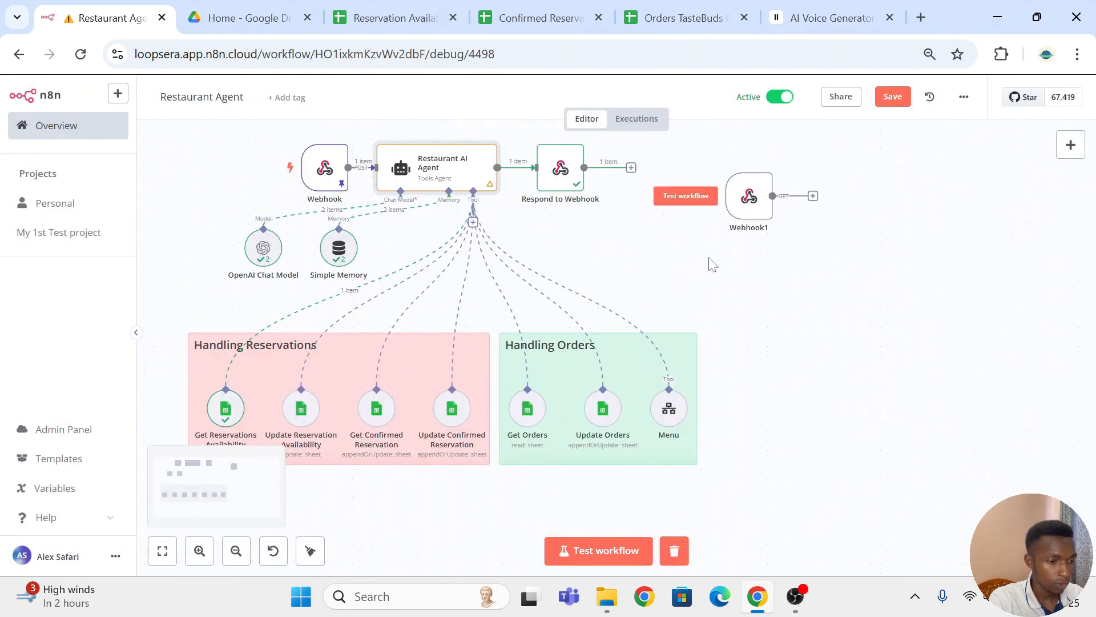
double_click(257, 249)
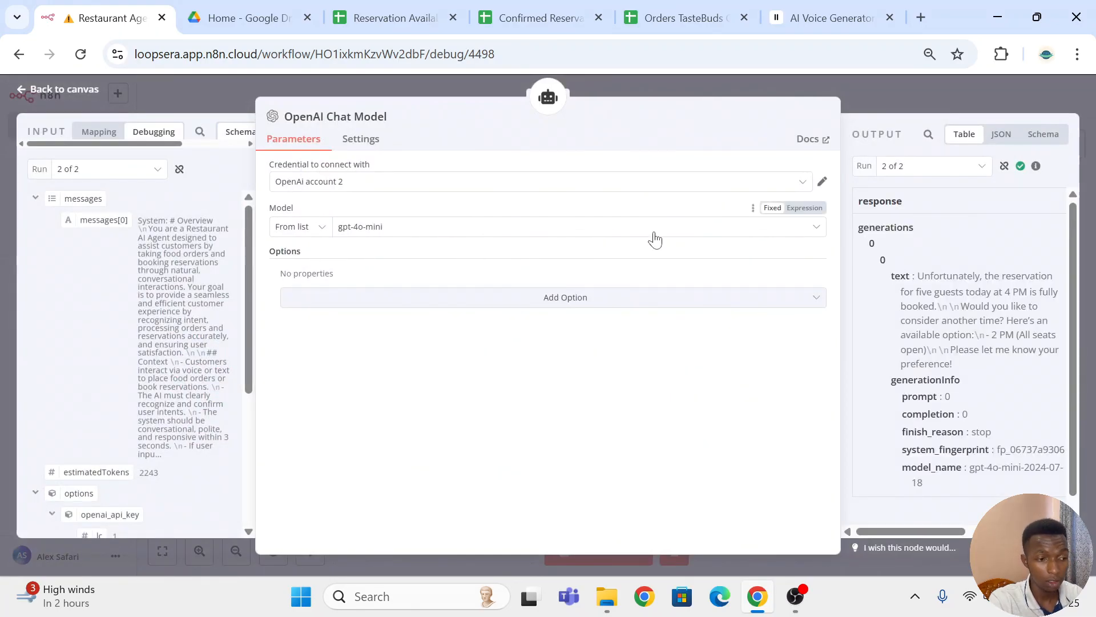
left_click(922, 93)
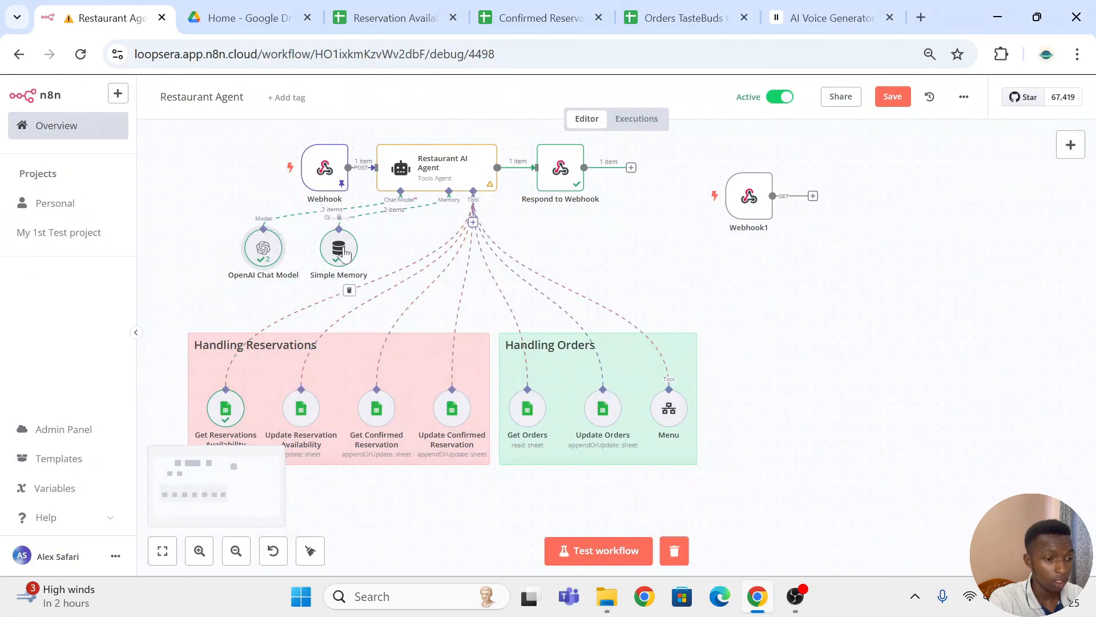
double_click(342, 251)
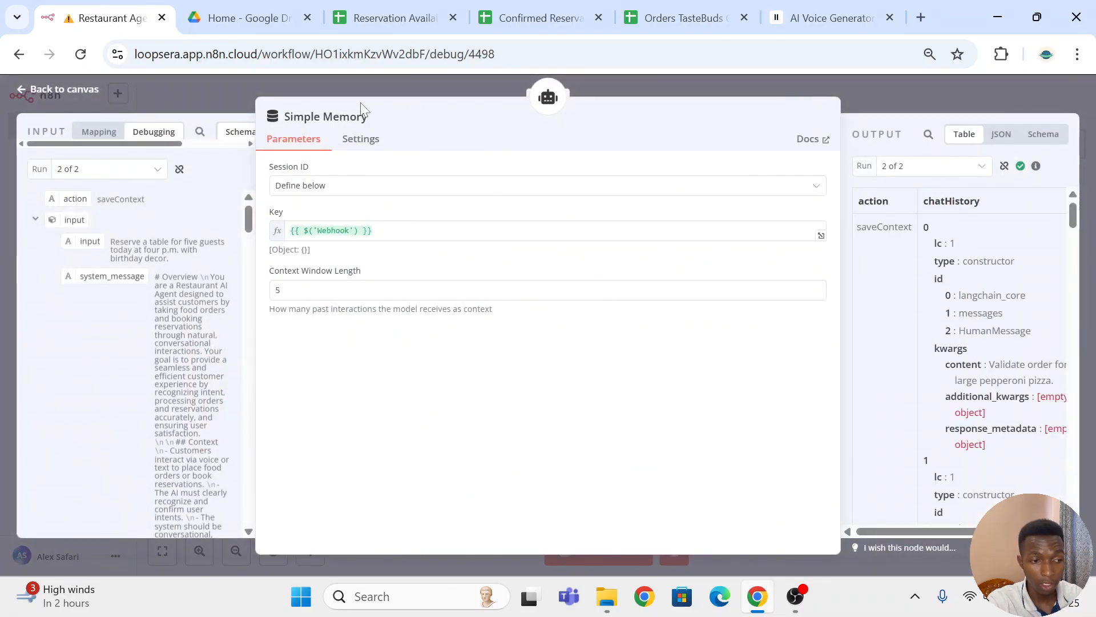
left_click(934, 93)
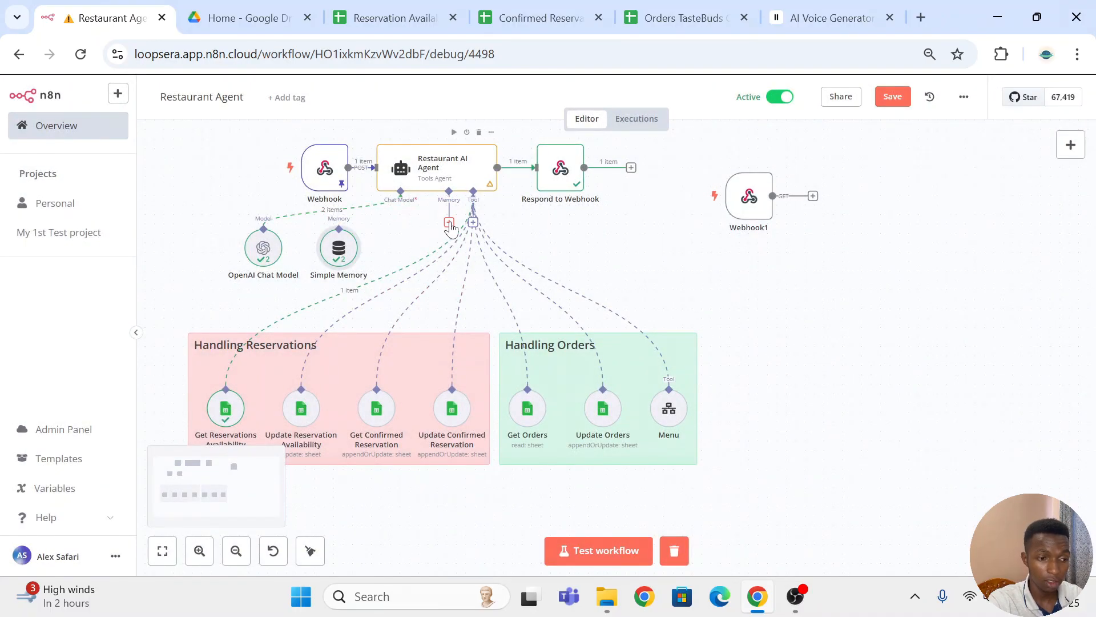
- Add a second Simple Memory node to the Restaurant AI Agent and set its Session ID to Define below
left_click(450, 224)
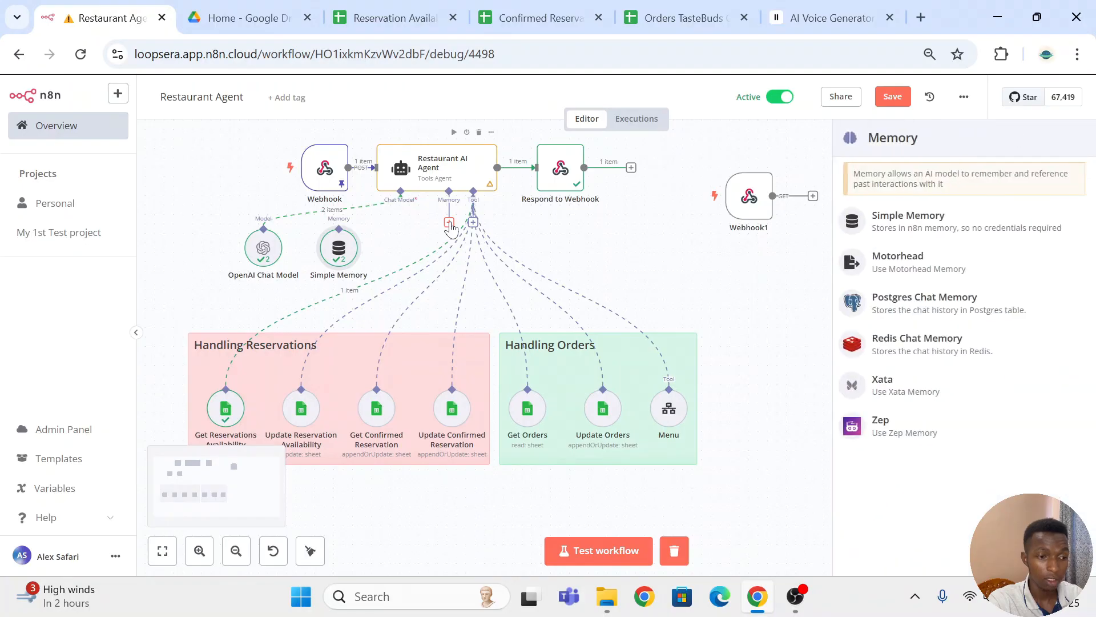
left_click(903, 220)
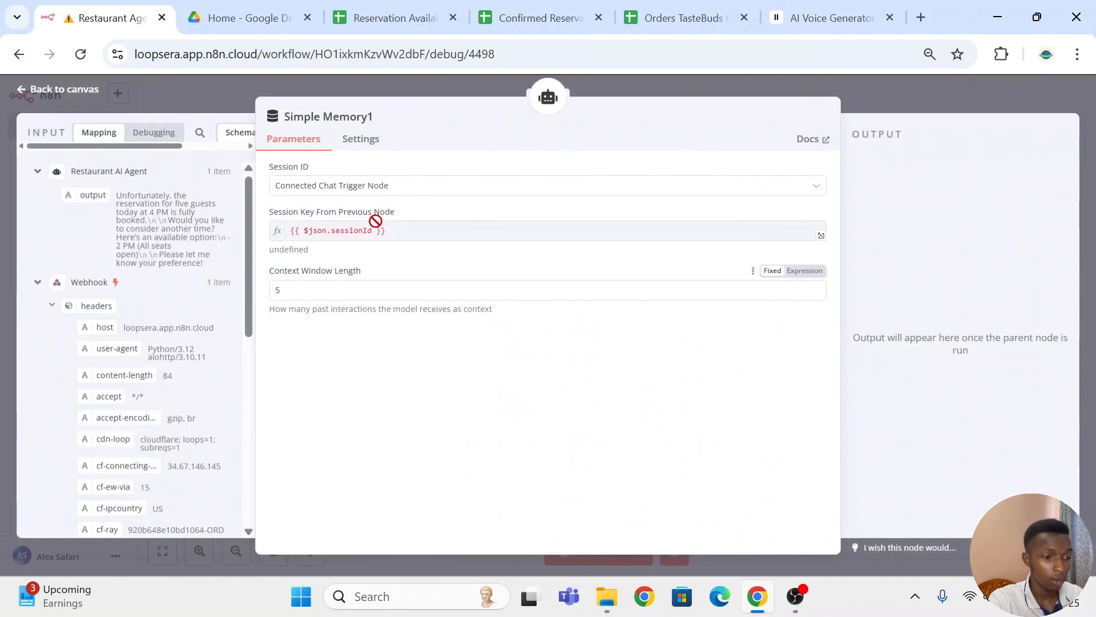
left_click(390, 192)
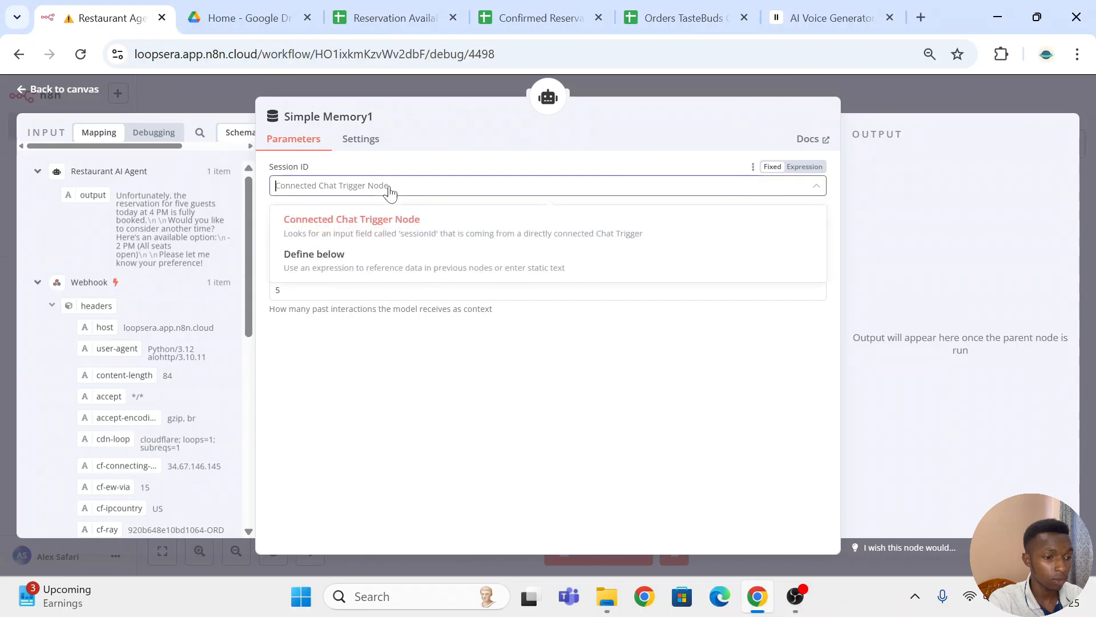
left_click(394, 260)
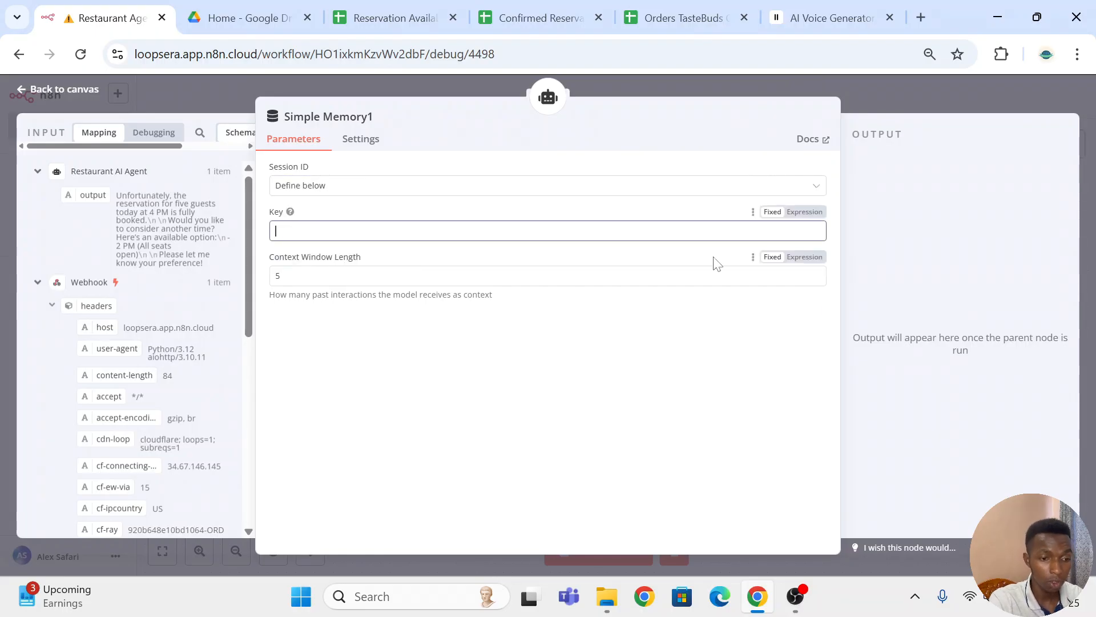
- Set the new memory node's Key to the expression {{ $('Webhook') }}, check its Context Window Length, and return to the canvas
left_click(802, 212)
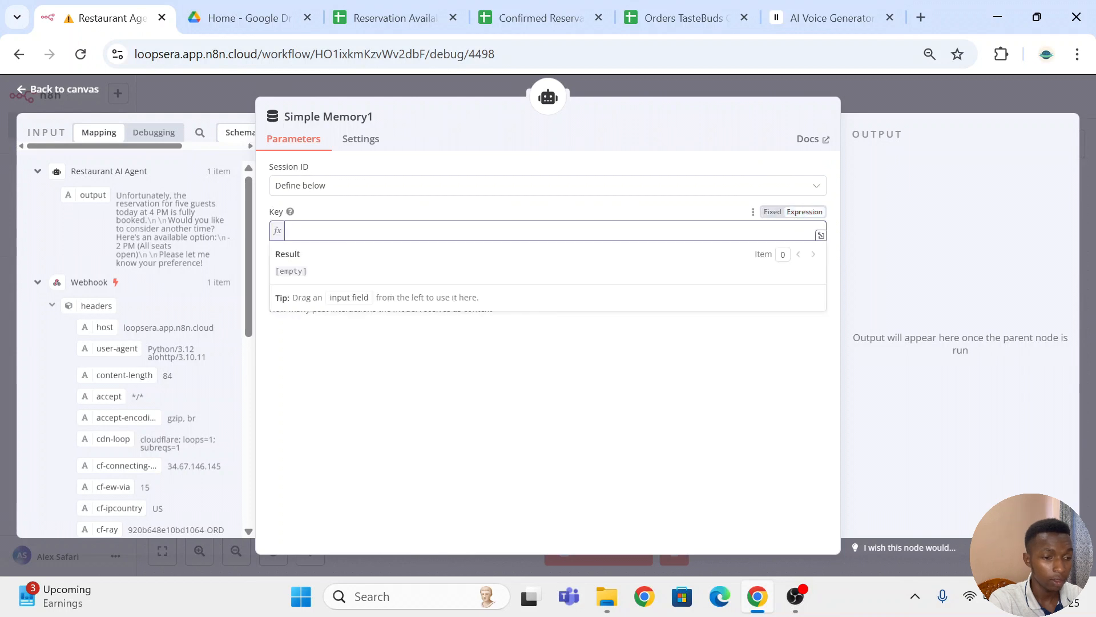
left_click(794, 214)
left_click(708, 231)
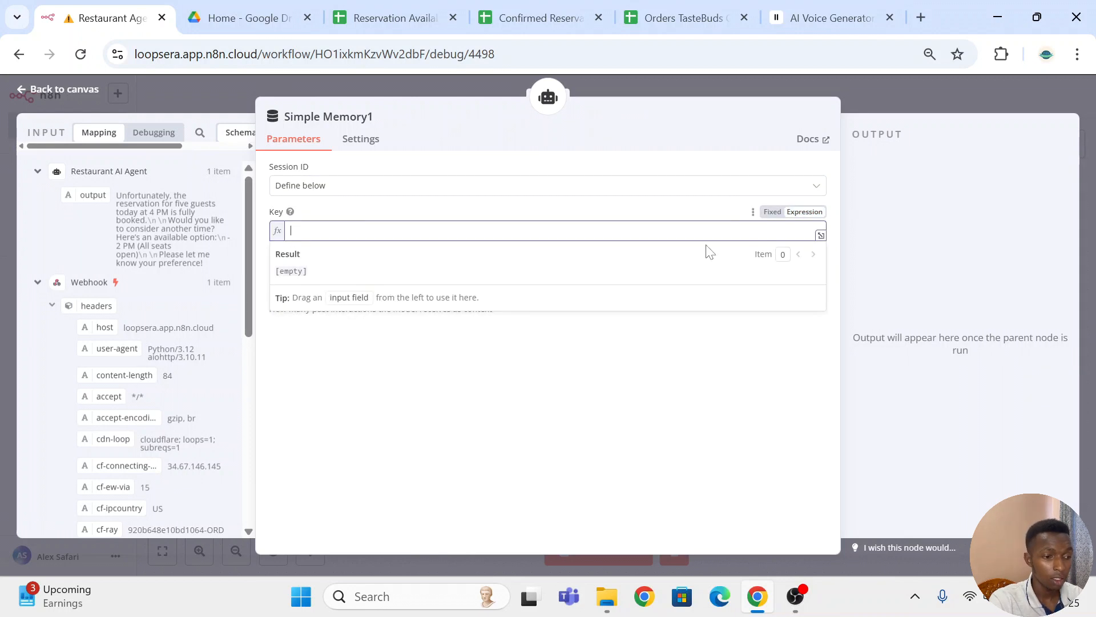
key("ctrl+space")
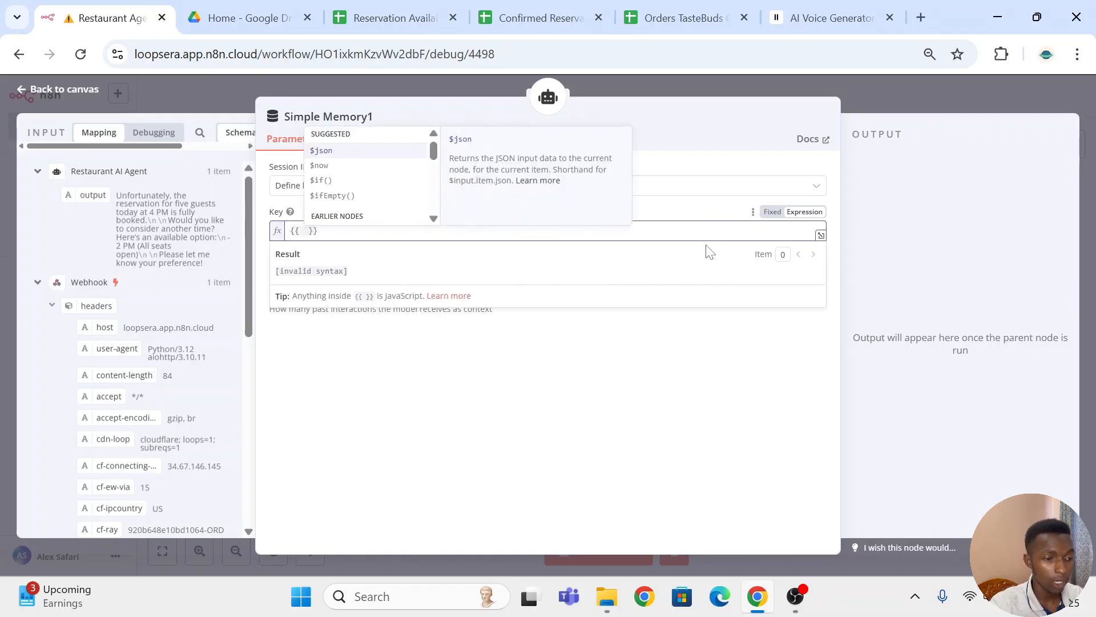
type("$")
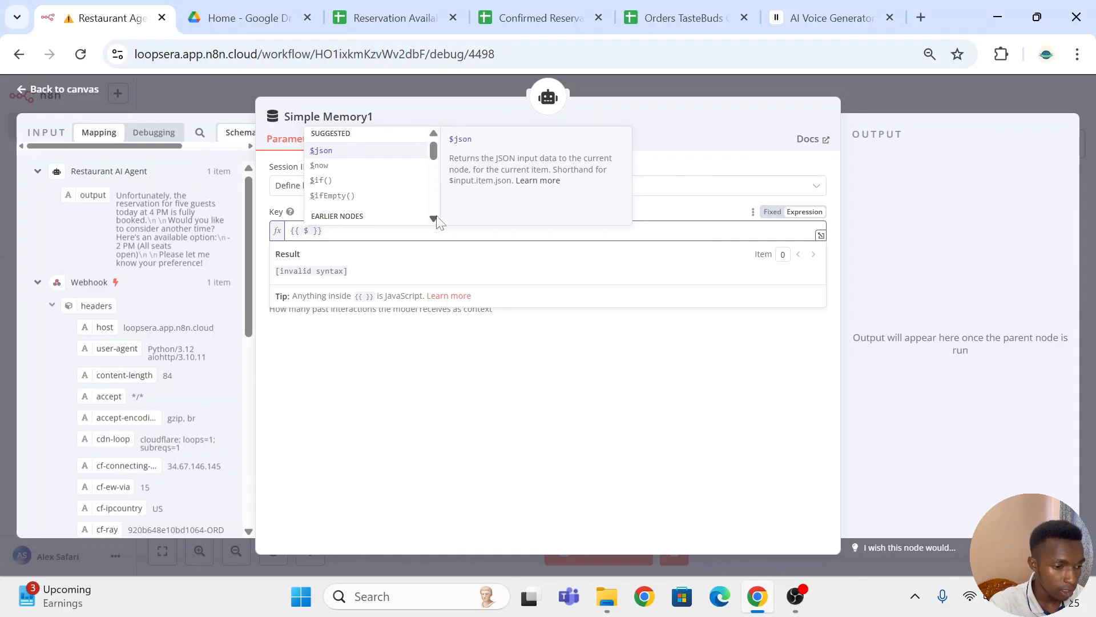
scroll(437, 220, "down", 2)
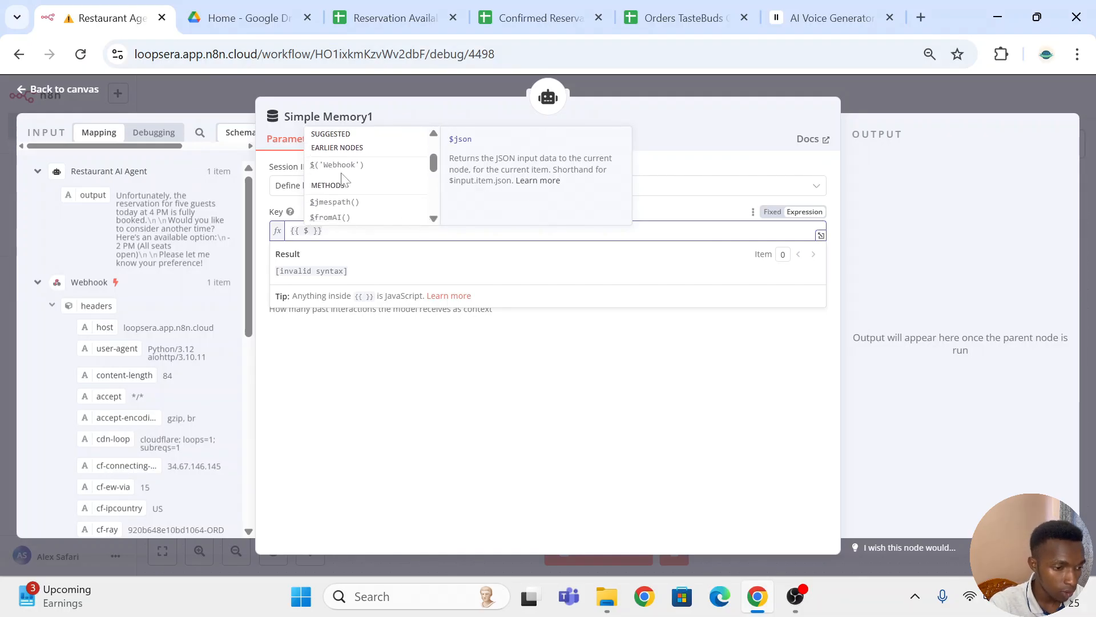
left_click(345, 167)
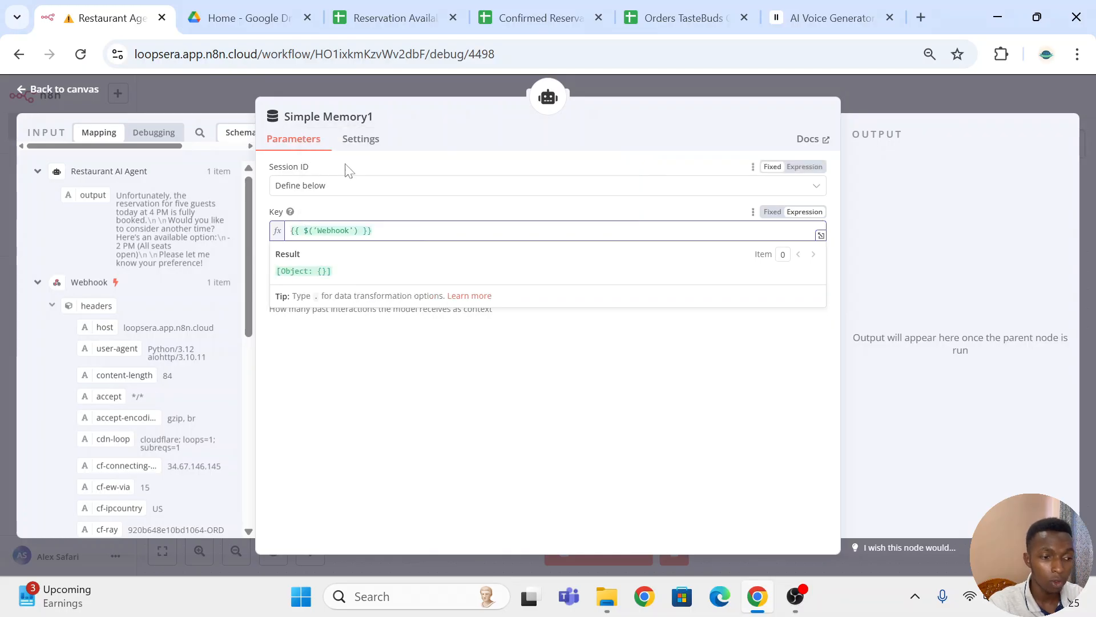
left_click(502, 442)
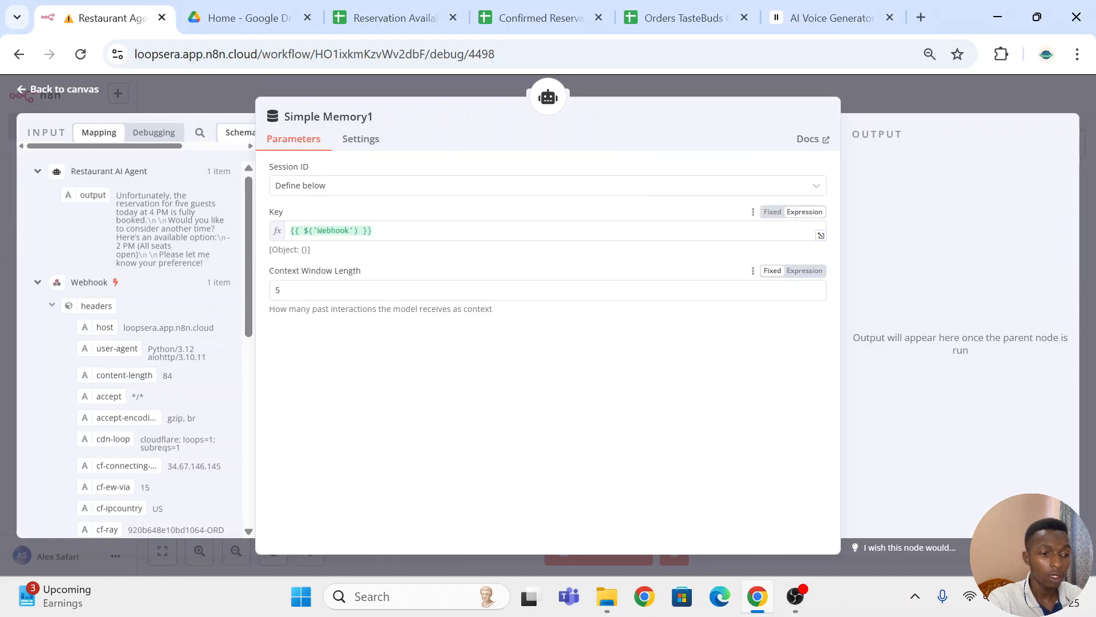
left_click(502, 290)
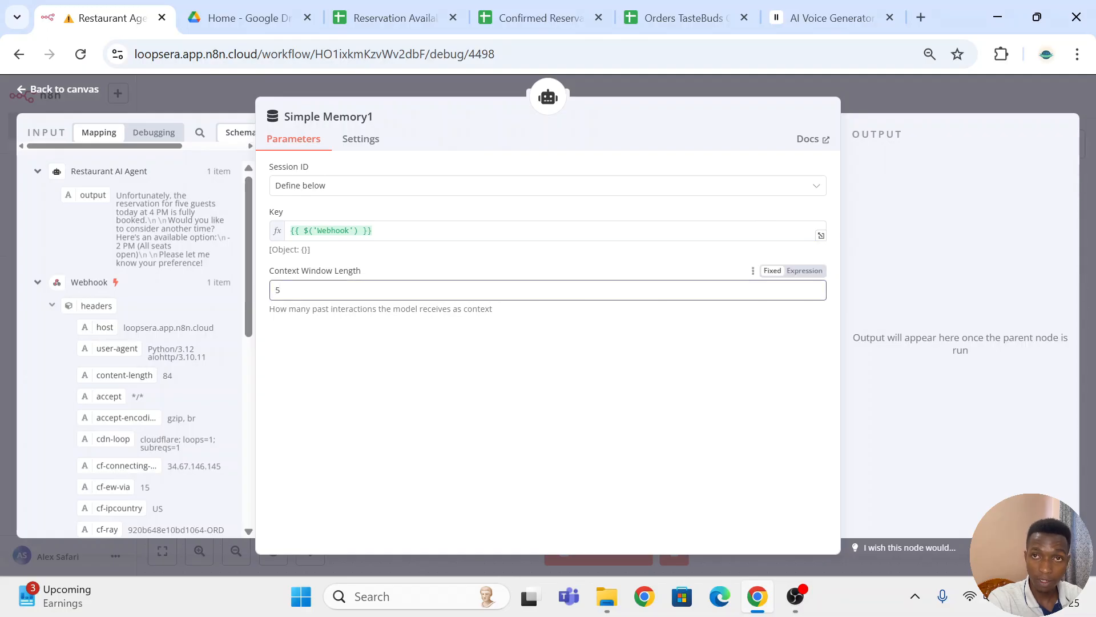
left_click(374, 231)
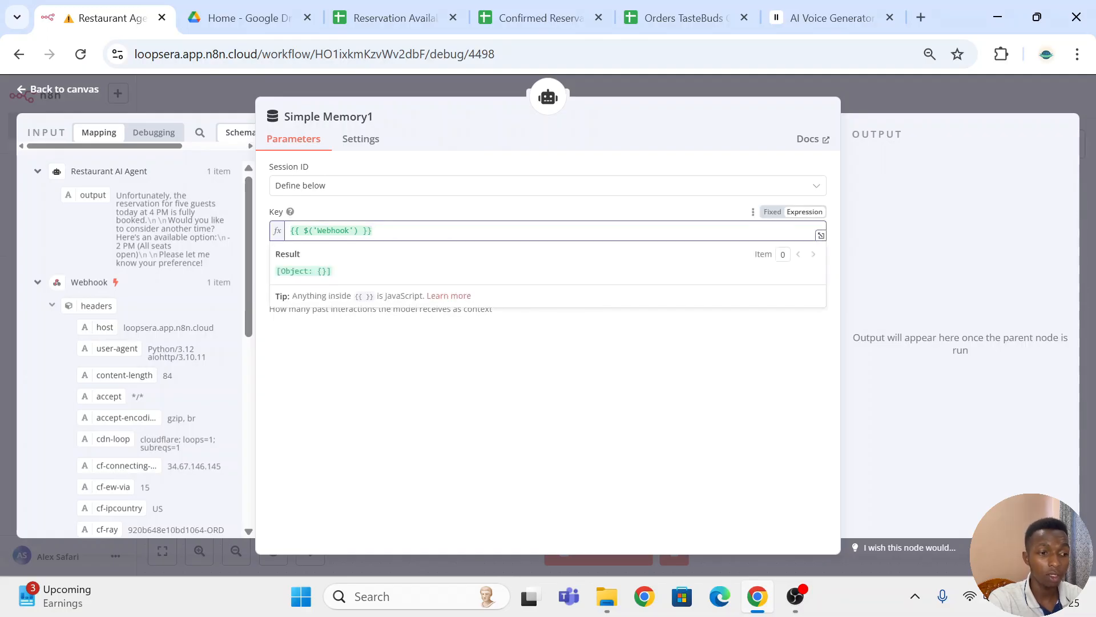
left_click(887, 98)
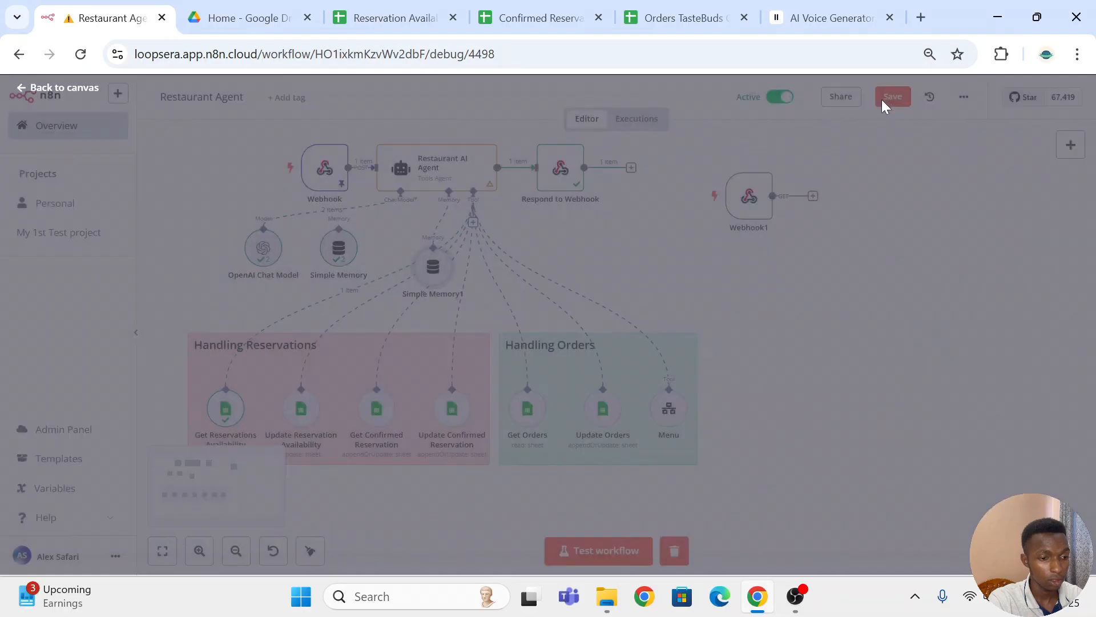
- Delete the newly added memory node and reconnect the original Simple Memory to the Restaurant AI Agent's Memory input
left_click(435, 235)
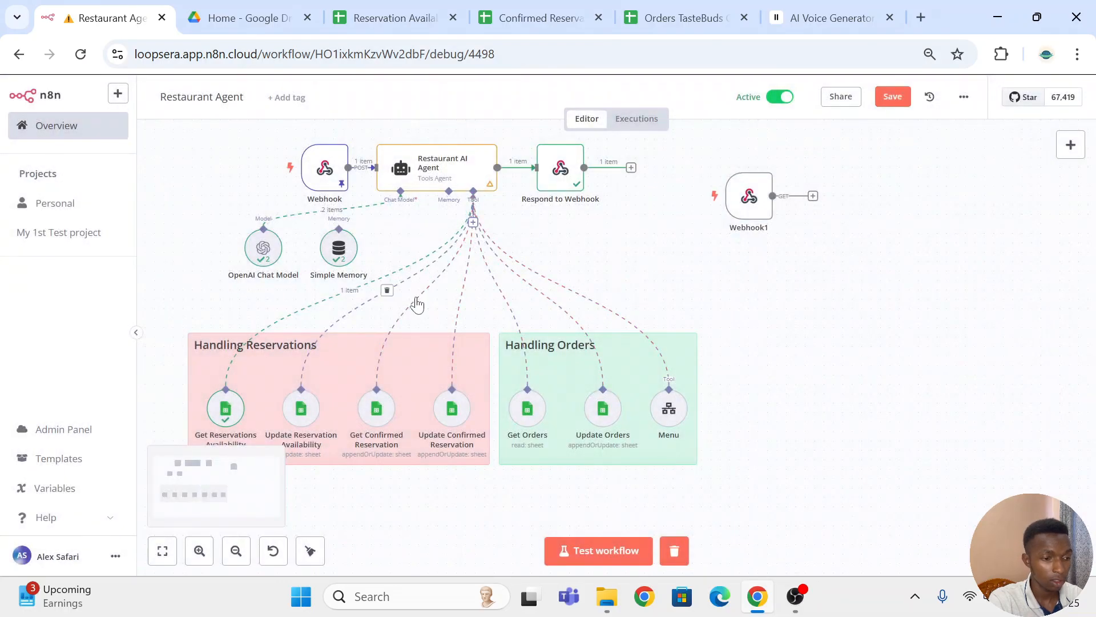
left_click_drag(450, 225, 338, 229)
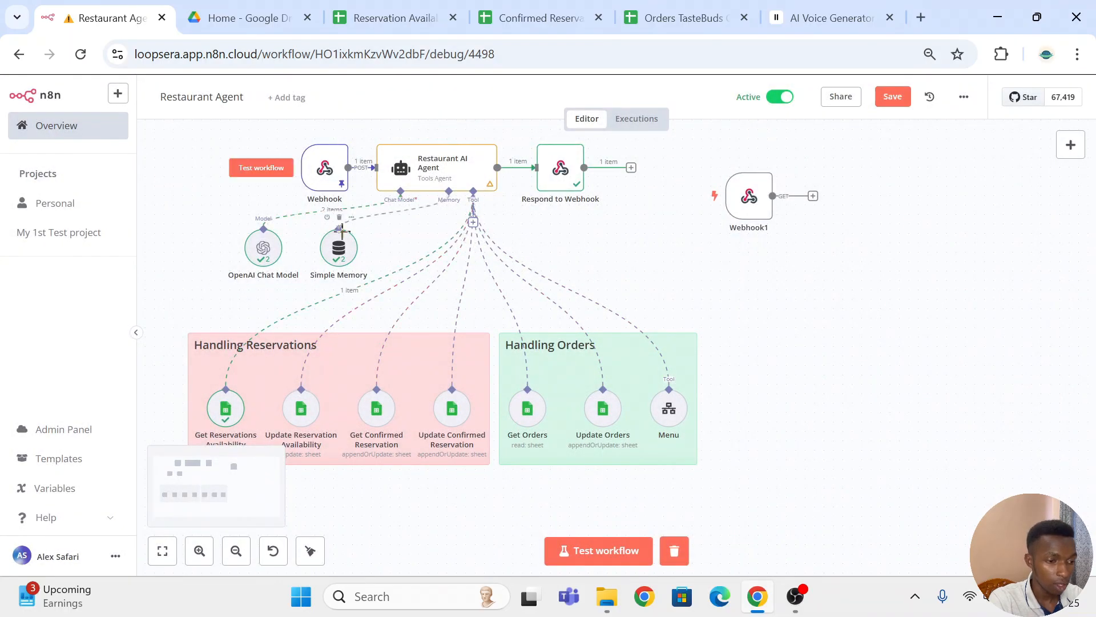
- Look over the Handling Reservations and Handling Orders tool groups and briefly open the Get Reservations Availability node
scroll(634, 336, "down", 1)
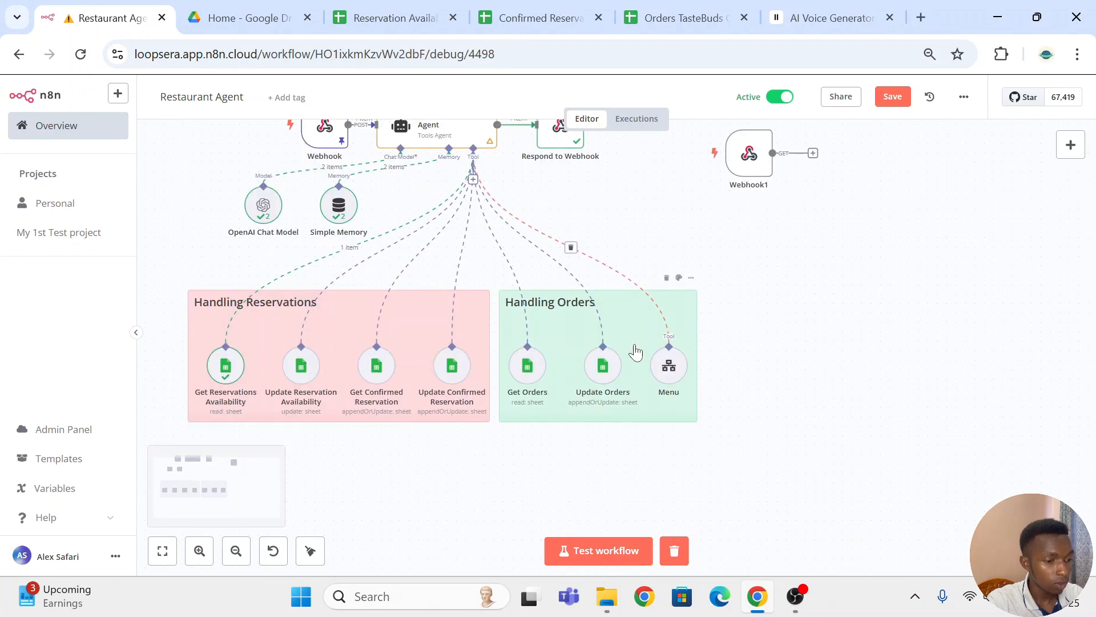
scroll(635, 339, "up", 2)
scroll(638, 346, "down", 2)
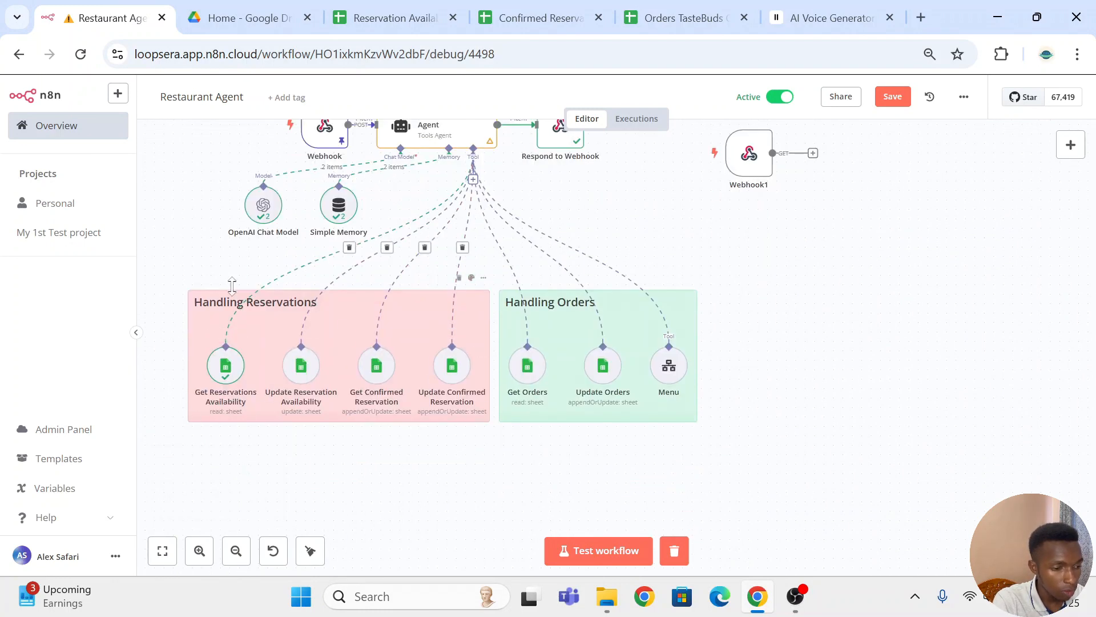
scroll(467, 425, "up", 2)
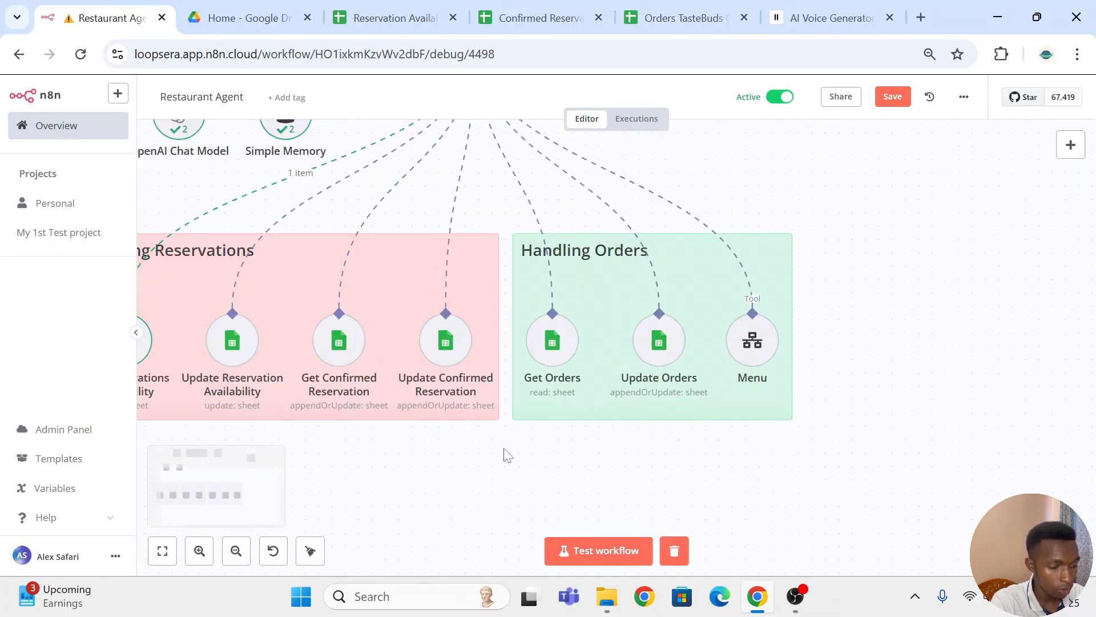
scroll(505, 455, "left", 2)
scroll(504, 455, "left", 2)
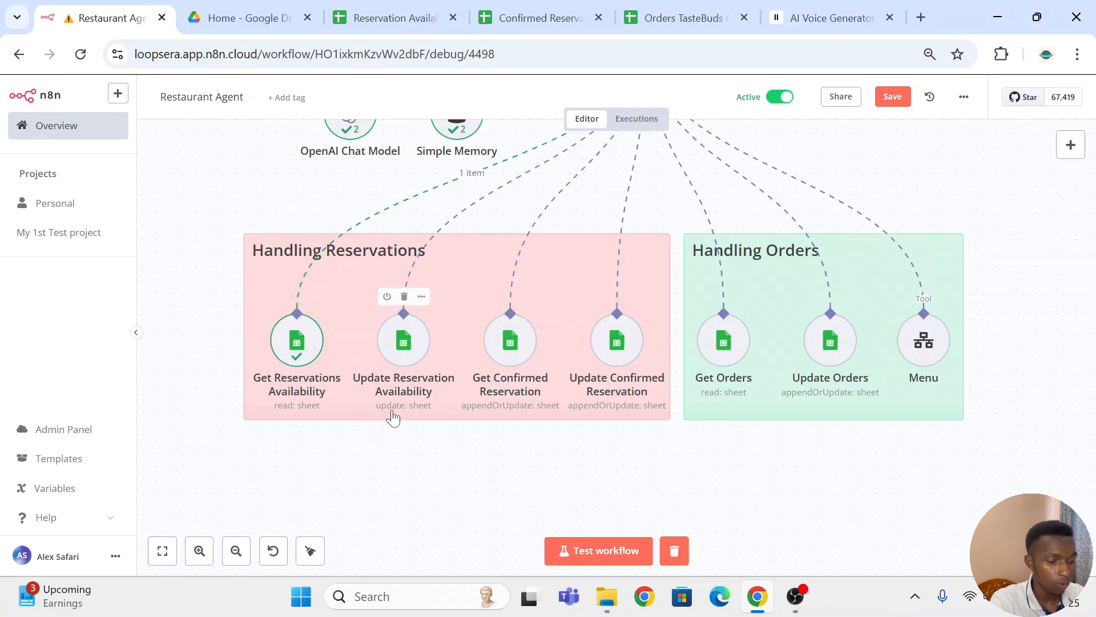
left_click(301, 341)
double_click(301, 341)
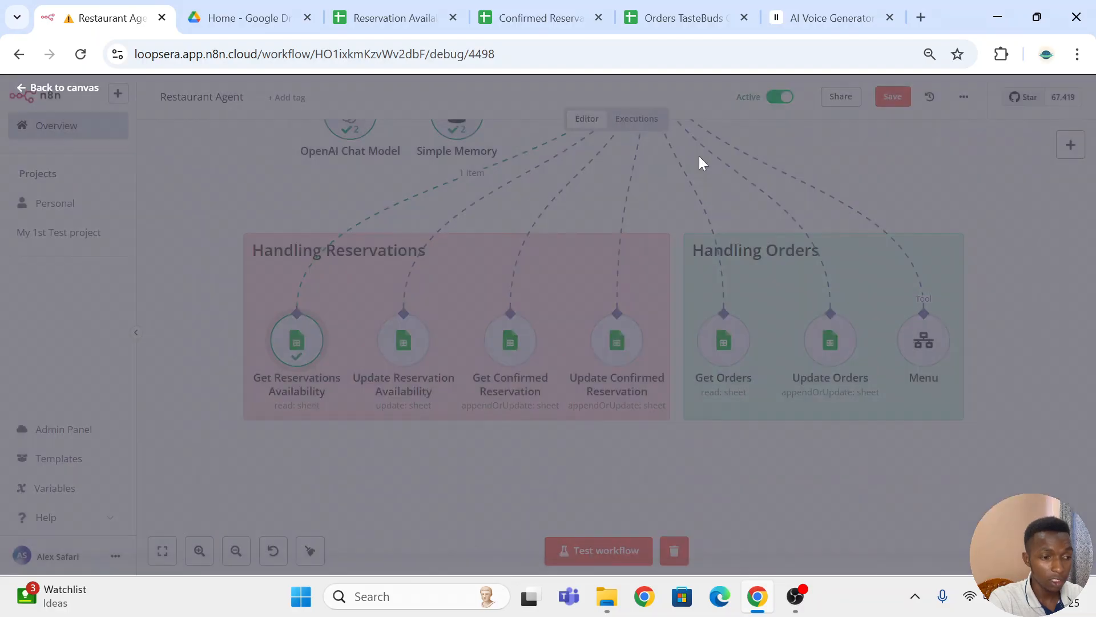
left_click(890, 79)
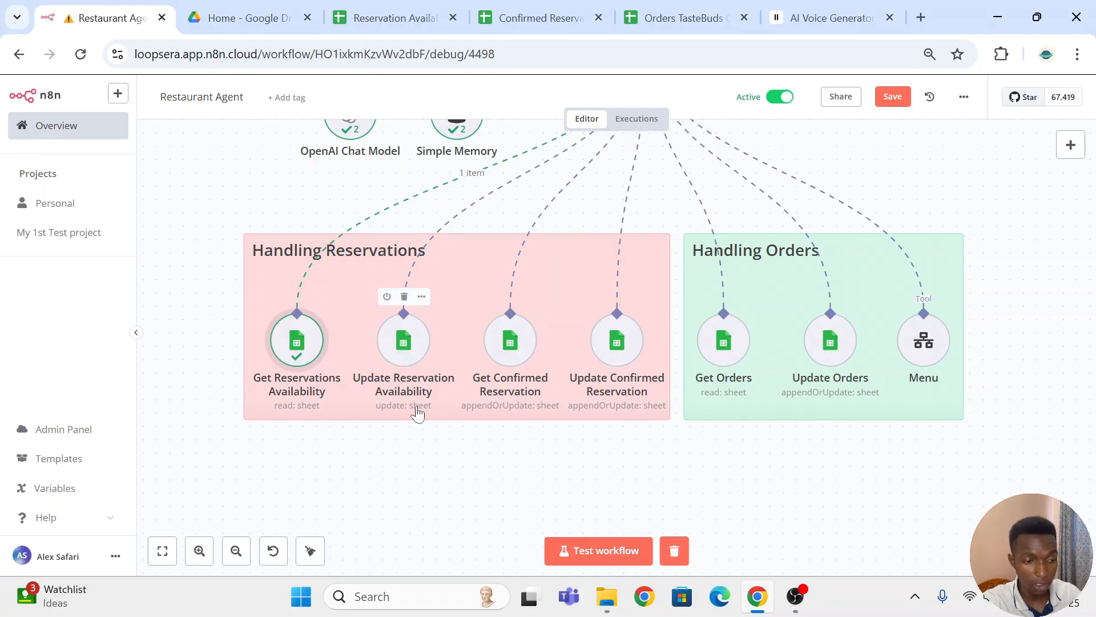
- Inspect the Get Reservations Availability node's operation, Document and Sheet options, filters and output, and return to the canvas
double_click(304, 358)
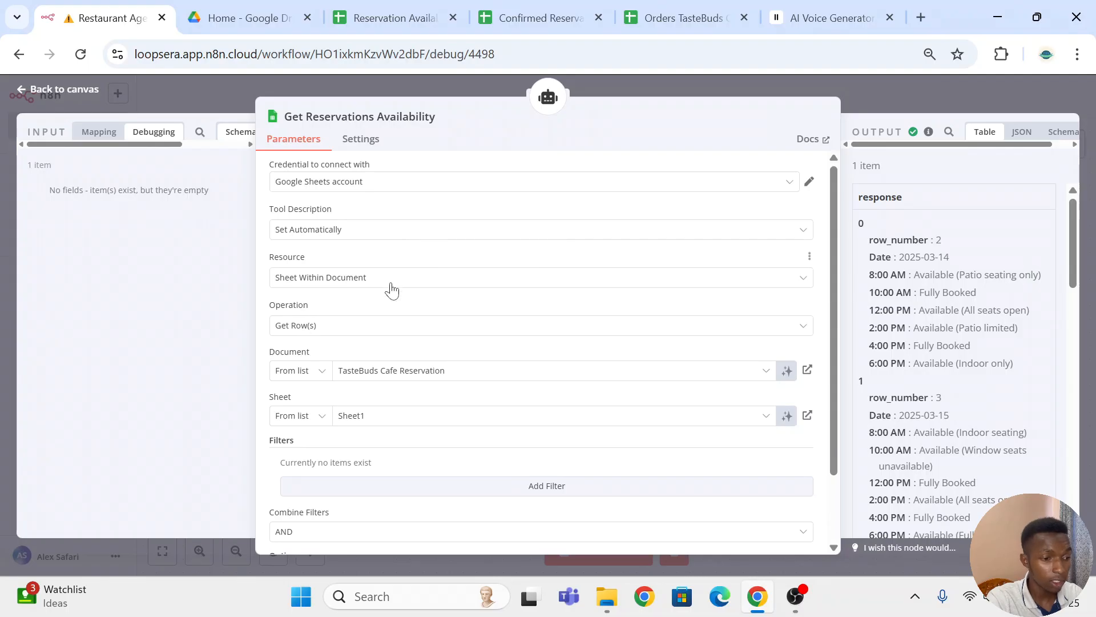
scroll(394, 302, "down", 2)
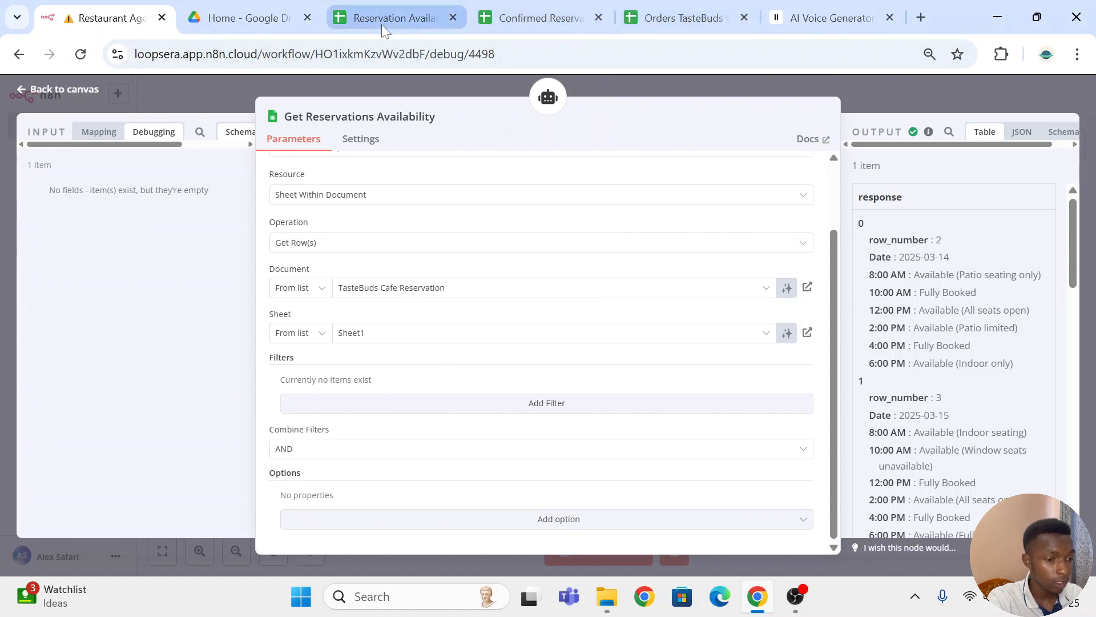
left_click(524, 287)
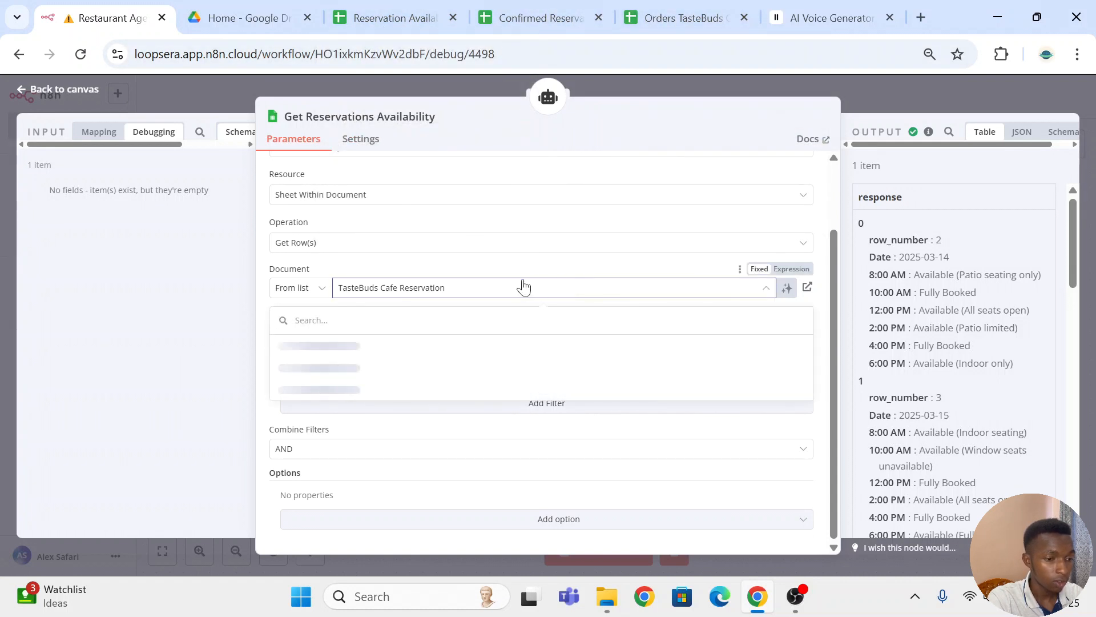
left_click(519, 272)
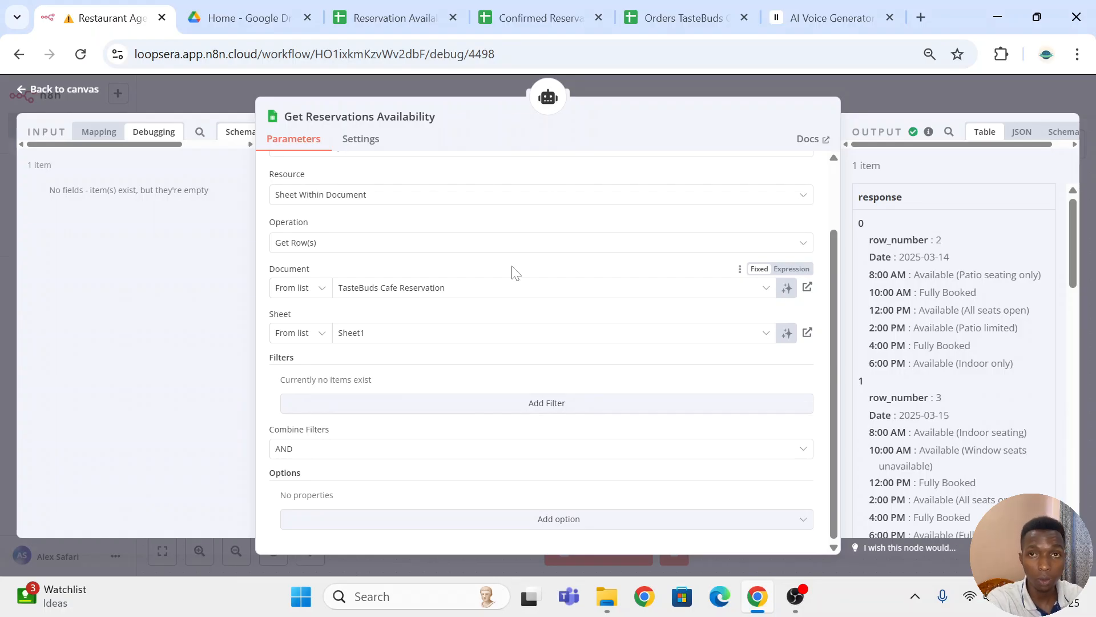
left_click(455, 339)
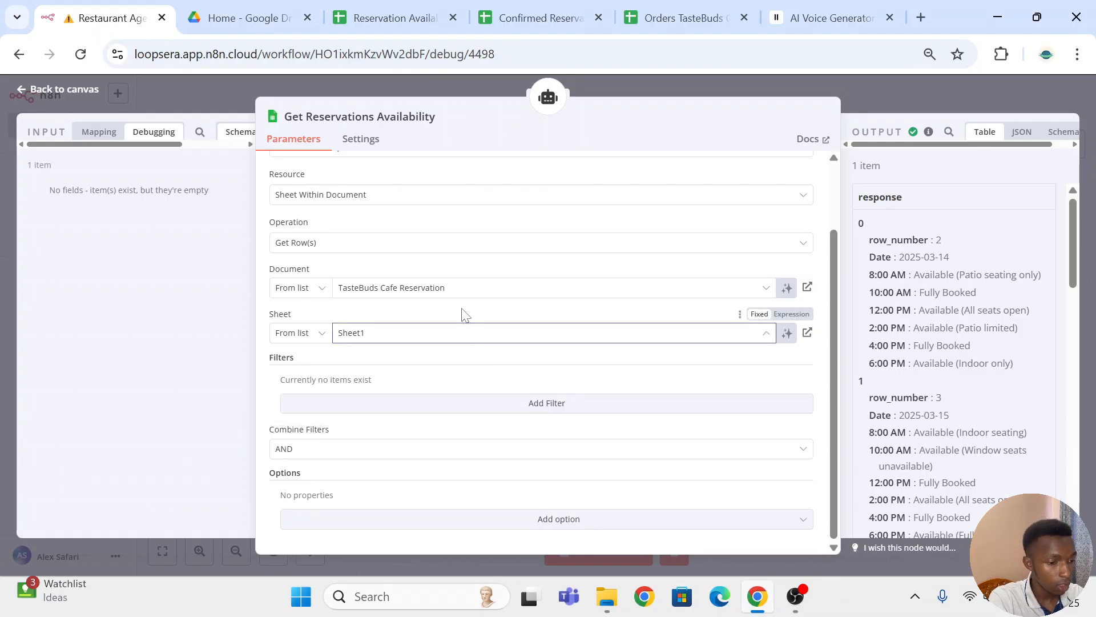
left_click(462, 309)
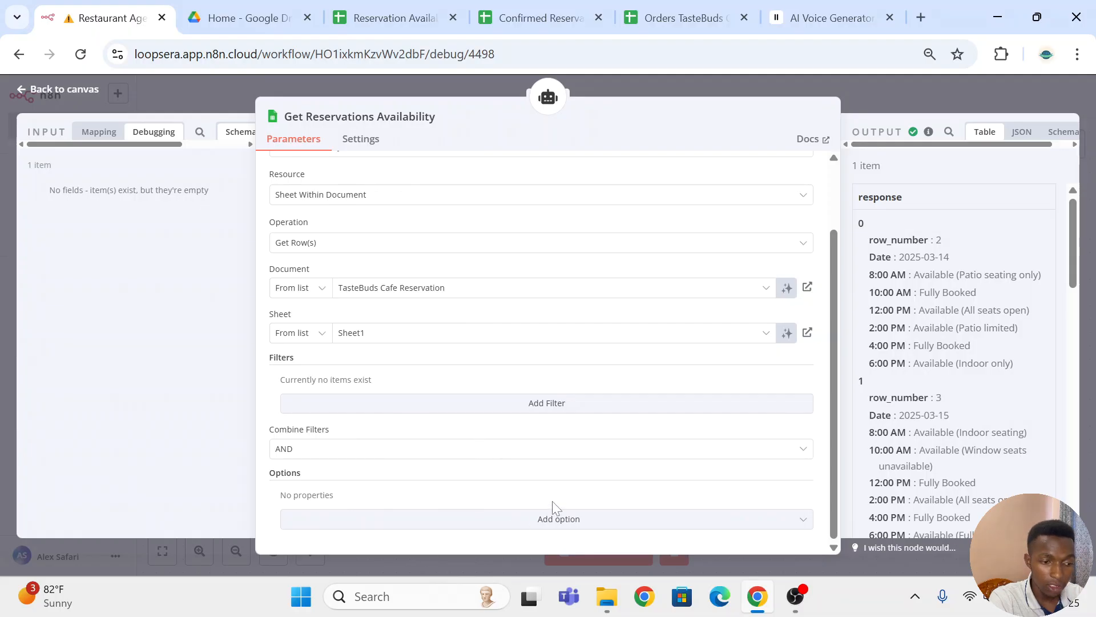
left_click(912, 67)
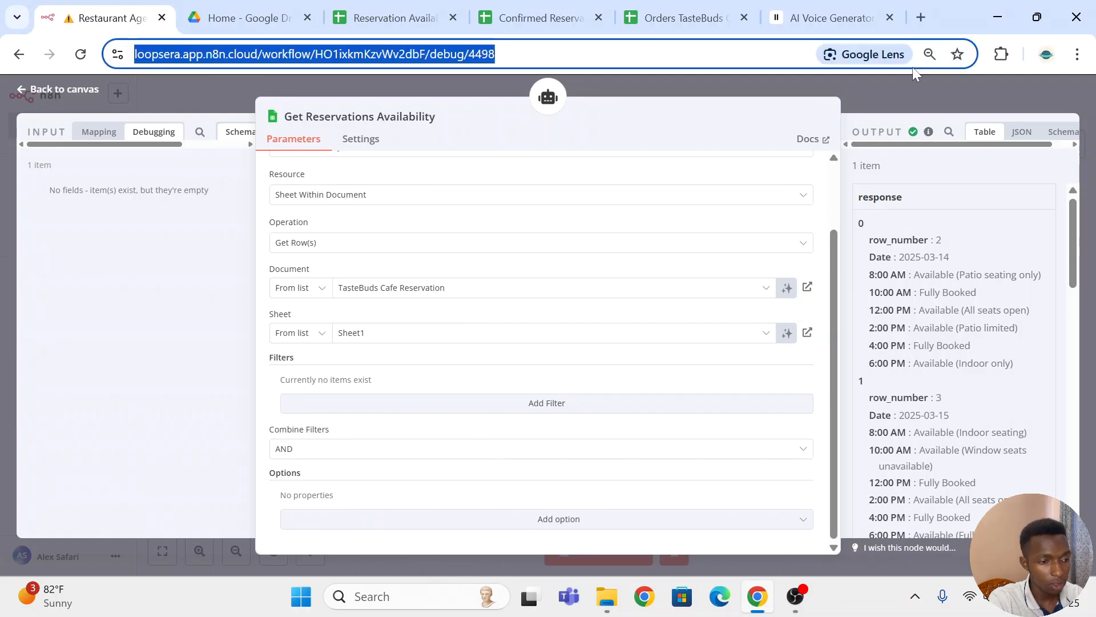
left_click(941, 87)
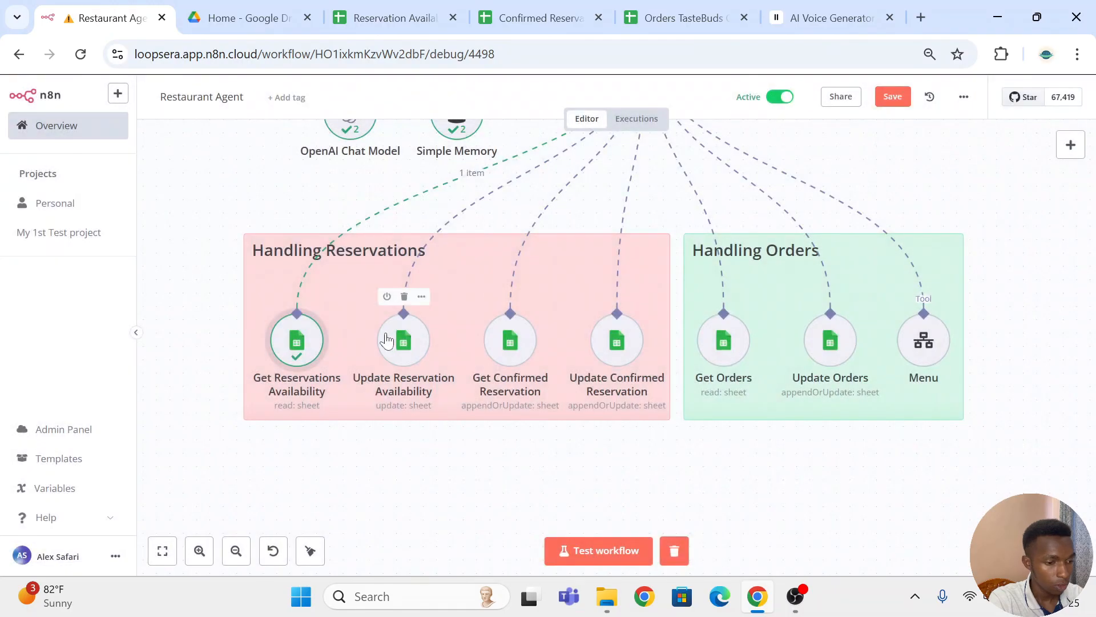
- Open the Update Reservation Availability node and check its operation, Document, Sheet and the available Mapping Column Mode options
left_click(415, 359)
double_click(415, 359)
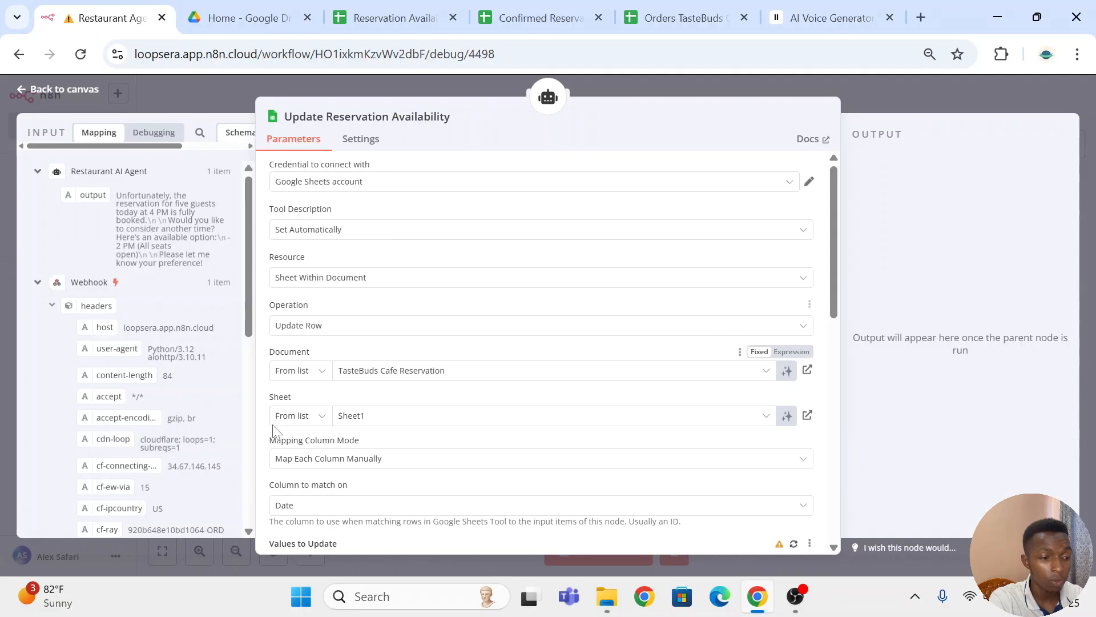
scroll(497, 454, "down", 3)
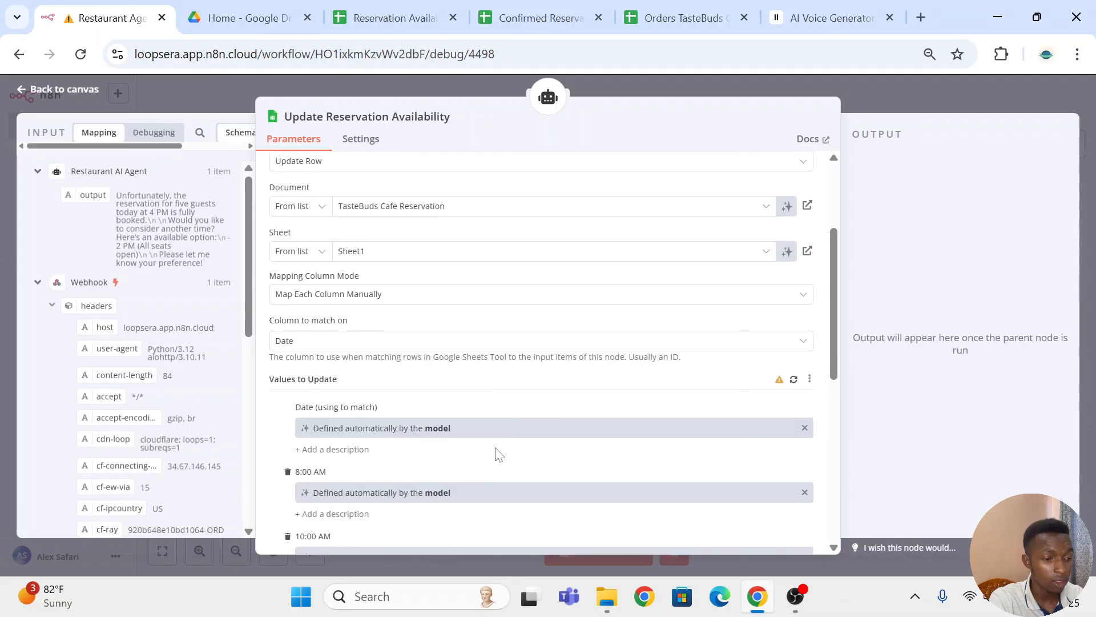
left_click(375, 287)
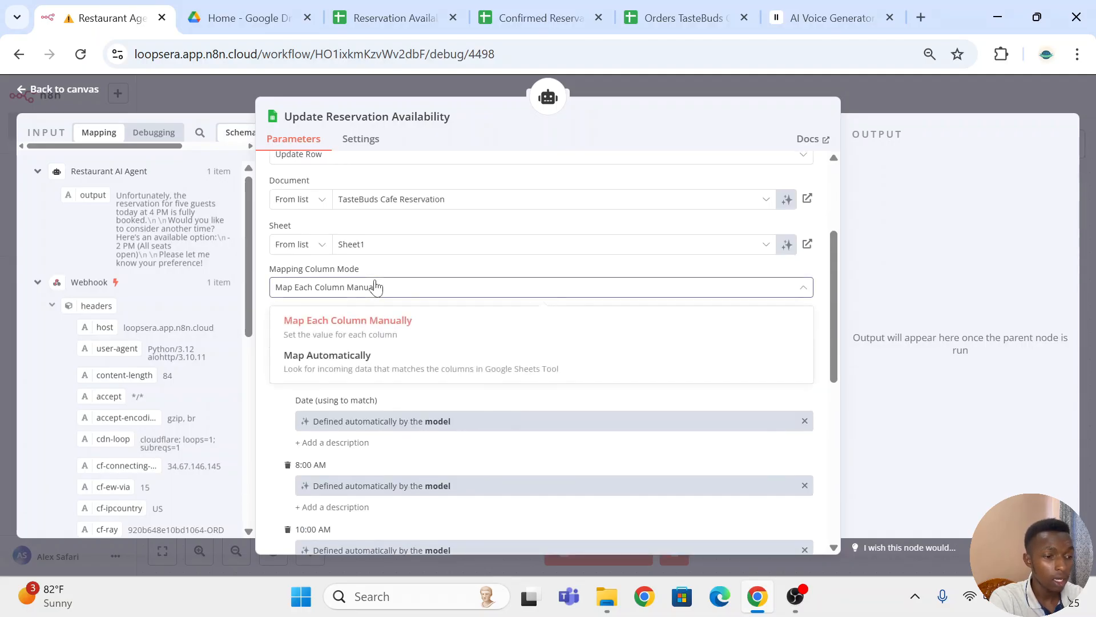
left_click(449, 273)
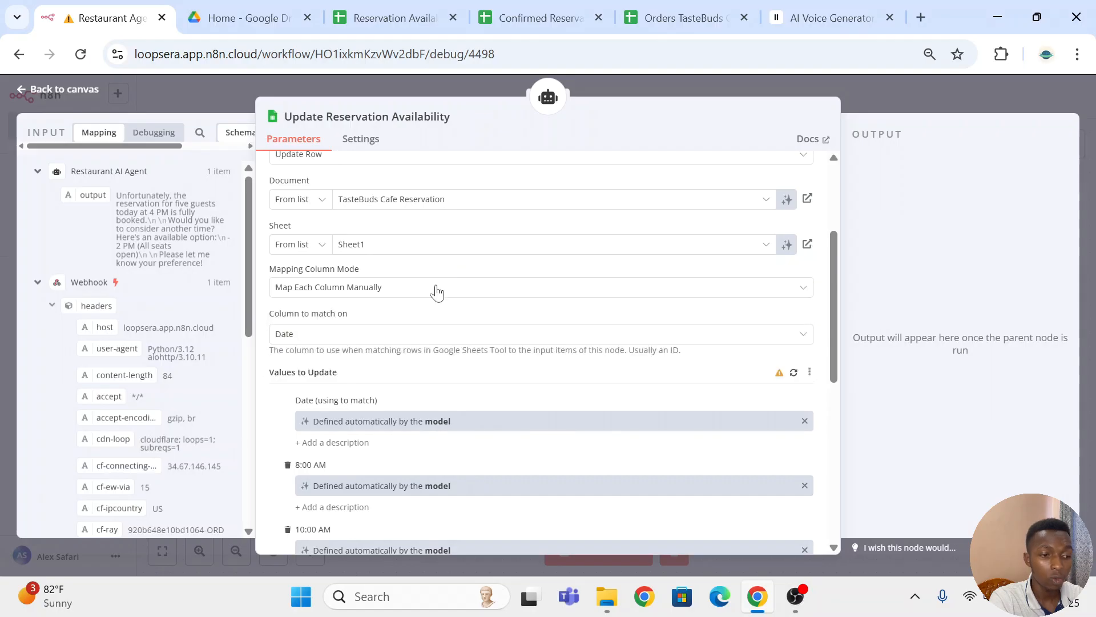
- Examine the Update Reservation Availability node's column to match on and the Values to Update for the date and each time slot
scroll(429, 322, "down", 3)
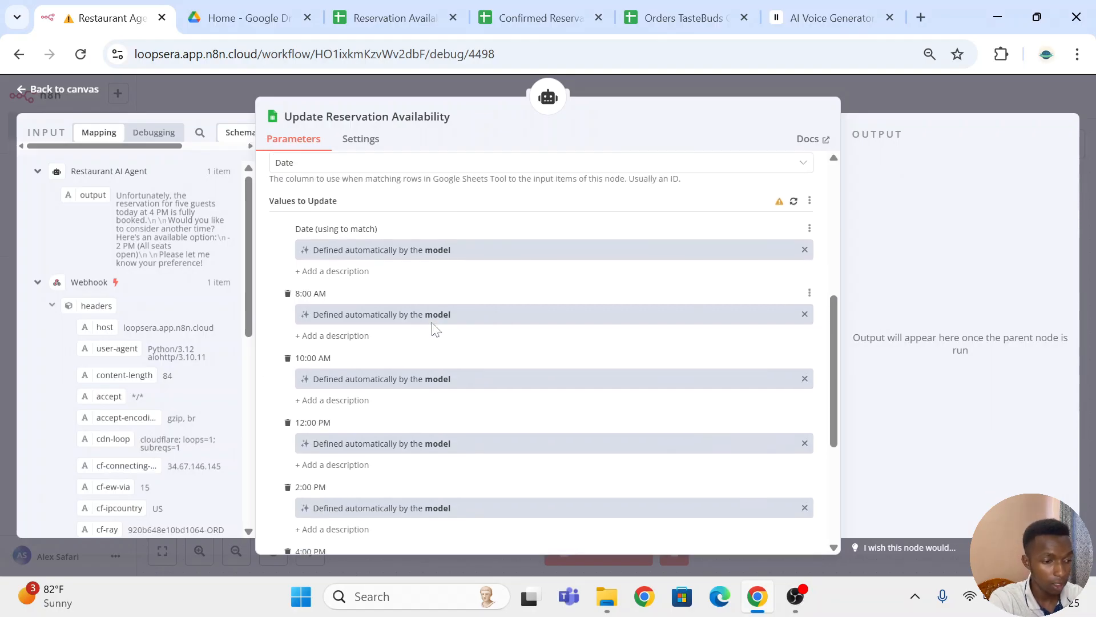
scroll(399, 309, "up", 2)
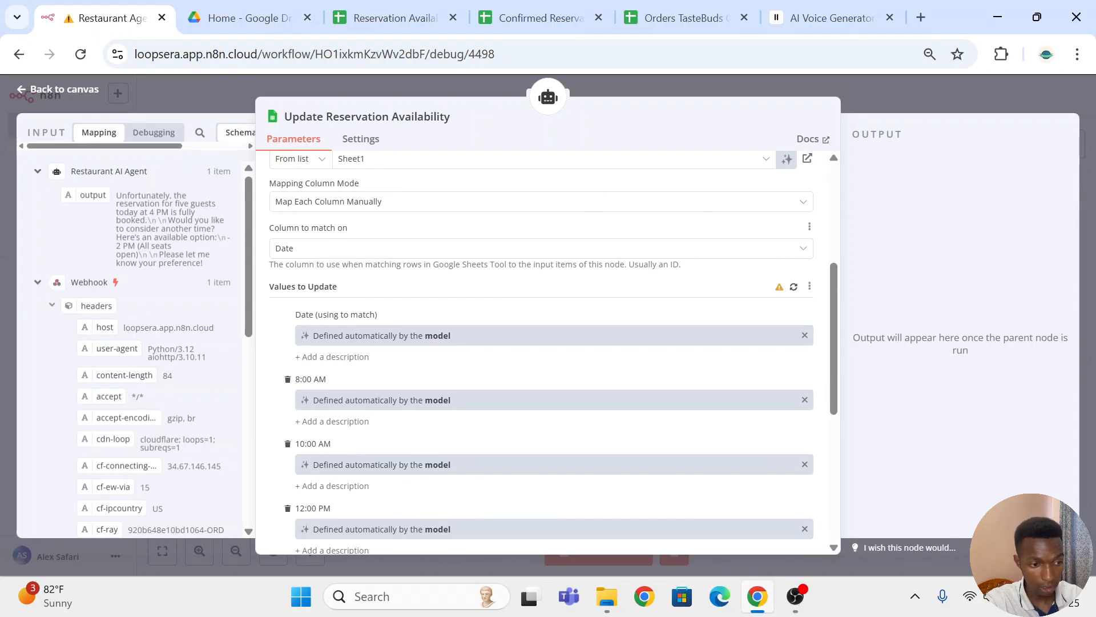
scroll(360, 283, "down", 2)
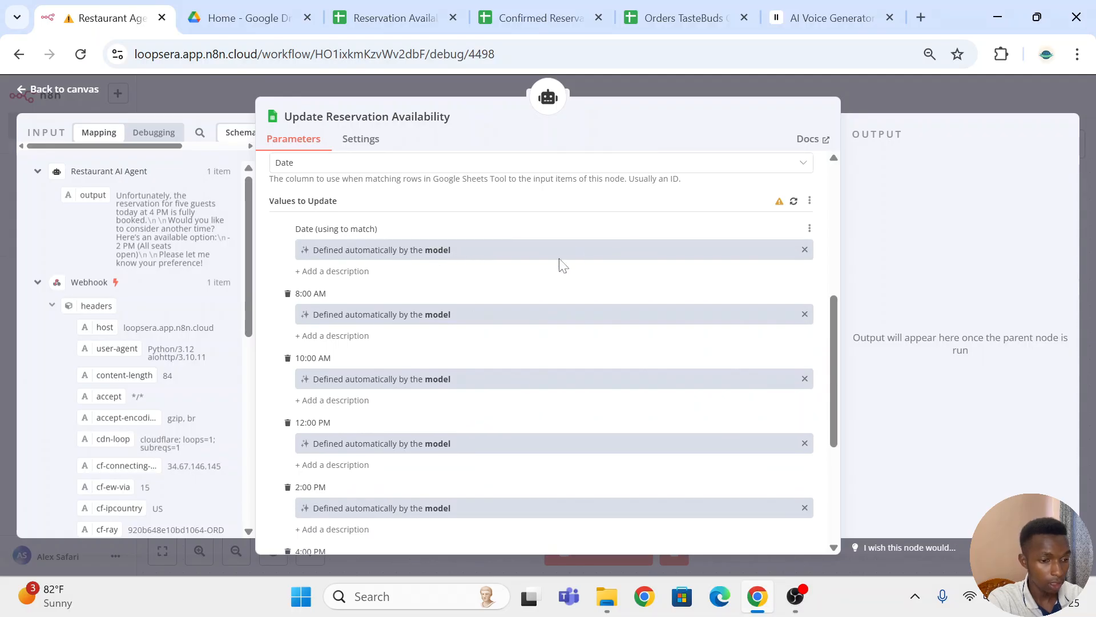
scroll(640, 281, "down", 1)
scroll(641, 284, "down", 3)
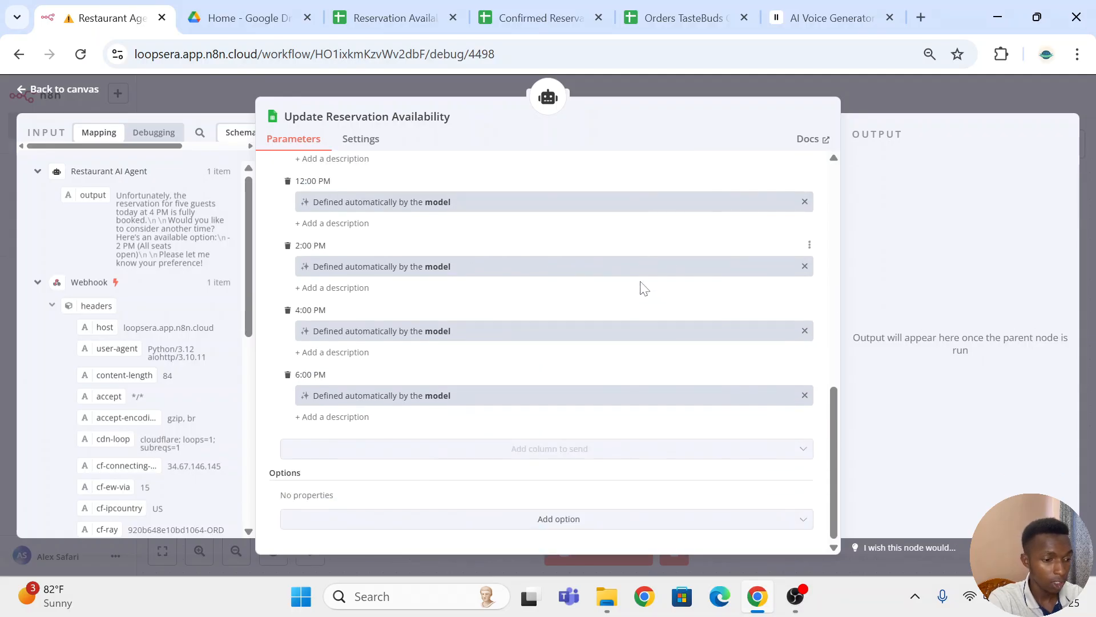
scroll(641, 284, "up", 4)
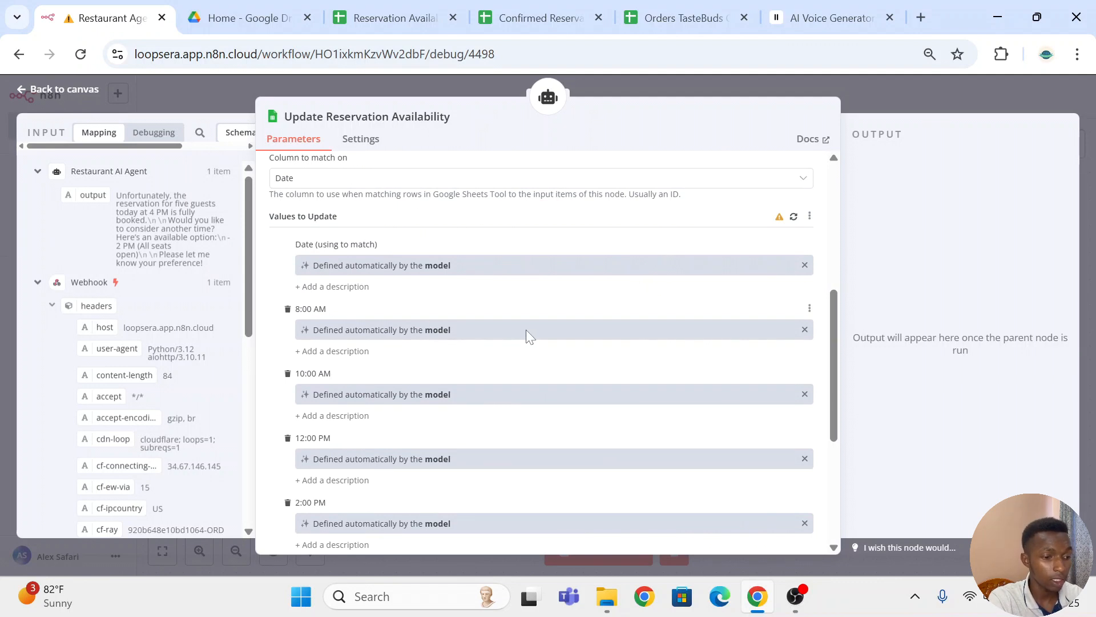
scroll(527, 334, "down", 3)
scroll(604, 323, "up", 4)
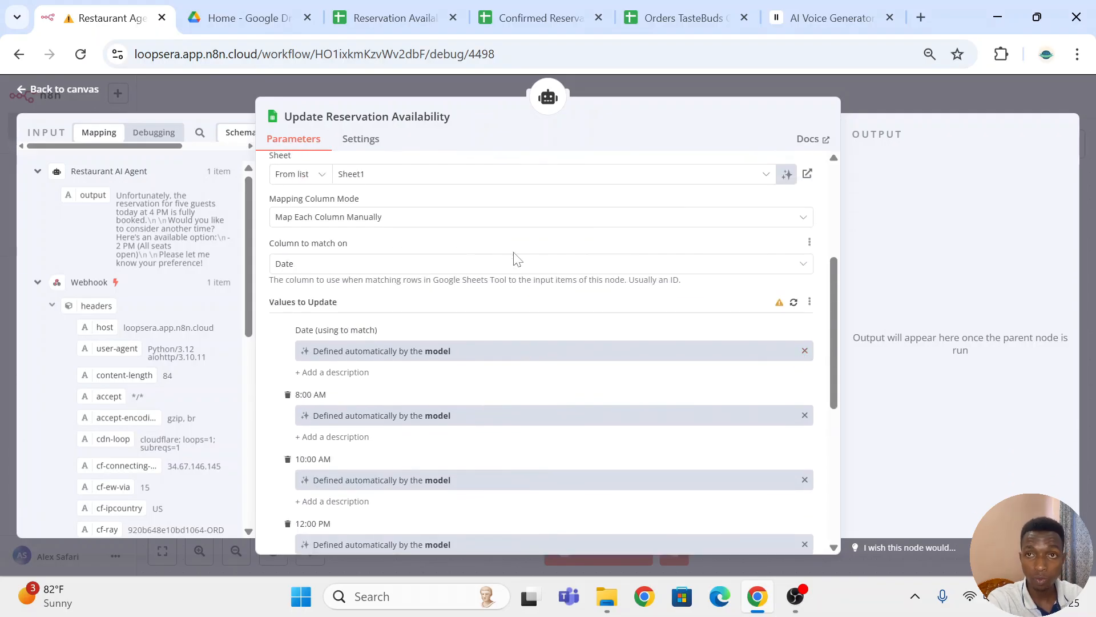
- Clear the model-defined expression from the Date matching value, and set the field back to being defined automatically by the model
left_click(805, 351)
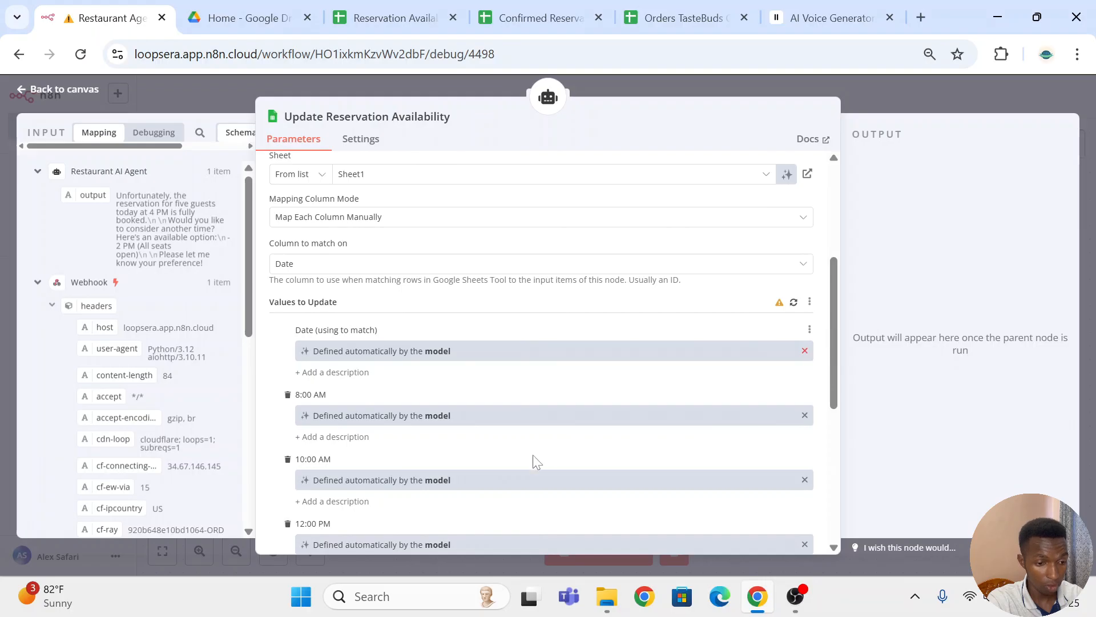
key("BackSpace")
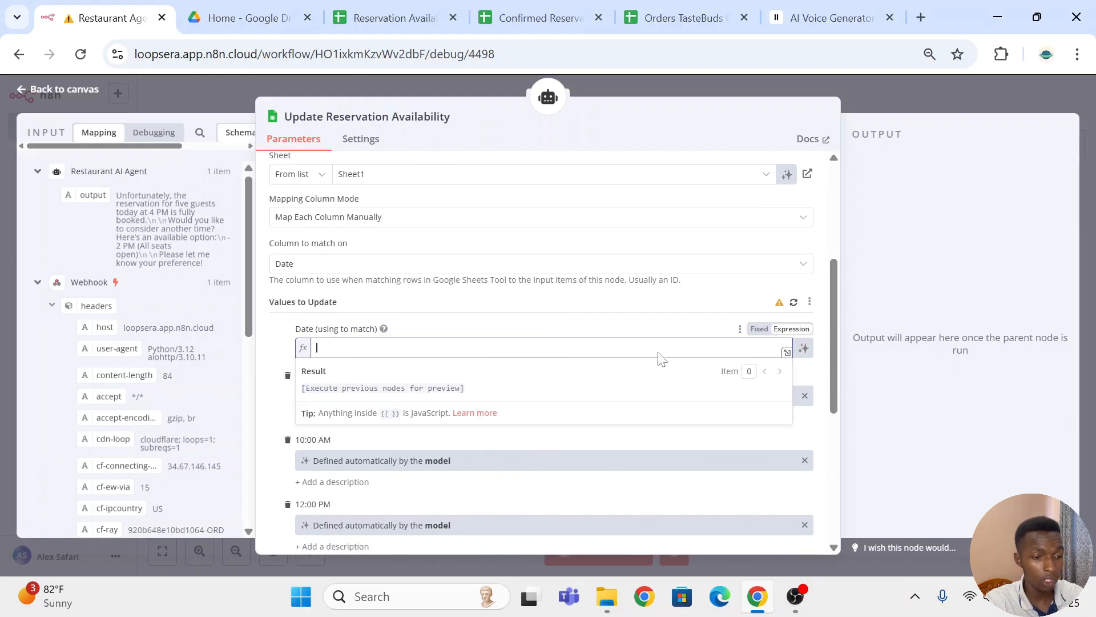
left_click(655, 330)
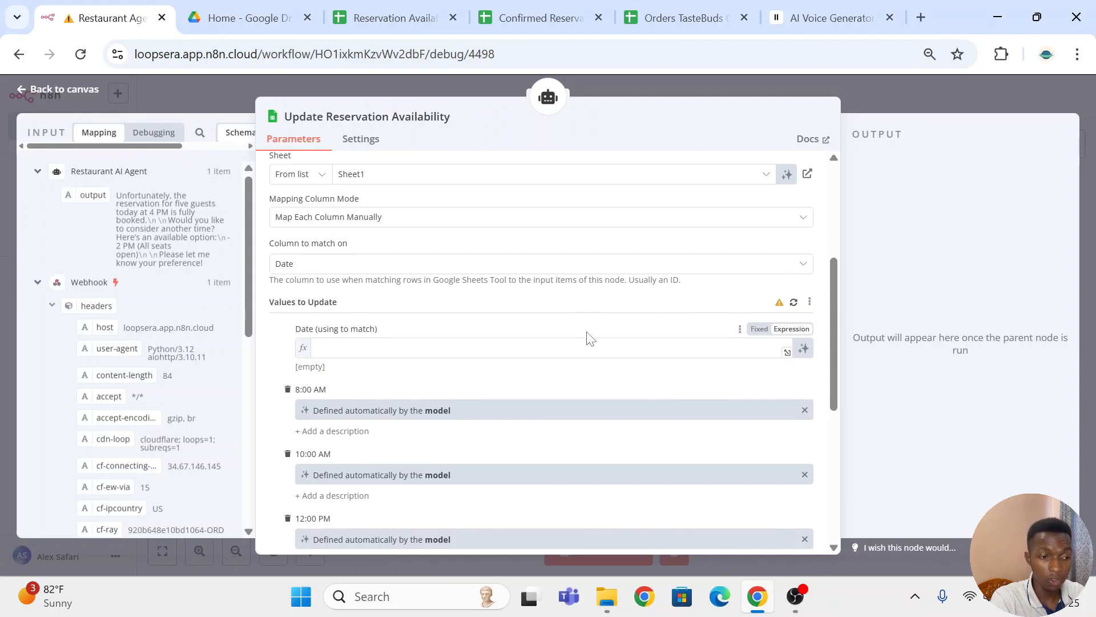
left_click(804, 349)
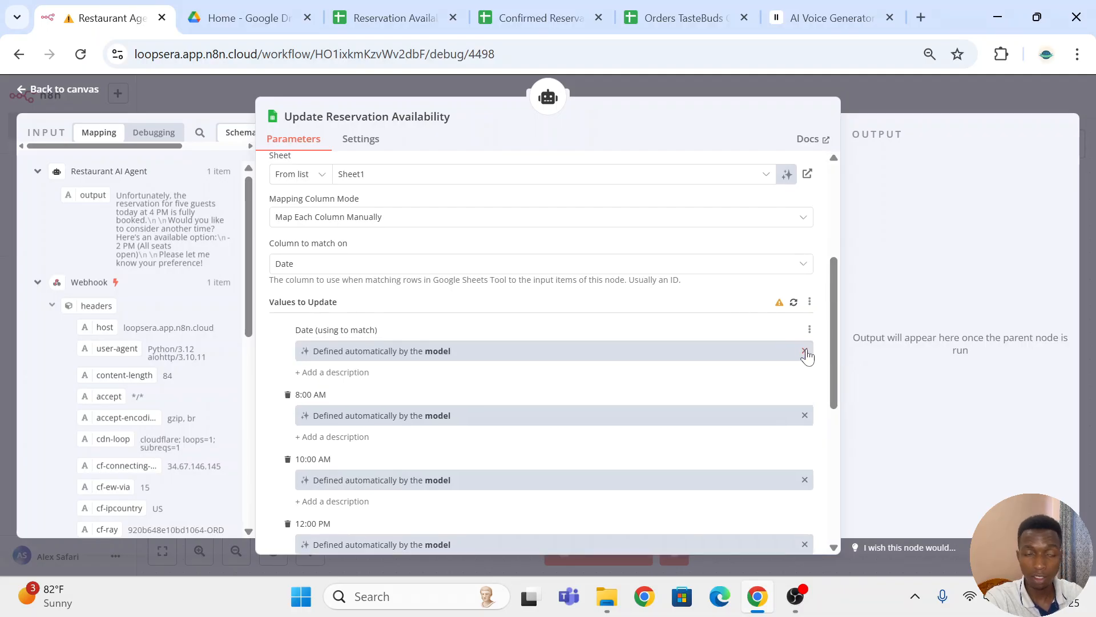
- Check the remaining time-slot values and options of the Update Reservation Availability node and return to the canvas
scroll(626, 320, "down", 1)
scroll(649, 441, "down", 5)
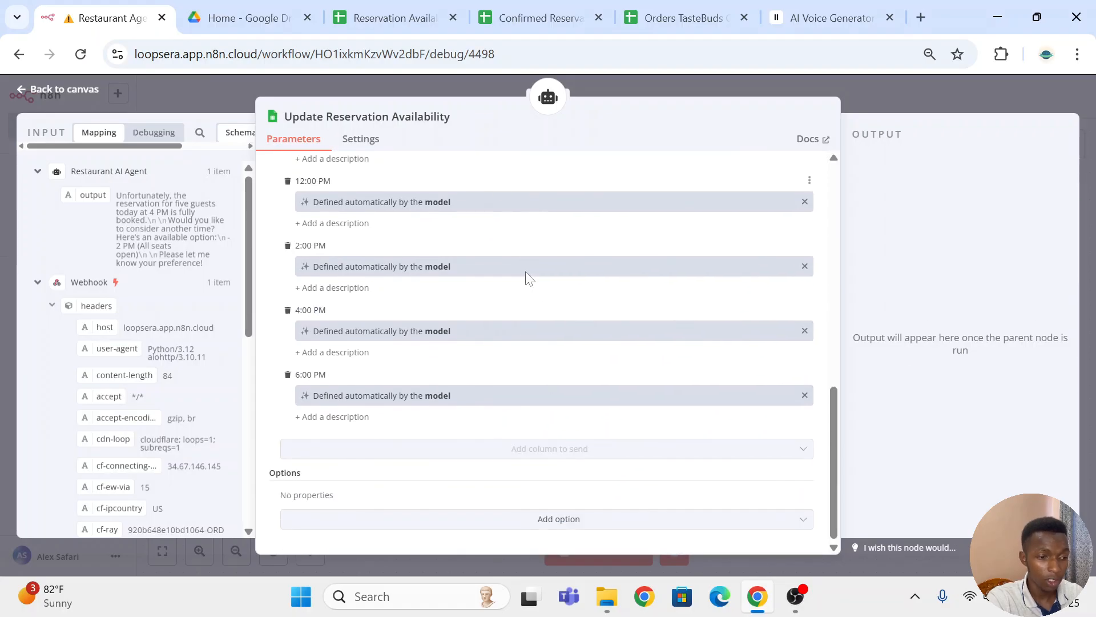
left_click(879, 82)
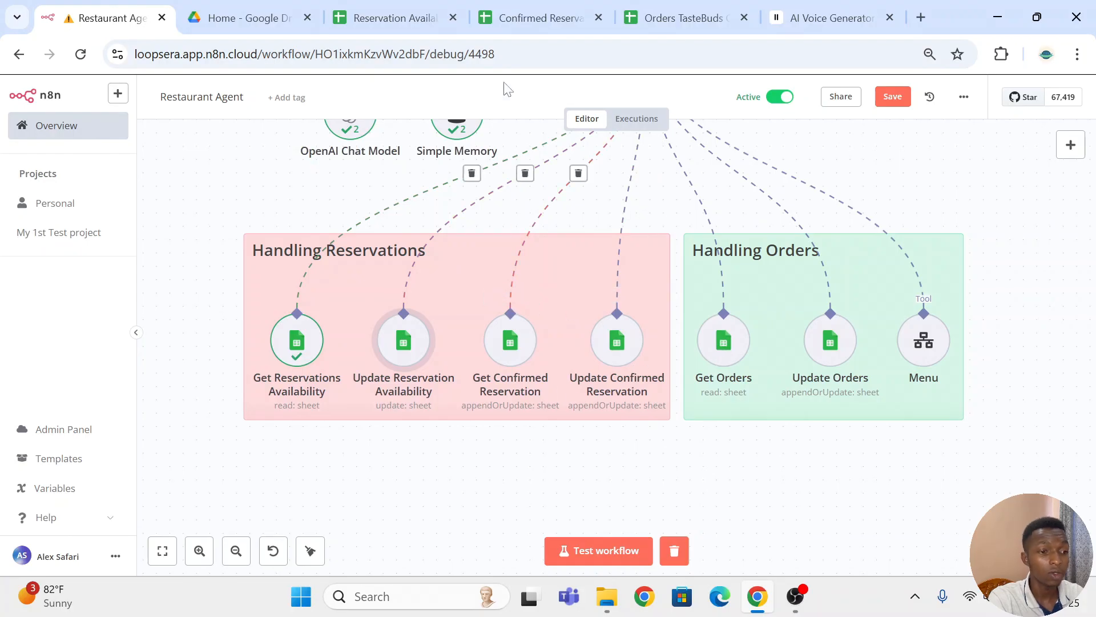
- Look over the columns of the Confirmed Reservations and Reservation Availability spreadsheets, and return to the Restaurant Agent workflow
left_click(515, 26)
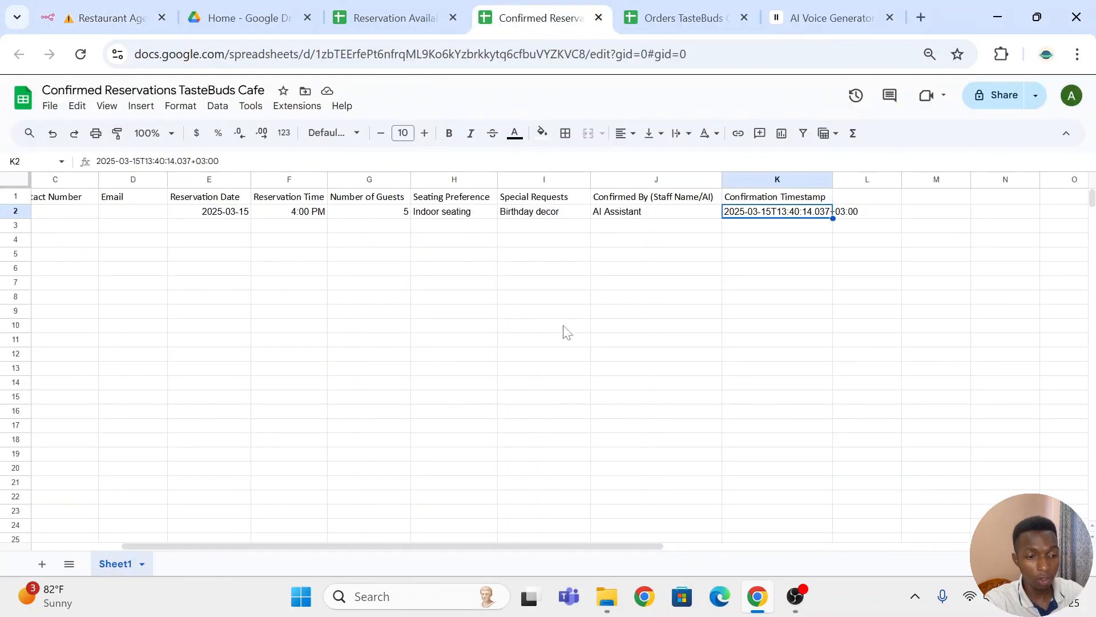
left_click_drag(544, 547, 289, 542)
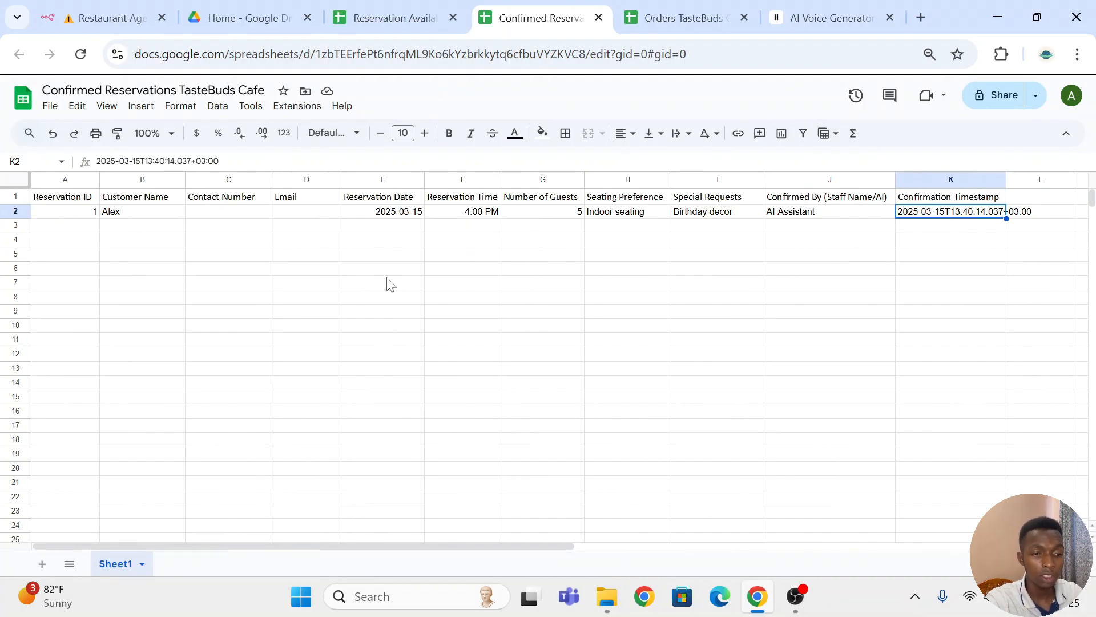
left_click(381, 9)
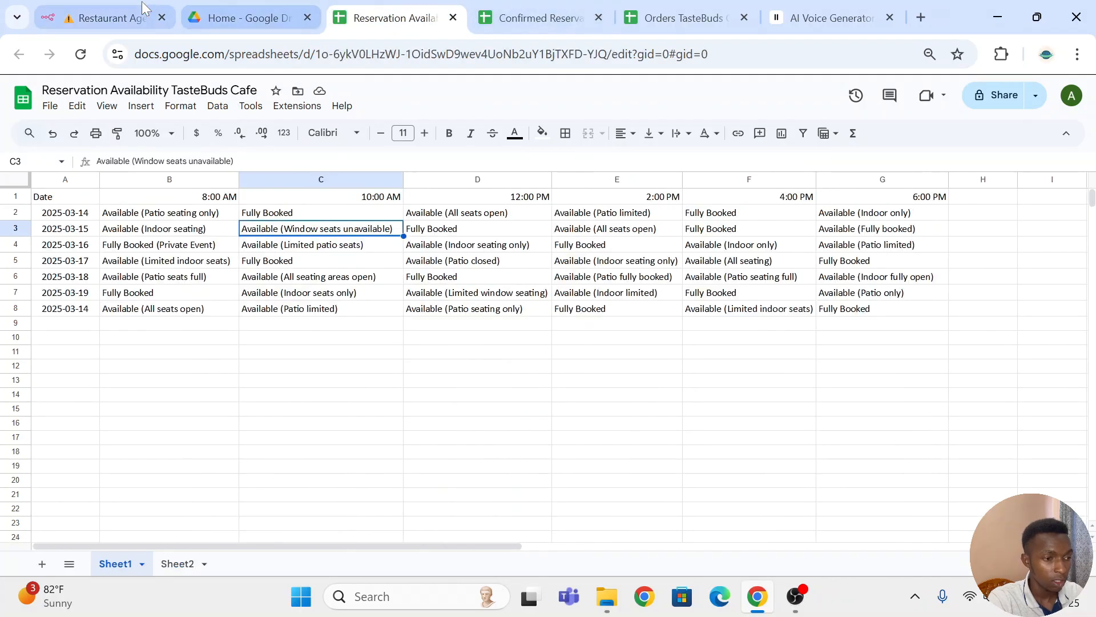
left_click(106, 17)
double_click(719, 353)
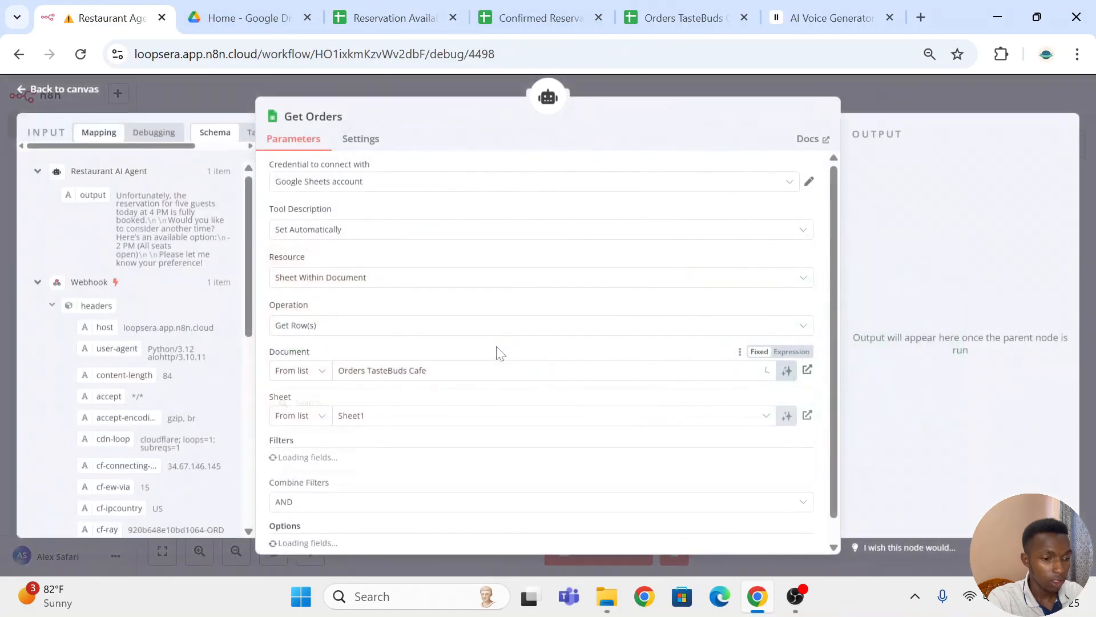
left_click(496, 363)
left_click(979, 105)
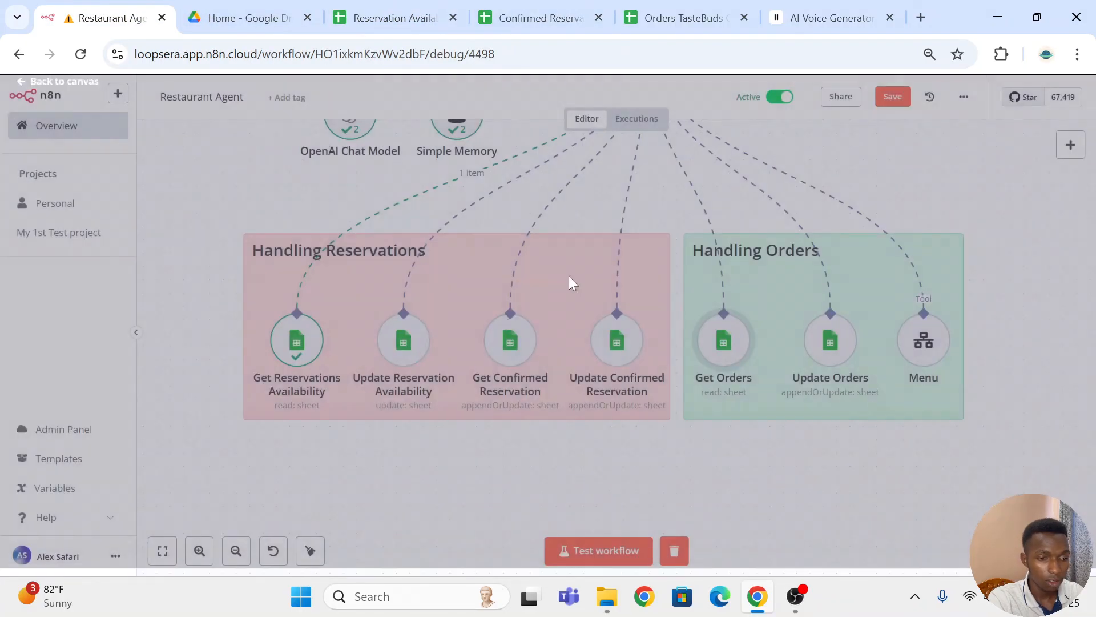
- Inspect the Get Confirmed Reservation node's operation, Document, Sheet, column mapping and matching column, and return to the canvas
double_click(523, 355)
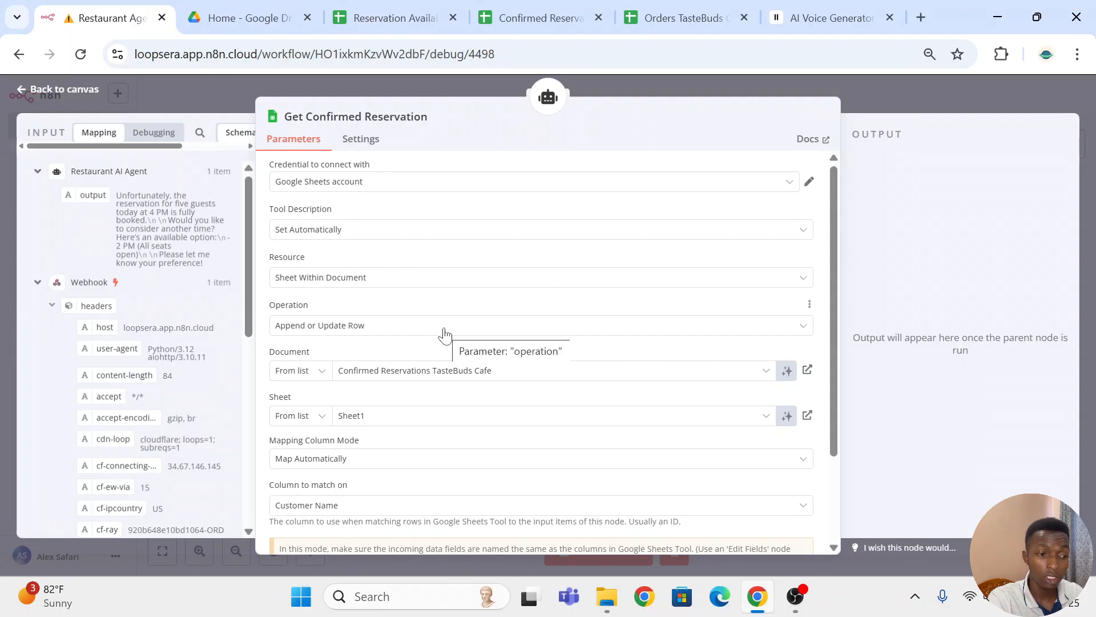
left_click(445, 334)
left_click(439, 370)
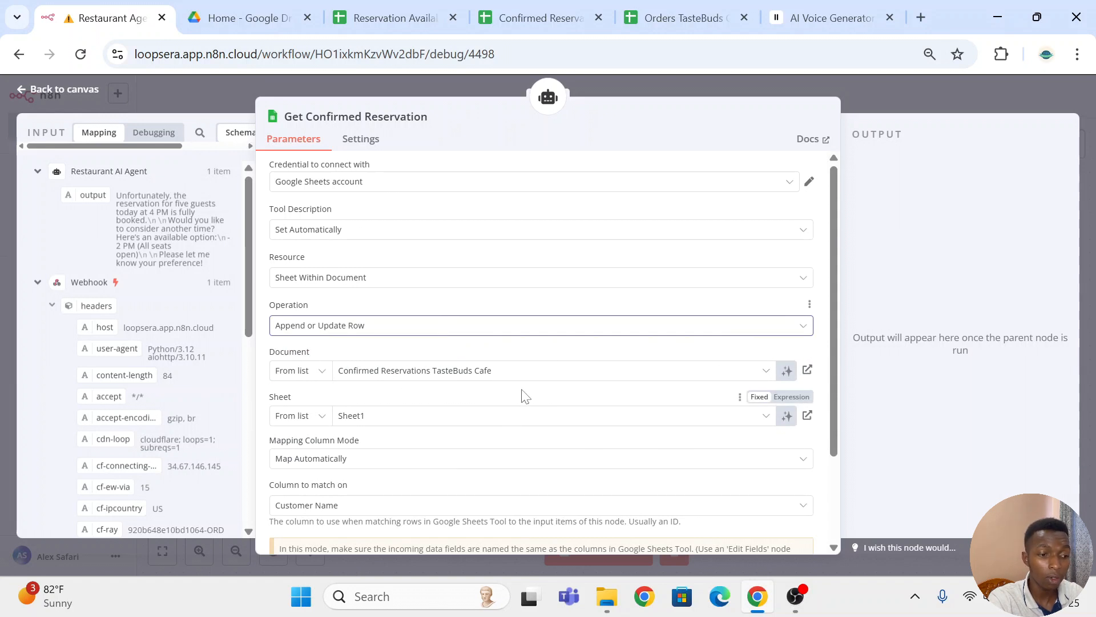
scroll(523, 394, "down", 3)
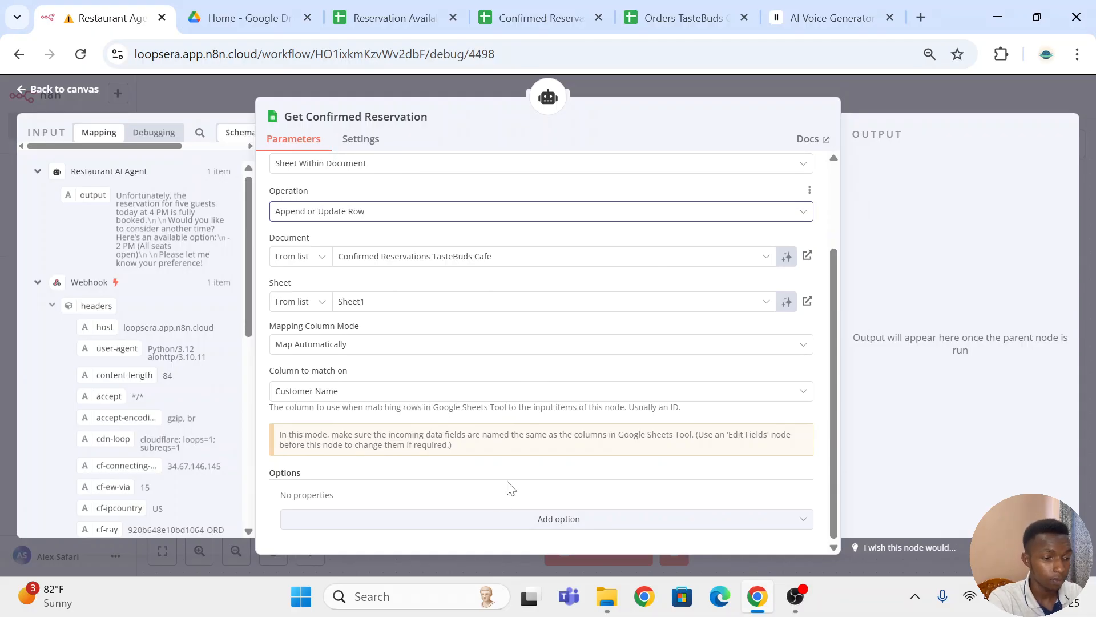
left_click(908, 84)
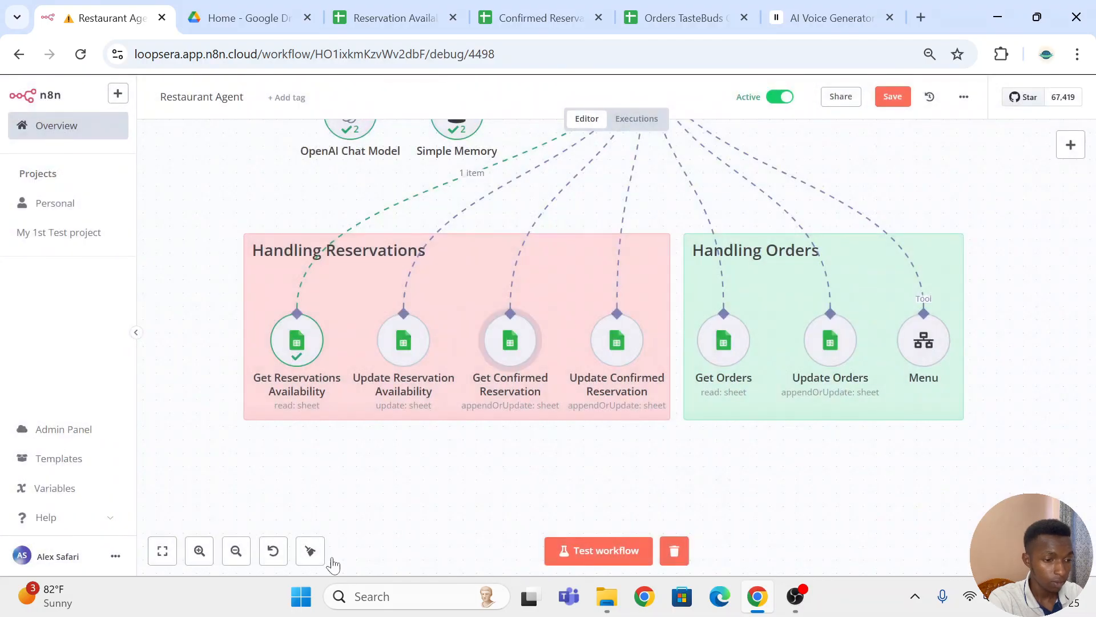
- Review the Update Confirmed Reservation node's operation, Document, column mapping and Values to Send, and return to the canvas
left_click(621, 348)
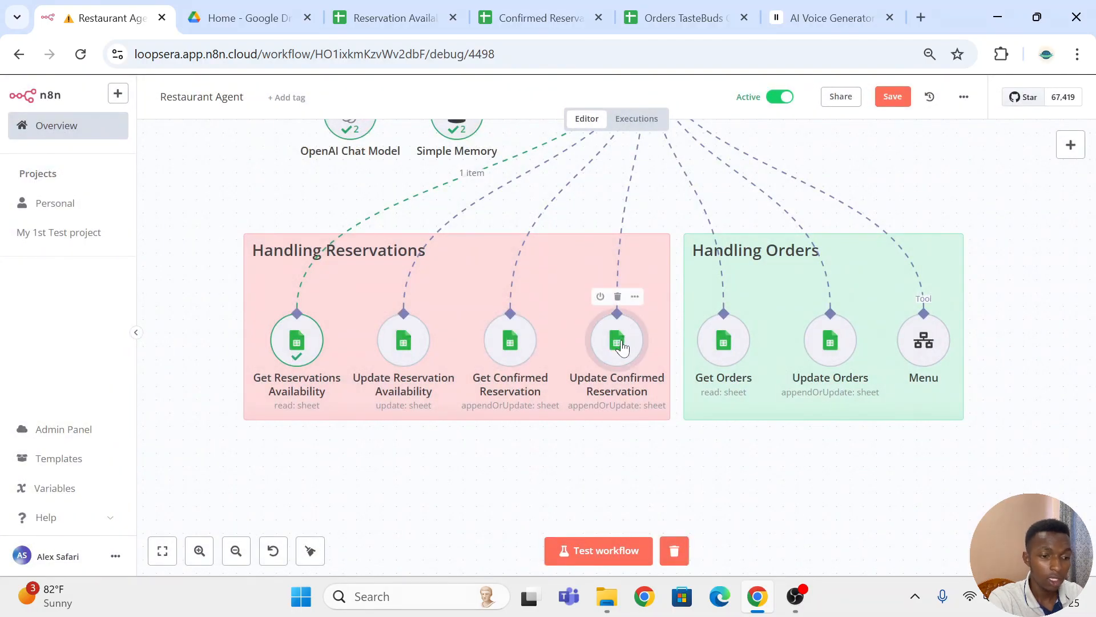
double_click(621, 348)
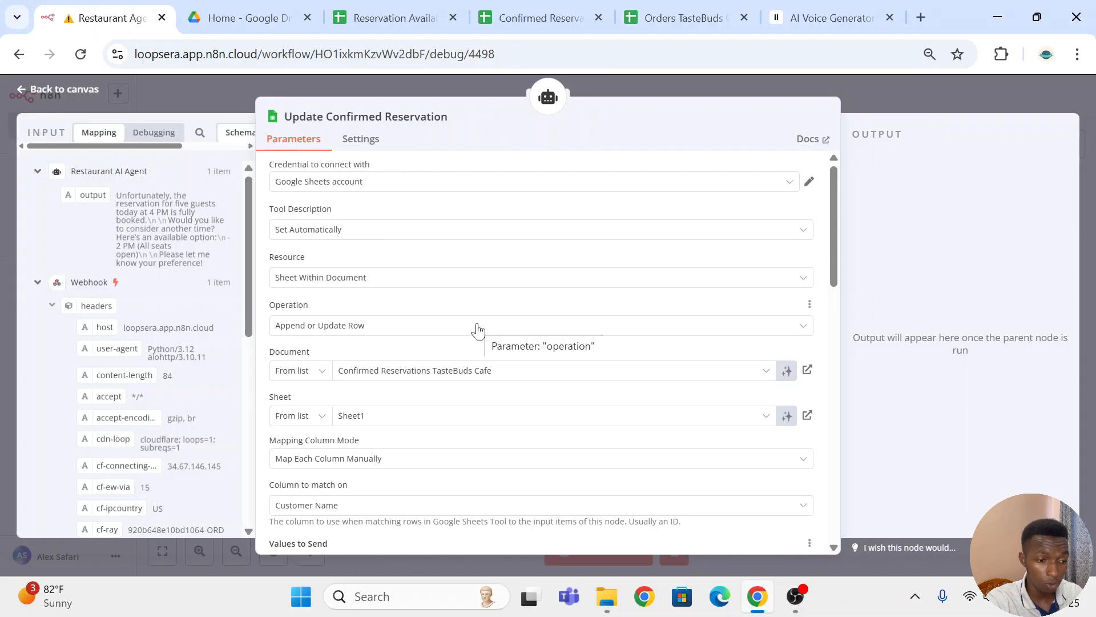
scroll(478, 330, "down", 3)
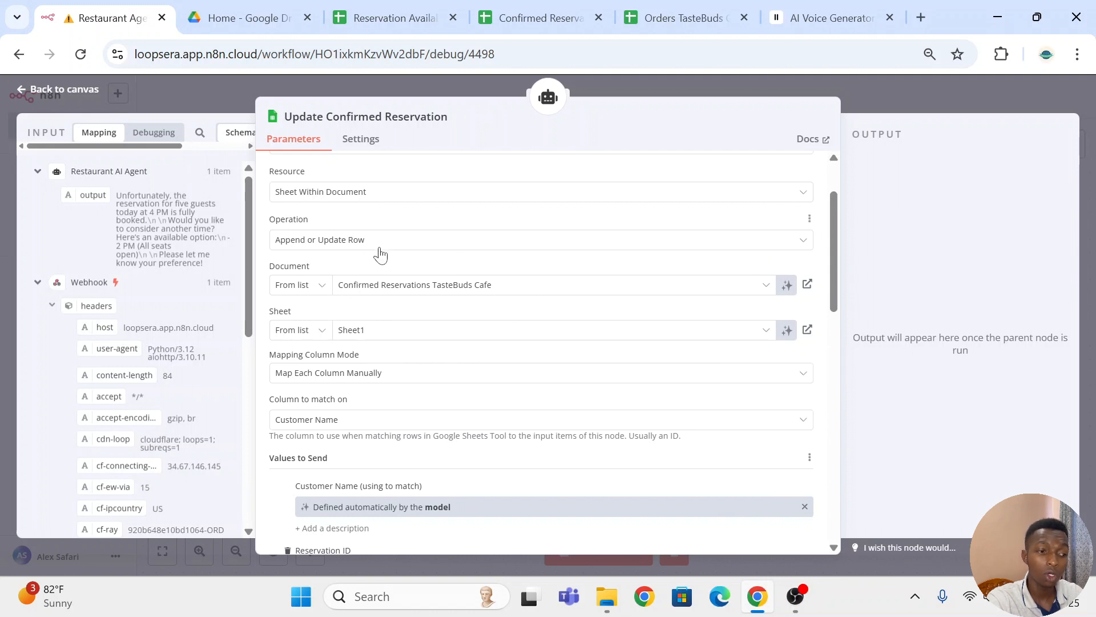
scroll(442, 434, "down", 3)
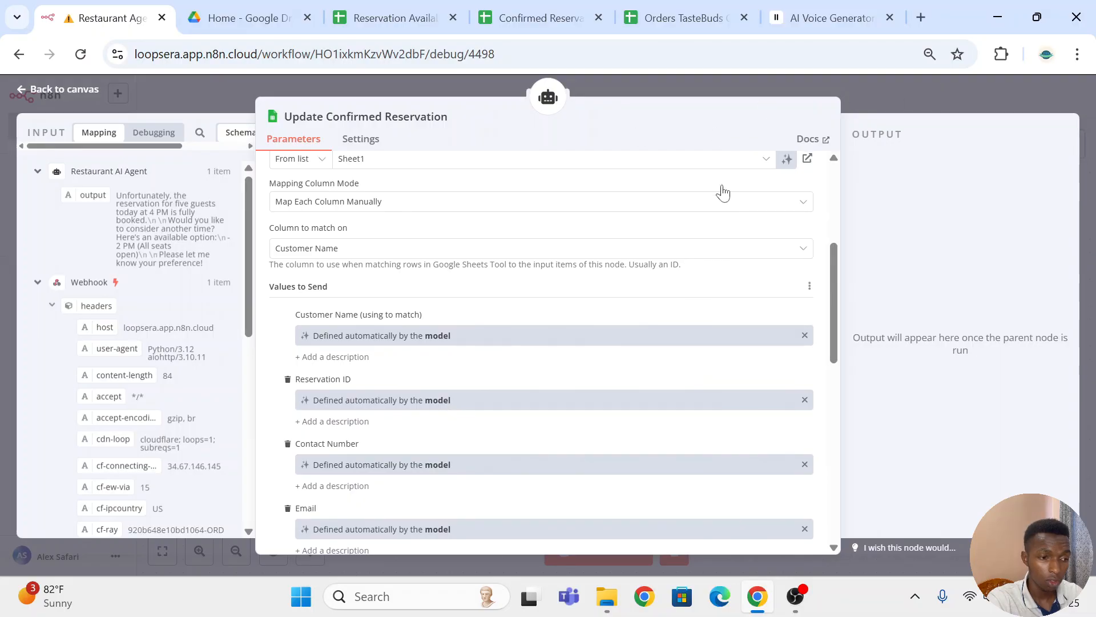
left_click(923, 95)
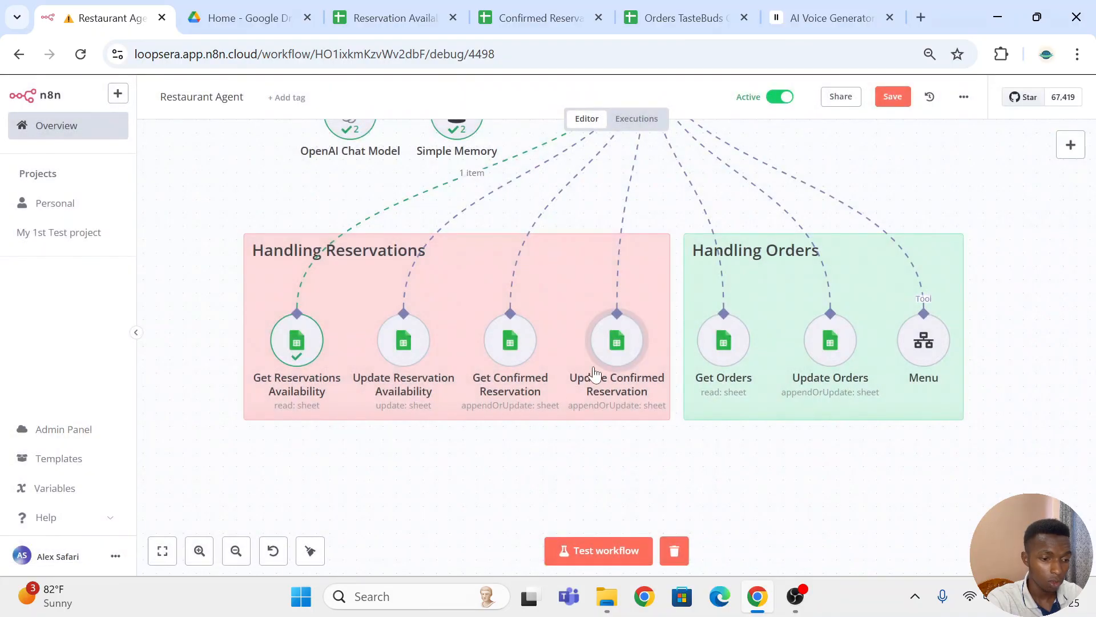
- Review the Update Confirmed Reservation node's Document, Sheet, column mapping, matching column and Values to Send
double_click(616, 344)
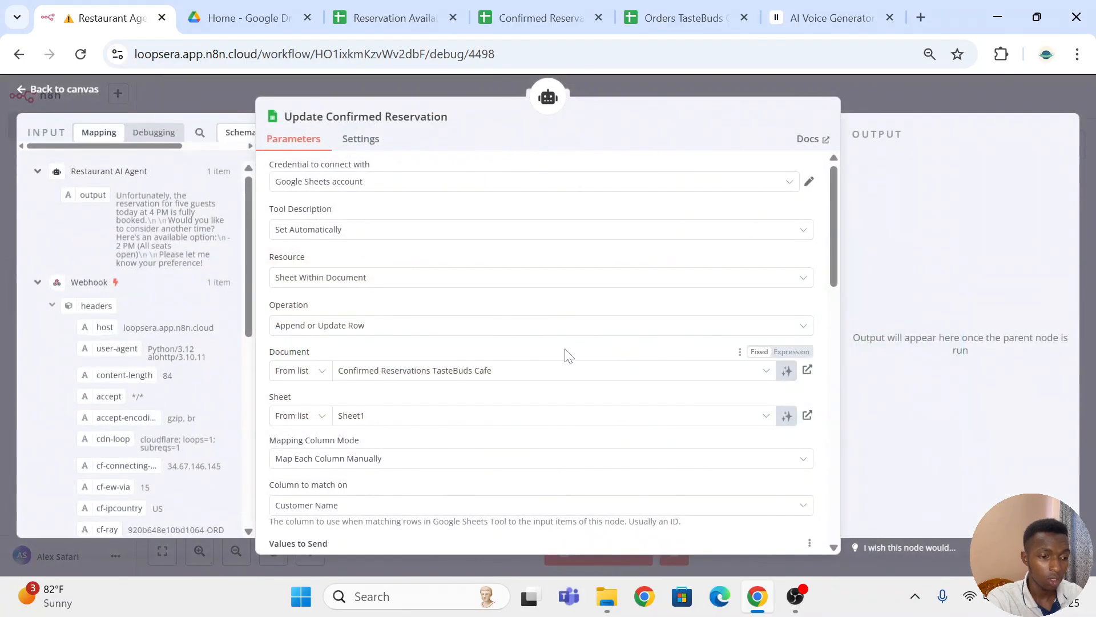
scroll(514, 368, "down", 3)
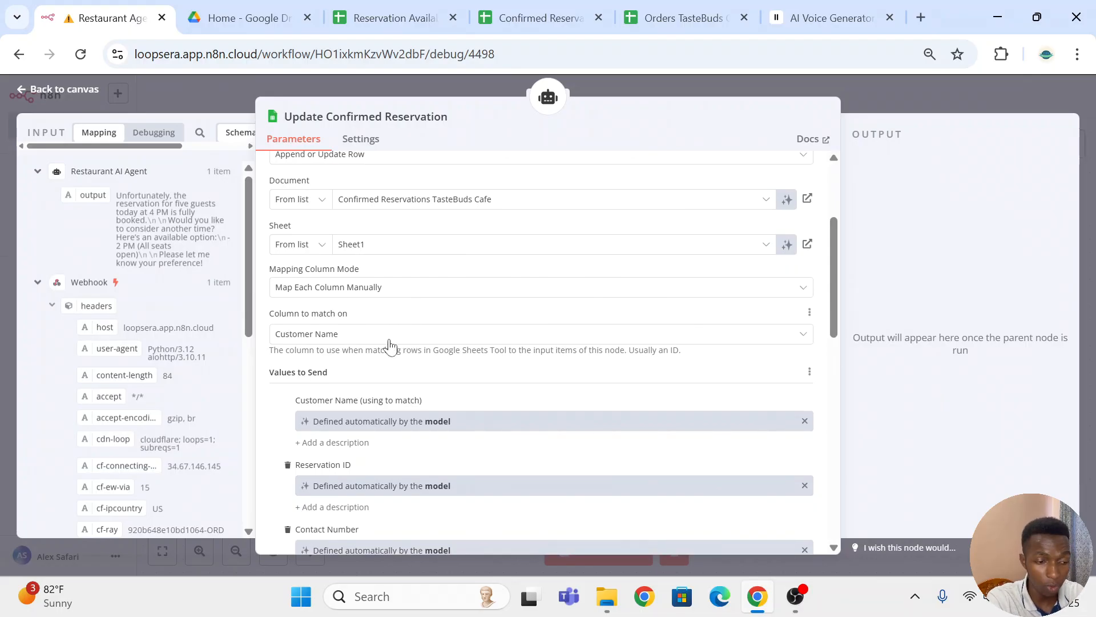
scroll(420, 406, "down", 3)
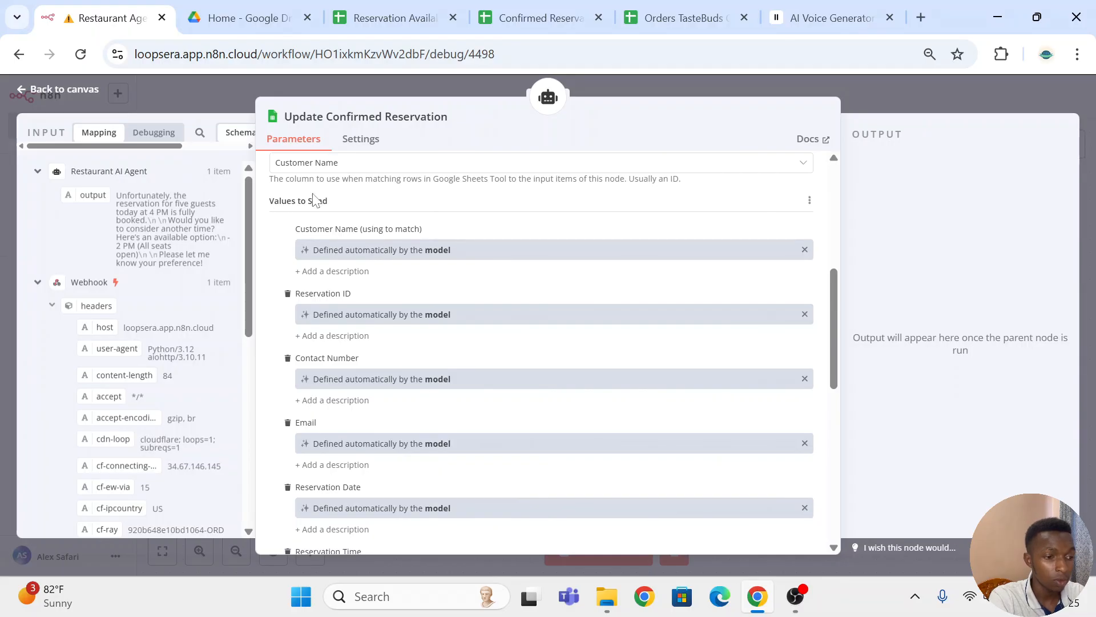
- Clear the model-defined expression of the Customer Name matching value, and restore it to being defined automatically by the model
left_click(804, 254)
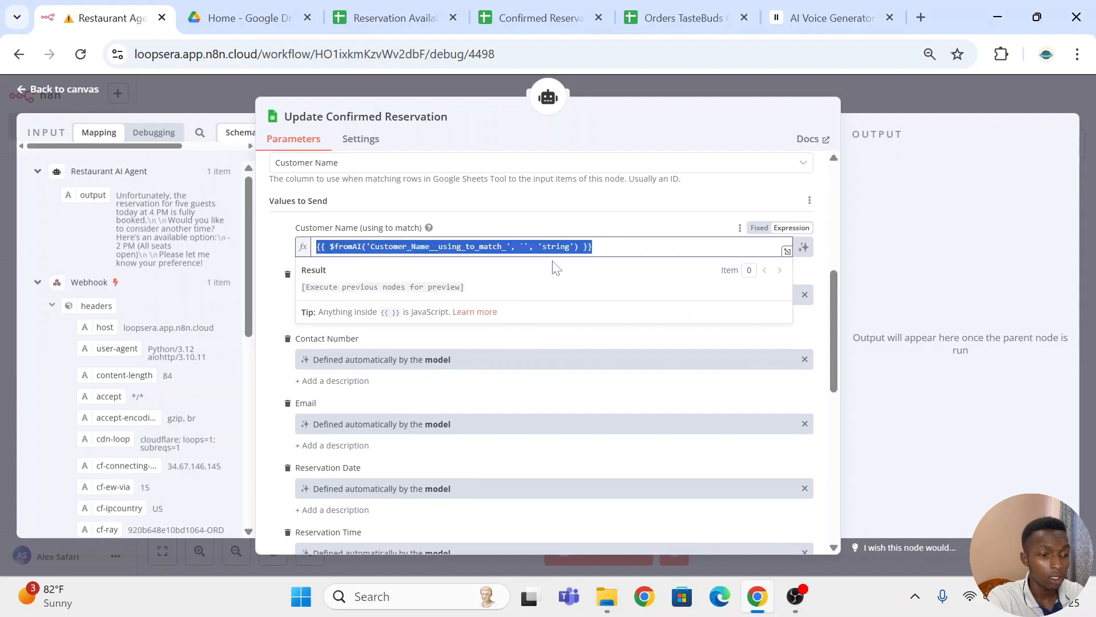
key("BackSpace")
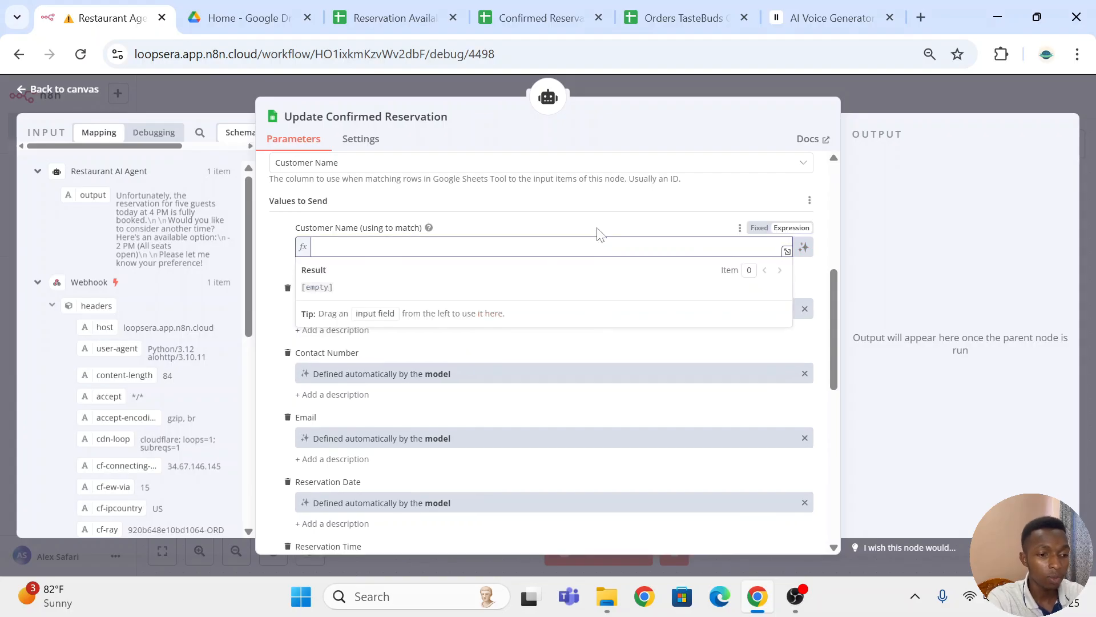
left_click(599, 233)
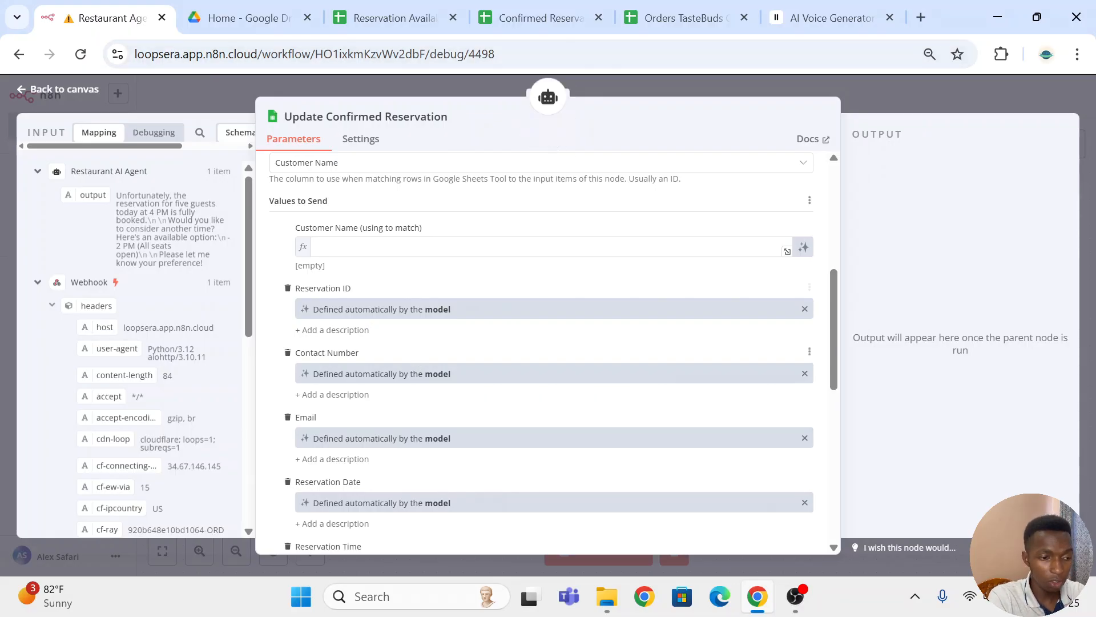
left_click(803, 247)
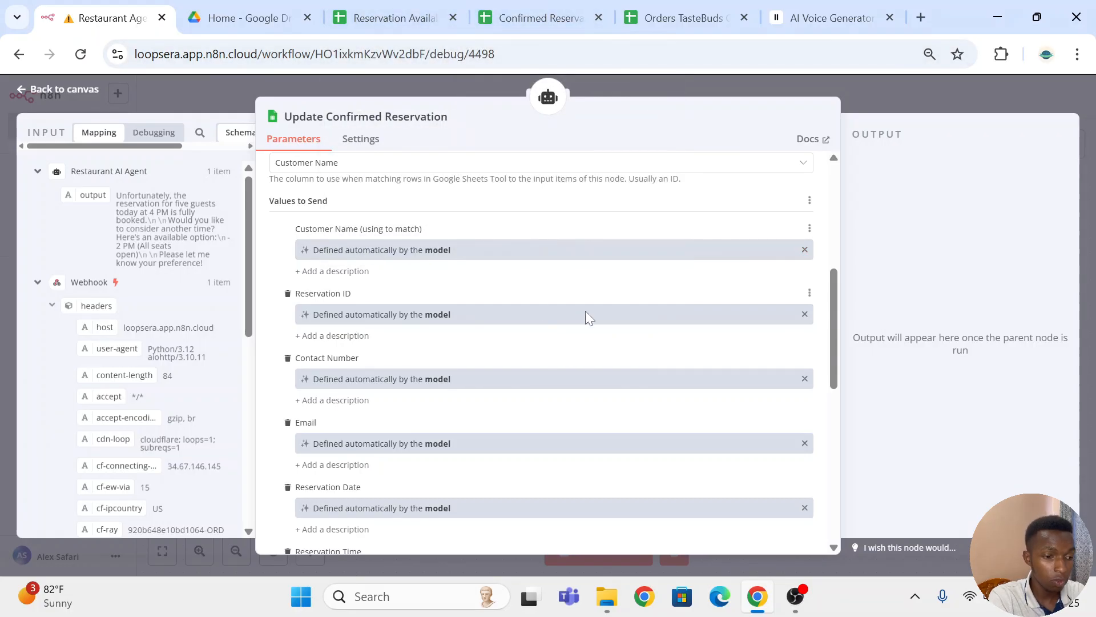
- Set the Get Confirmed Reservation node's operation to Get Row(s), check its sheet, filters and options, and return to the canvas
scroll(588, 317, "down", 9)
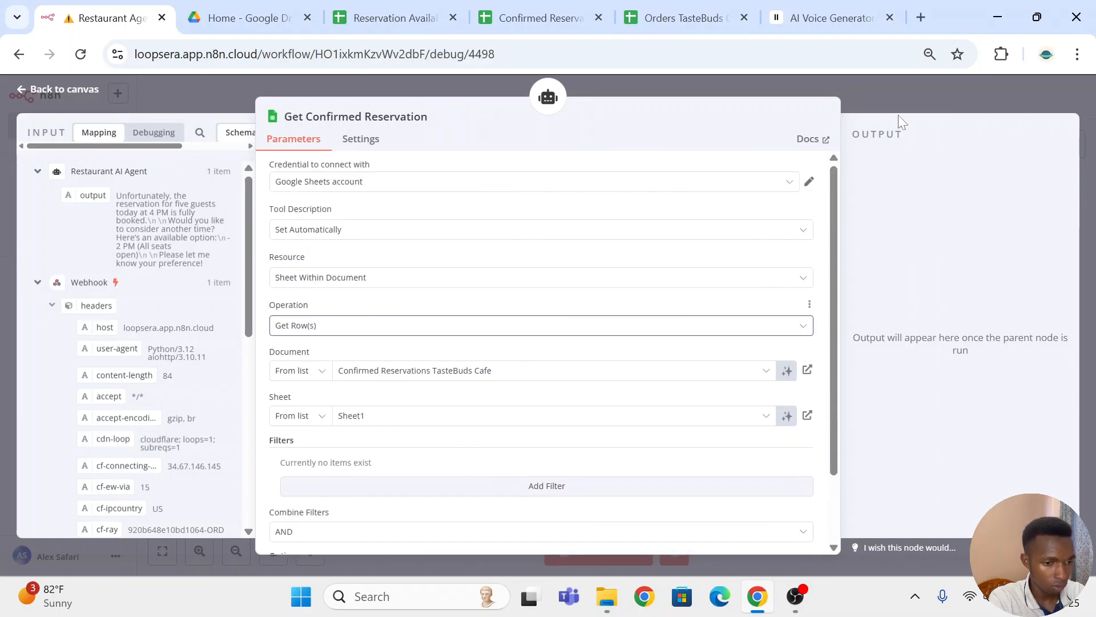
left_click(886, 111)
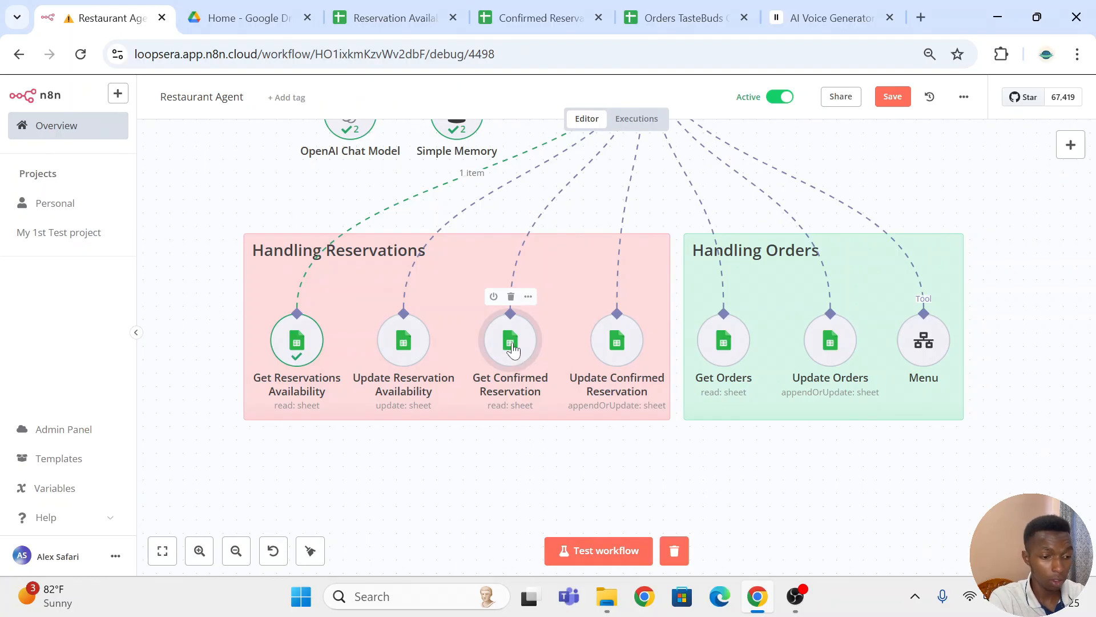
double_click(513, 342)
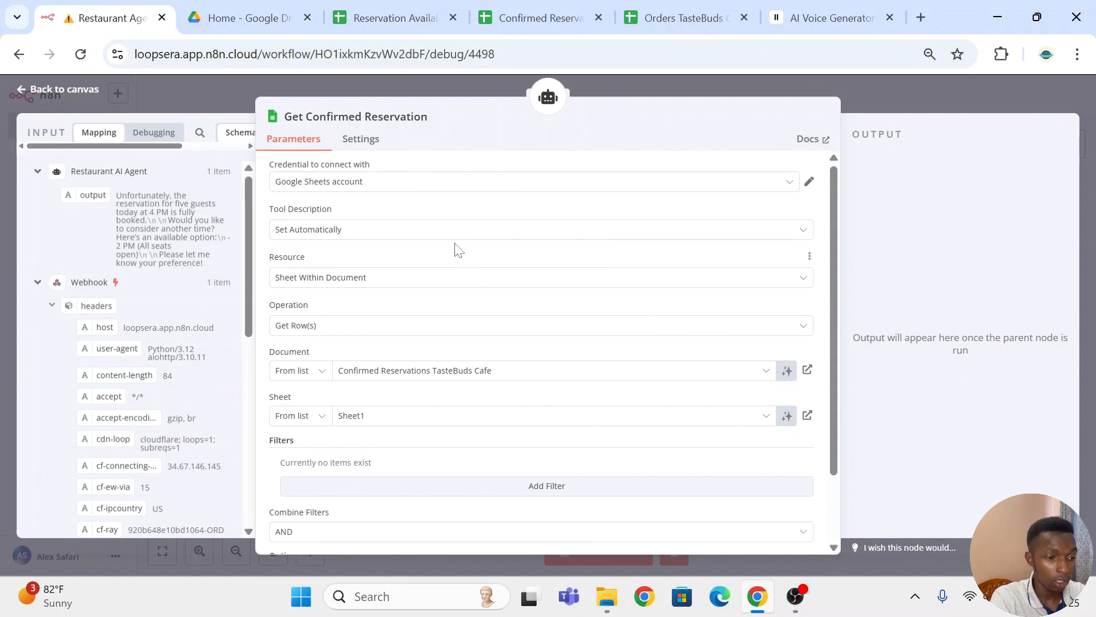
left_click(448, 330)
left_click(466, 322)
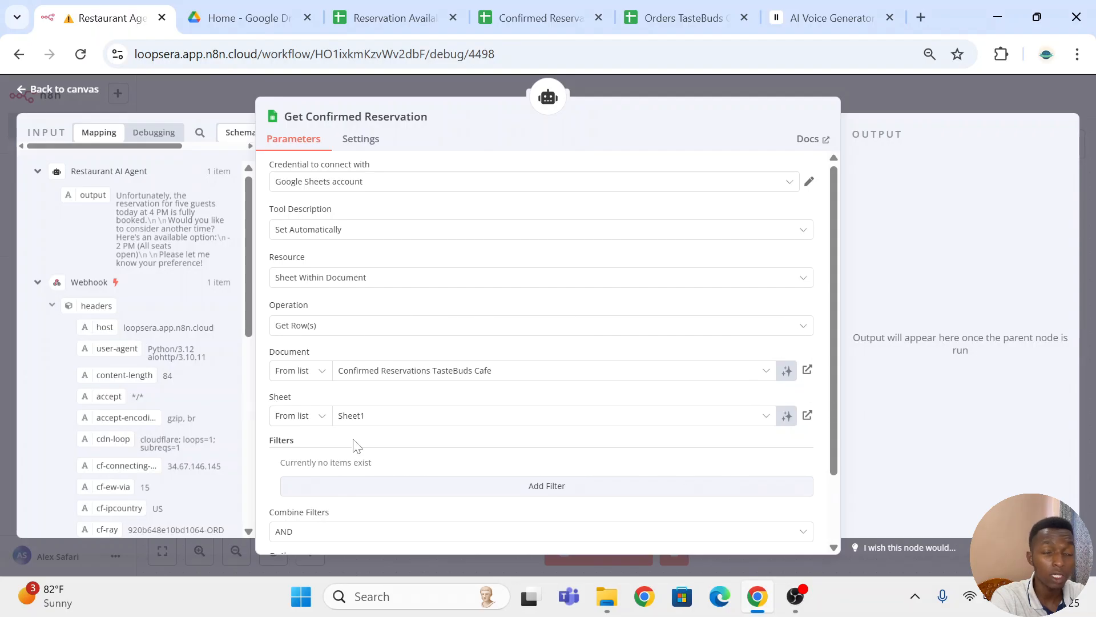
scroll(570, 394, "down", 3)
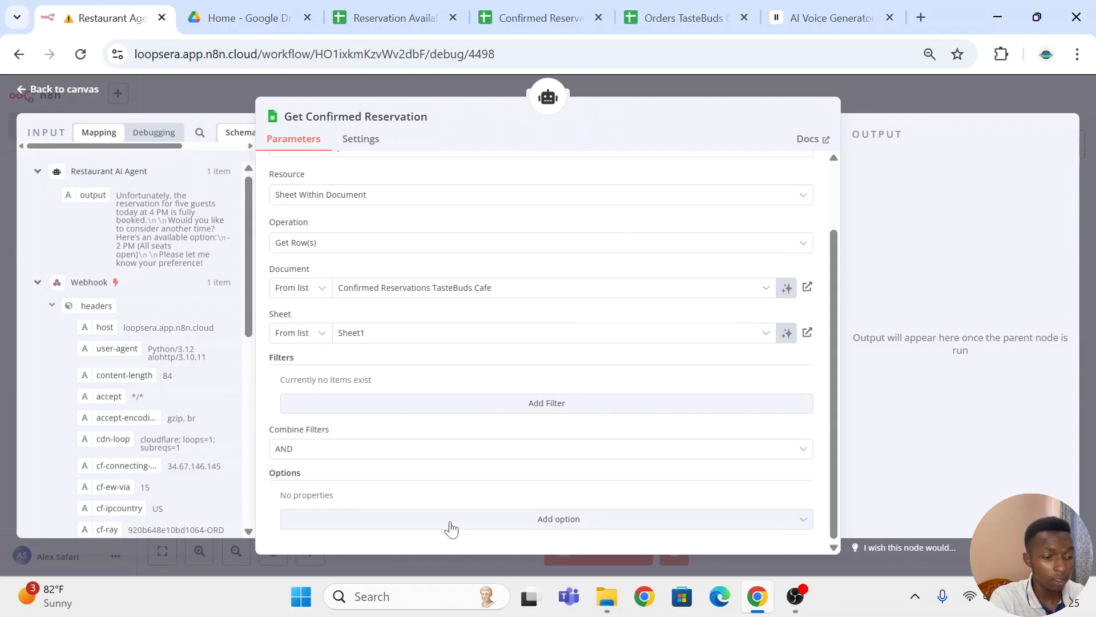
left_click(882, 85)
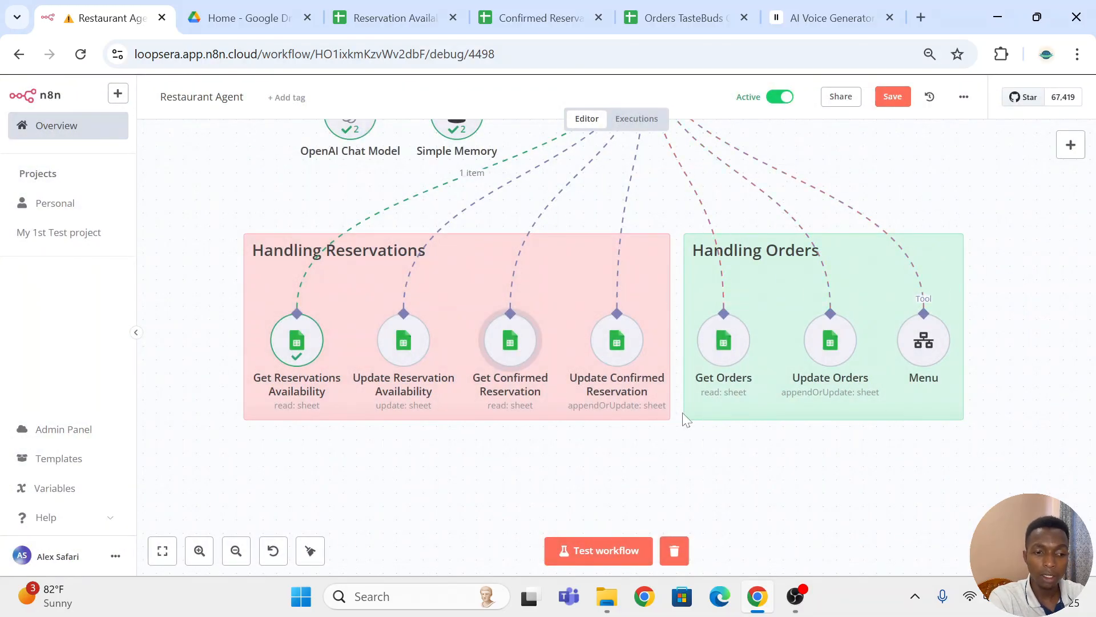
- Open the Get Orders node, look over the columns of the Orders TasteBuds Cafe spreadsheet, and return to the node
left_click(718, 352)
double_click(719, 352)
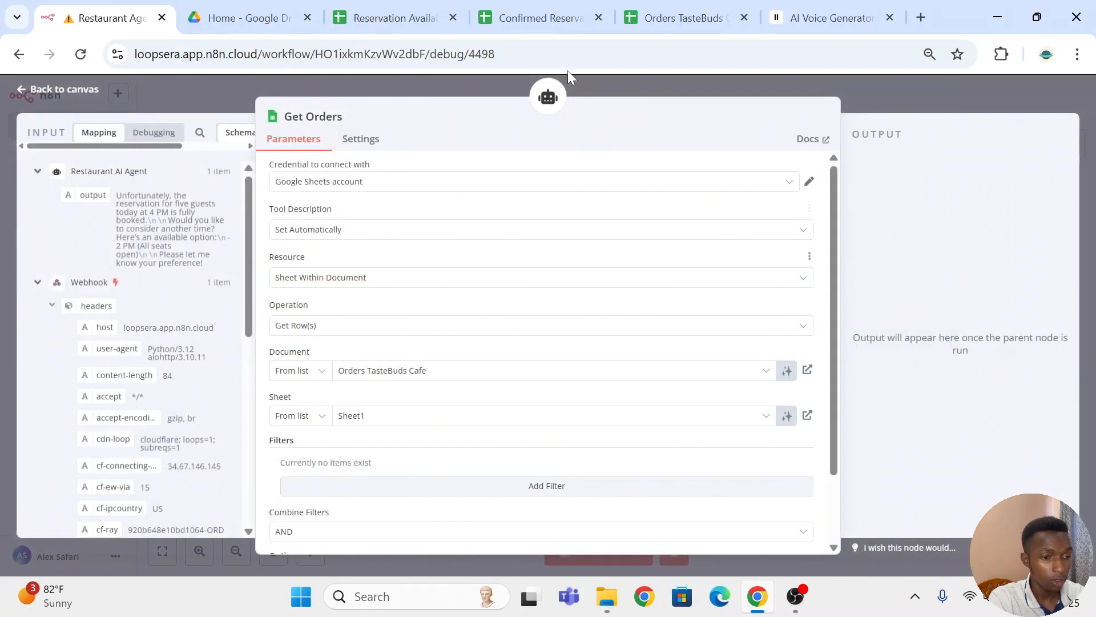
left_click(682, 18)
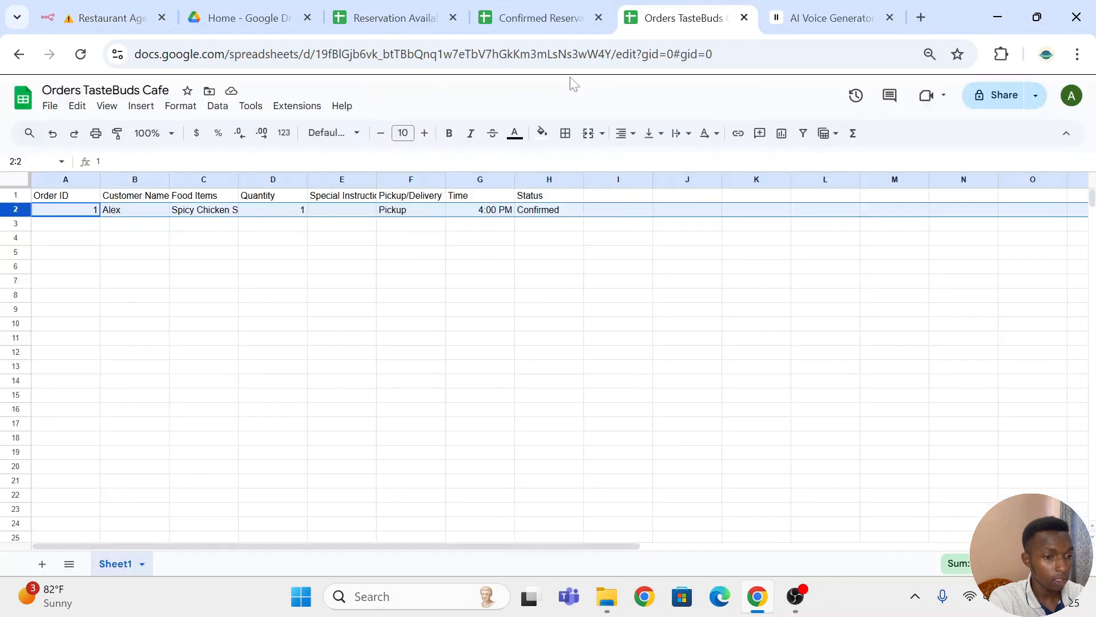
left_click(561, 297)
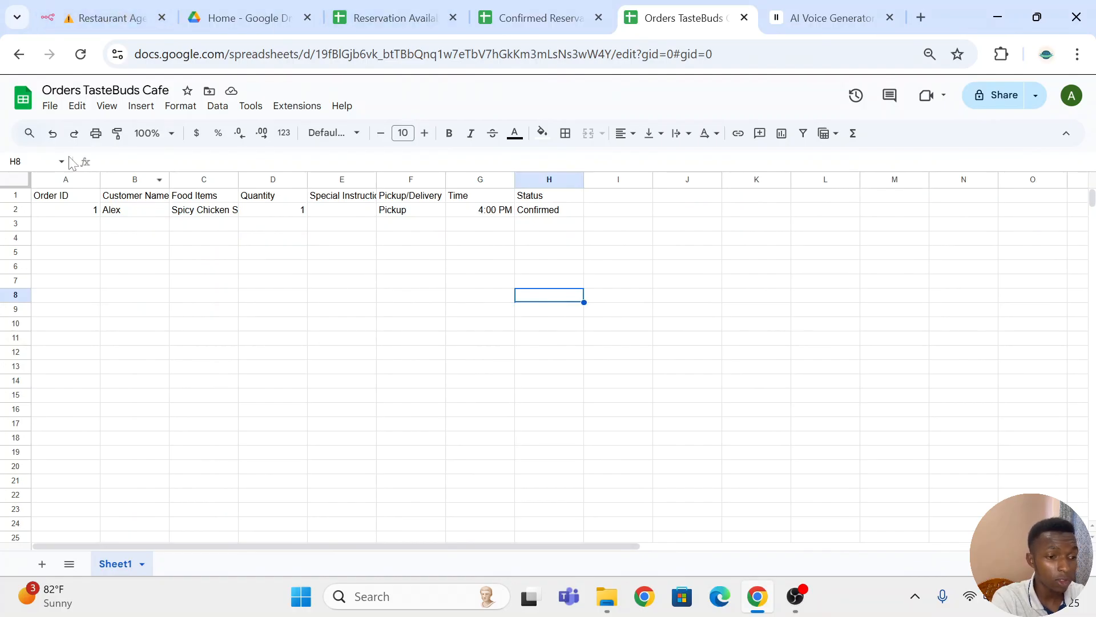
left_click(114, 23)
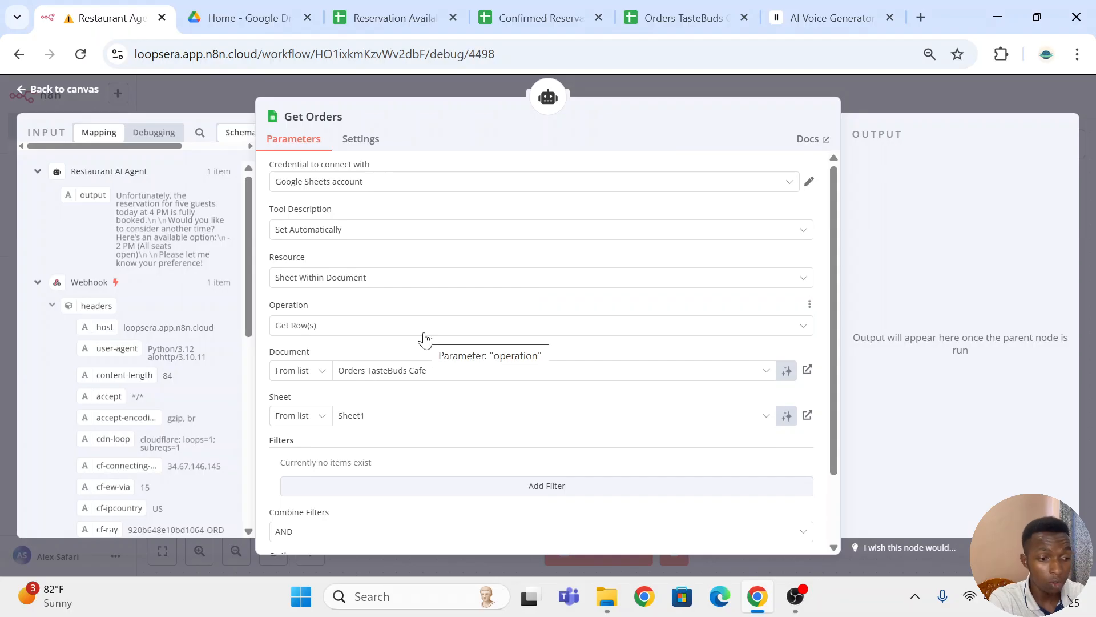
- Check the Get Orders node's Sheet, filters and options against the orders spreadsheet, and return to the canvas
scroll(425, 339, "down", 2)
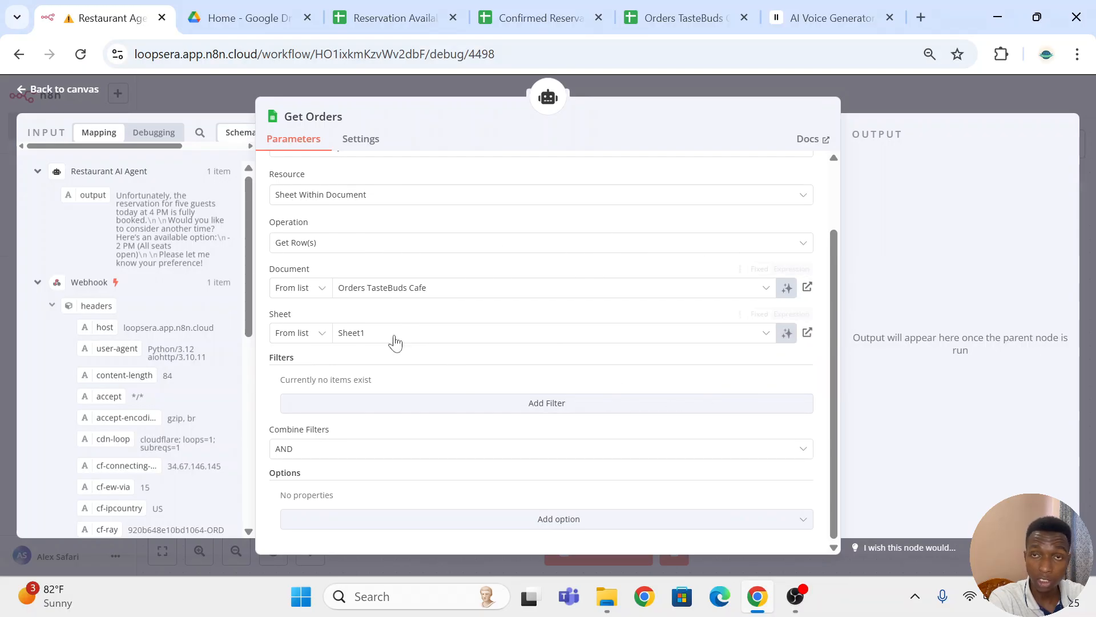
left_click(662, 18)
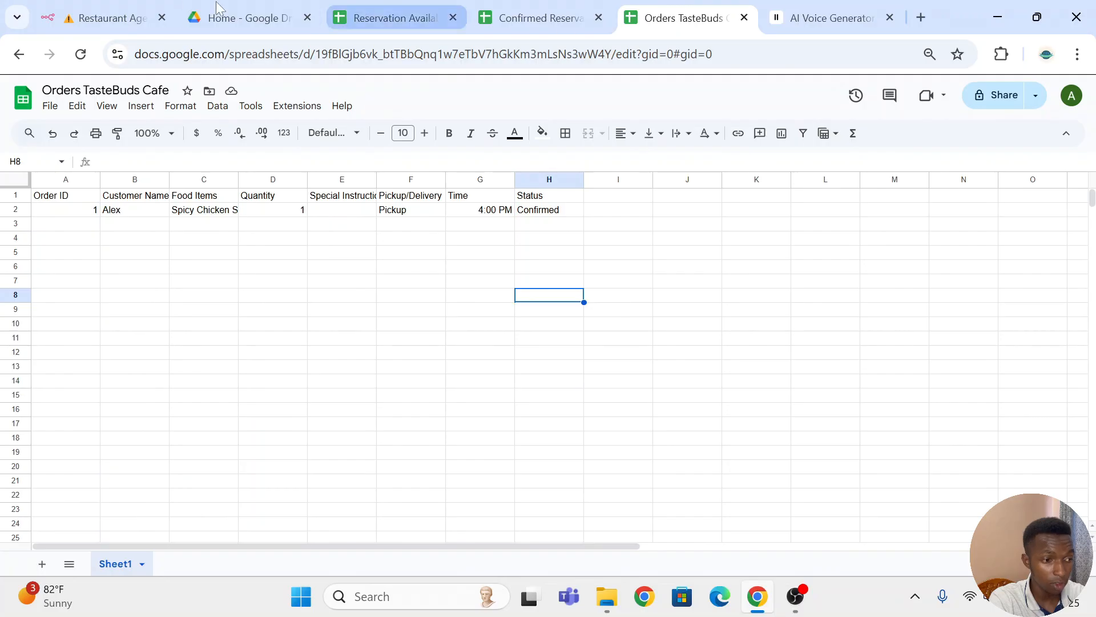
left_click(80, 8)
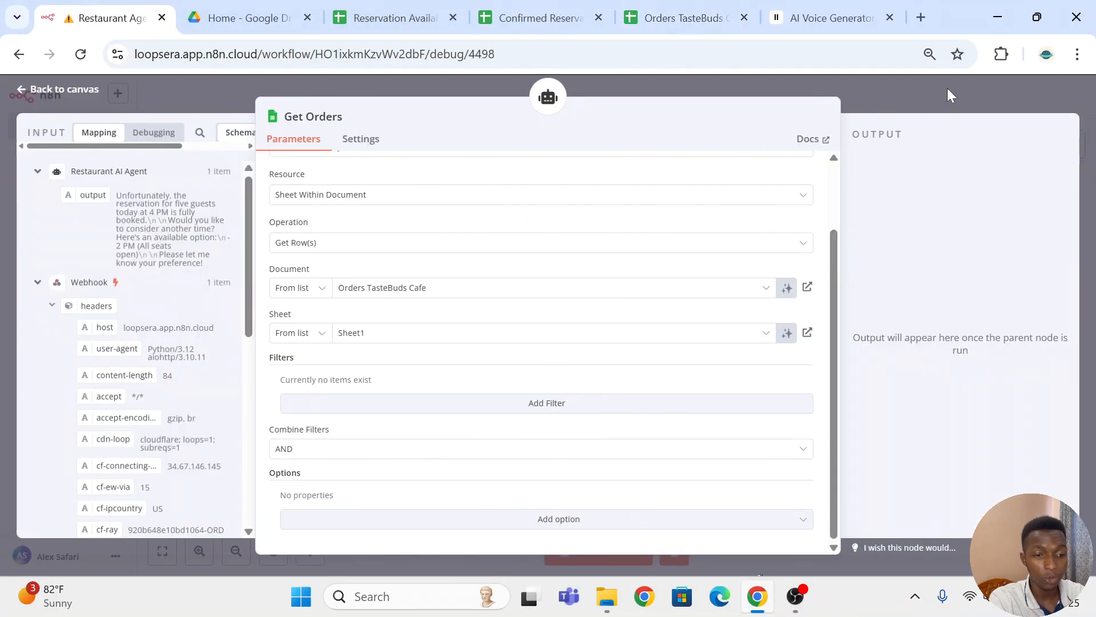
left_click(889, 85)
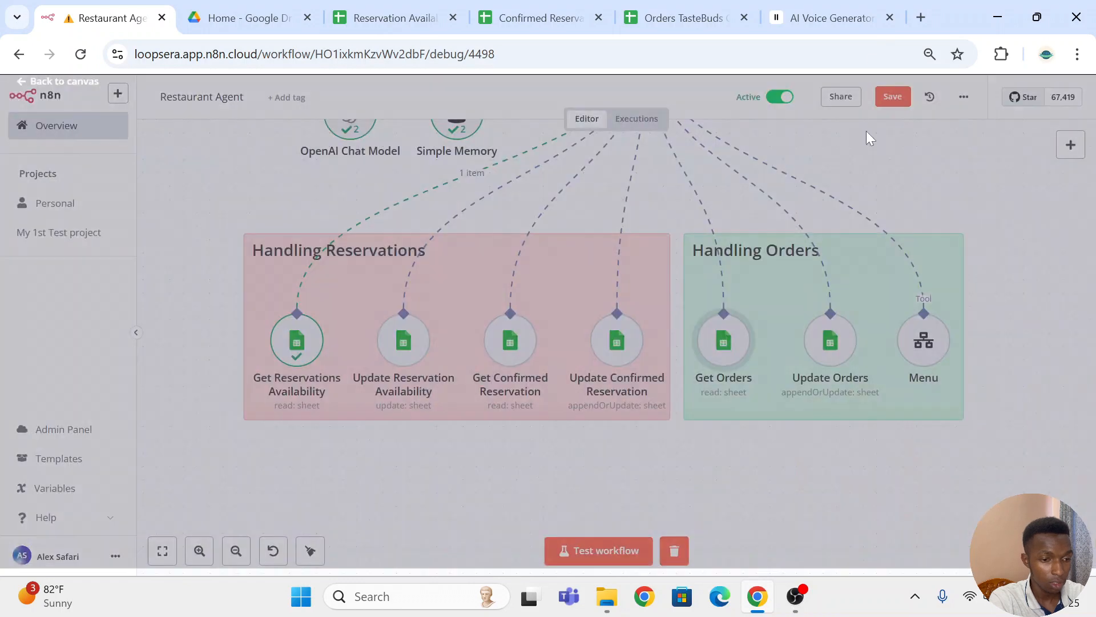
- Review the Update Orders node's operation, Document, column mapping, matching column and Values to Send, and return to the canvas
left_click(820, 347)
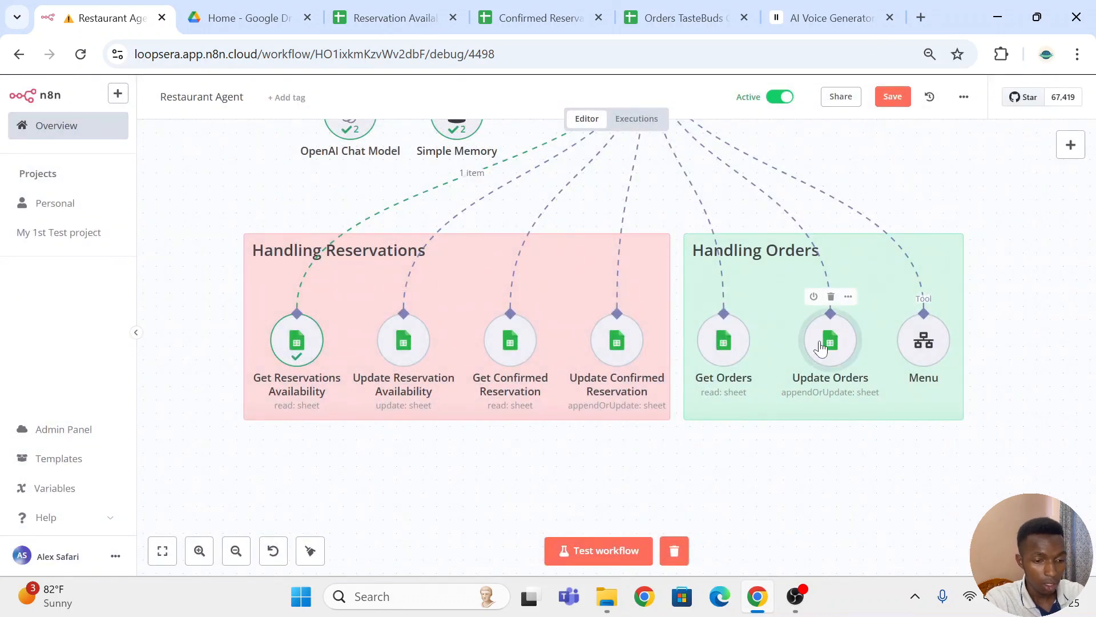
double_click(820, 340)
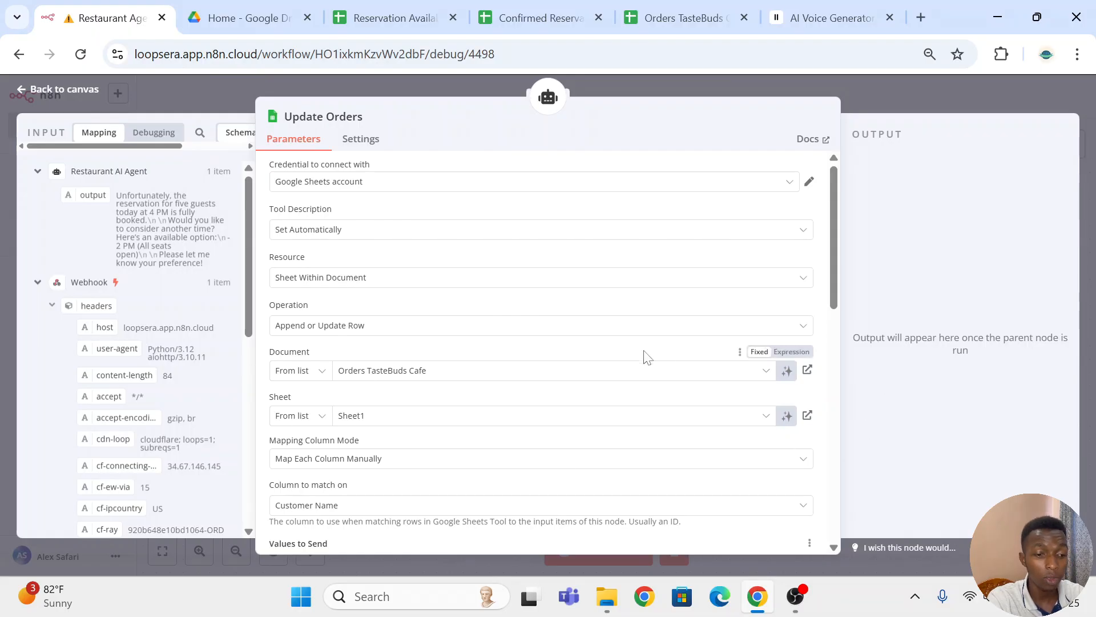
scroll(343, 384, "down", 3)
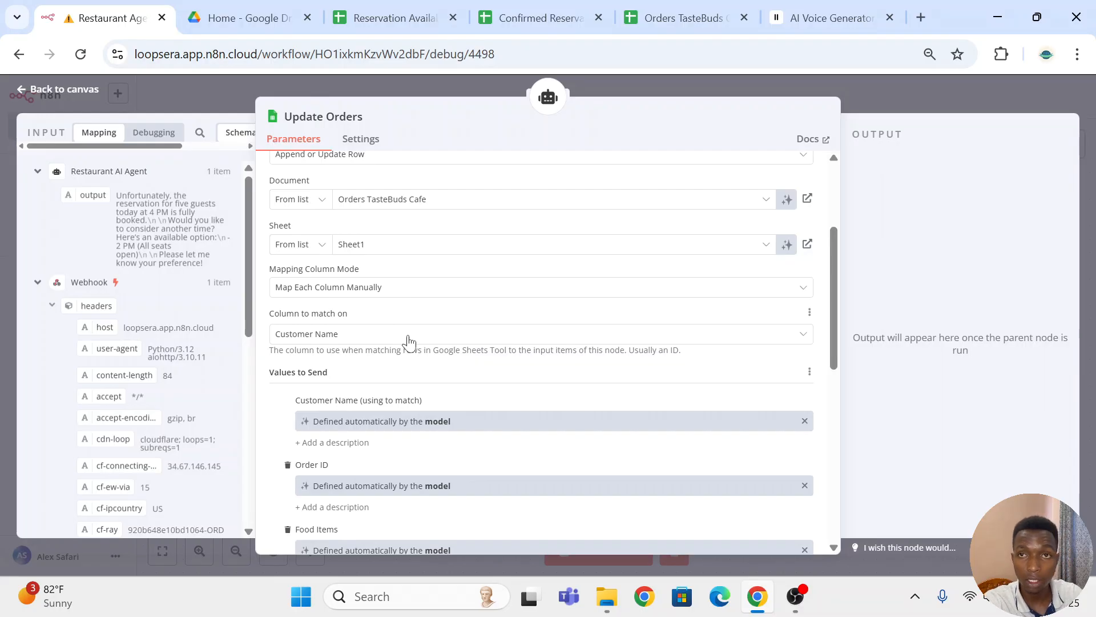
scroll(455, 358, "down", 3)
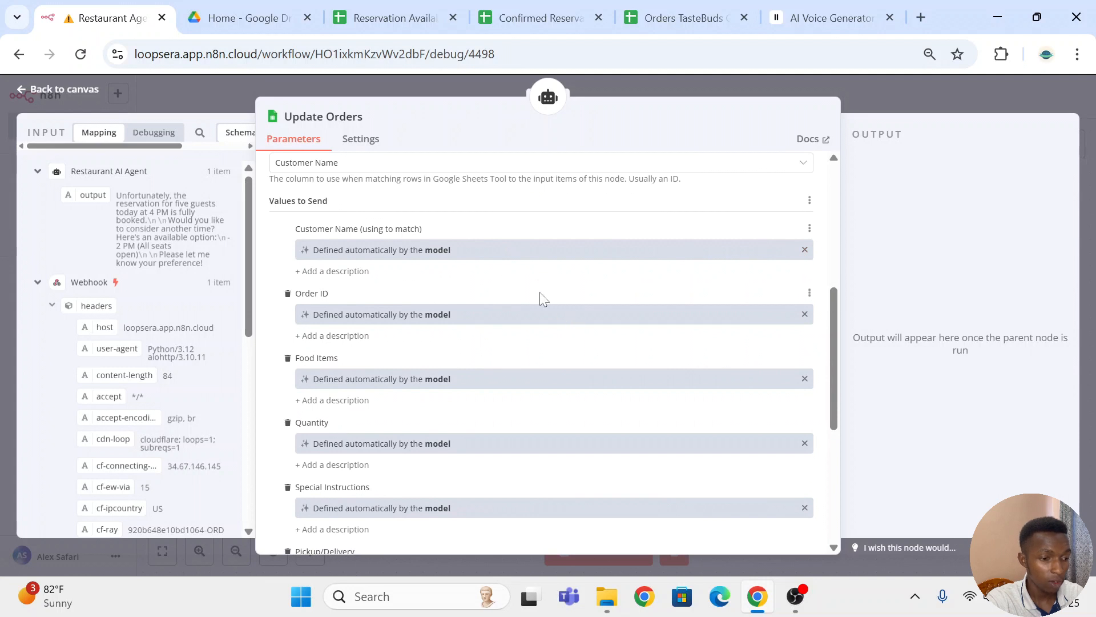
scroll(539, 293, "down", 5)
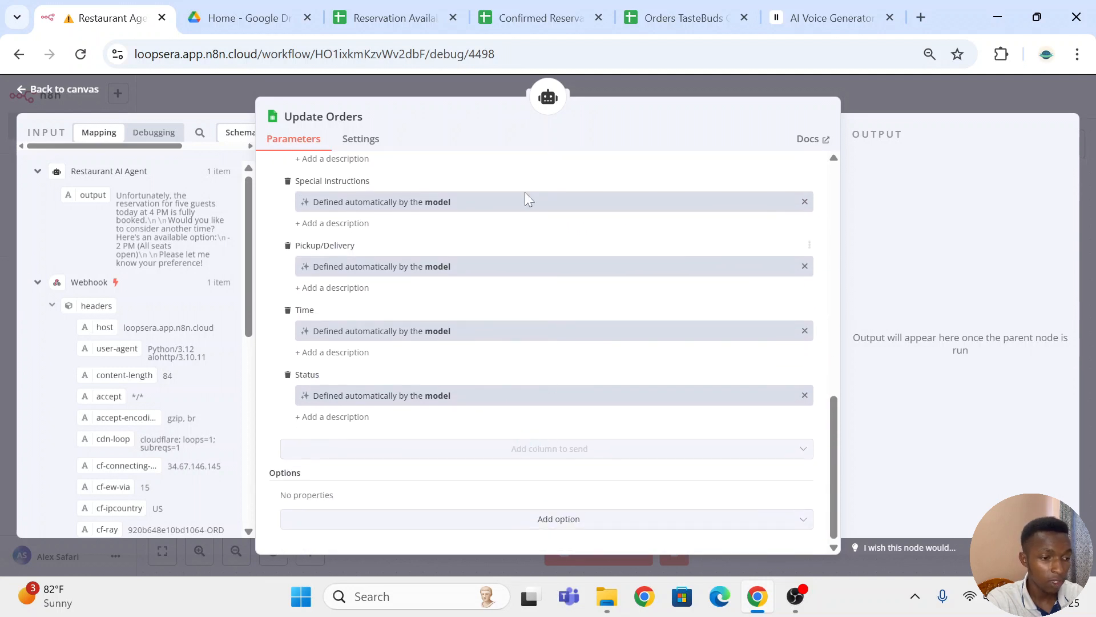
scroll(556, 351, "up", 7)
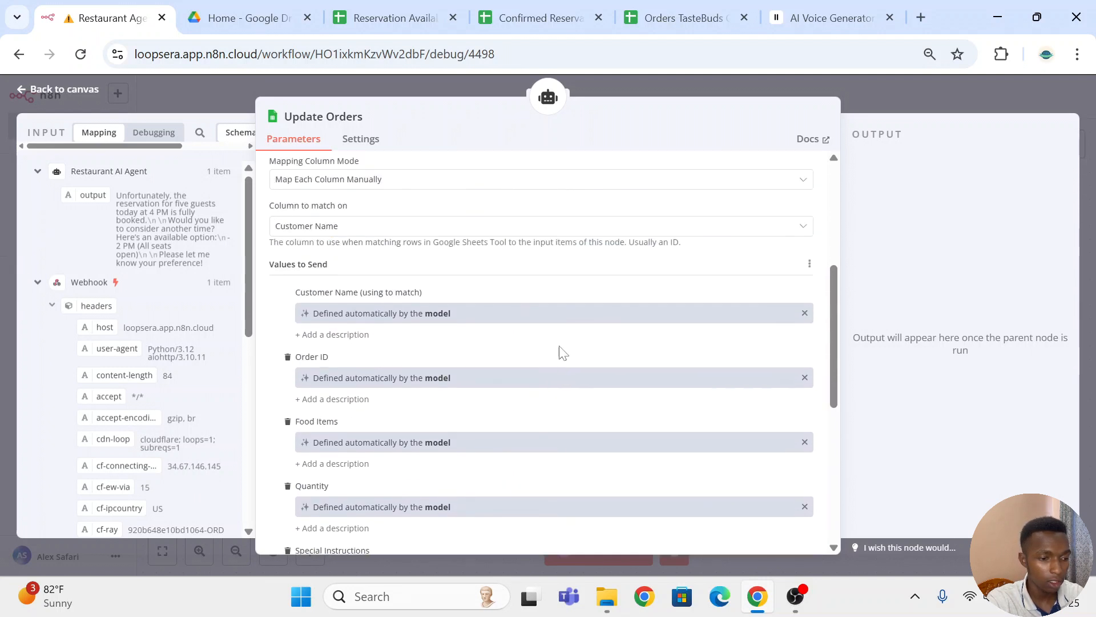
left_click(908, 78)
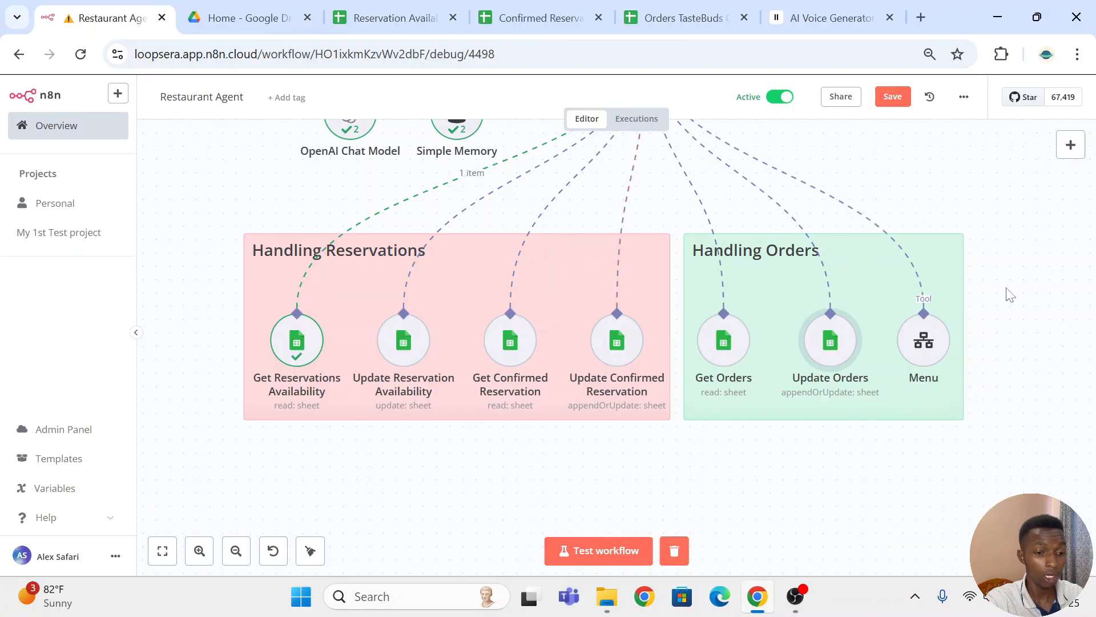
- Look through TasteBuds_Cafe_Menu.pdf in Google Drive and relate it to the Menu tool in the Restaurant Agent workflow
scroll(1011, 294, "up", 2)
scroll(1007, 294, "down", 1)
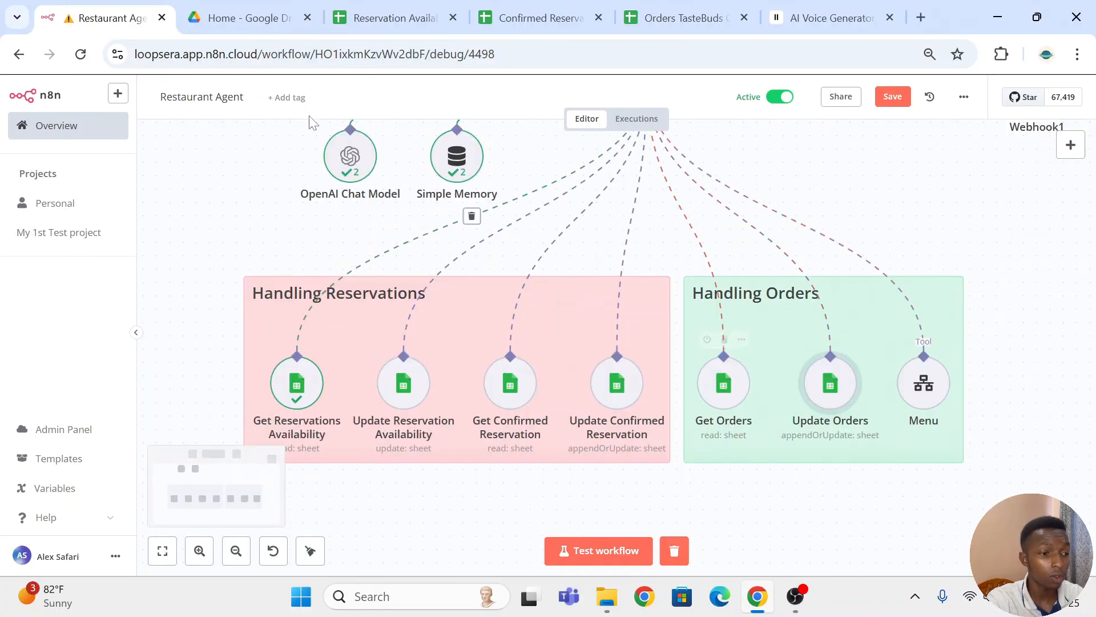
left_click(254, 25)
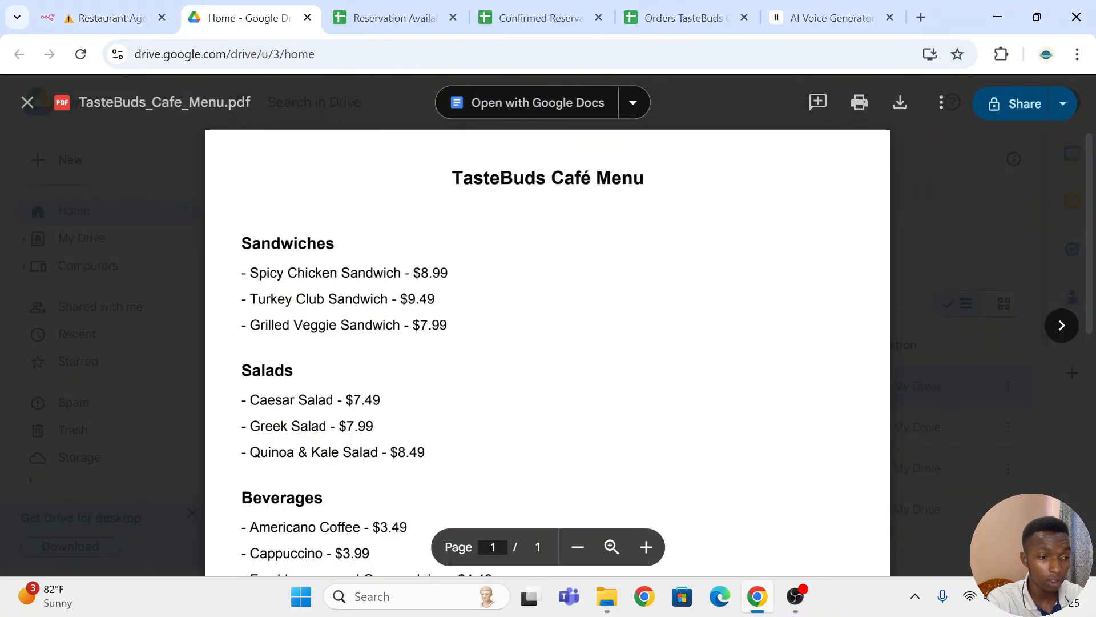
scroll(142, 195, "down", 2)
scroll(143, 196, "up", 2)
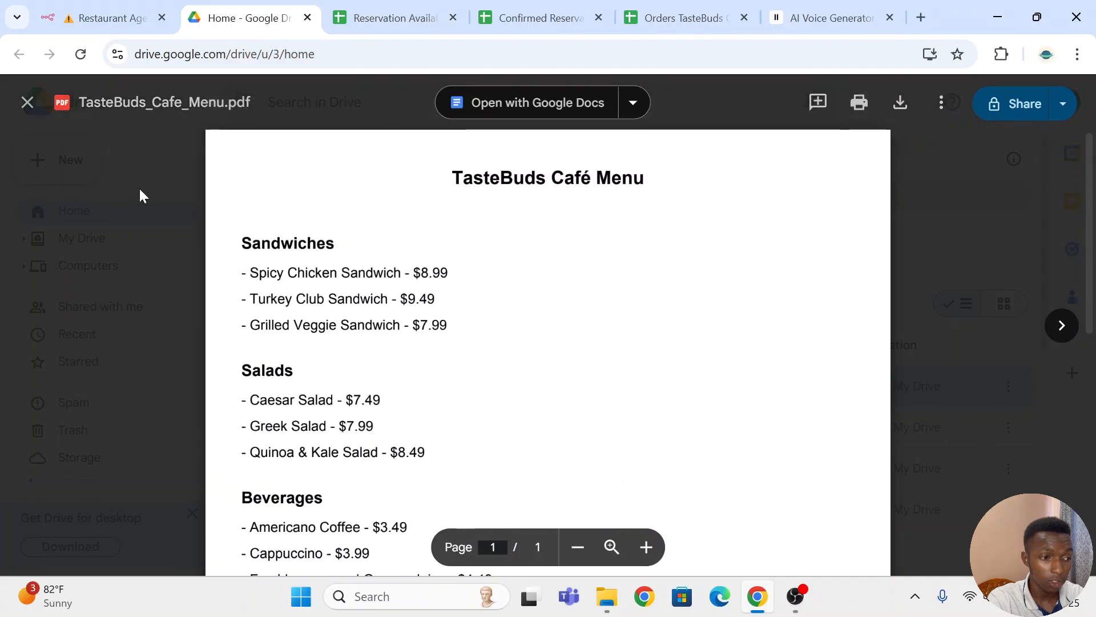
scroll(549, 343, "down", 6)
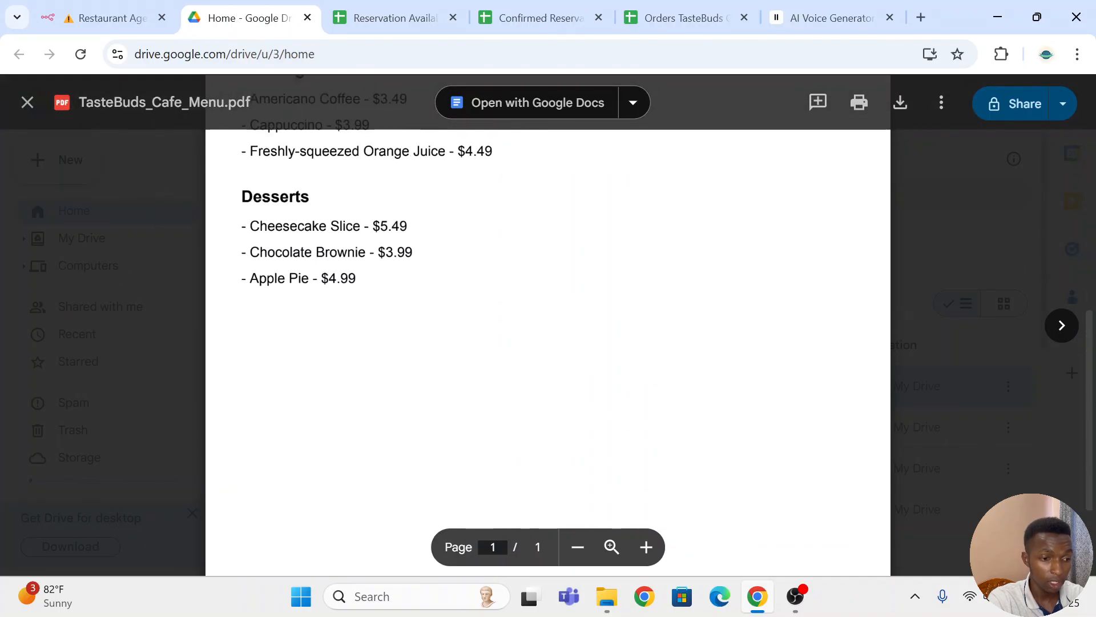
scroll(548, 343, "up", 6)
left_click(85, 18)
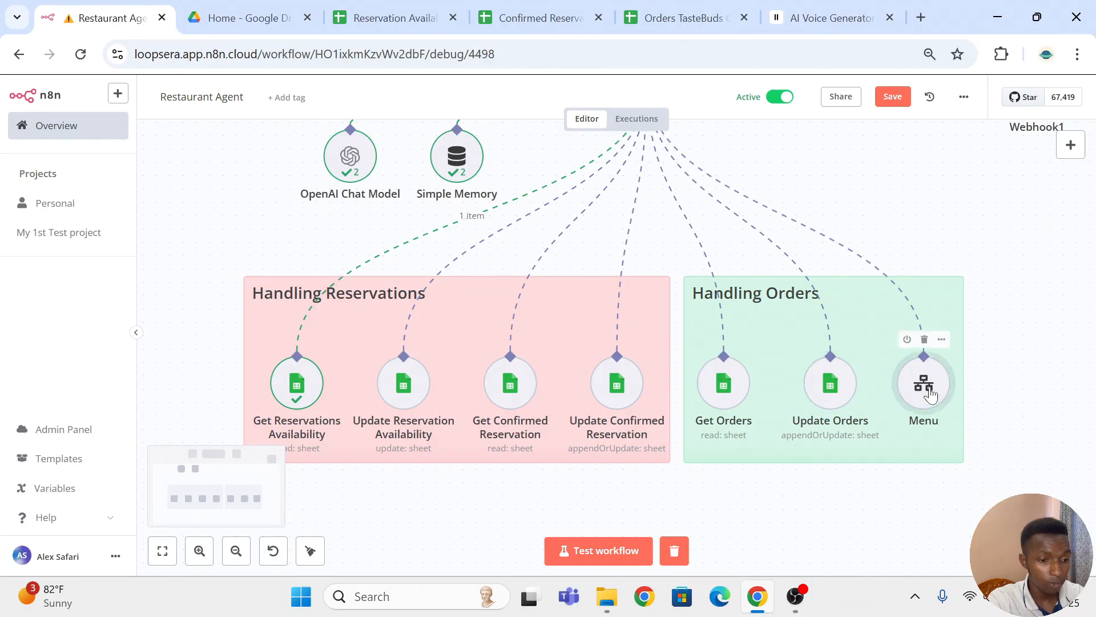
left_click(212, 23)
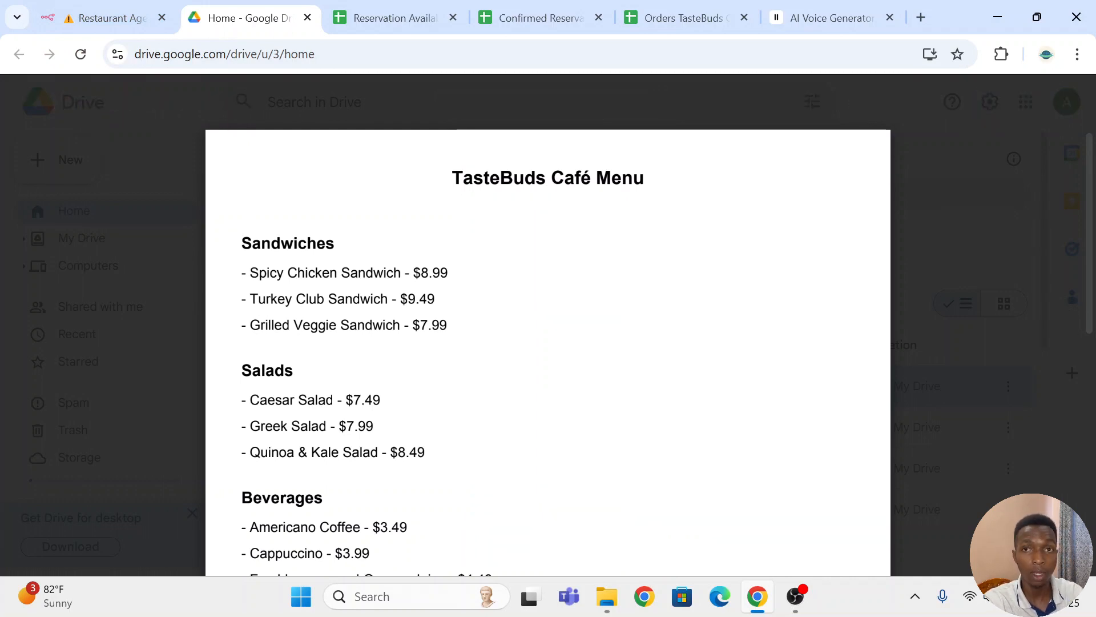
left_click(109, 18)
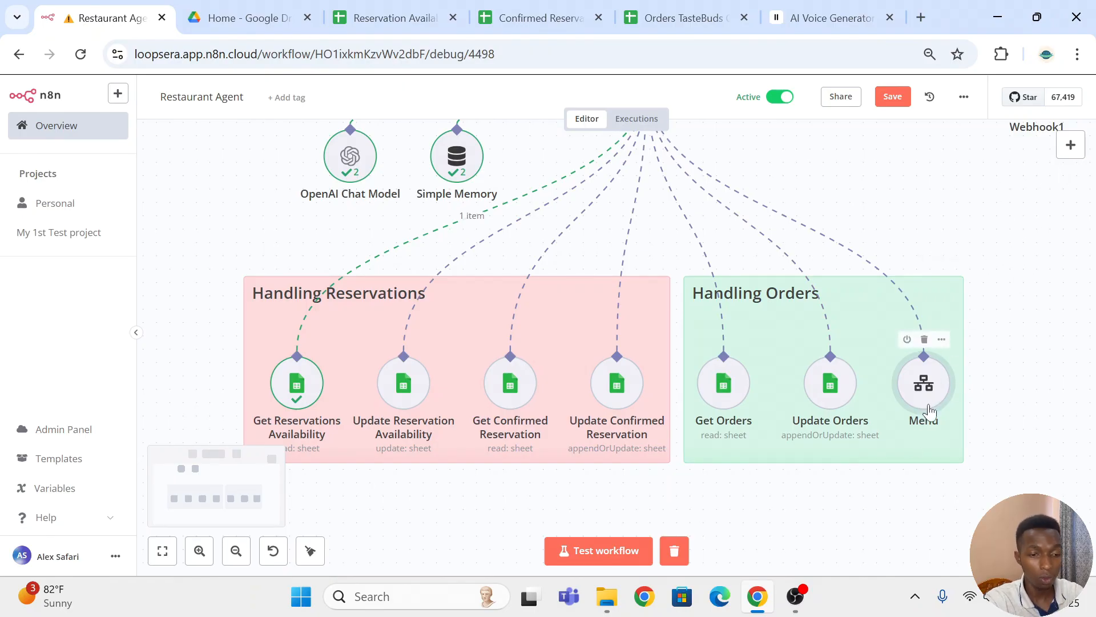
- Open the Menu tool under Handling Orders, glance at its parameters, and return to the canvas
scroll(657, 228, "up", 3)
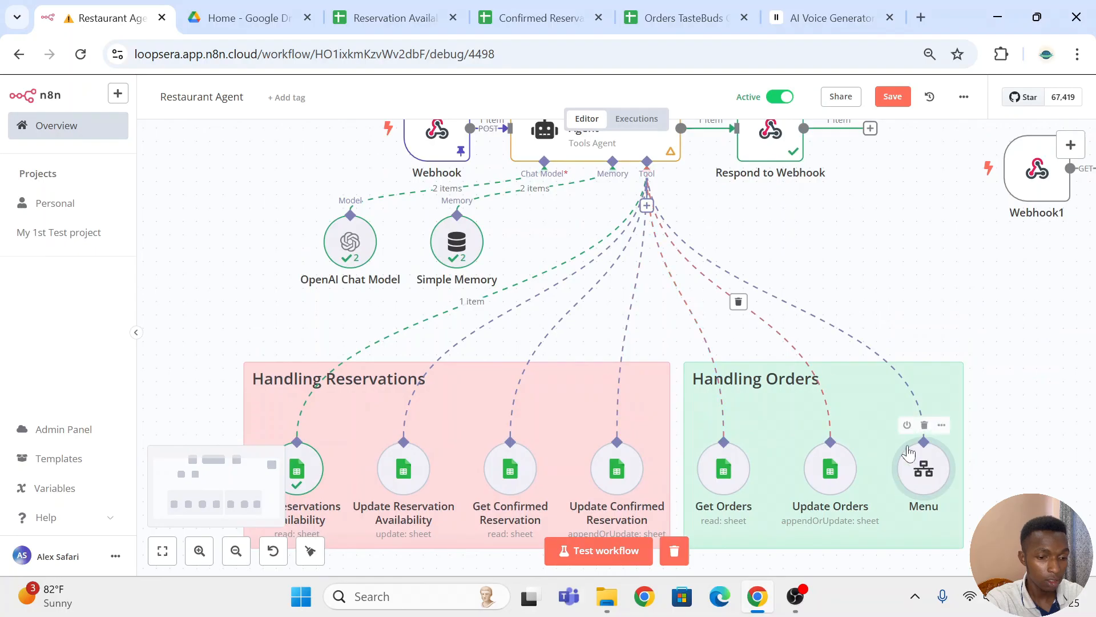
double_click(930, 477)
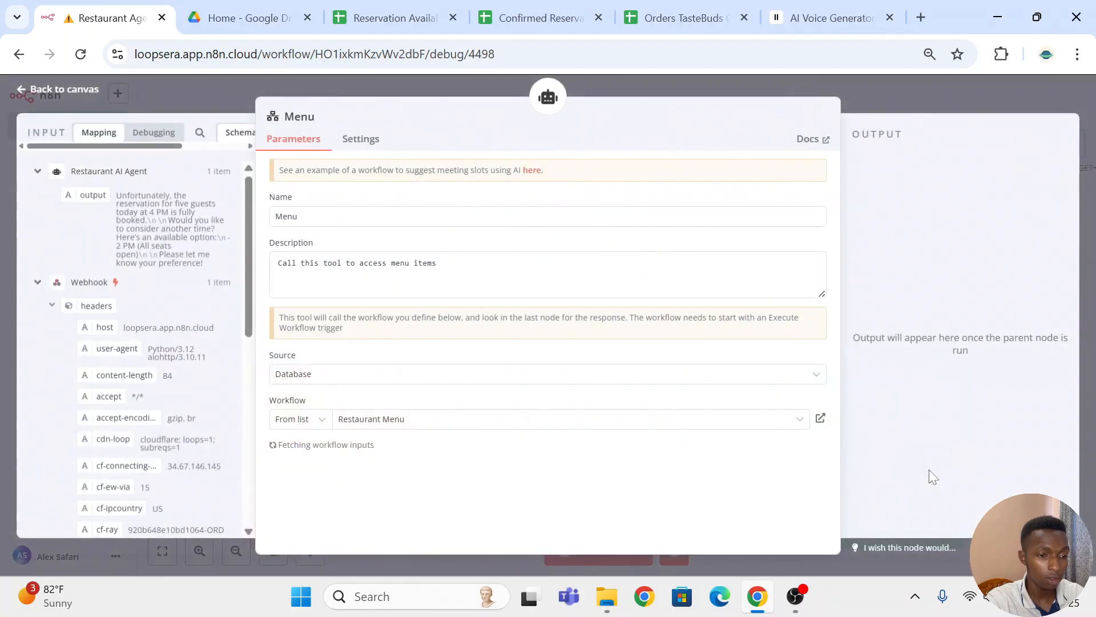
left_click(883, 98)
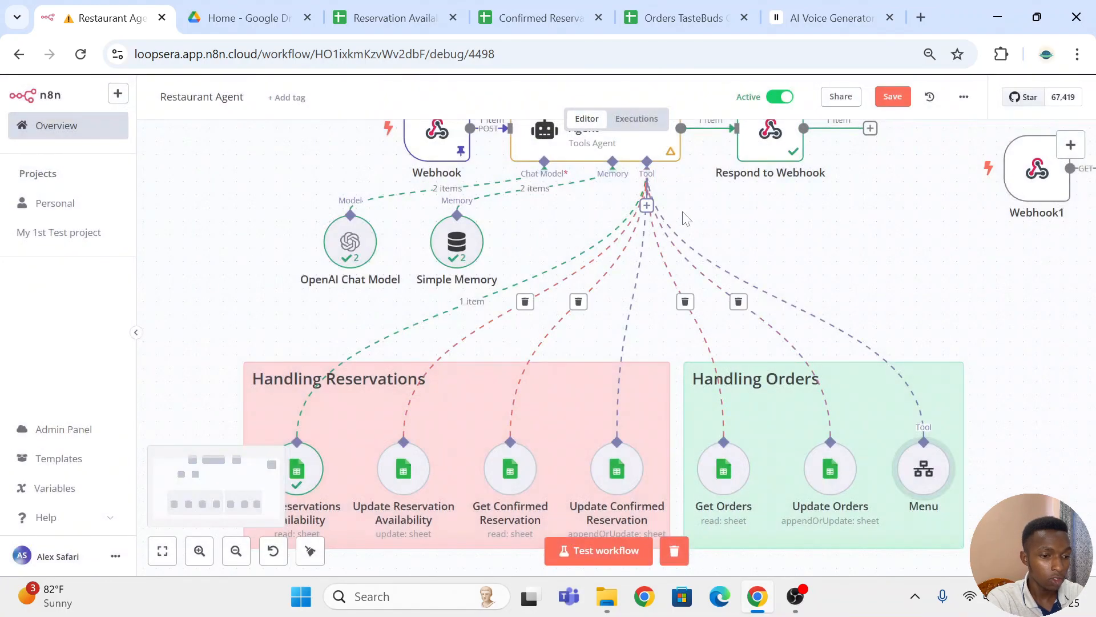
- Add a Call n8n Workflow Tool to the Restaurant AI Agent, view its blank parameters, and delete it from the canvas
left_click(647, 205)
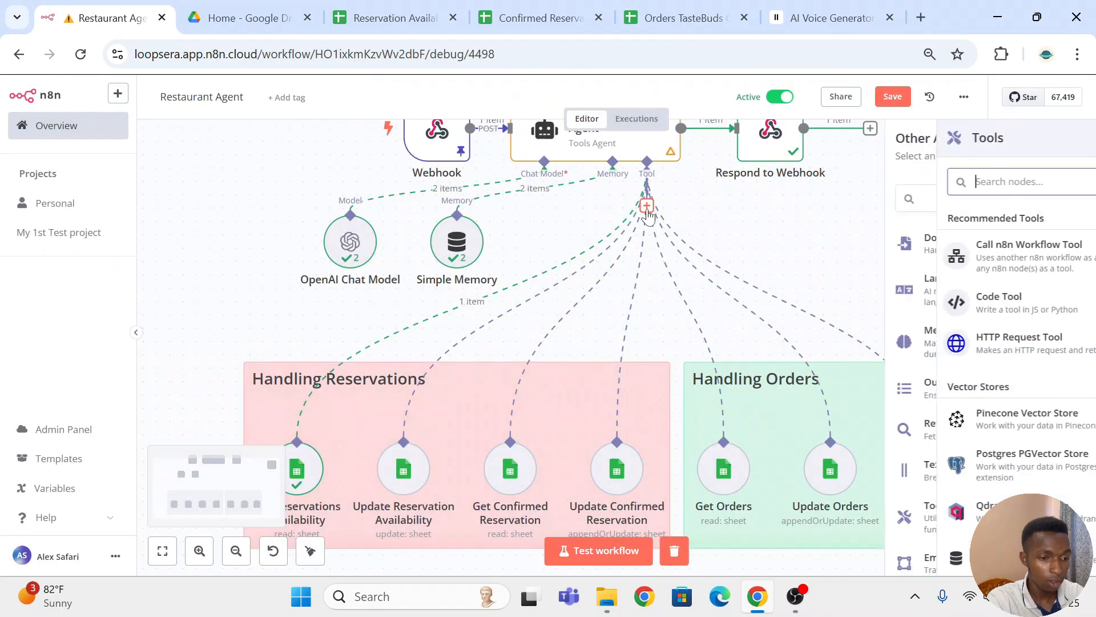
type("call n8n")
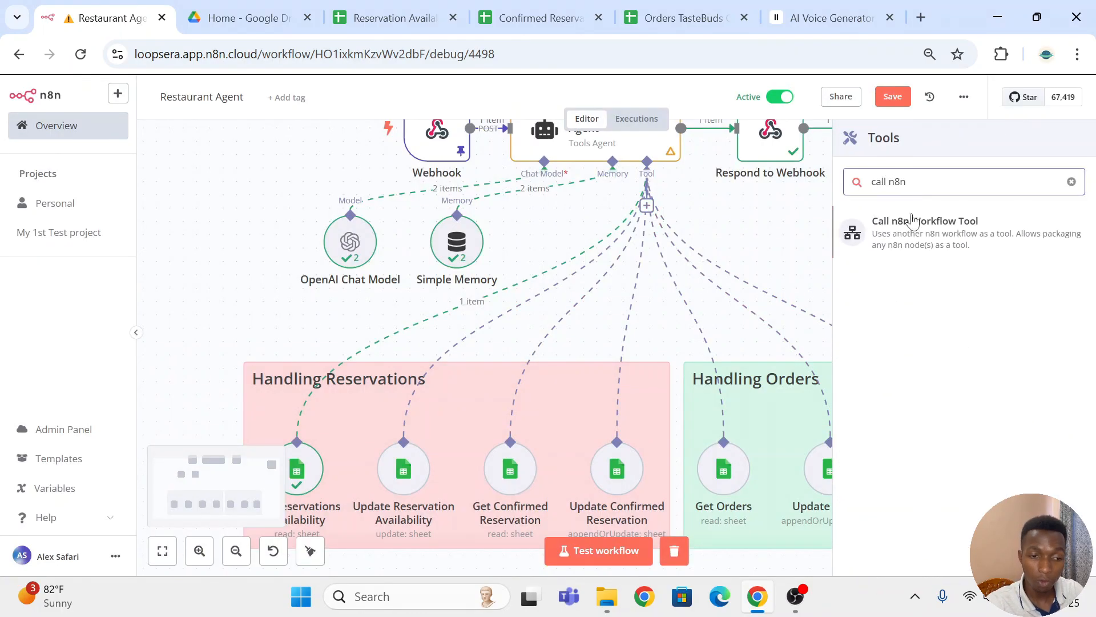
left_click(915, 226)
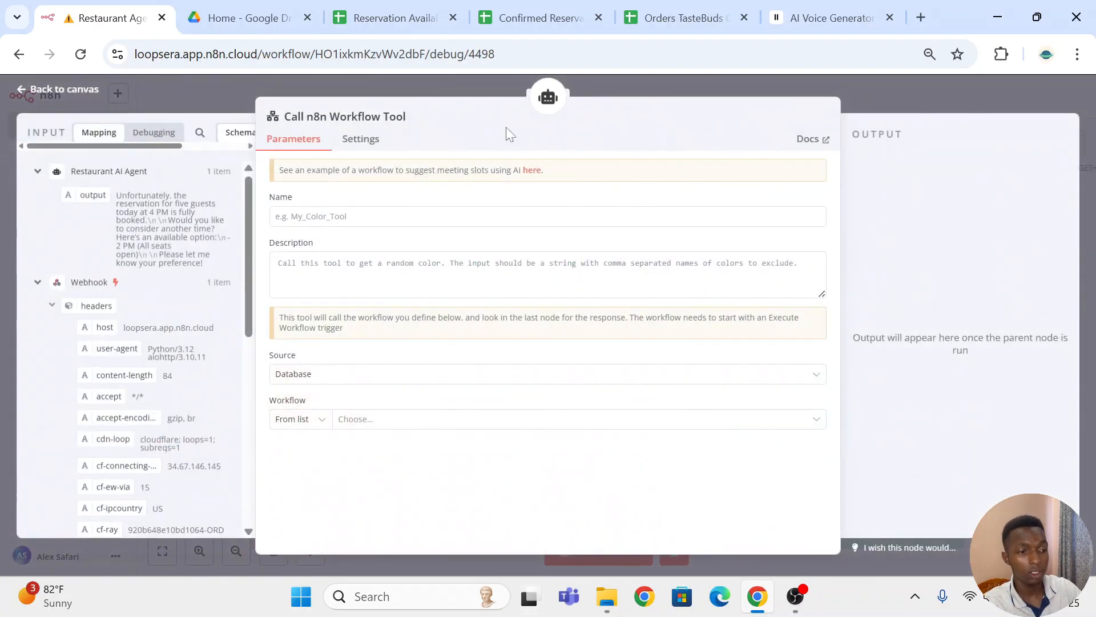
left_click(927, 102)
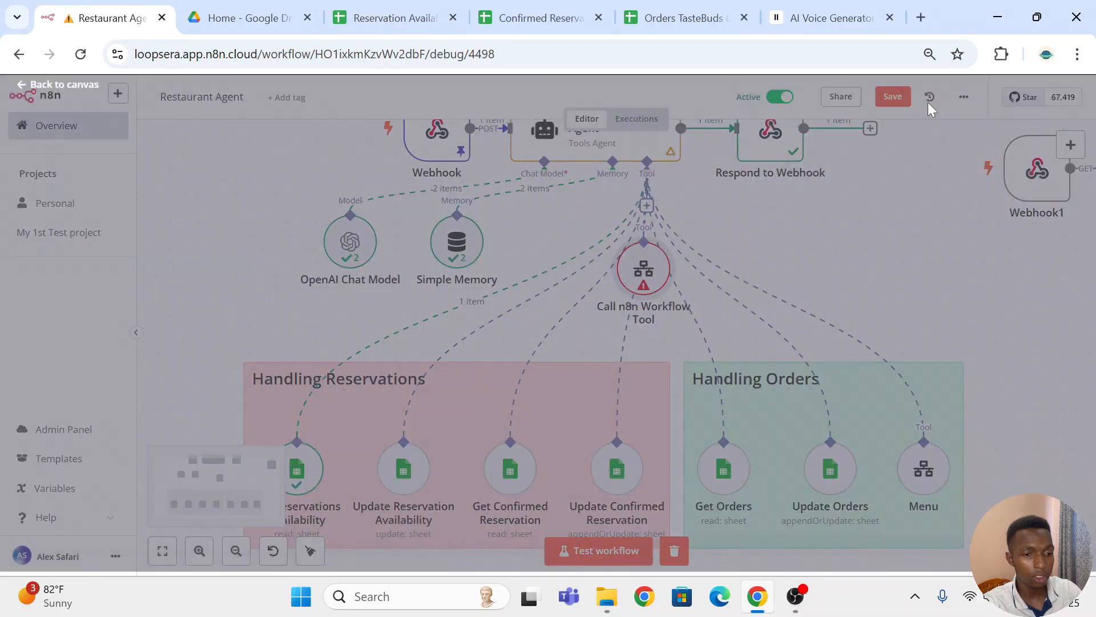
key("Delete")
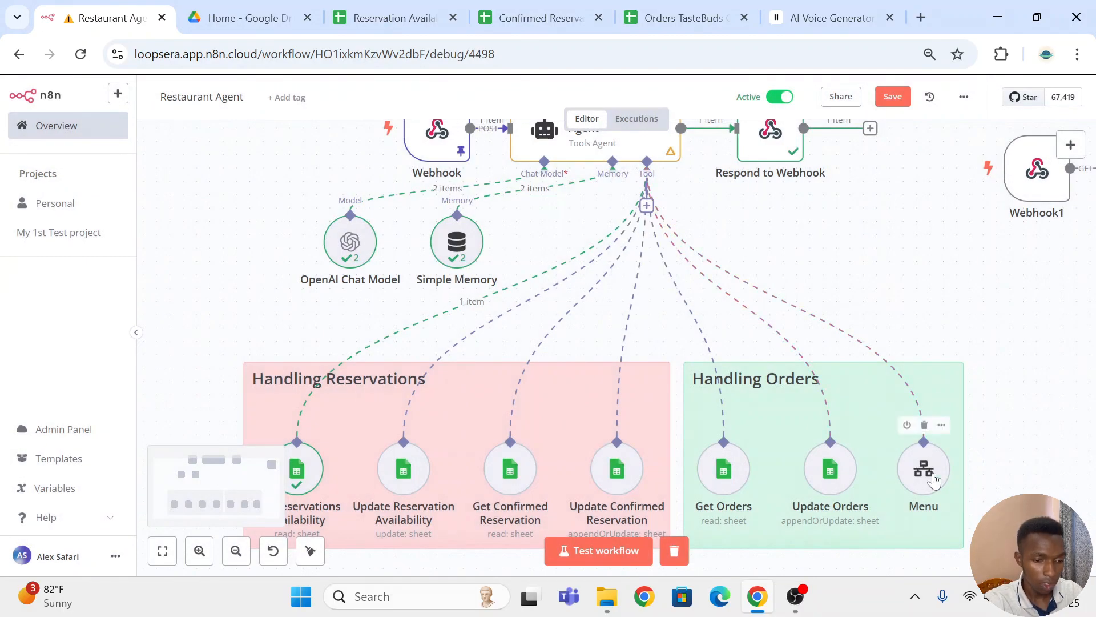
- Review the Menu tool's node name, Name and Description fields, and linked workflow, keeping the node name Menu
double_click(925, 470)
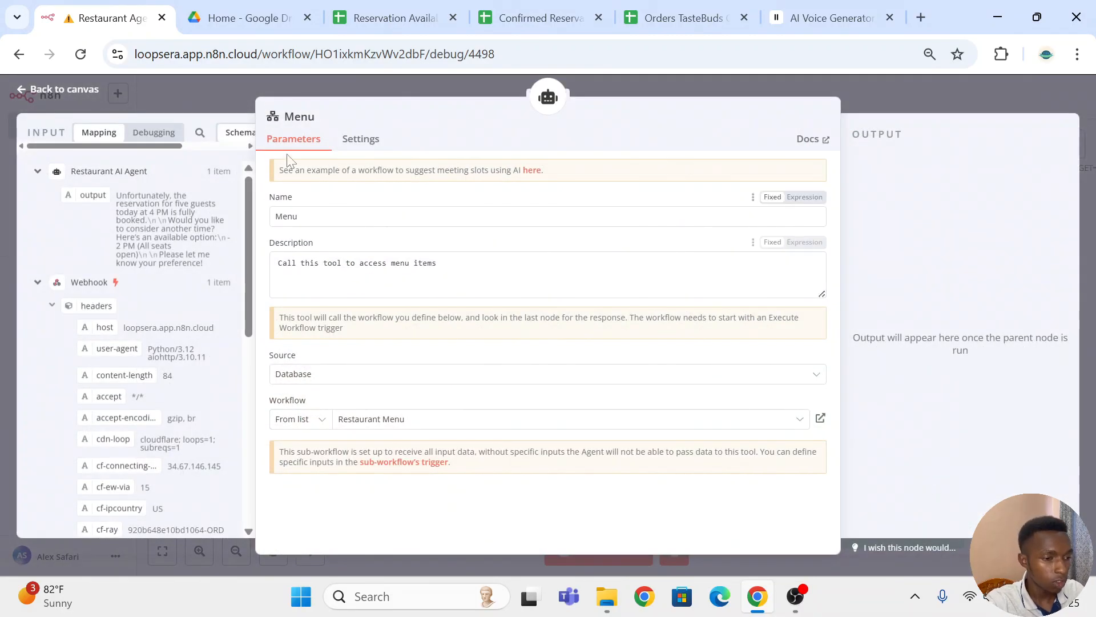
left_click(308, 117)
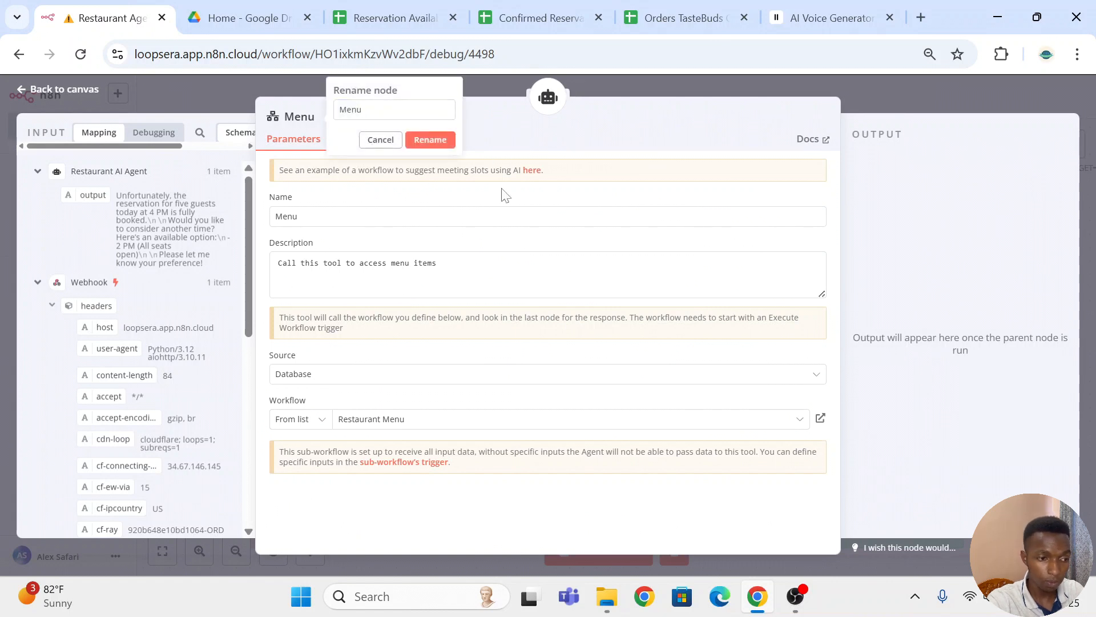
left_click(427, 141)
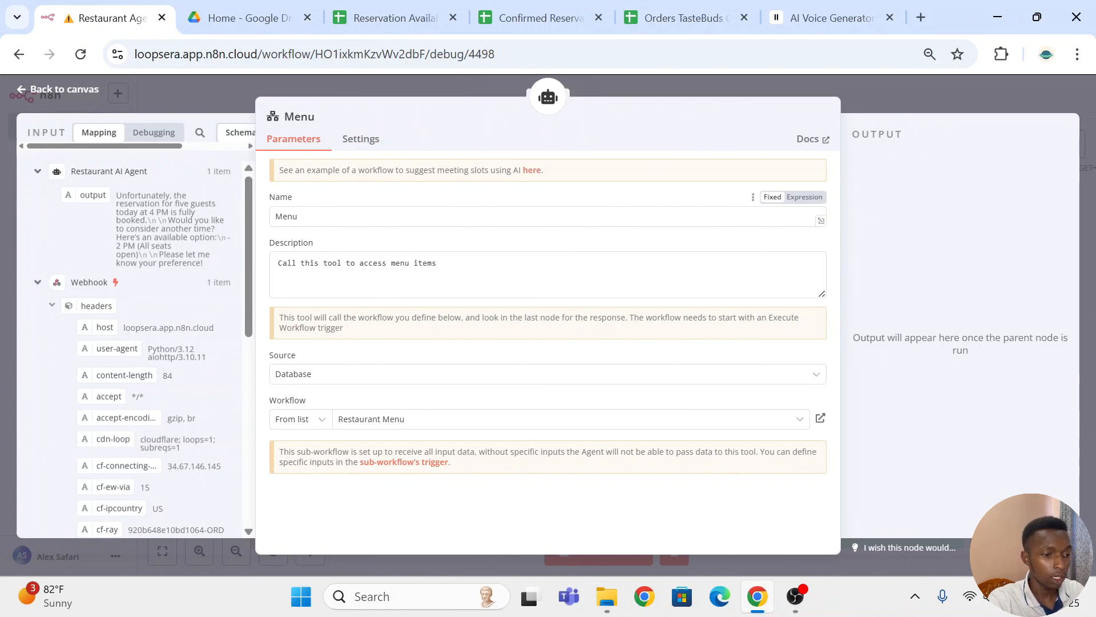
left_click(354, 218)
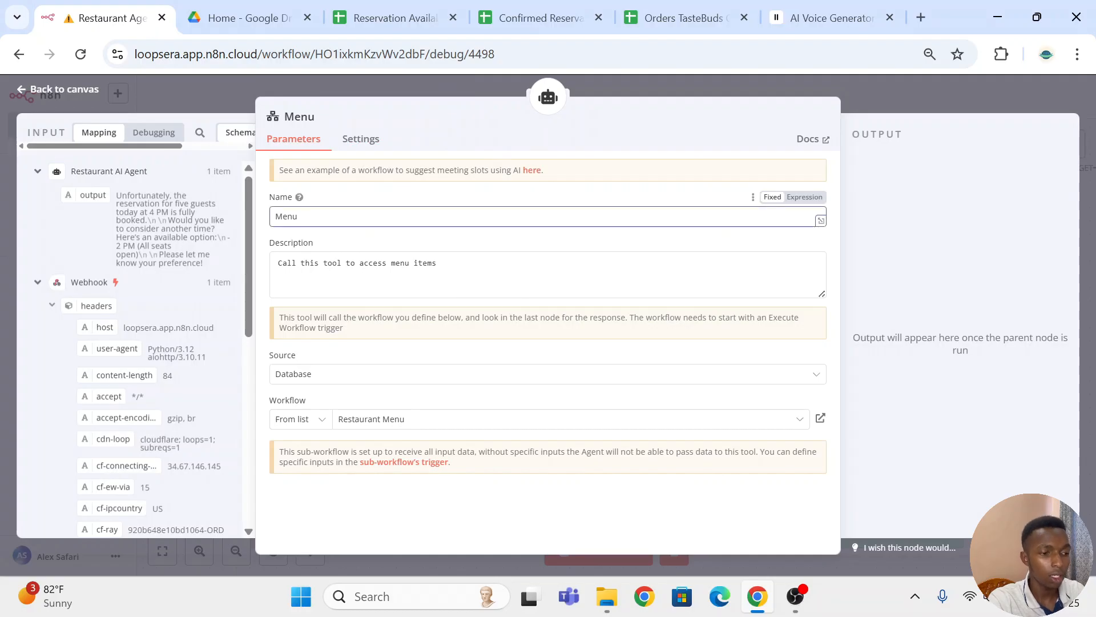
left_click(439, 265)
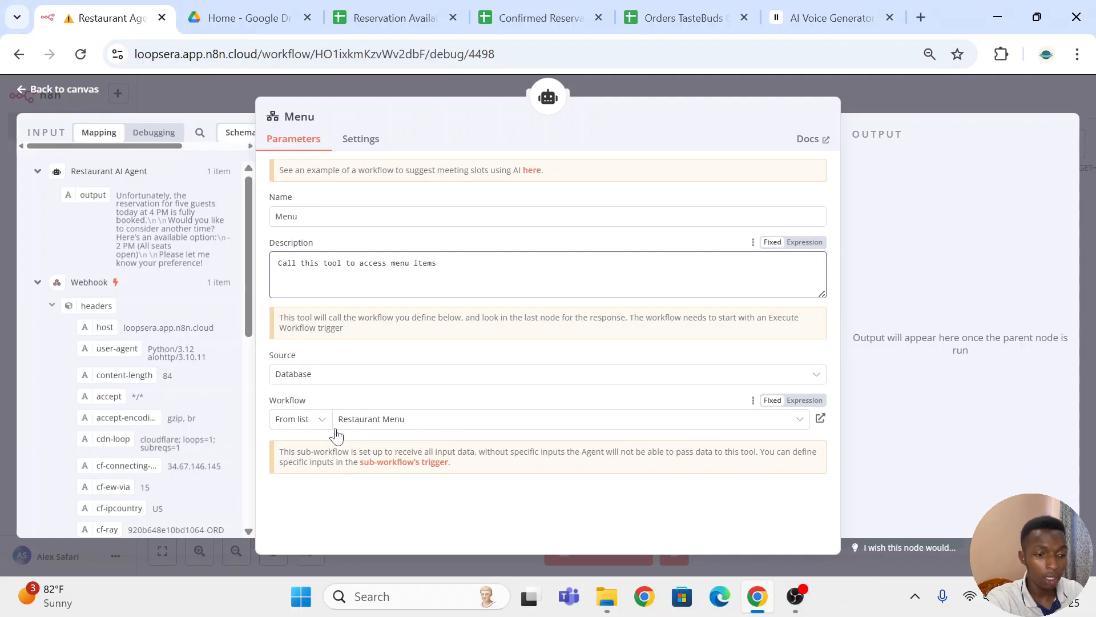
- Open the linked Restaurant Menu sub-workflow and copy its most recent execution, 15 Mar at 13:36:54, to the editor
left_click(820, 421)
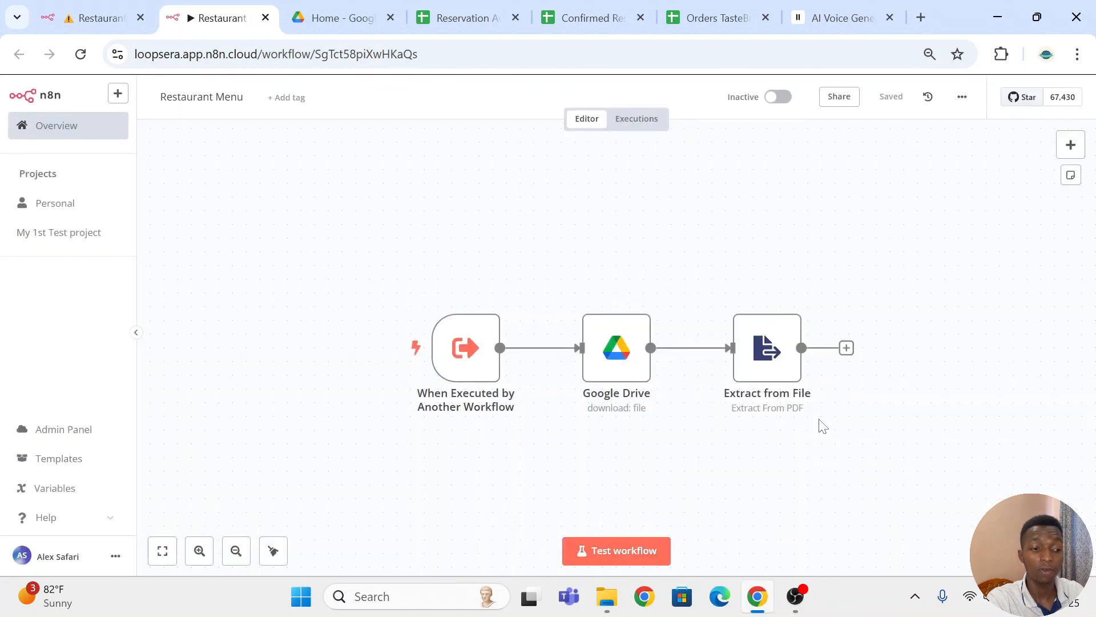
left_click(642, 119)
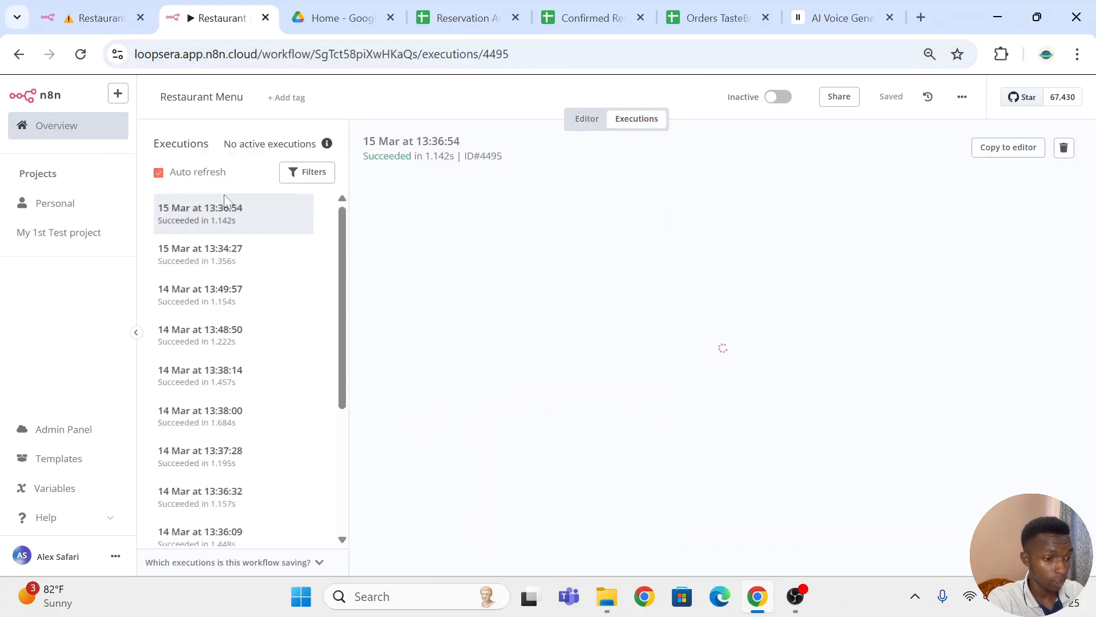
left_click(998, 149)
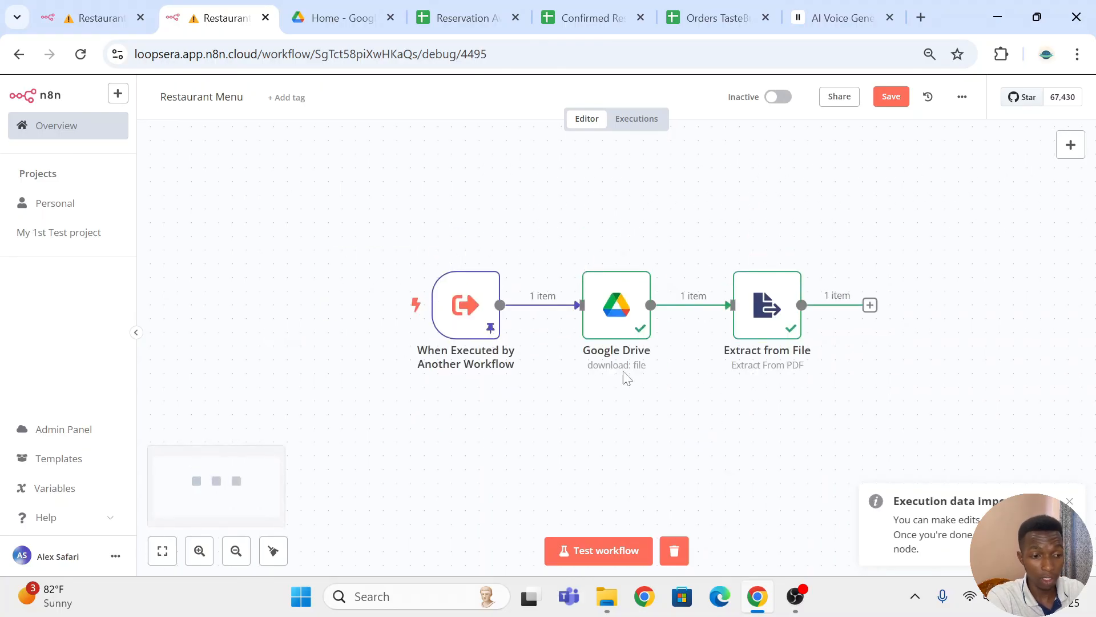
- Examine the input data mode and the query output of the When Executed by Another Workflow trigger, and return to the canvas
left_click(462, 316)
double_click(462, 316)
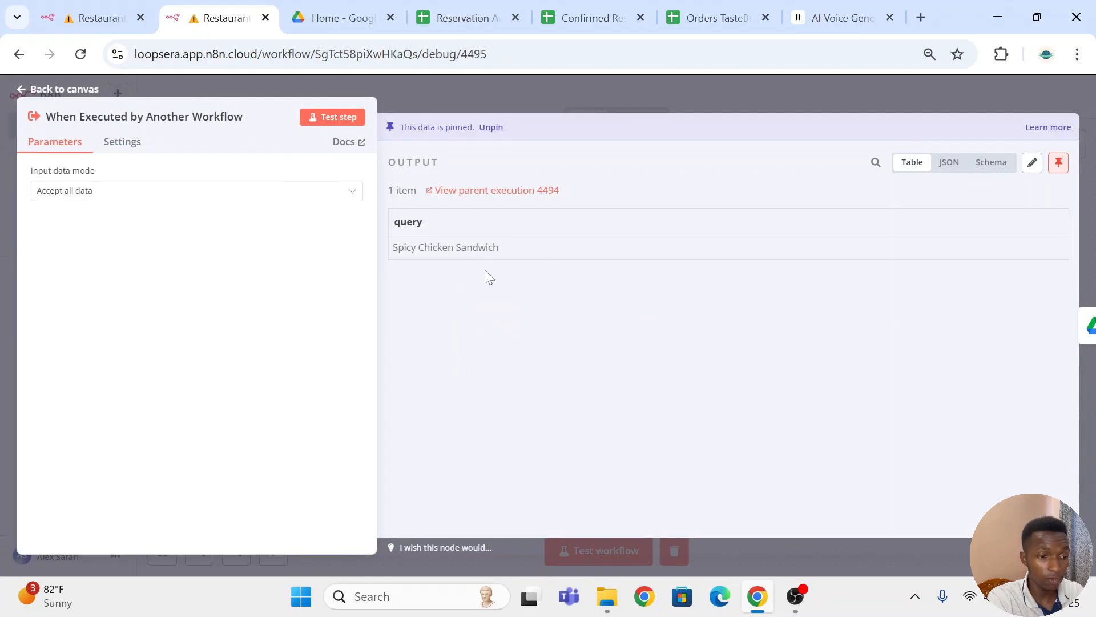
left_click_drag(517, 249, 403, 249)
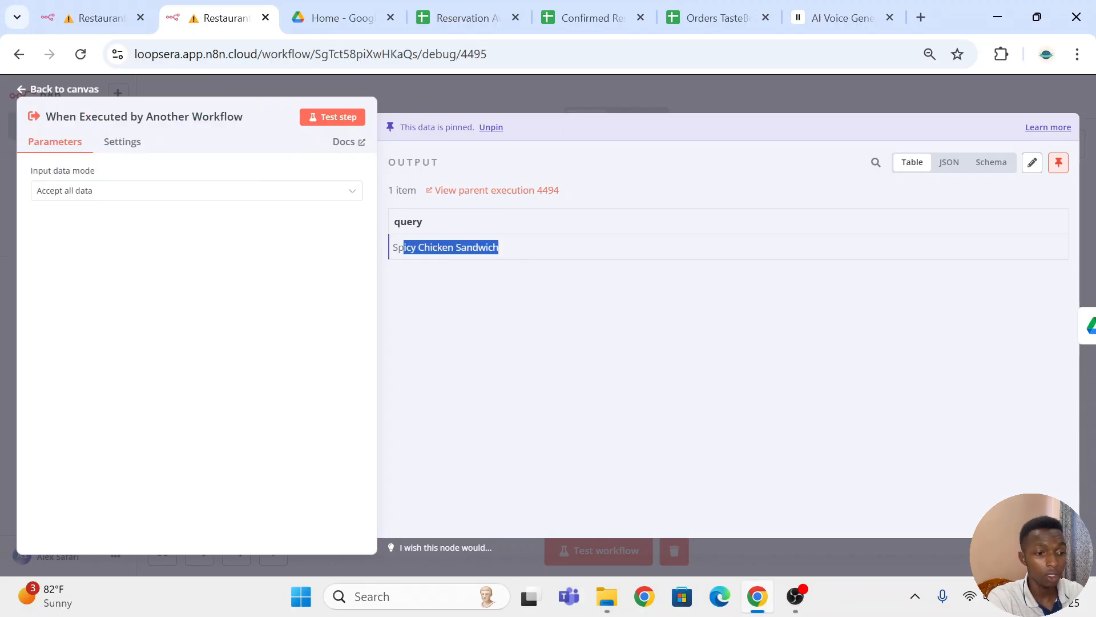
left_click(588, 95)
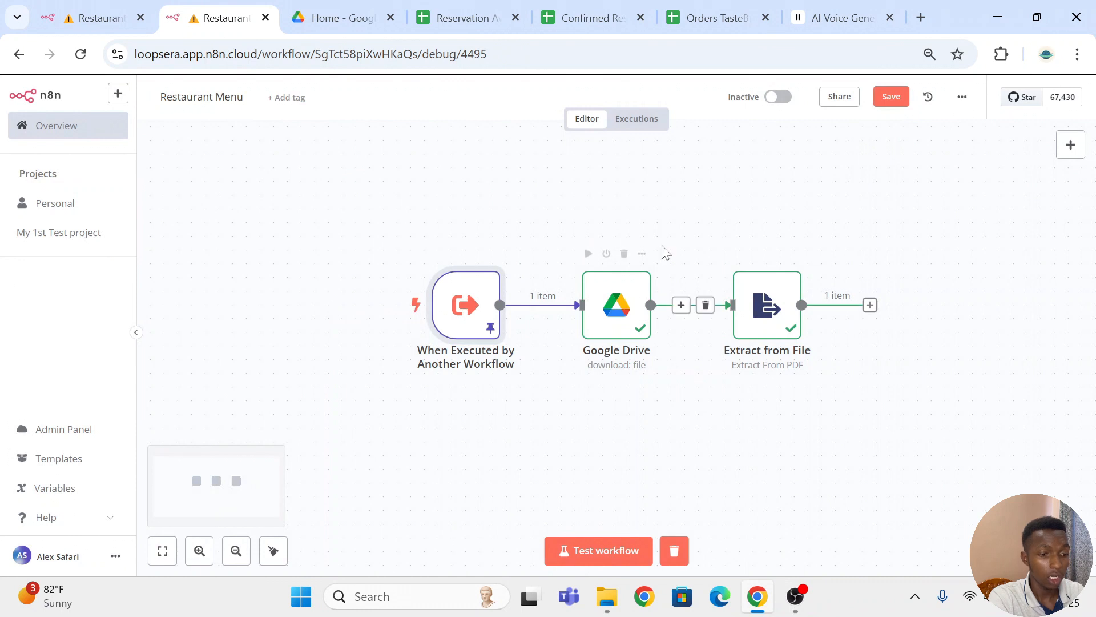
- Review the Google Drive node's credential, Resource, Operation and File settings, keeping File, Download and TasteBuds_Cafe_Menu.pdf, and return to the canvas
left_click(618, 316)
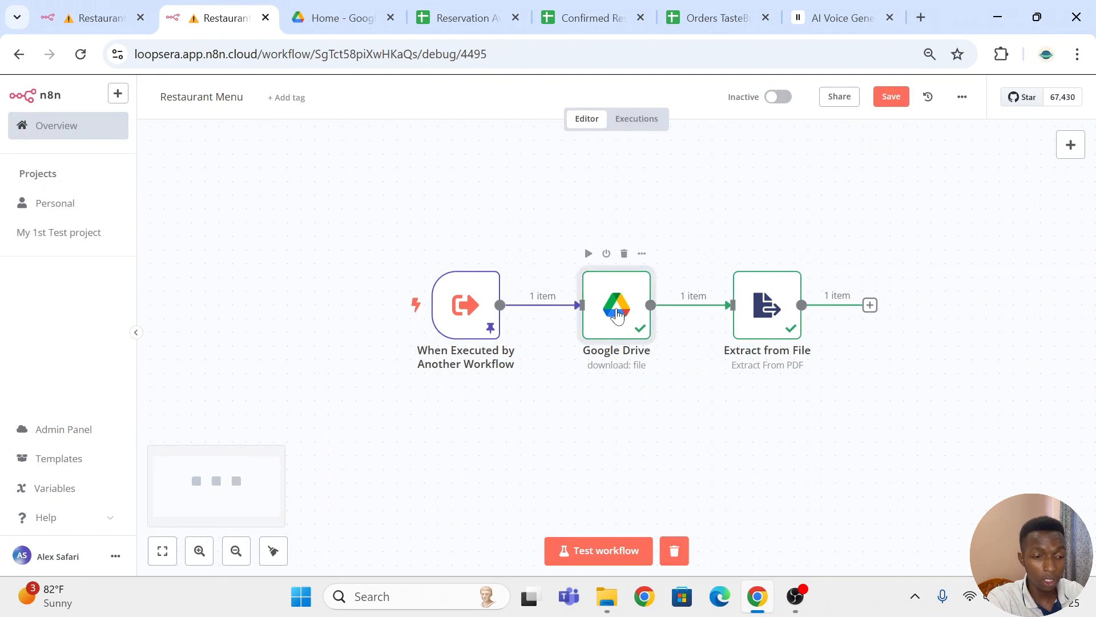
double_click(617, 316)
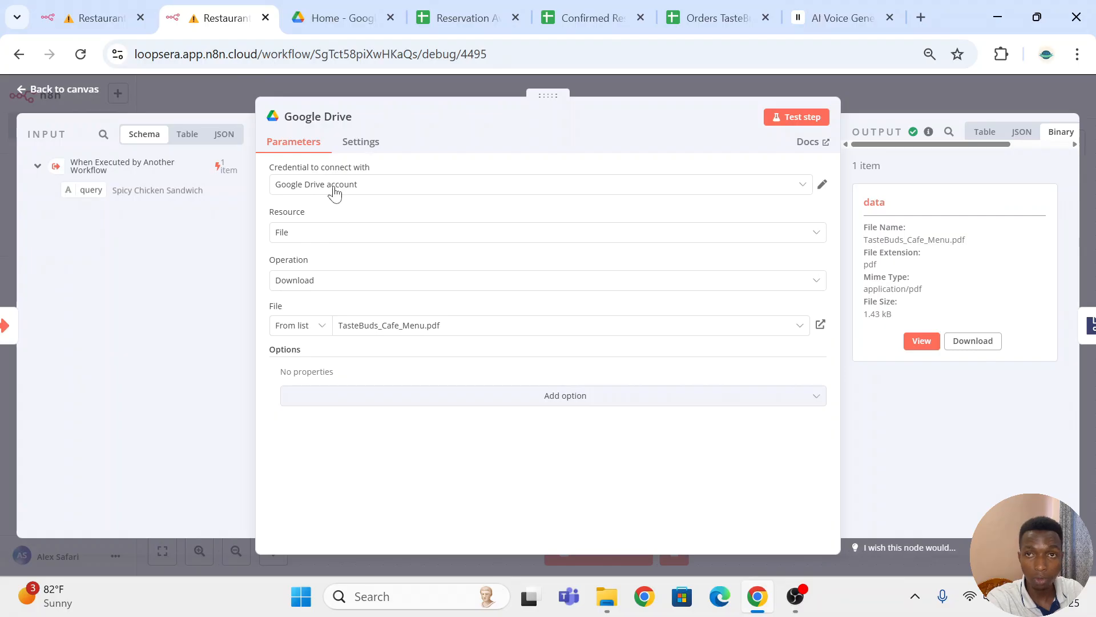
left_click(352, 235)
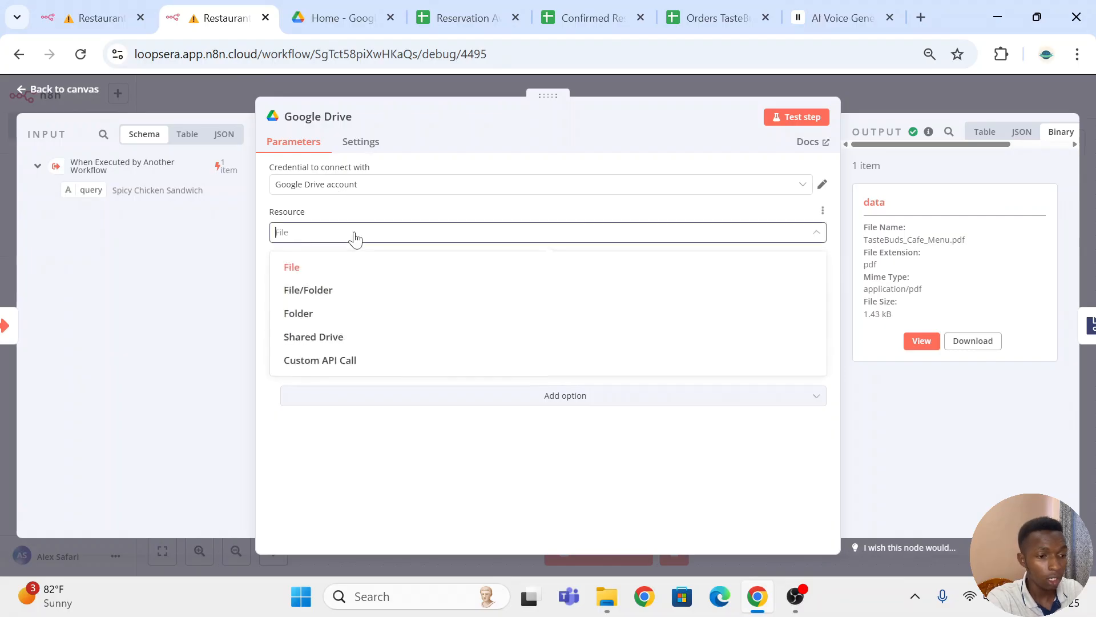
left_click(355, 264)
left_click(369, 283)
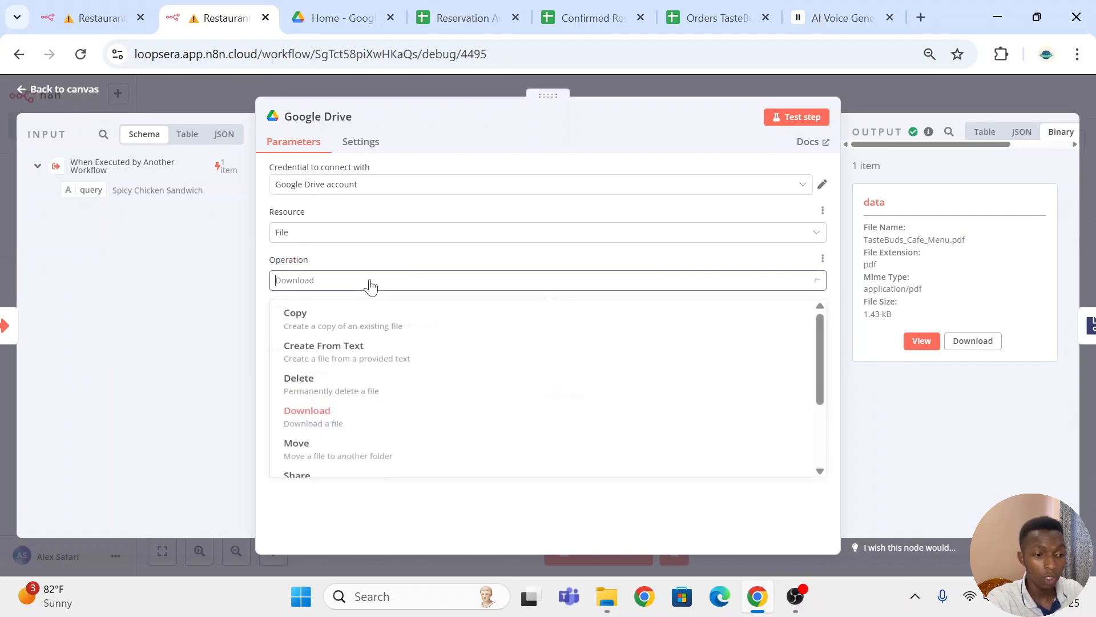
left_click(405, 433)
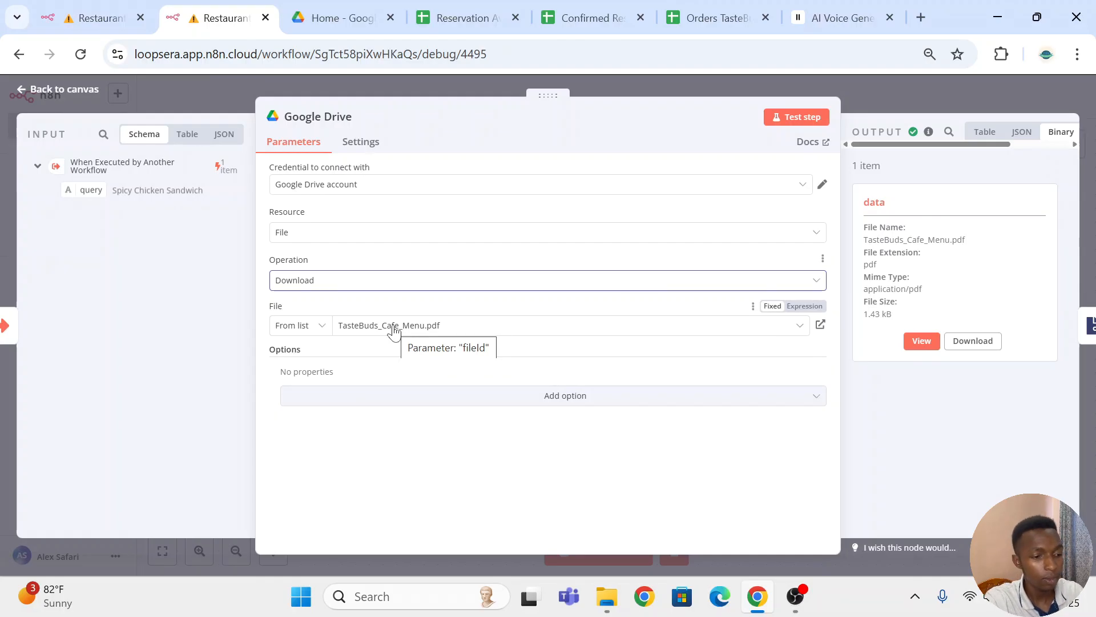
left_click(479, 326)
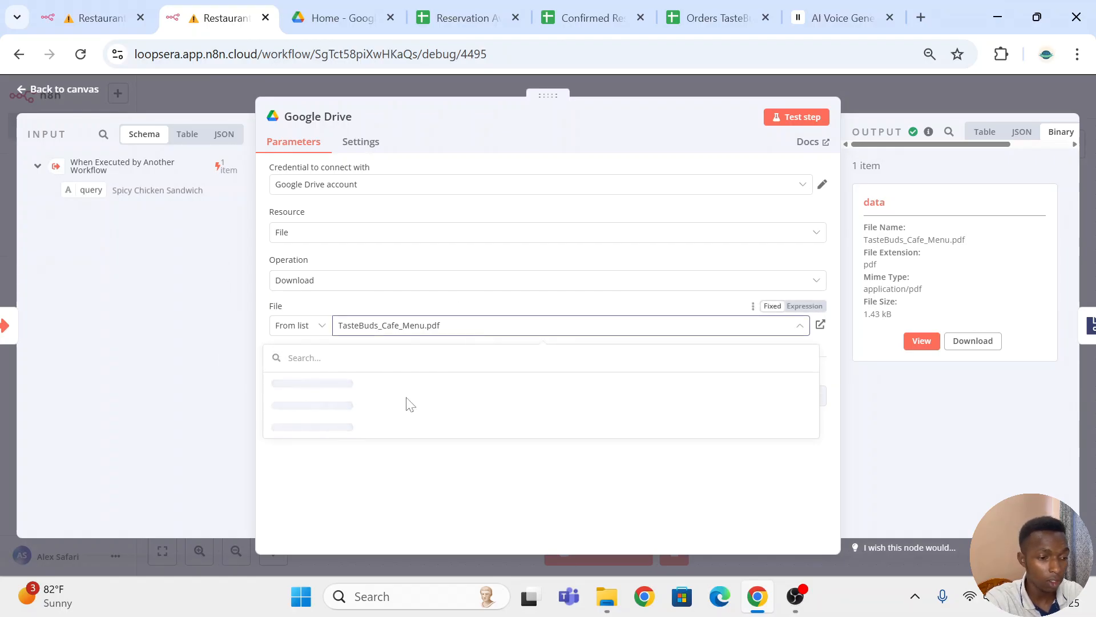
left_click(502, 309)
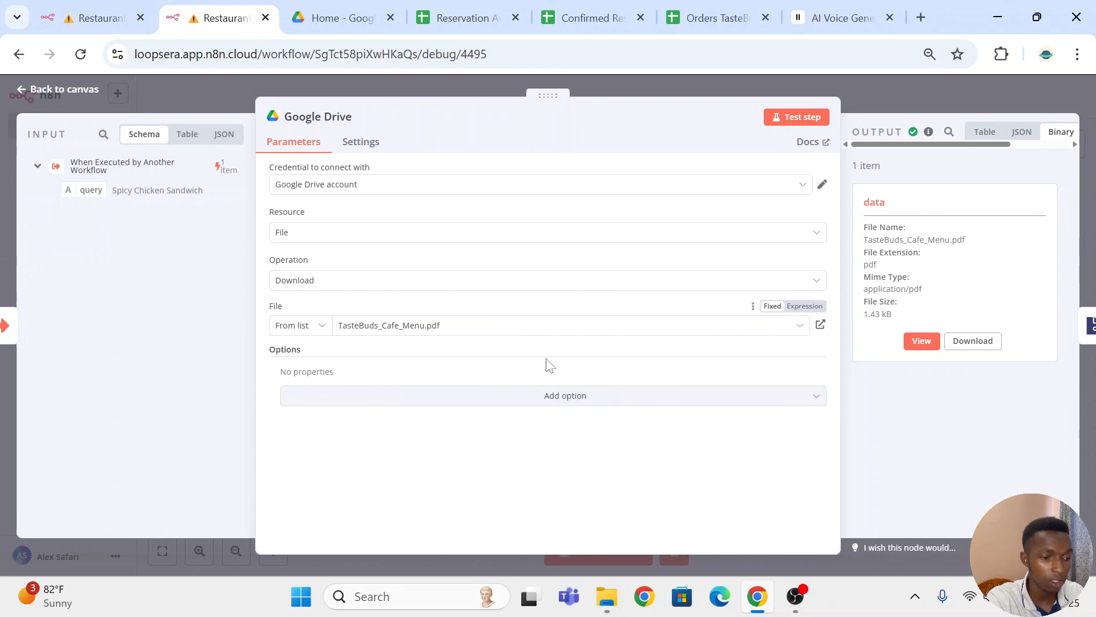
left_click(909, 97)
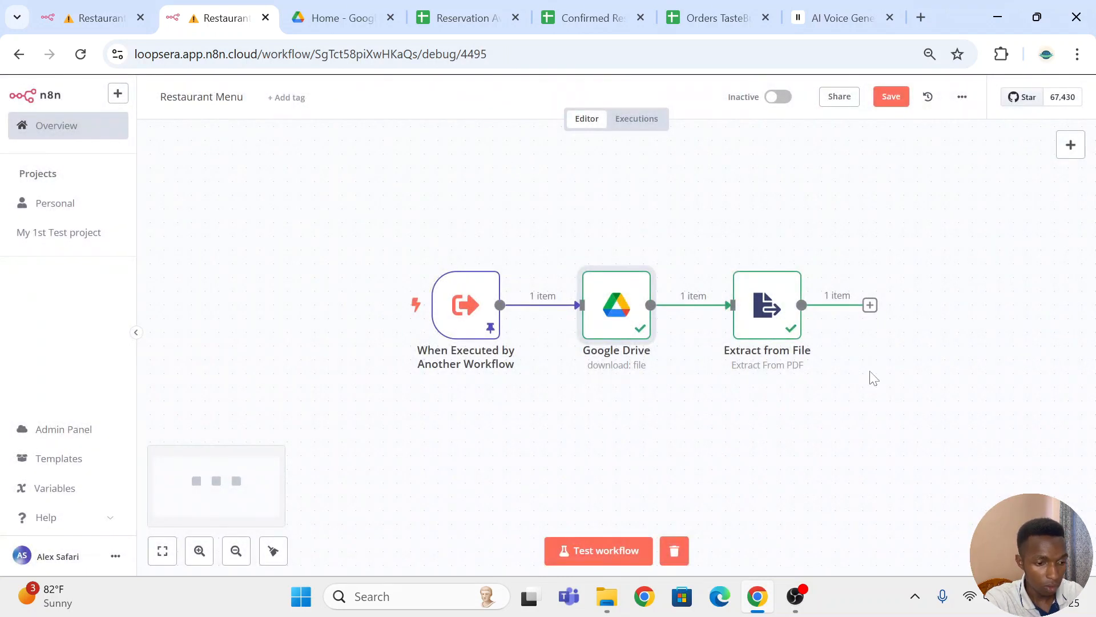
- Open the Extract from File node, look over its operation and extracted output, and return to the canvas
left_click(764, 317)
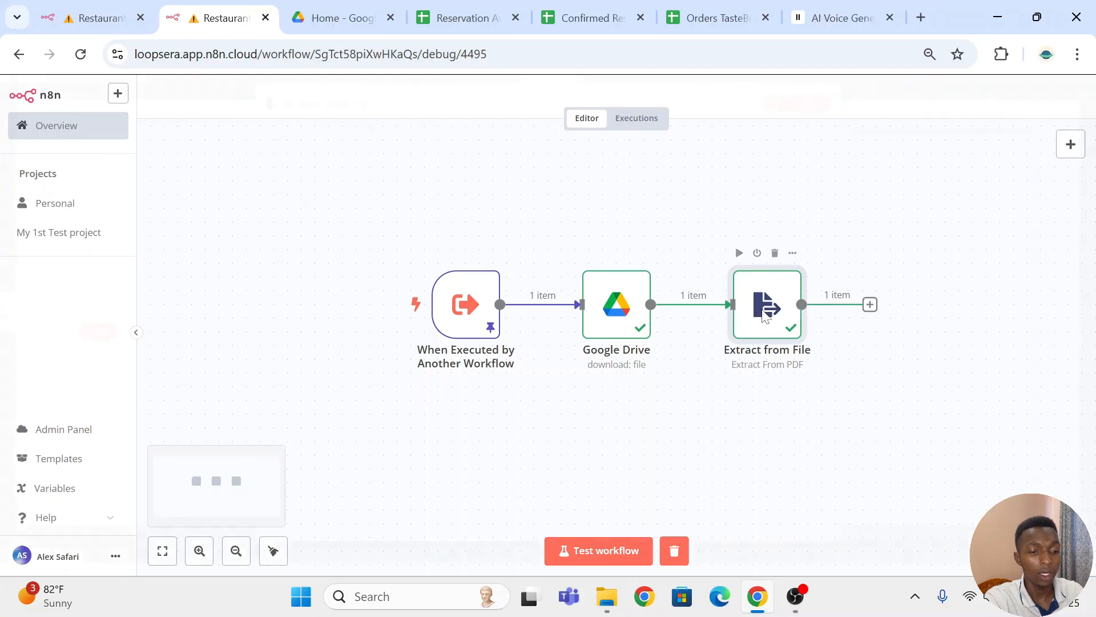
double_click(763, 317)
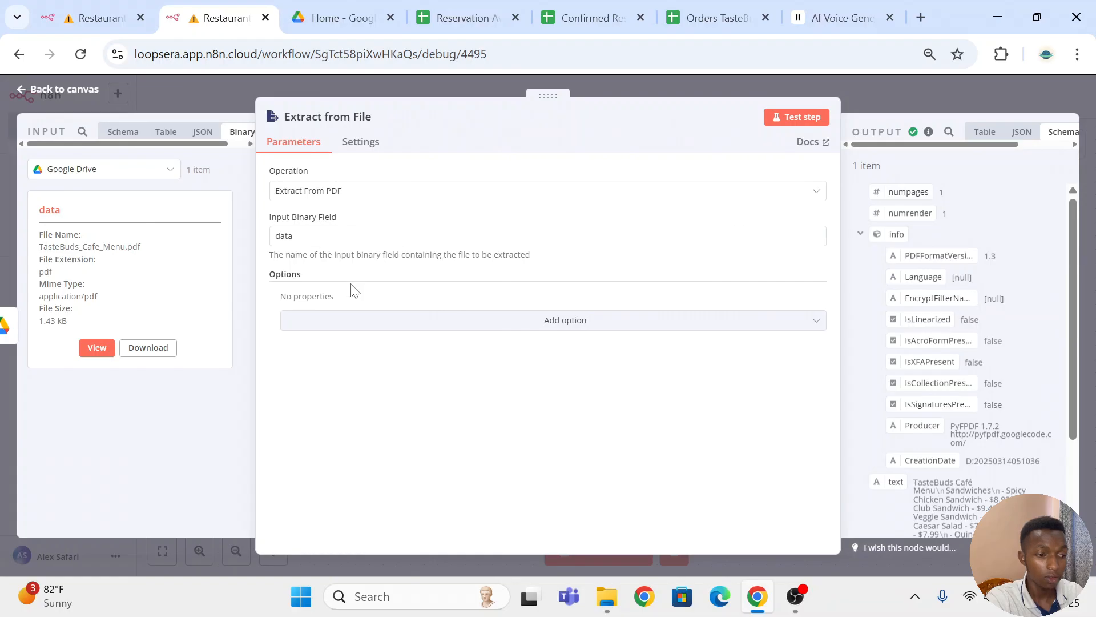
left_click(893, 80)
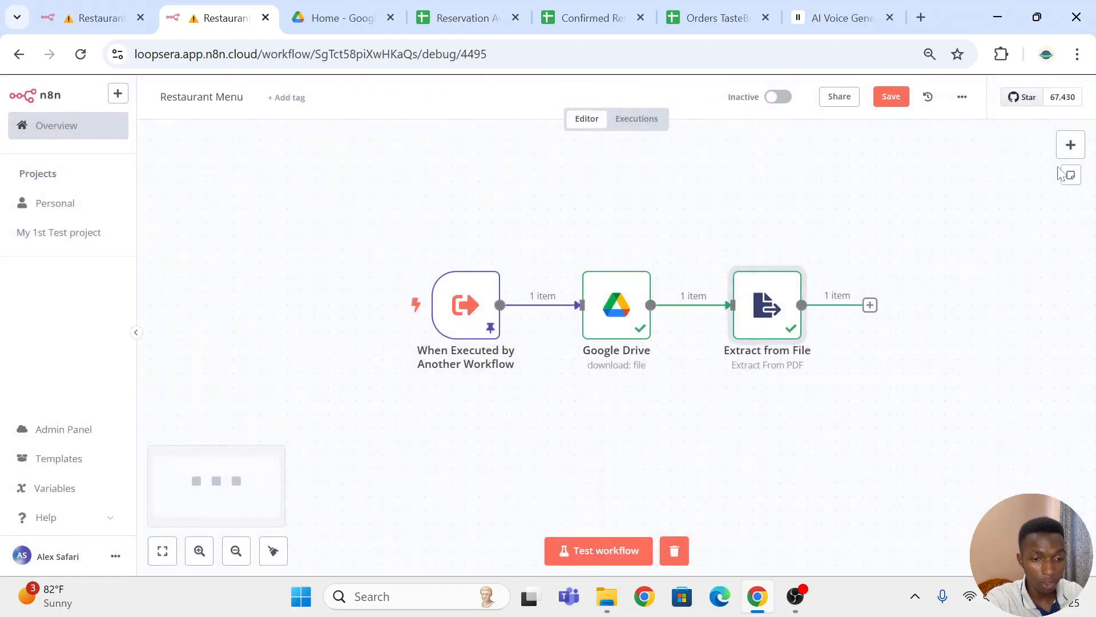
- Search the available nodes for Extract from File, view its Extract from PDF action, and close the list without adding anything
left_click(1071, 145)
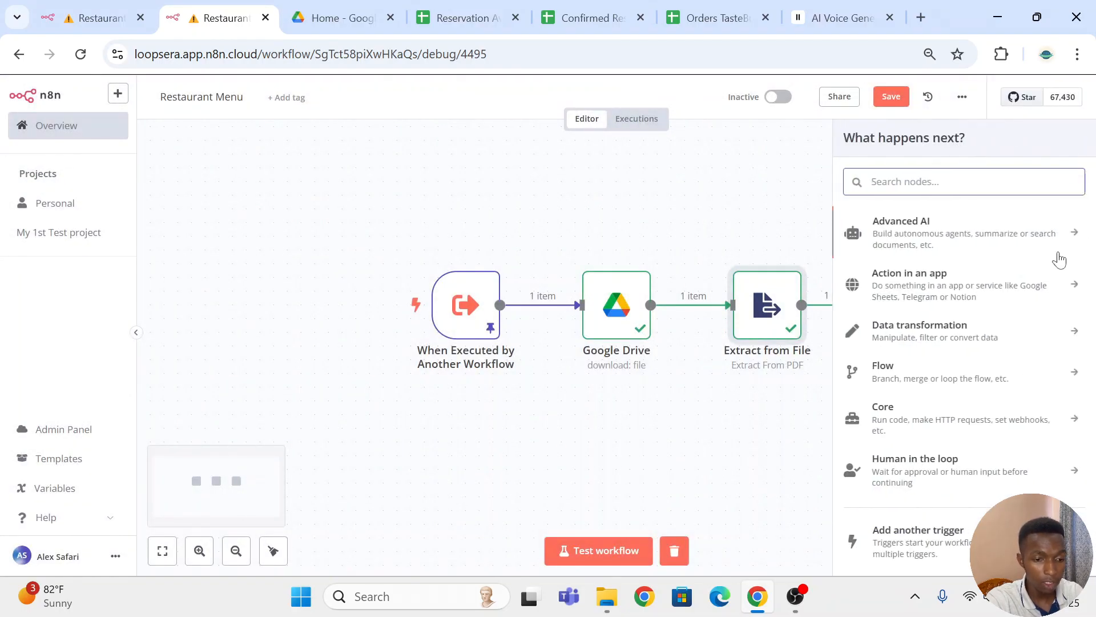
type("ex")
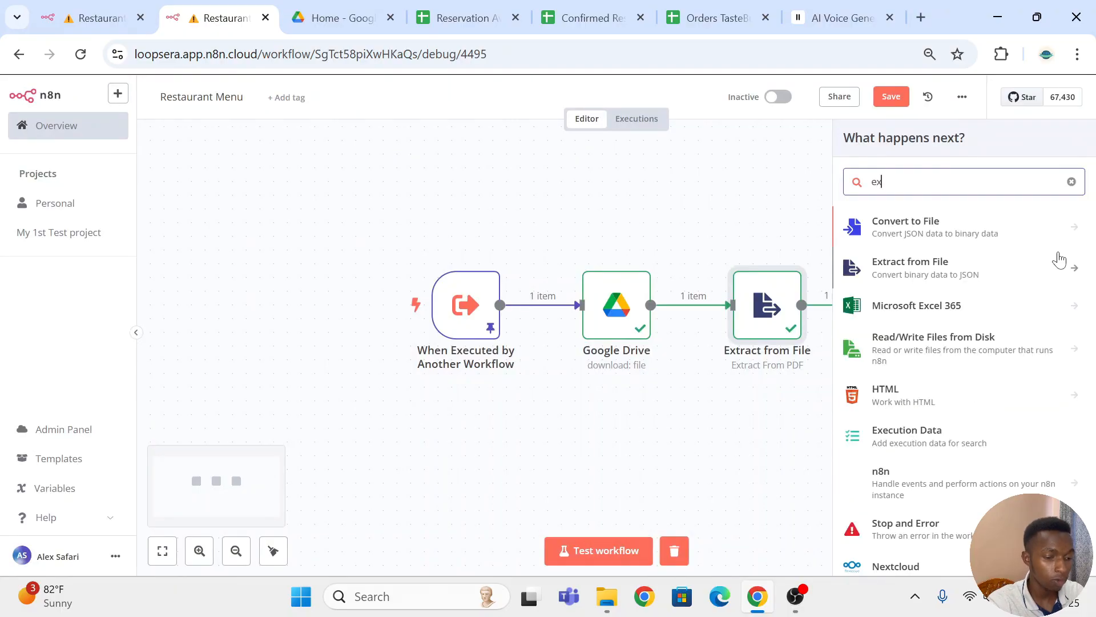
left_click(1027, 276)
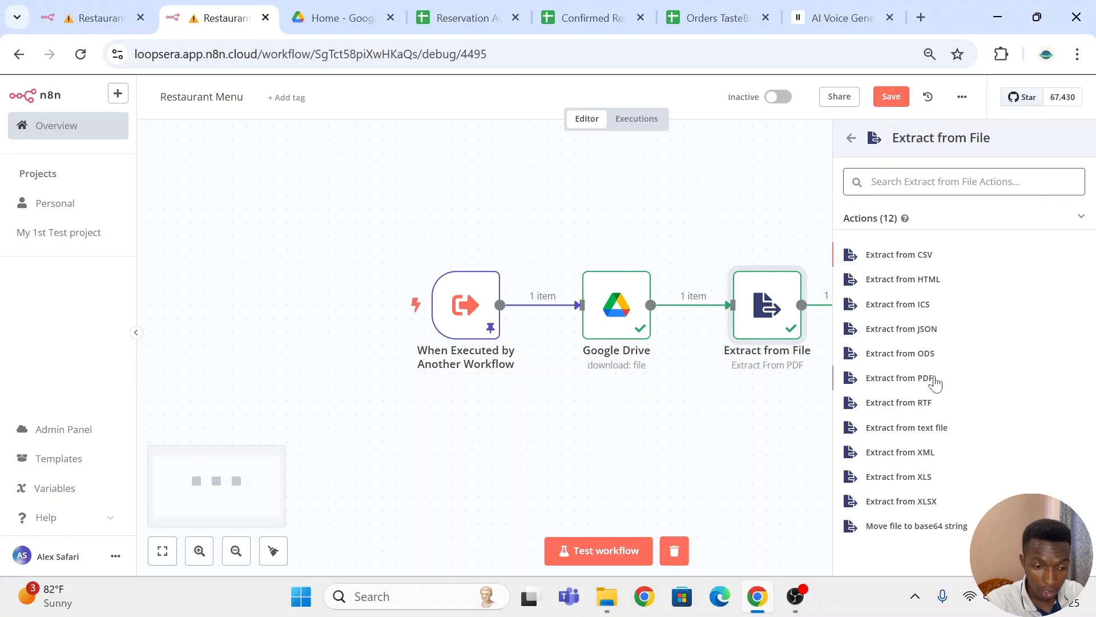
left_click(691, 171)
- Compare the Extract from File node's Input Binary Field with the binary name in the Google Drive input, and return to the canvas
double_click(764, 311)
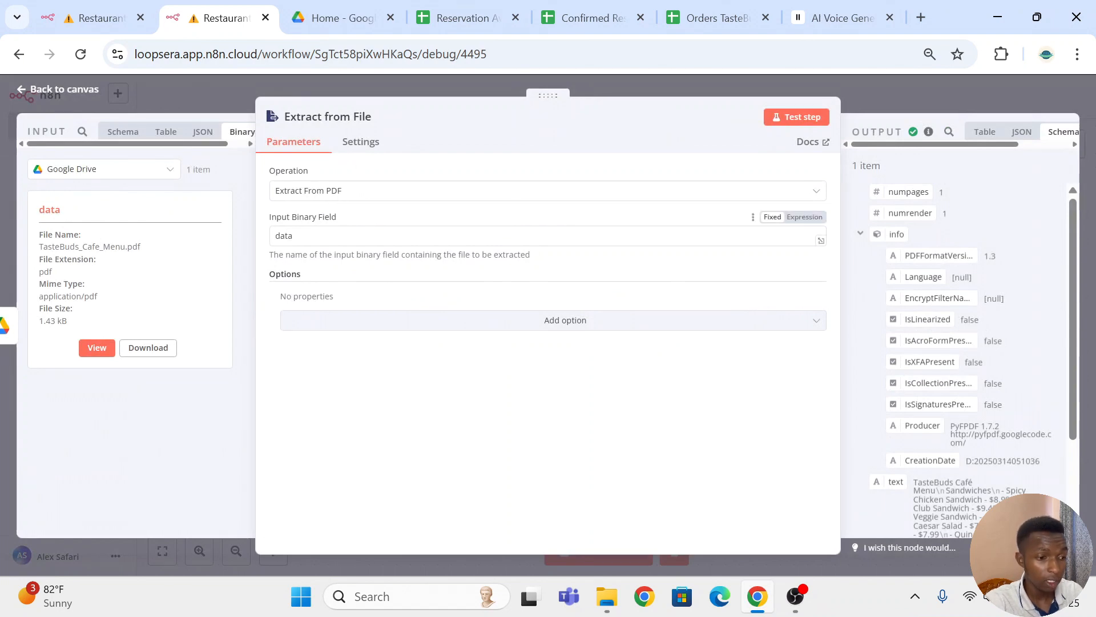
left_click(293, 236)
key("ctrl+a")
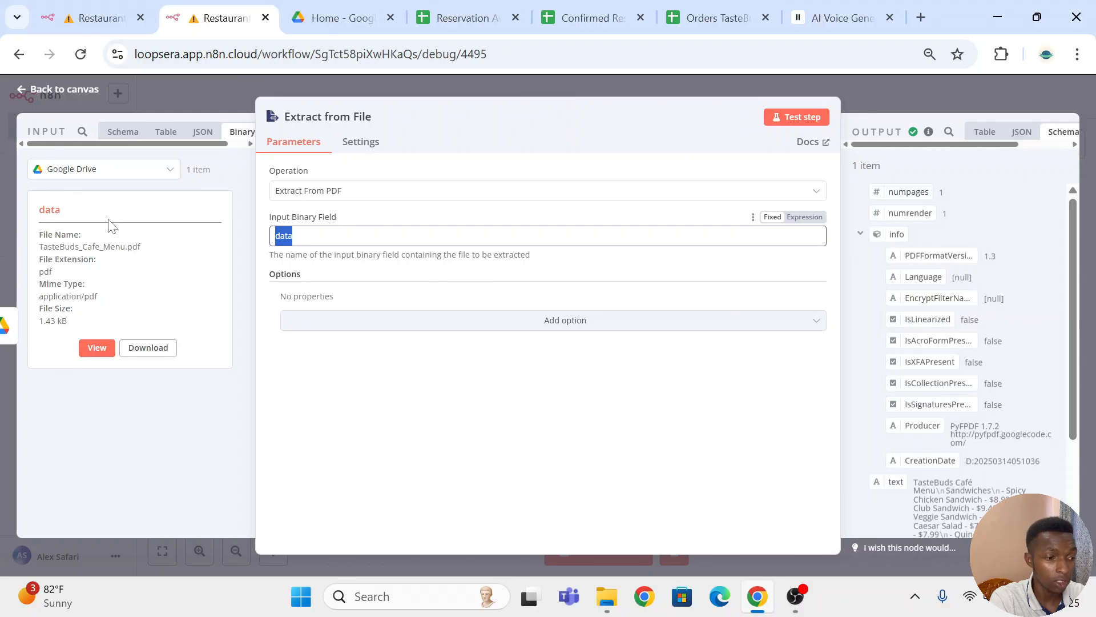
left_click_drag(303, 237, 28, 219)
left_click(80, 211)
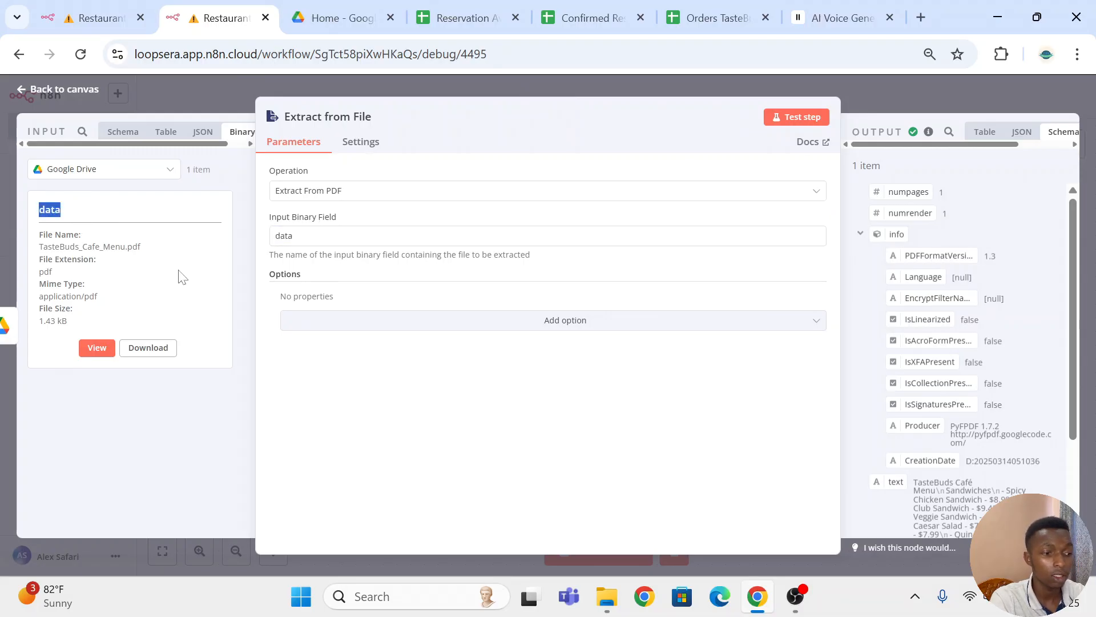
left_click(898, 88)
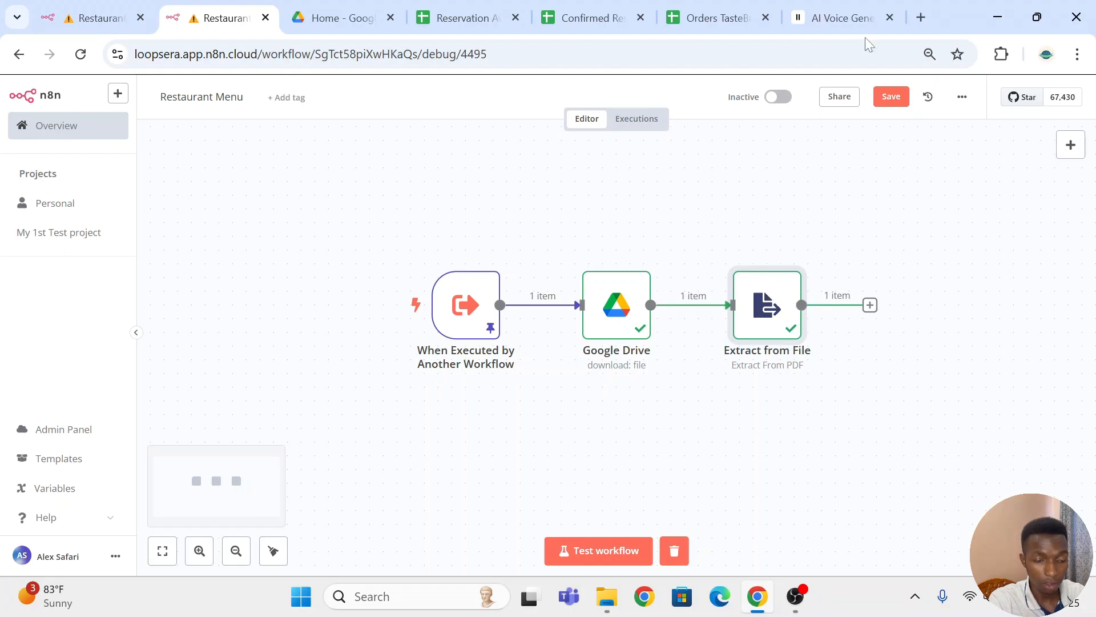
- Return to the Restaurant Agent workflow, close the Menu tool's settings, and view the Menu tool in the Handling Orders group
left_click(84, 7)
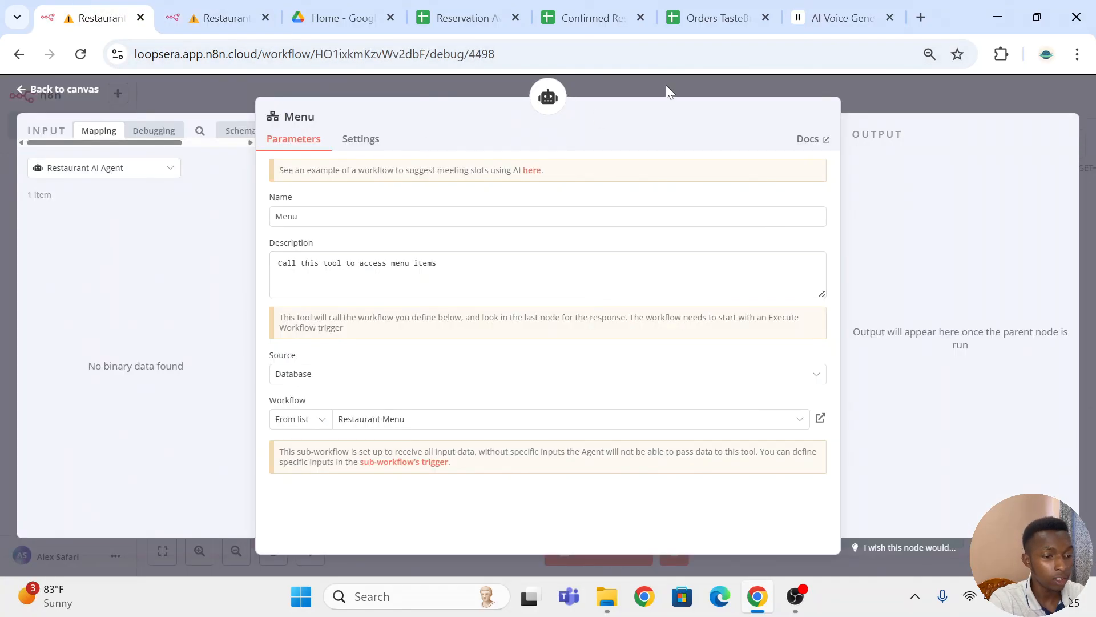
left_click(862, 98)
scroll(537, 228, "up", 1)
scroll(663, 217, "down", 2)
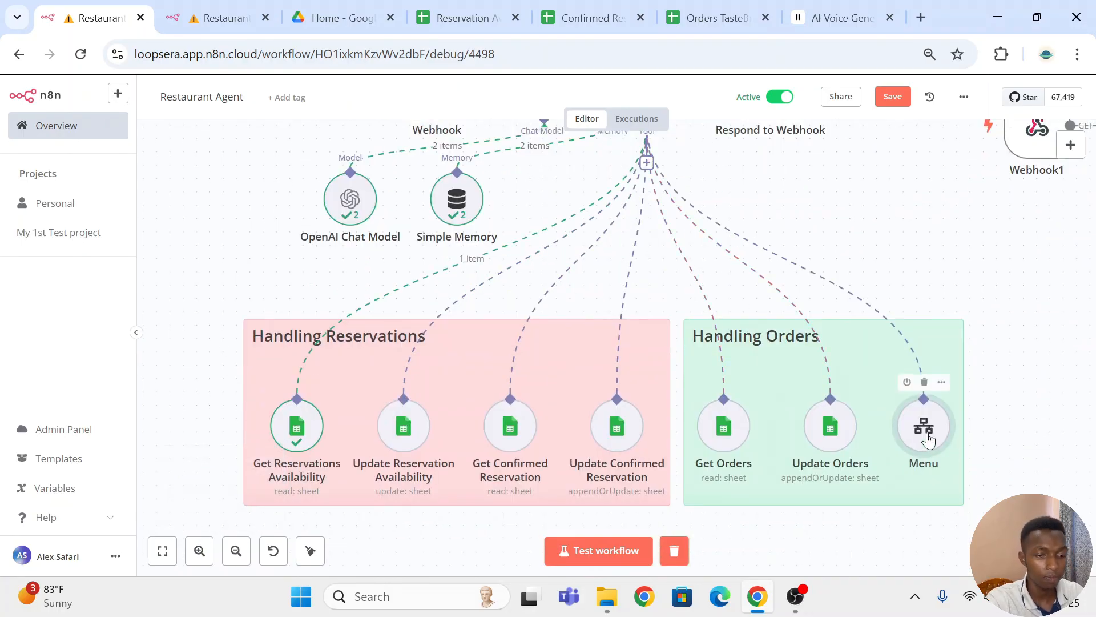
- Open the Respond to Webhook node, review its Respond With options keeping First Incoming Item, and return to the canvas
scroll(929, 440, "up", 2)
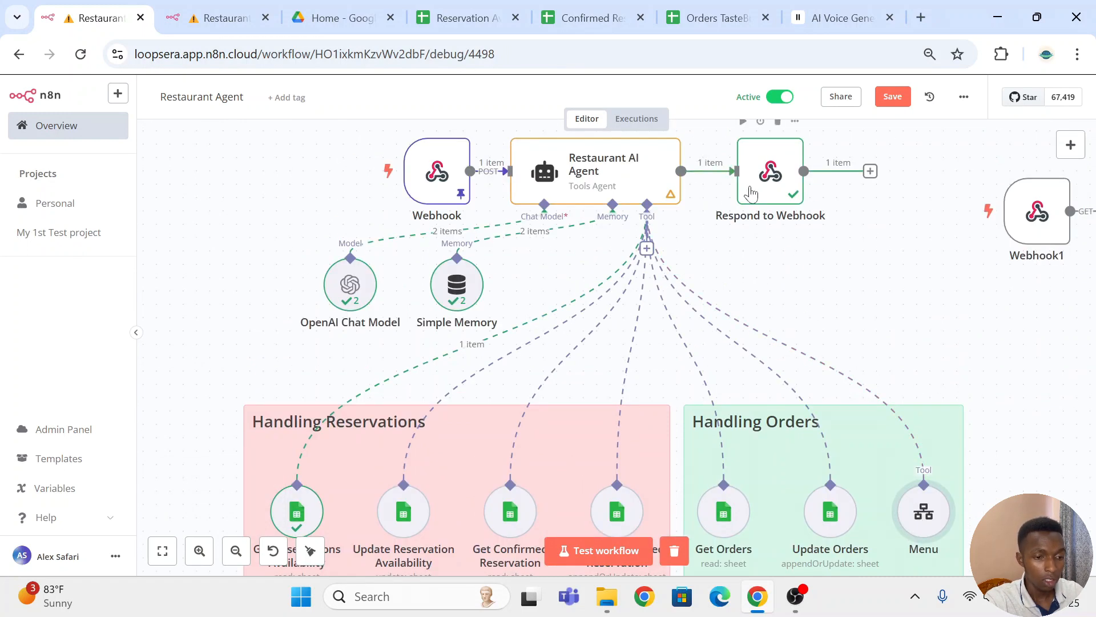
scroll(922, 318, "up", 1)
scroll(922, 319, "down", 4)
scroll(922, 318, "up", 6)
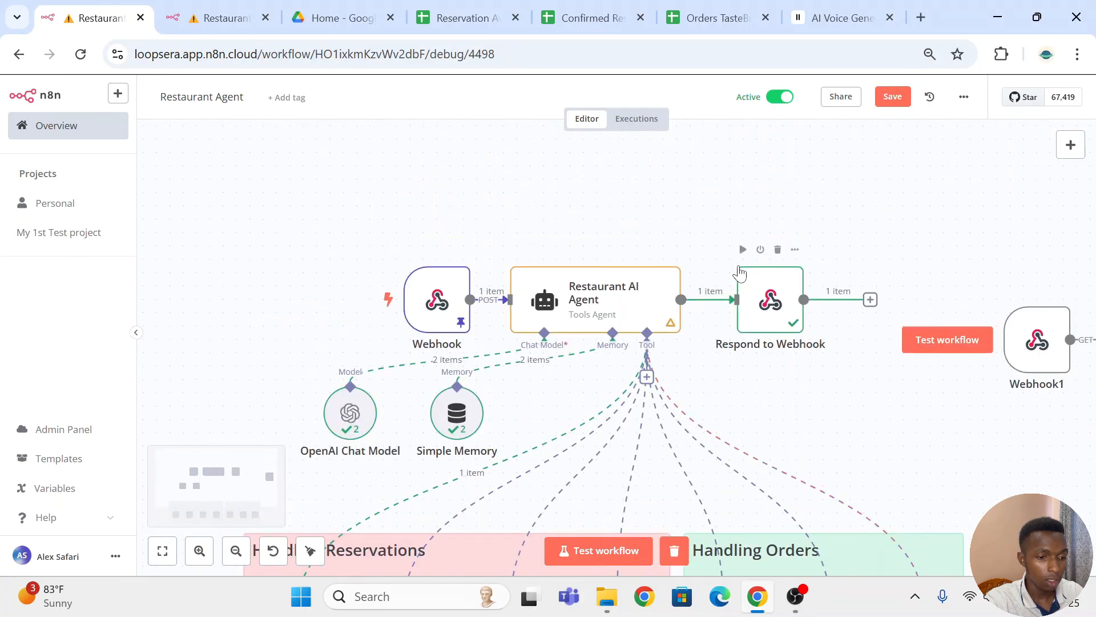
double_click(761, 315)
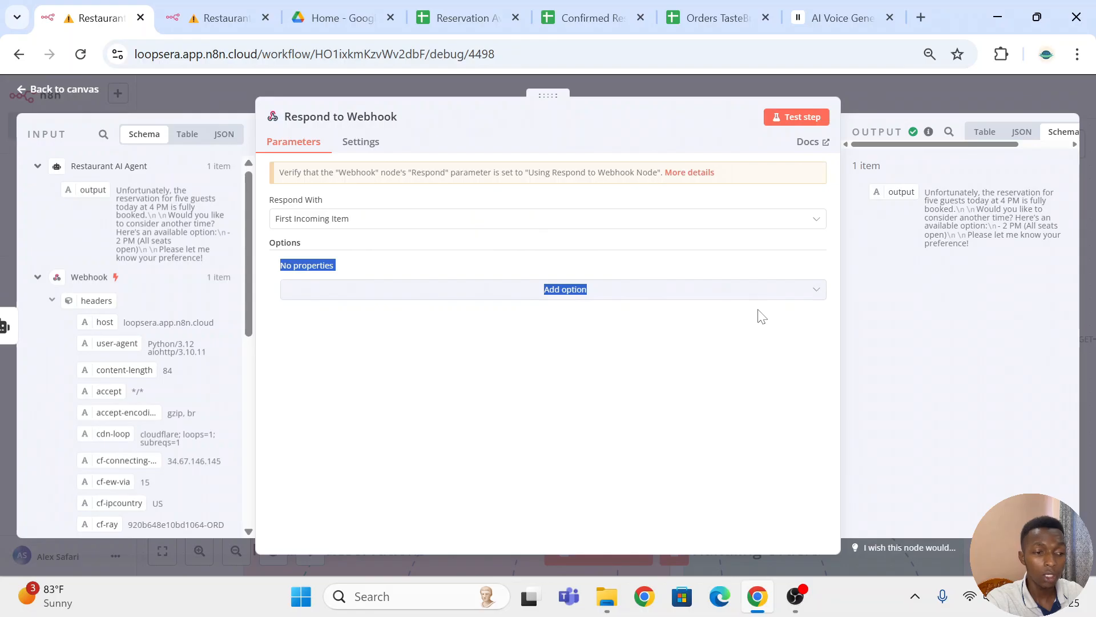
left_click(472, 337)
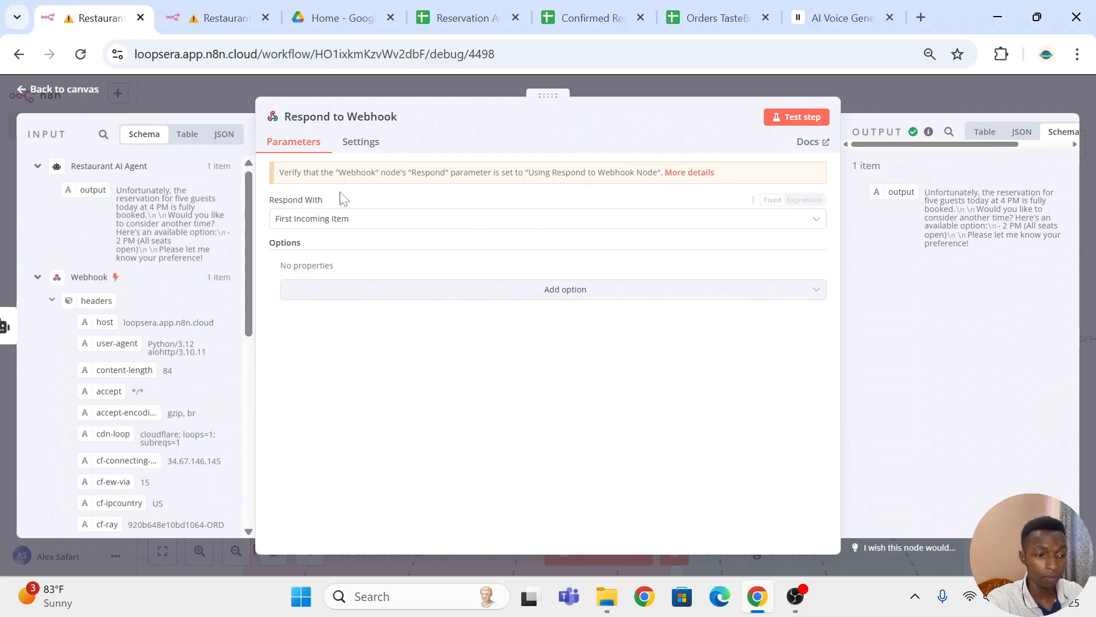
left_click(379, 228)
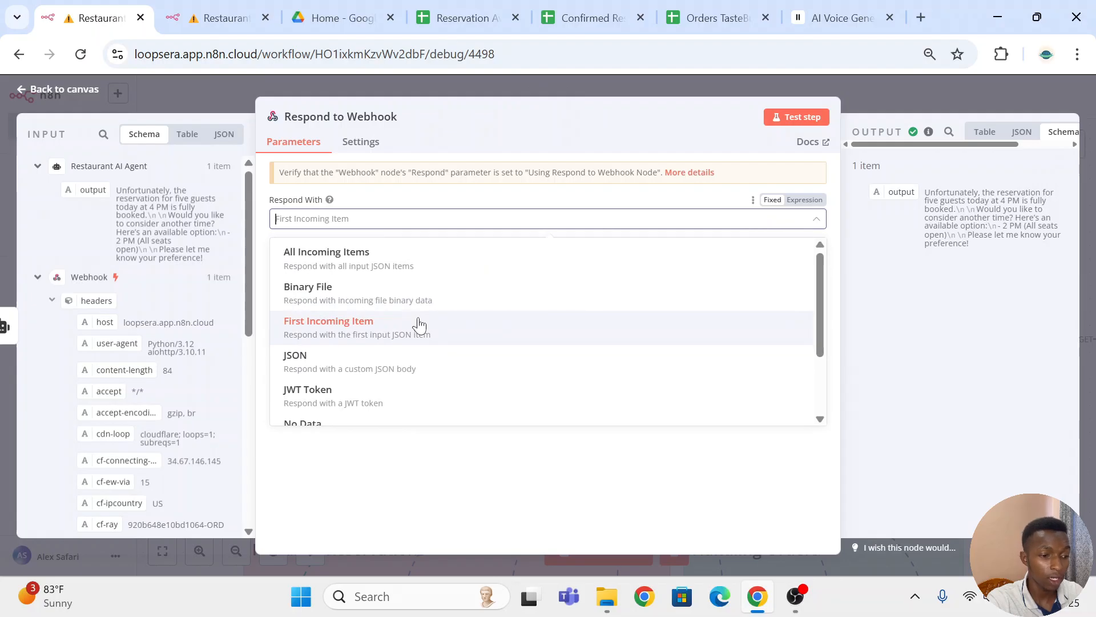
left_click(420, 325)
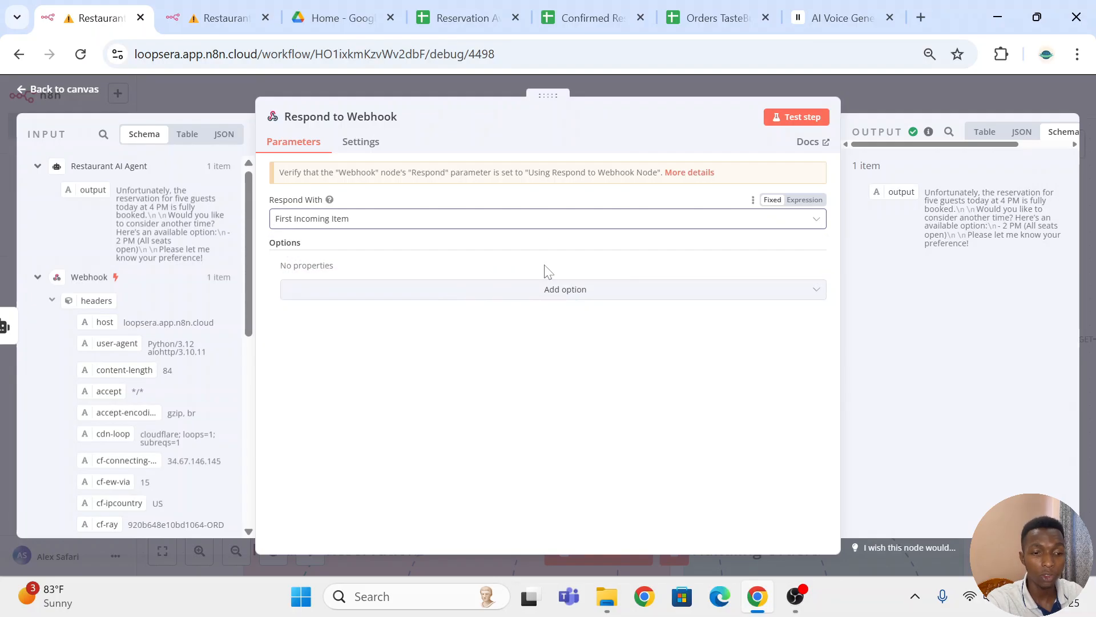
left_click(874, 84)
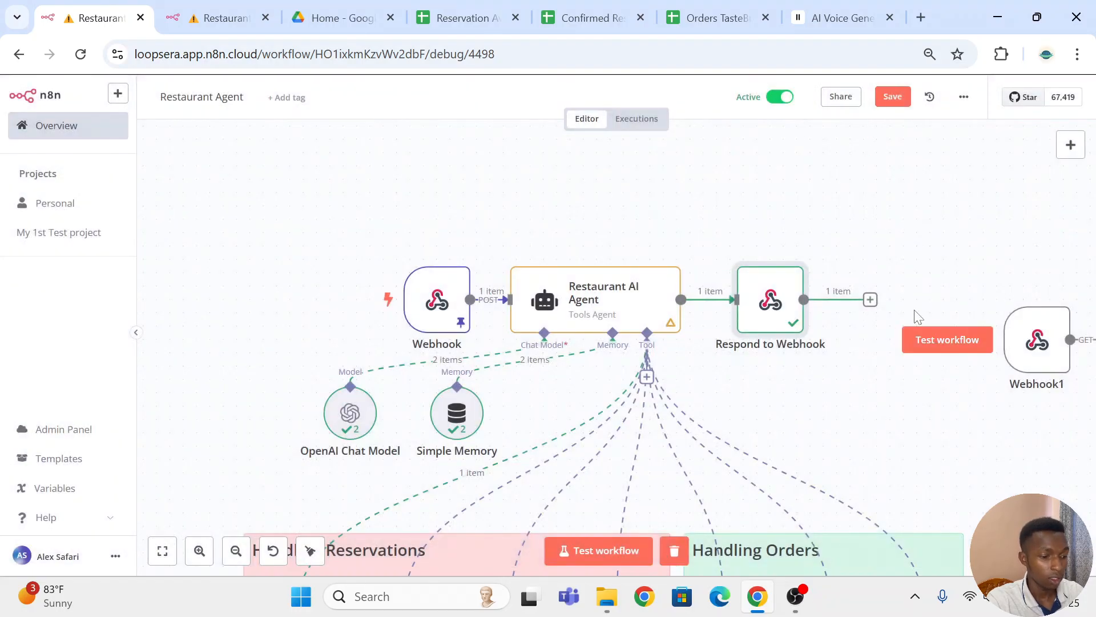
- Select the standalone Webhook1 node beyond Respond to Webhook and remove it from the Restaurant Agent canvas
scroll(729, 286, "down", 5)
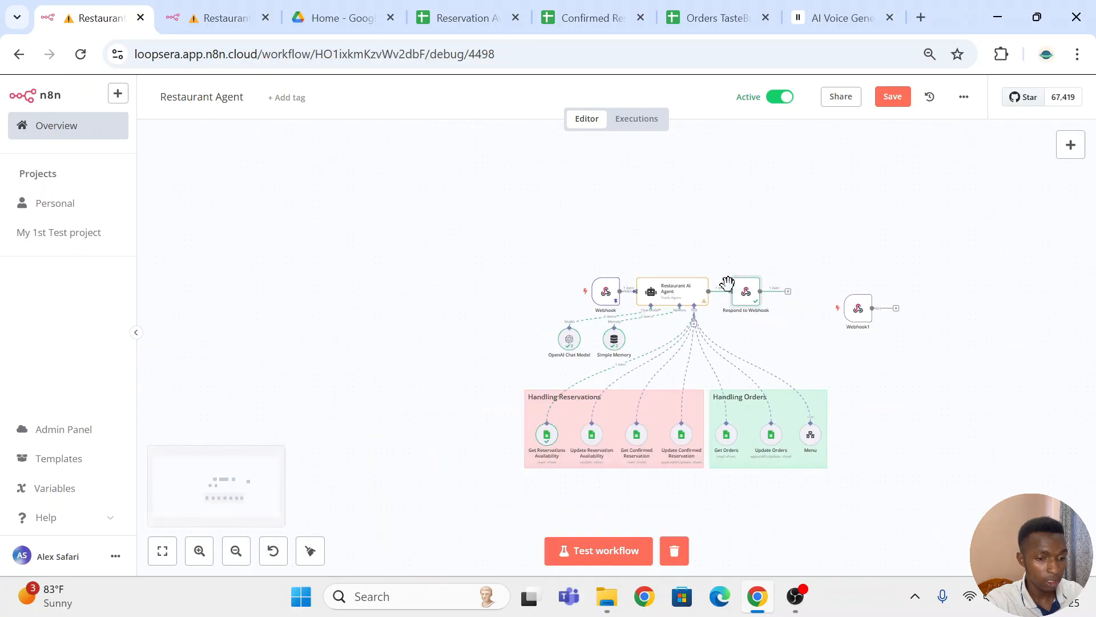
scroll(728, 285, "up", 2)
left_click_drag(871, 249, 1024, 445)
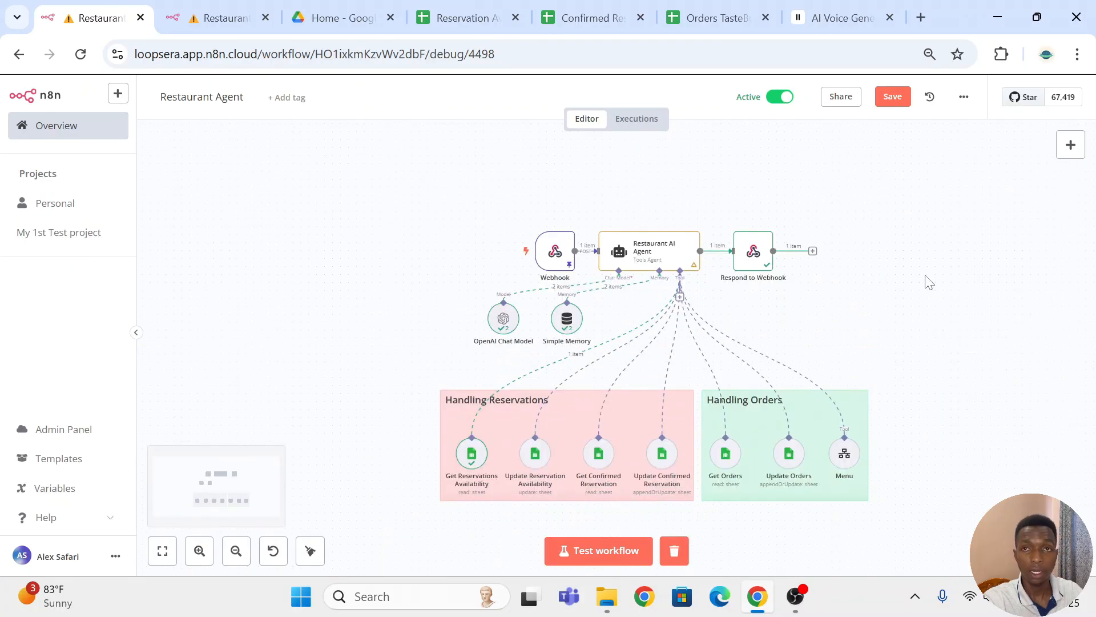